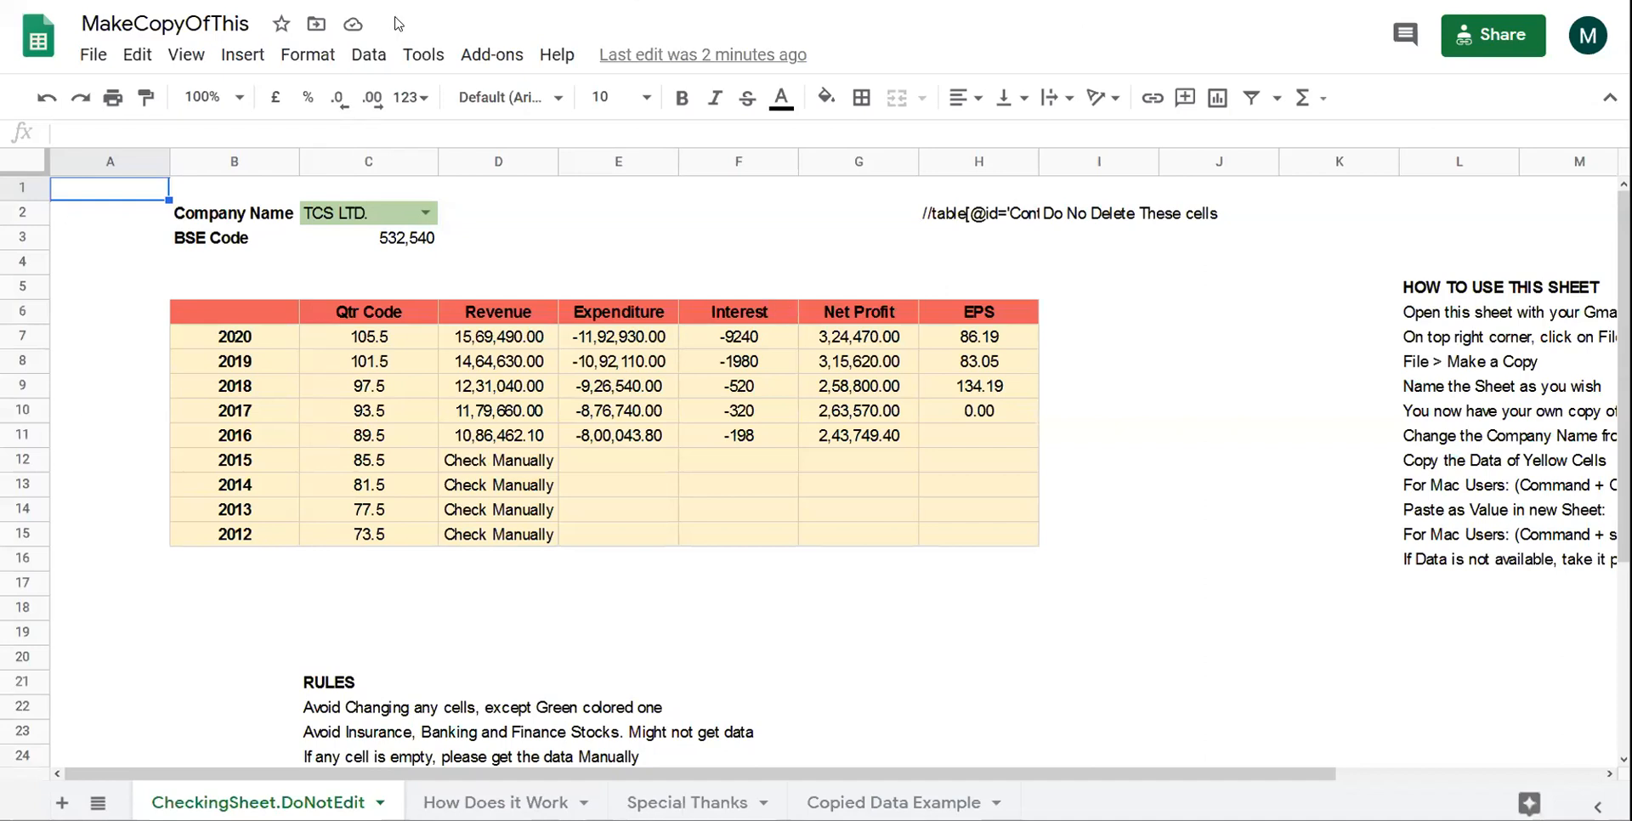
# - Open a new browser tab, leaving the TCS financial template behind
pyautogui.hotkey('ctrl', 't')
# - Load bseindia.com and open the Jubilant Foodworks quote page through Get Quote
pyautogui.write('bse')
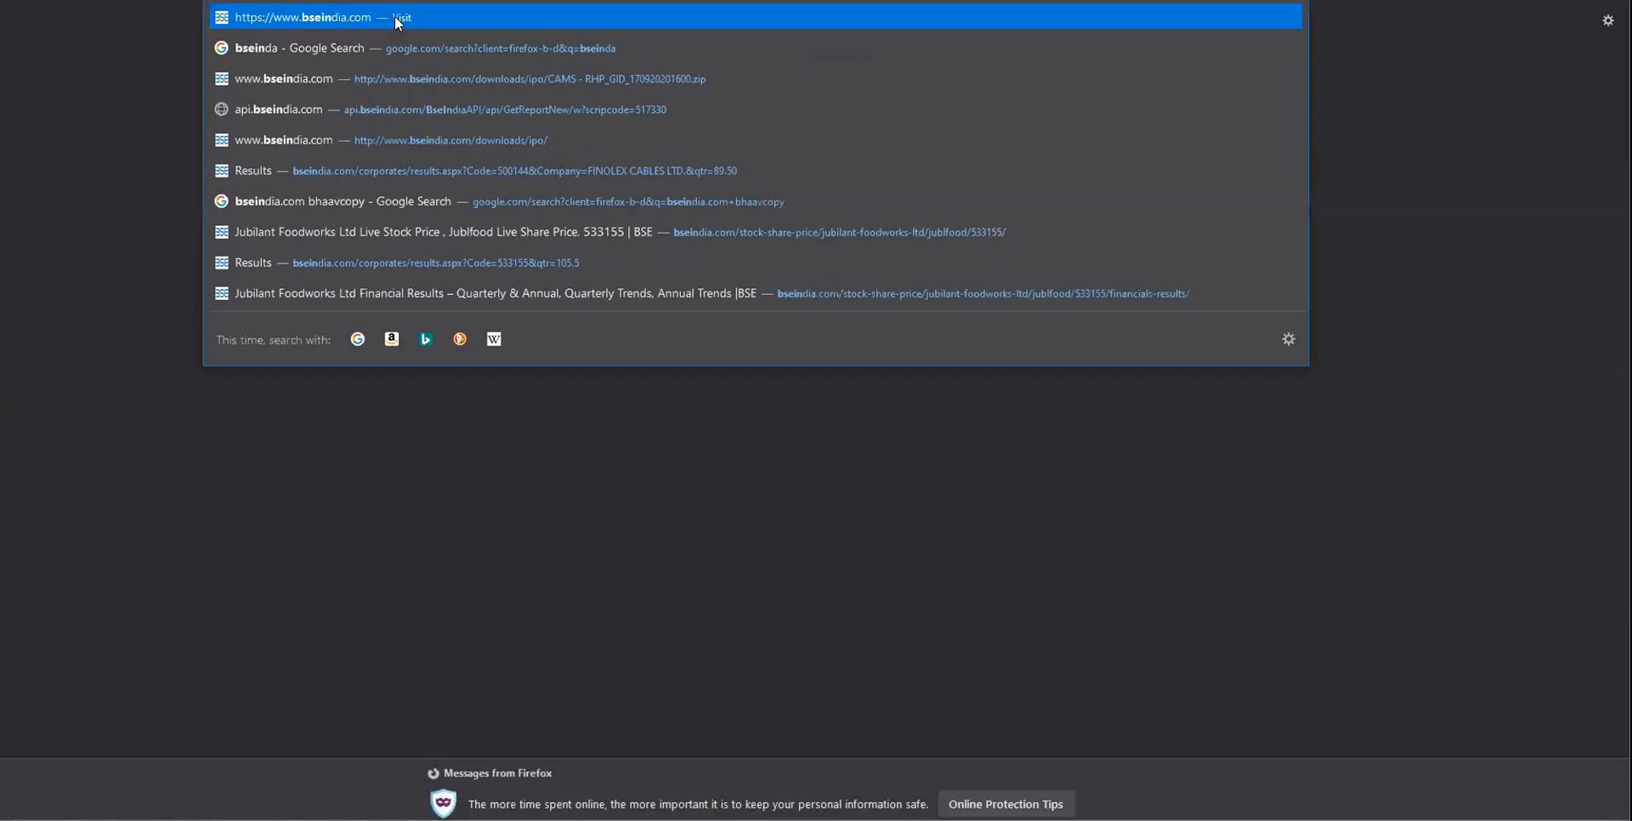
pyautogui.press('Return')
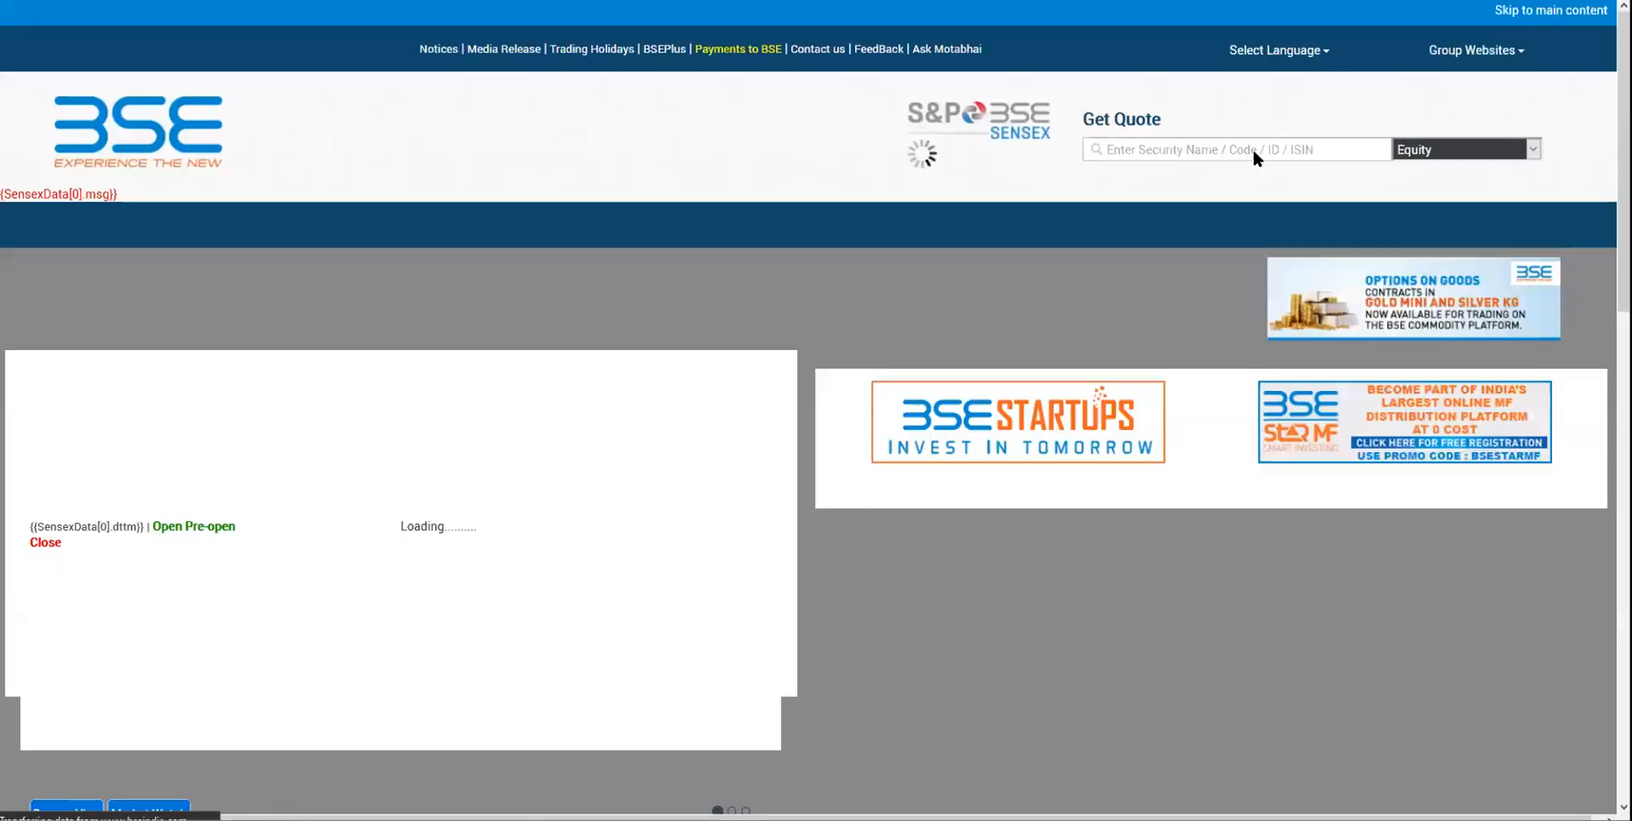
pyautogui.click(1236, 149)
pyautogui.write('jblf')
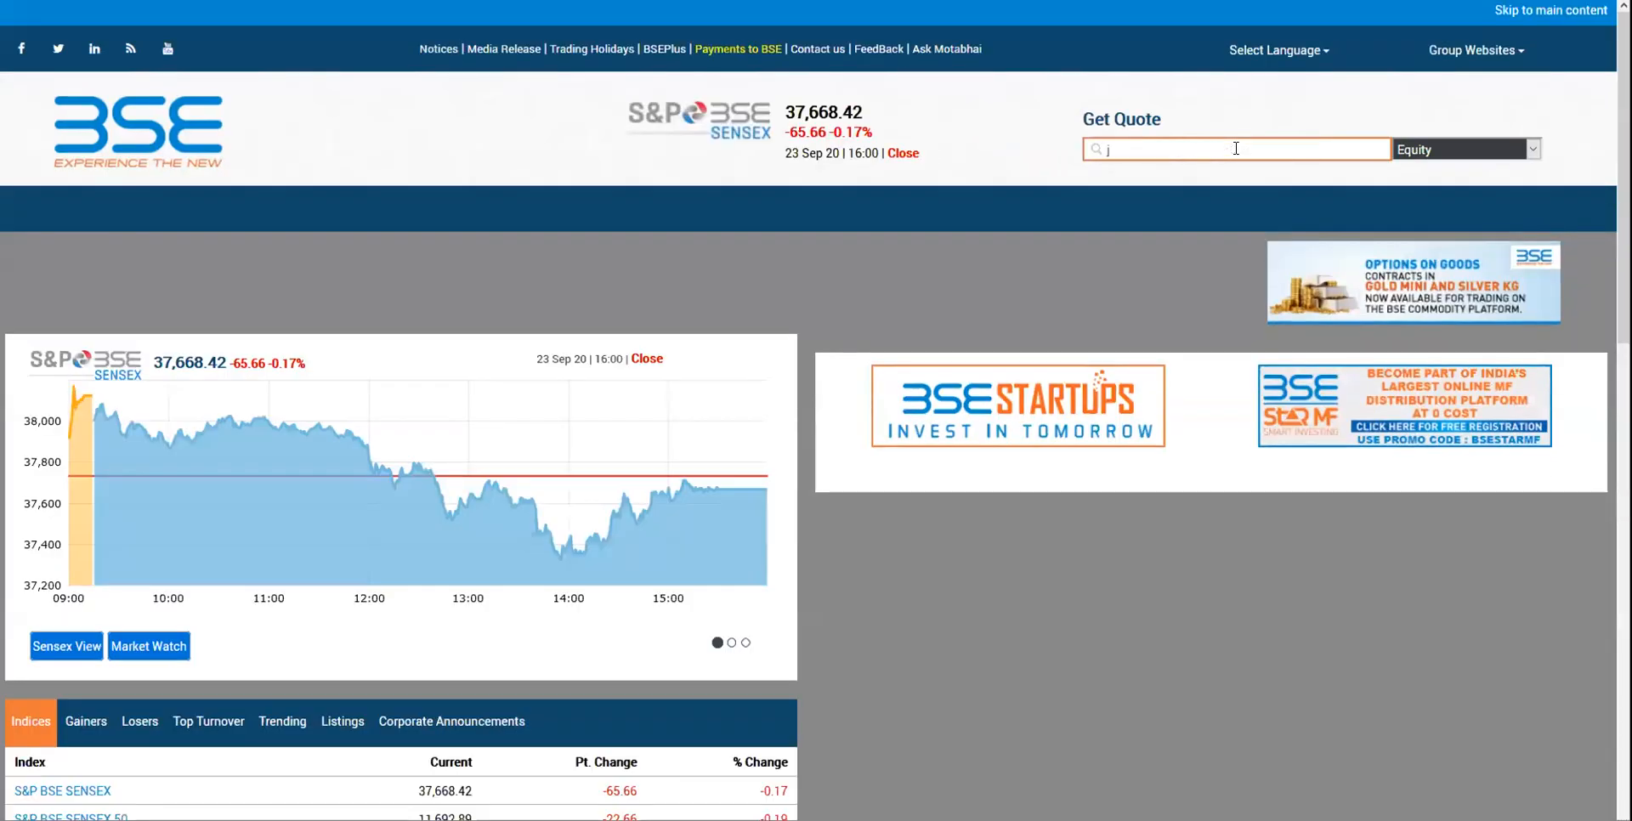
pyautogui.press('BackSpace')
pyautogui.press('BackSpace')
pyautogui.press('BackSpace')
pyautogui.write('ubl')
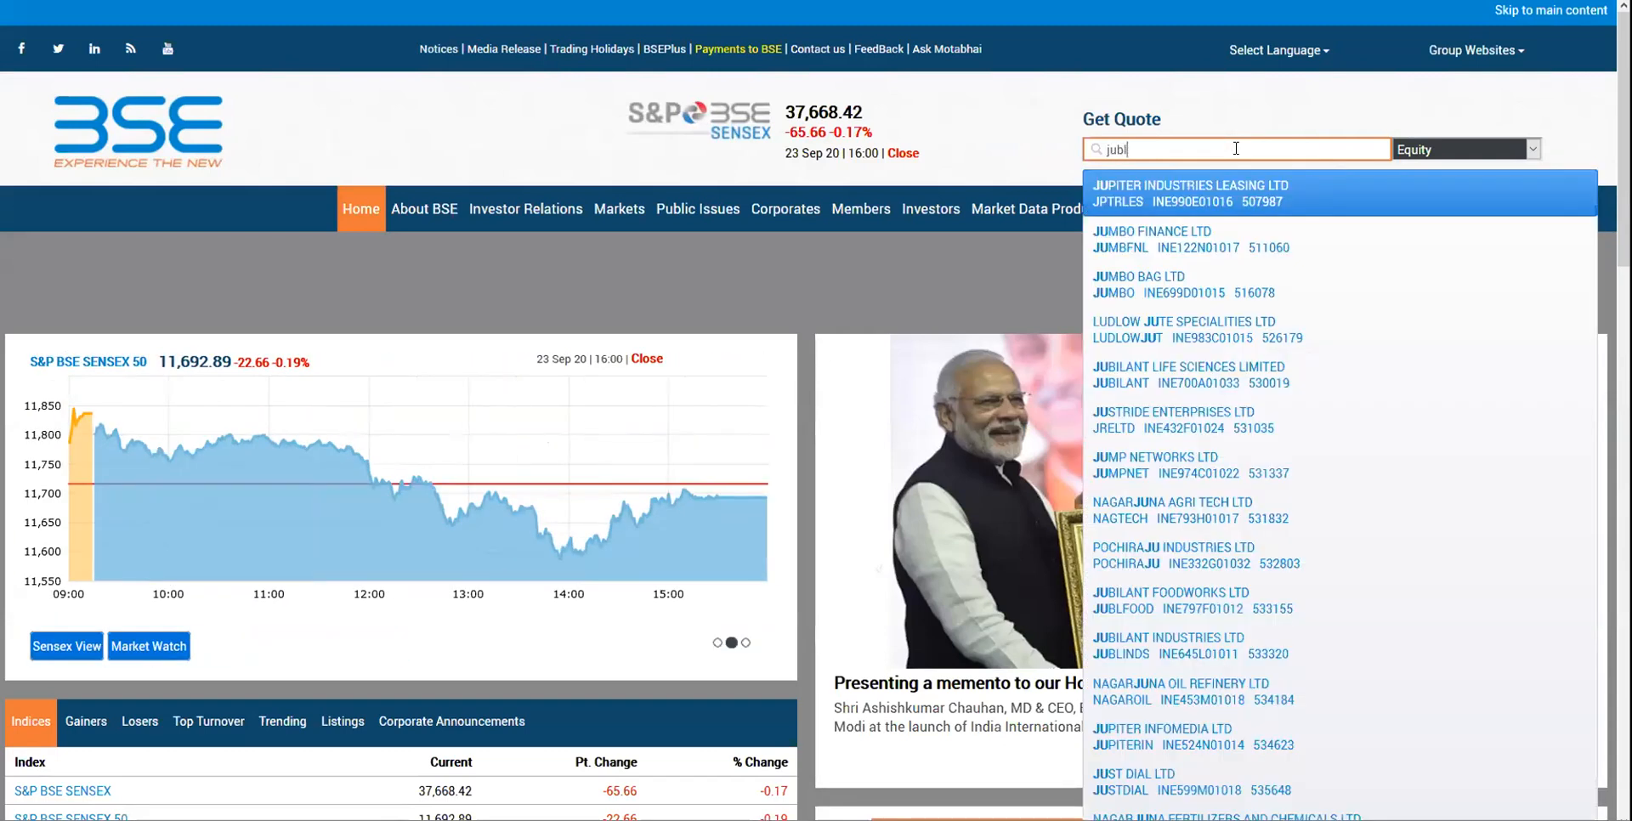
pyautogui.press('Return')
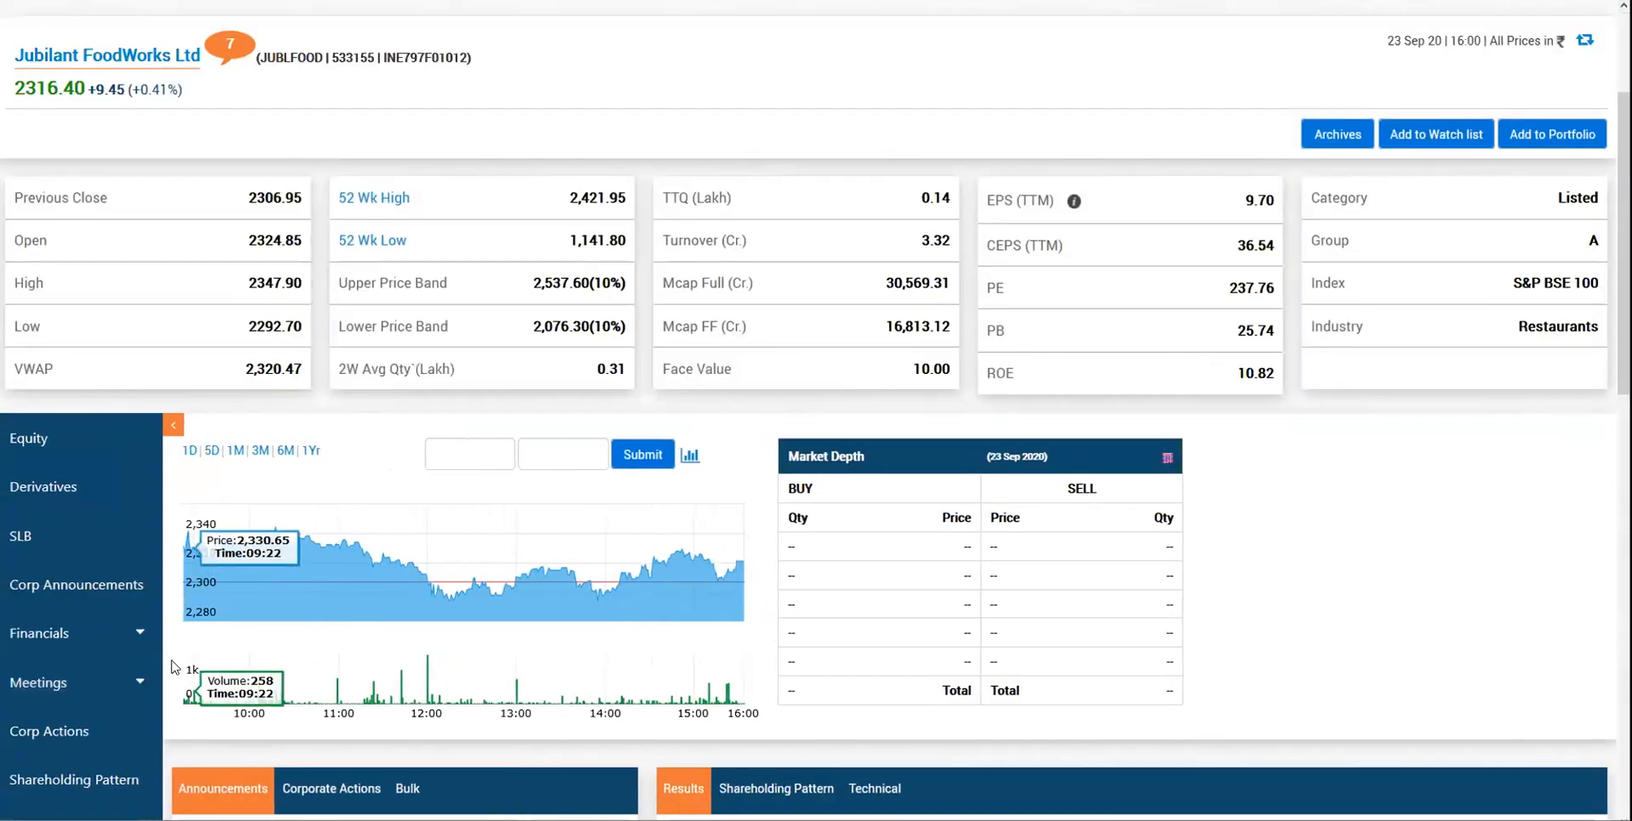
# - Open Financials > Results > Annual Trends and select the 2020 consolidated results
pyautogui.click(129, 633)
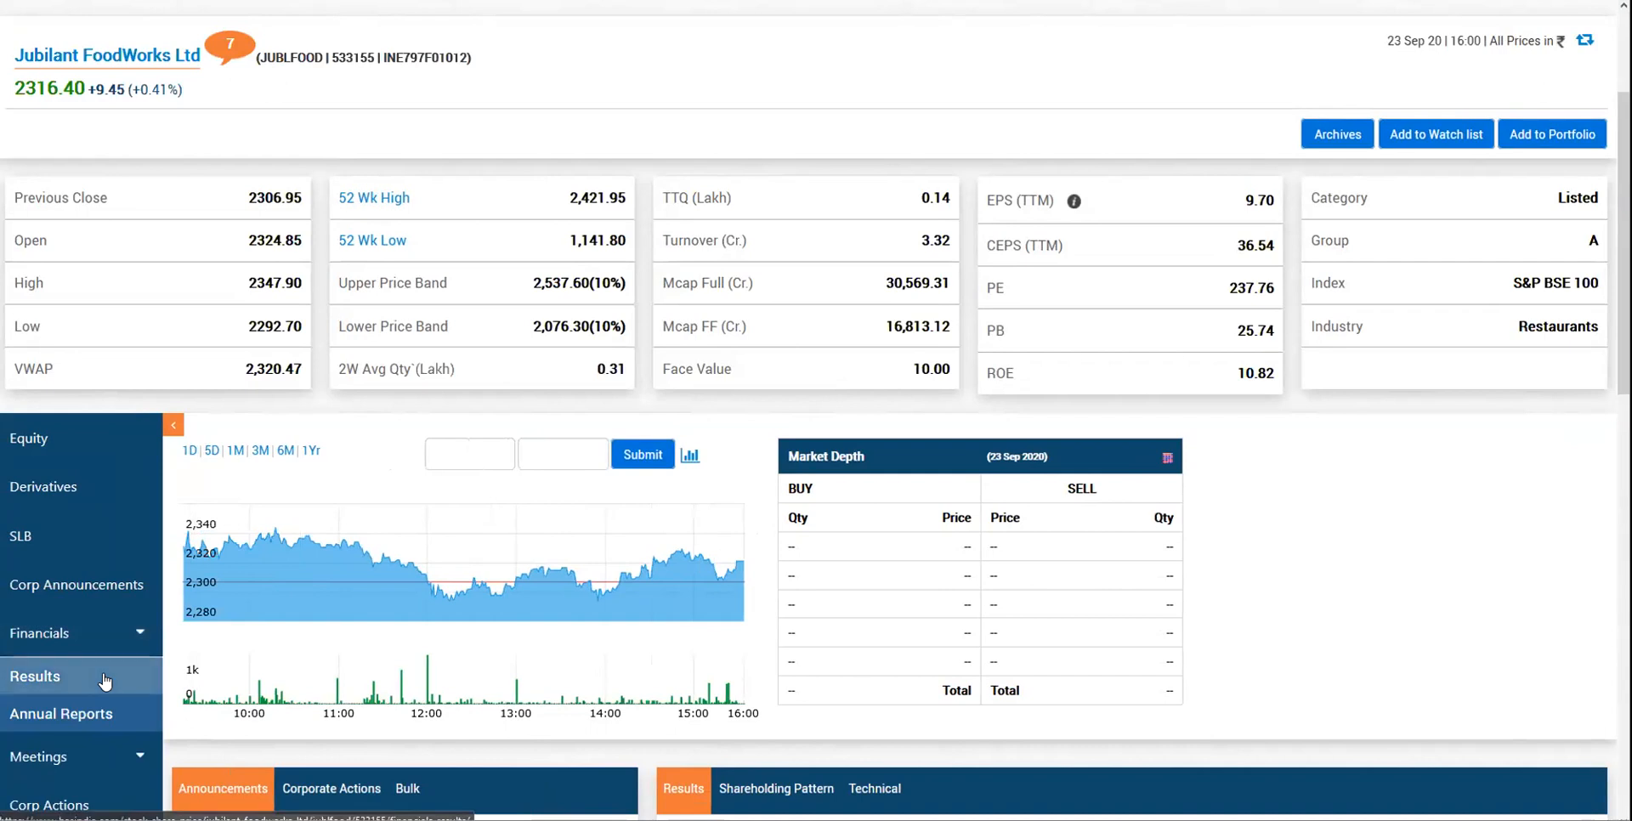
pyautogui.click(51, 676)
pyautogui.click(318, 575)
pyautogui.scroll(-6, 473, 528)
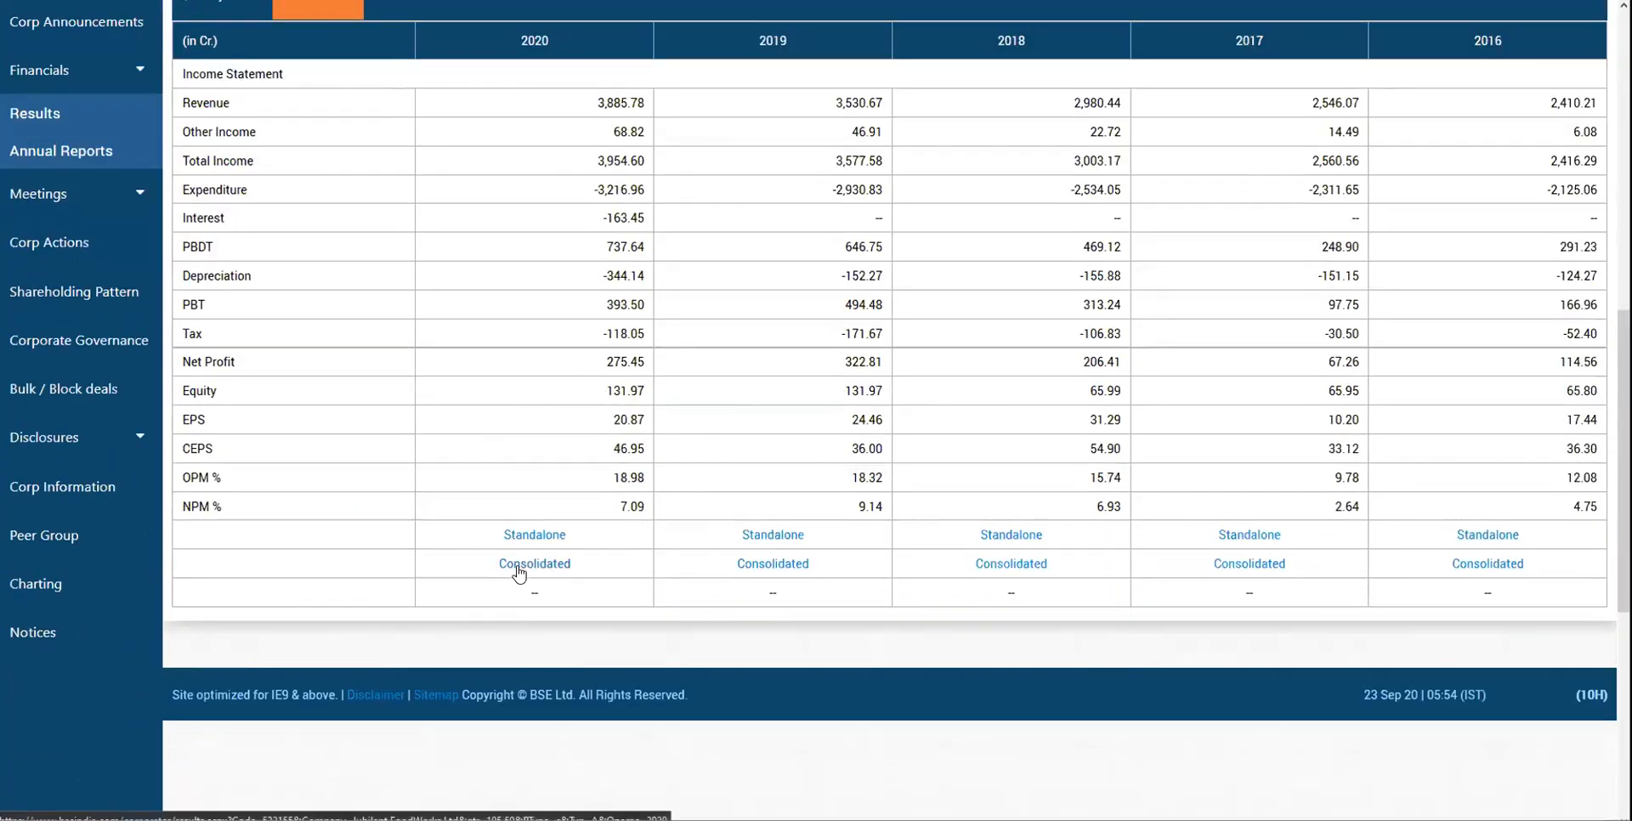
pyautogui.click(521, 565)
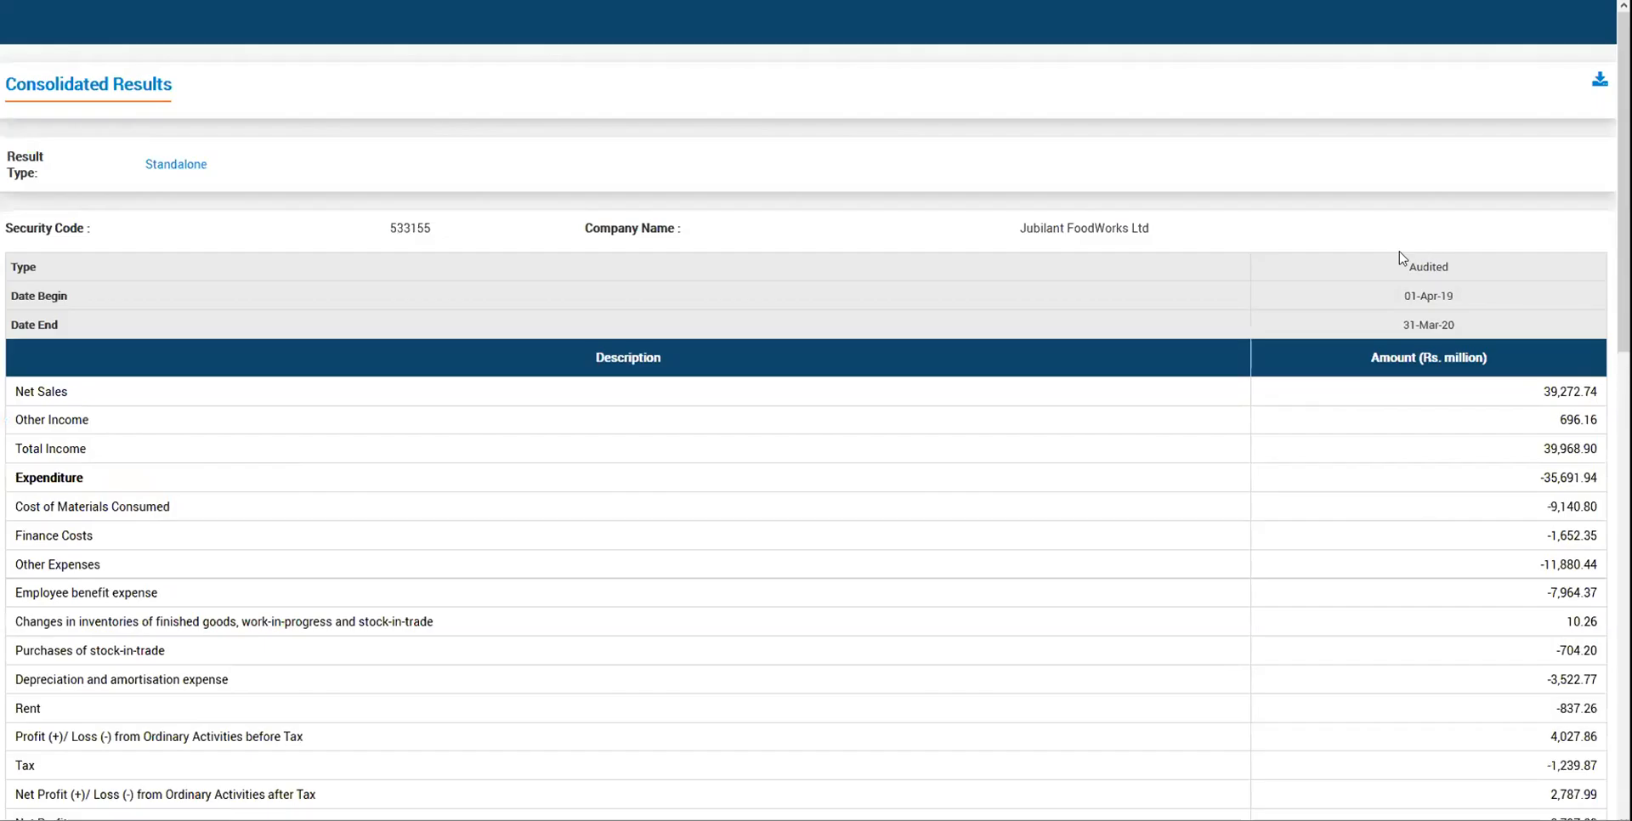
# - Highlight the Net Sales figure and the Finance Costs amount (652) in the consolidated table
pyautogui.scroll(-2, 1483, 551)
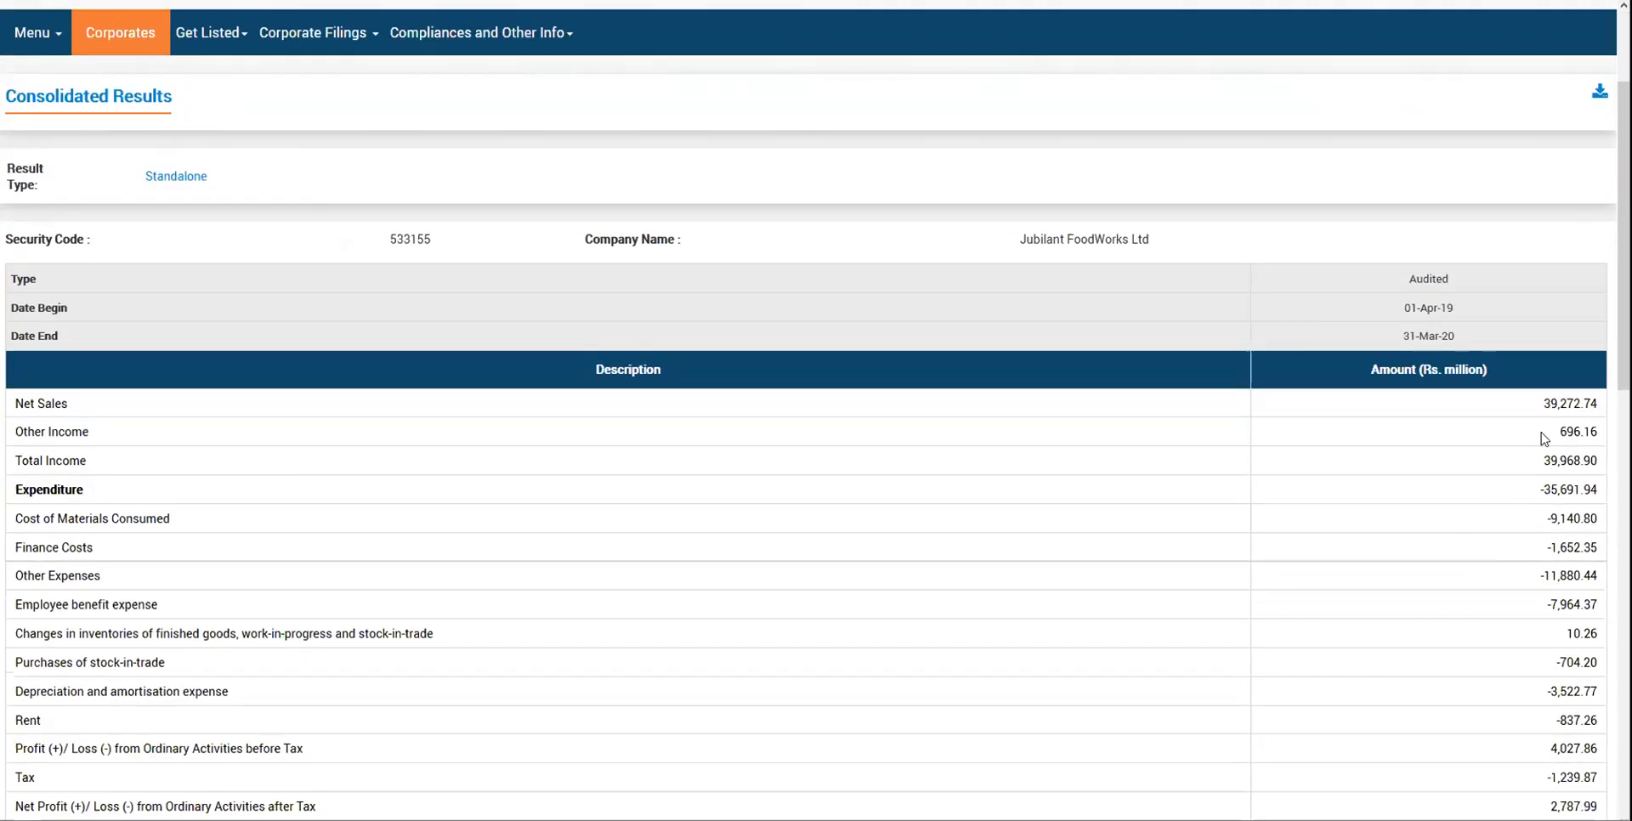
pyautogui.doubleClick(1569, 399)
pyautogui.scroll(-3, 1377, 499)
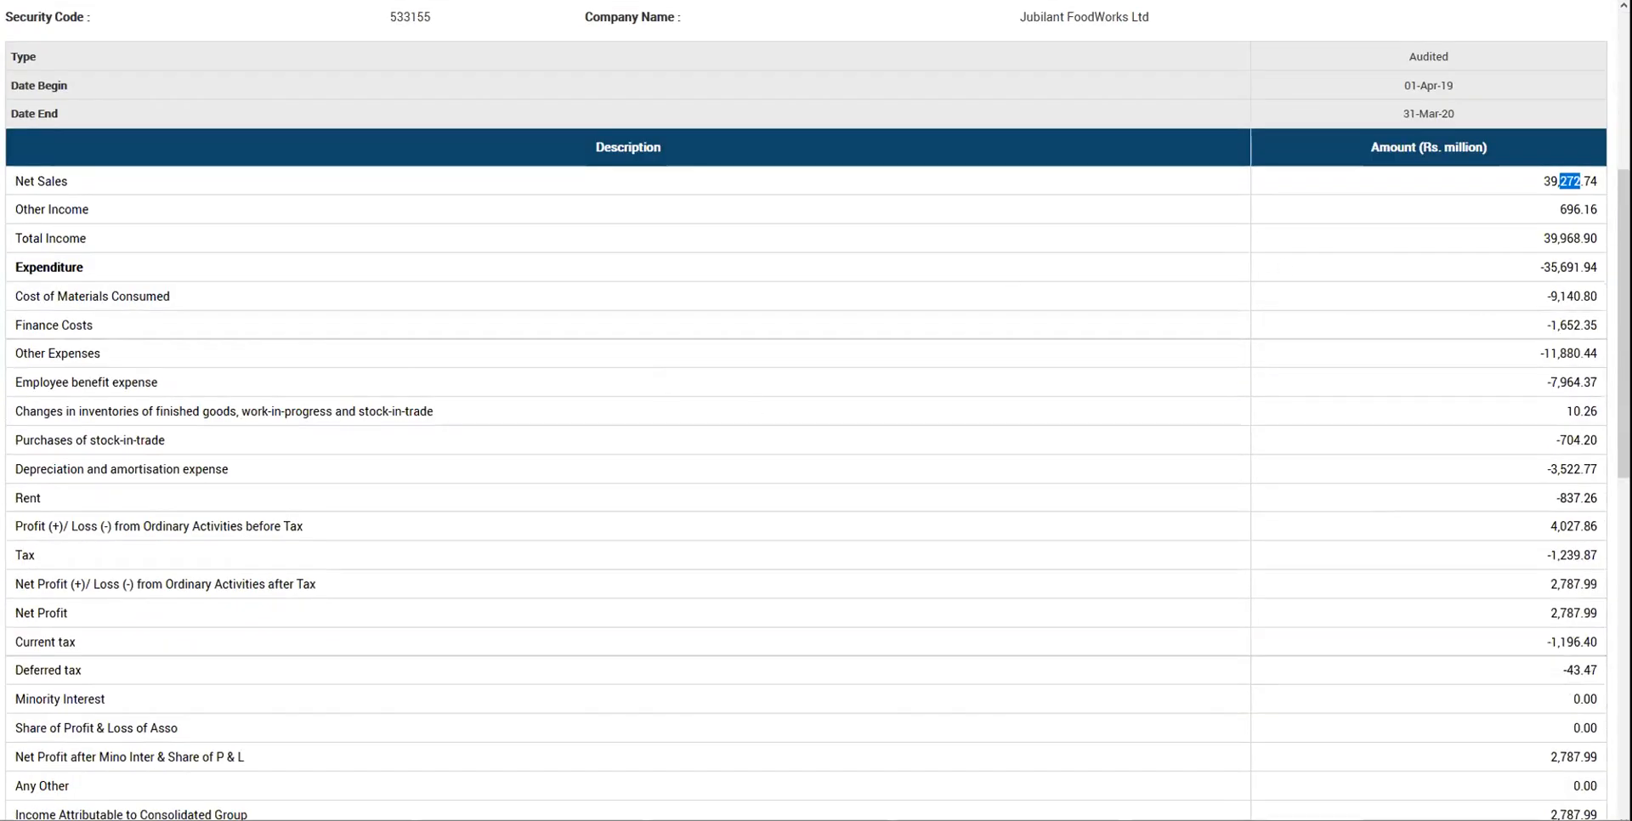
pyautogui.tripleClick(1572, 319)
pyautogui.doubleClick(1572, 319)
pyautogui.tripleClick(1572, 319)
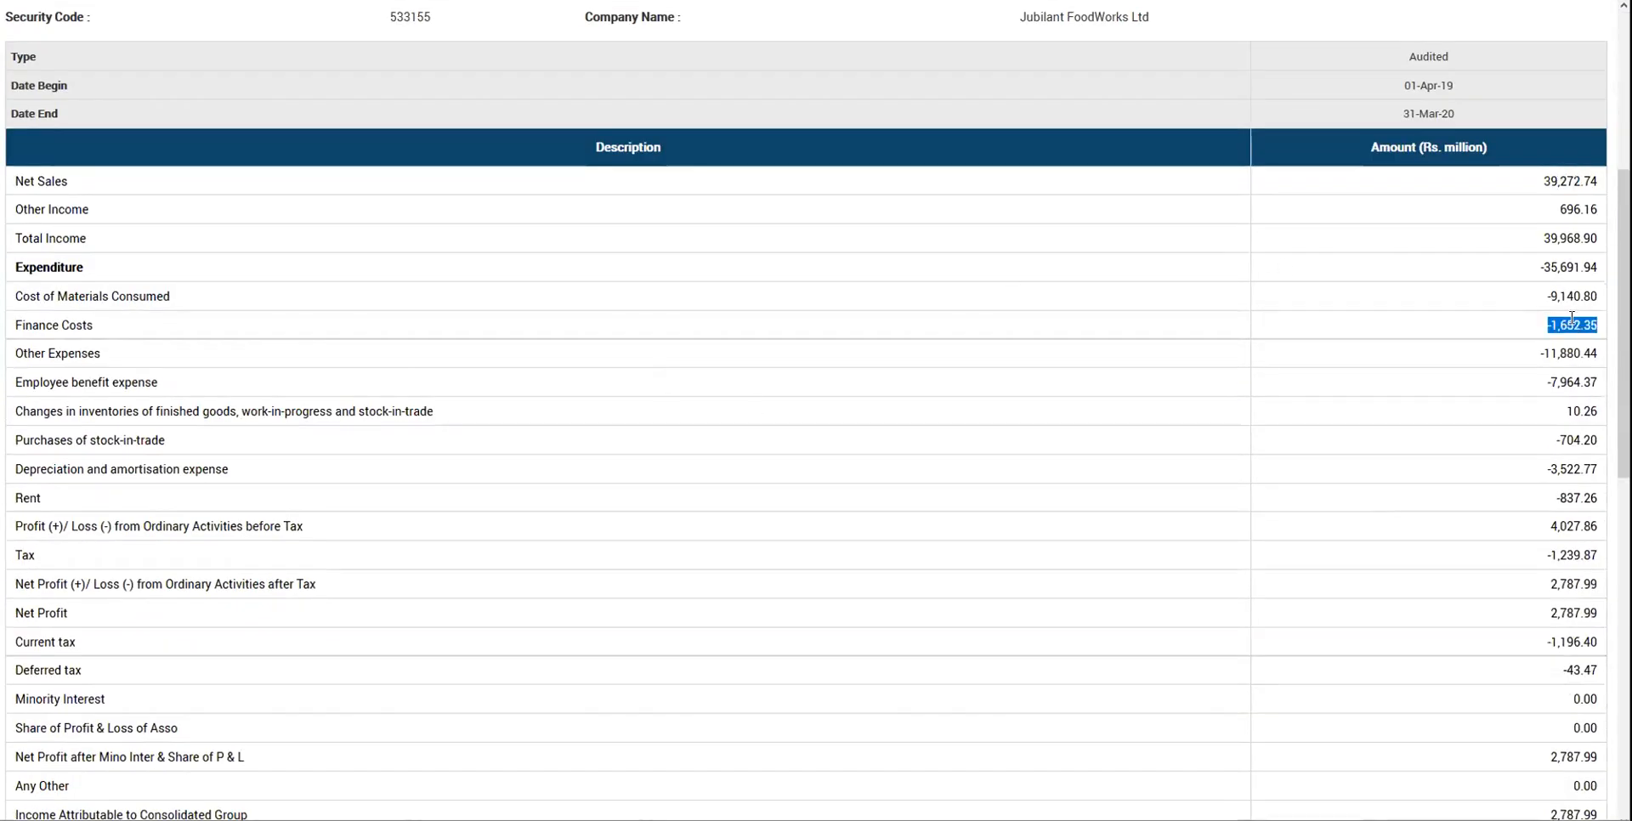
pyautogui.doubleClick(1572, 318)
# - Highlight Net Profit 2,787.99 and Basic EPS 21.22, then return to the spreadsheet
pyautogui.scroll(-4, 1572, 319)
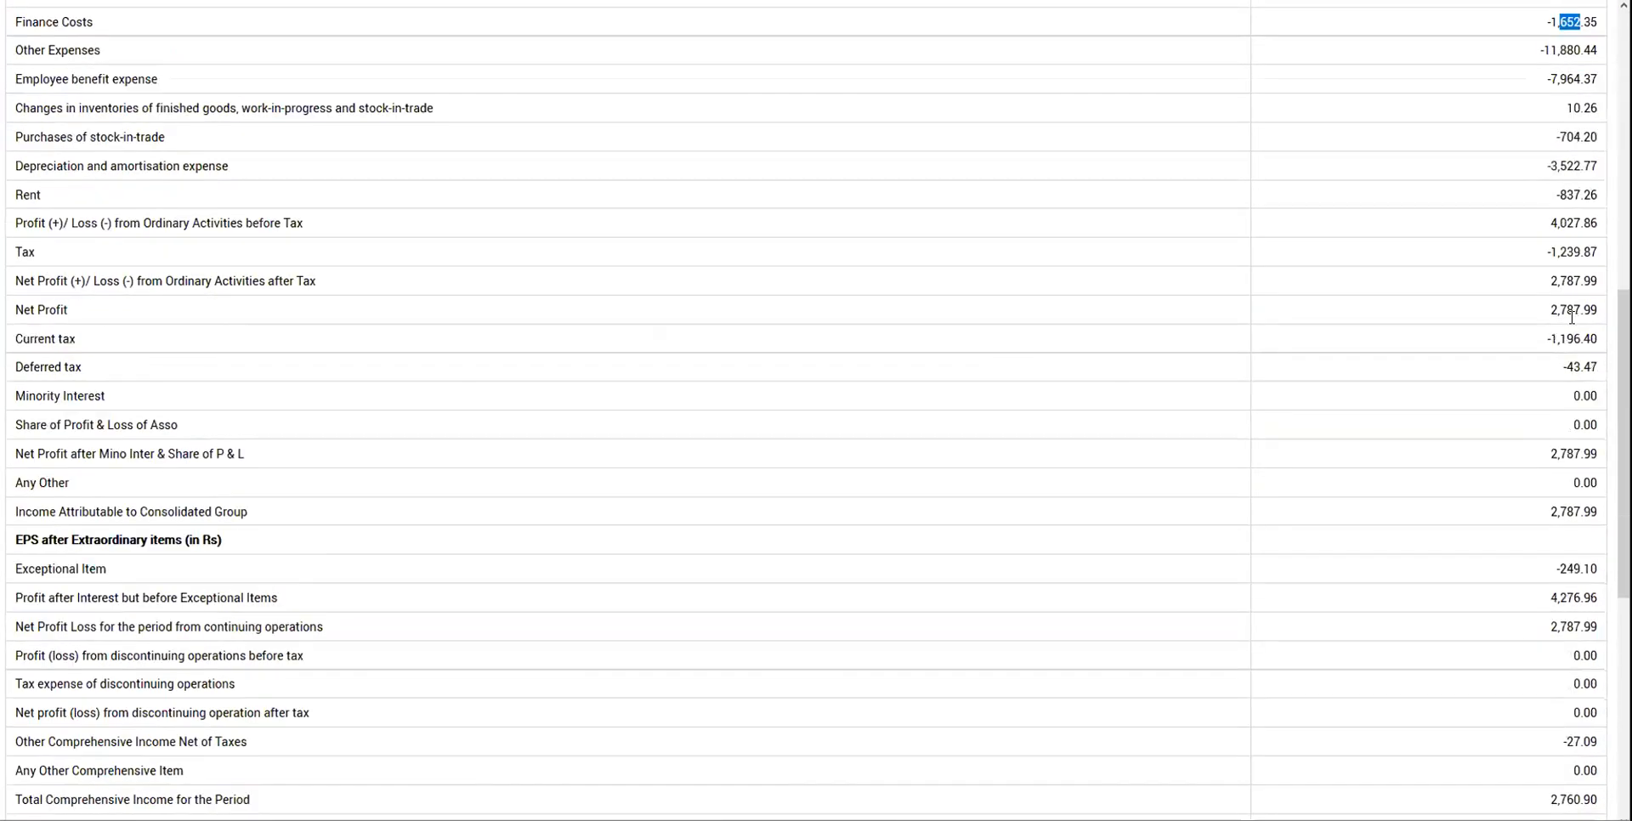
pyautogui.scroll(-3, 557, 571)
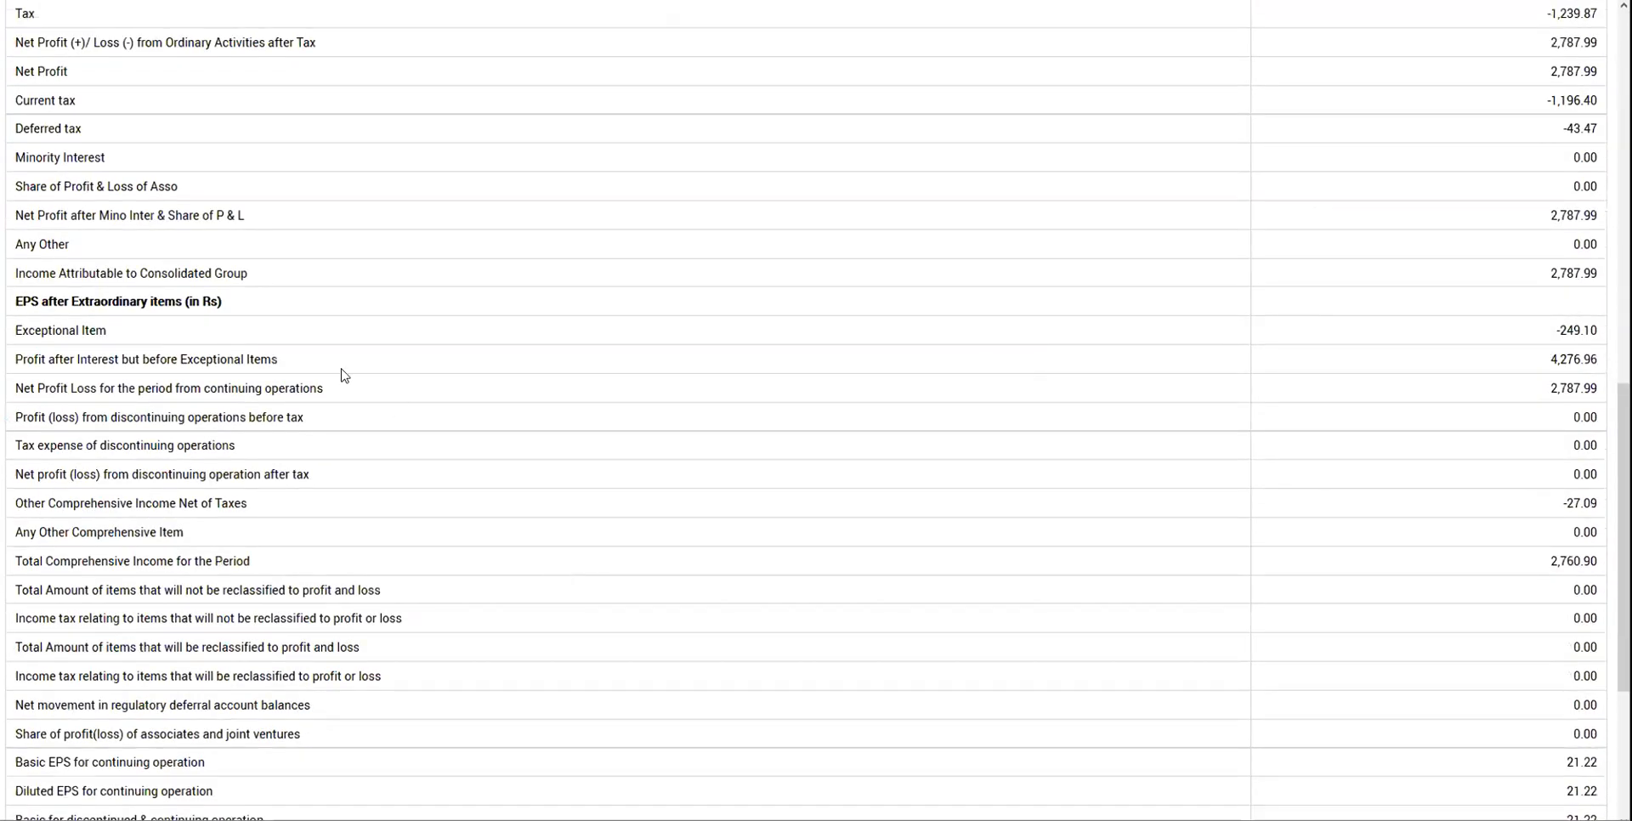
pyautogui.tripleClick(1575, 71)
pyautogui.scroll(-3, 286, 670)
pyautogui.tripleClick(1577, 502)
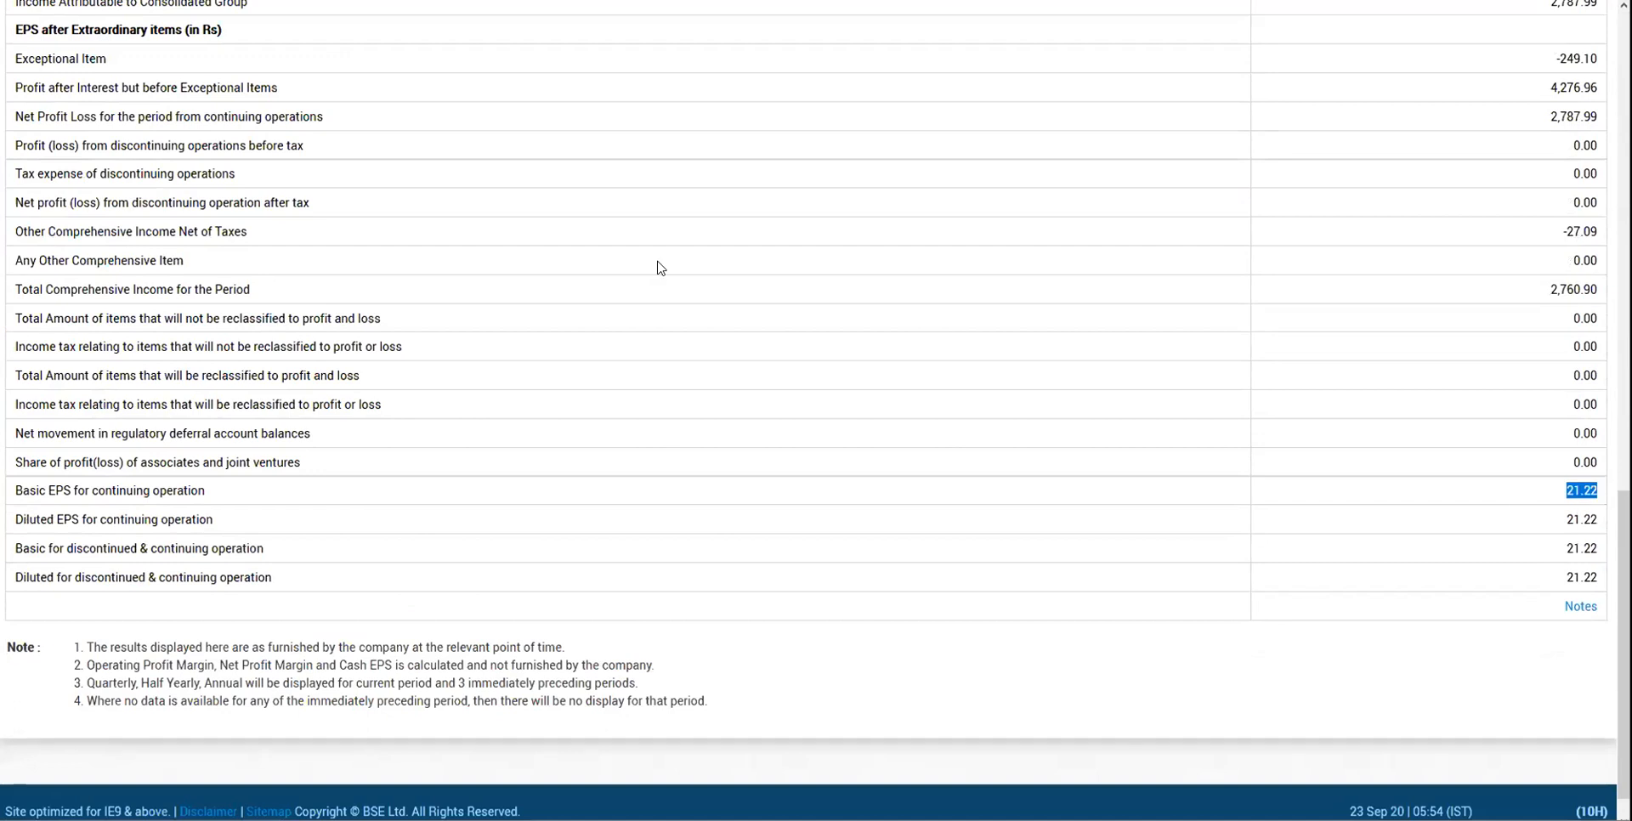
pyautogui.hotkey('ctrl', 'Tab')
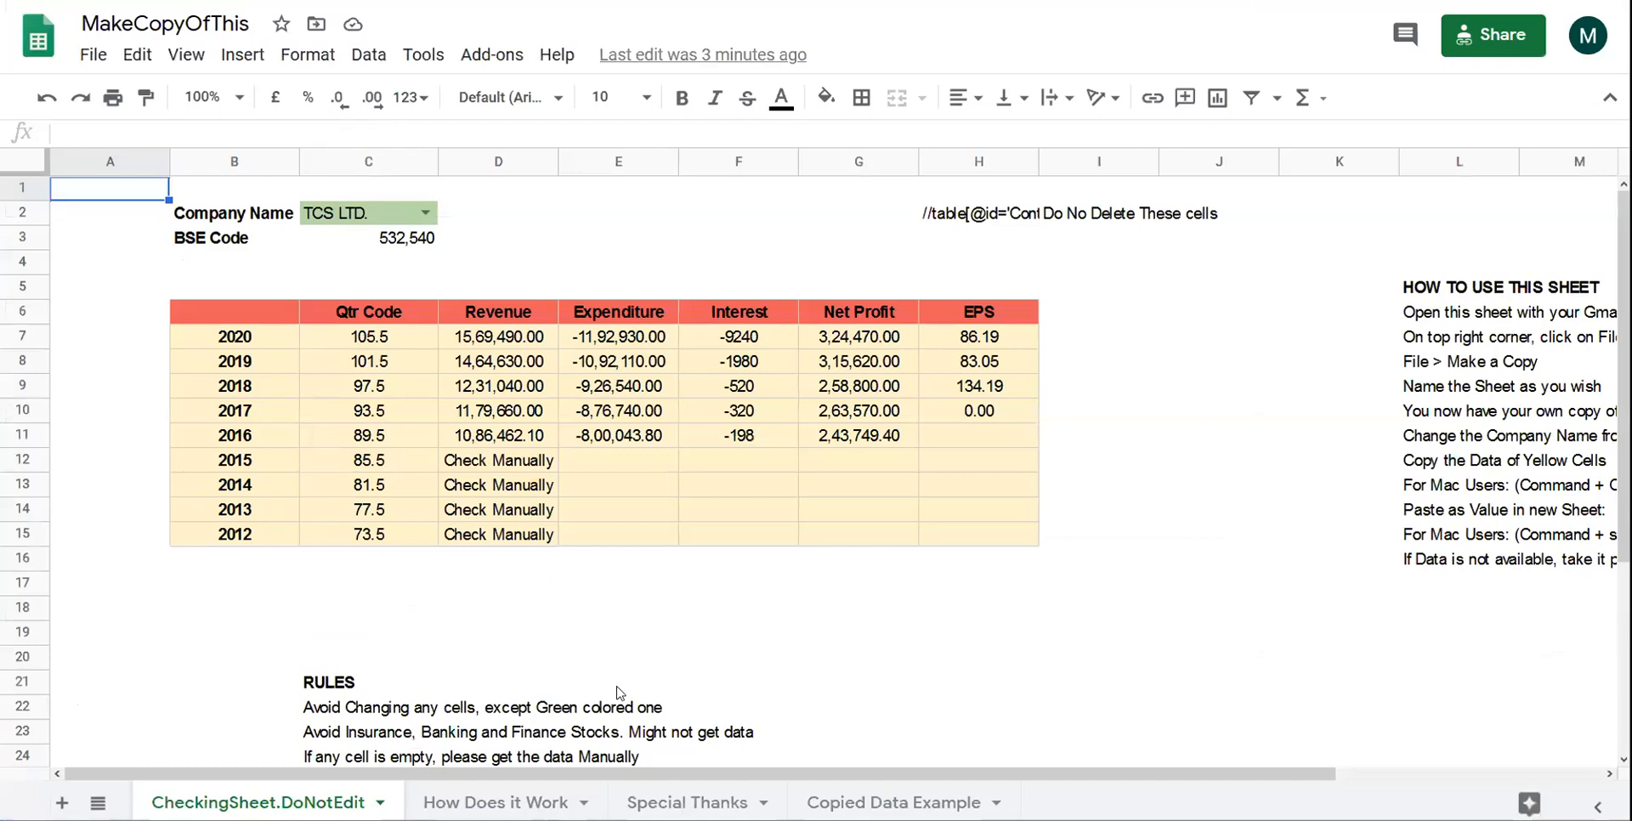
# - On the How Does it Work sheet, dismiss the break reminder and follow the D10 YouTube link
pyautogui.click(497, 803)
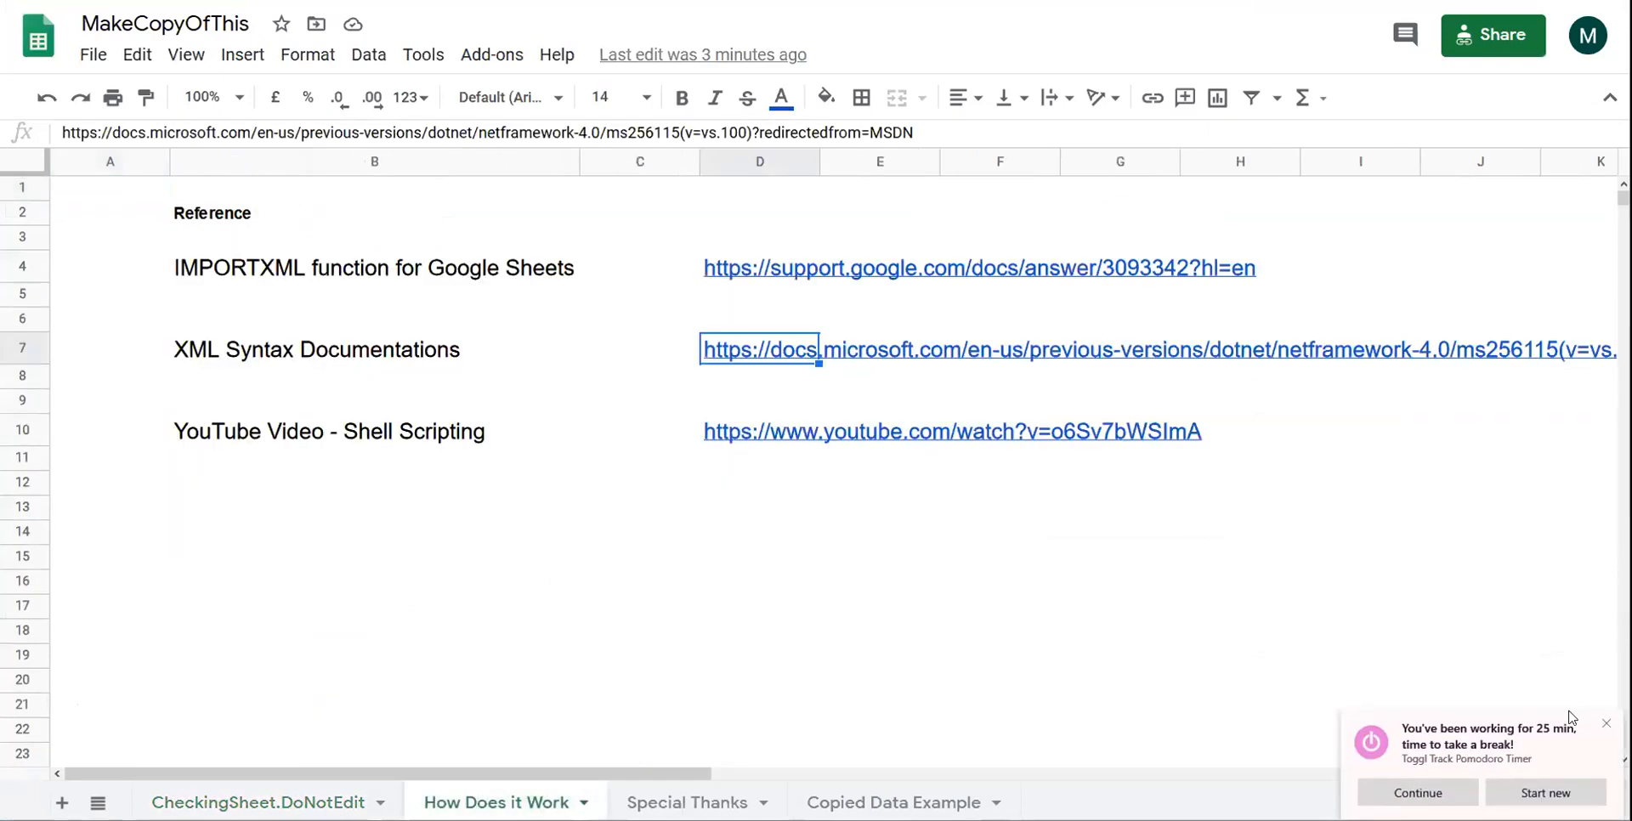
pyautogui.click(1606, 724)
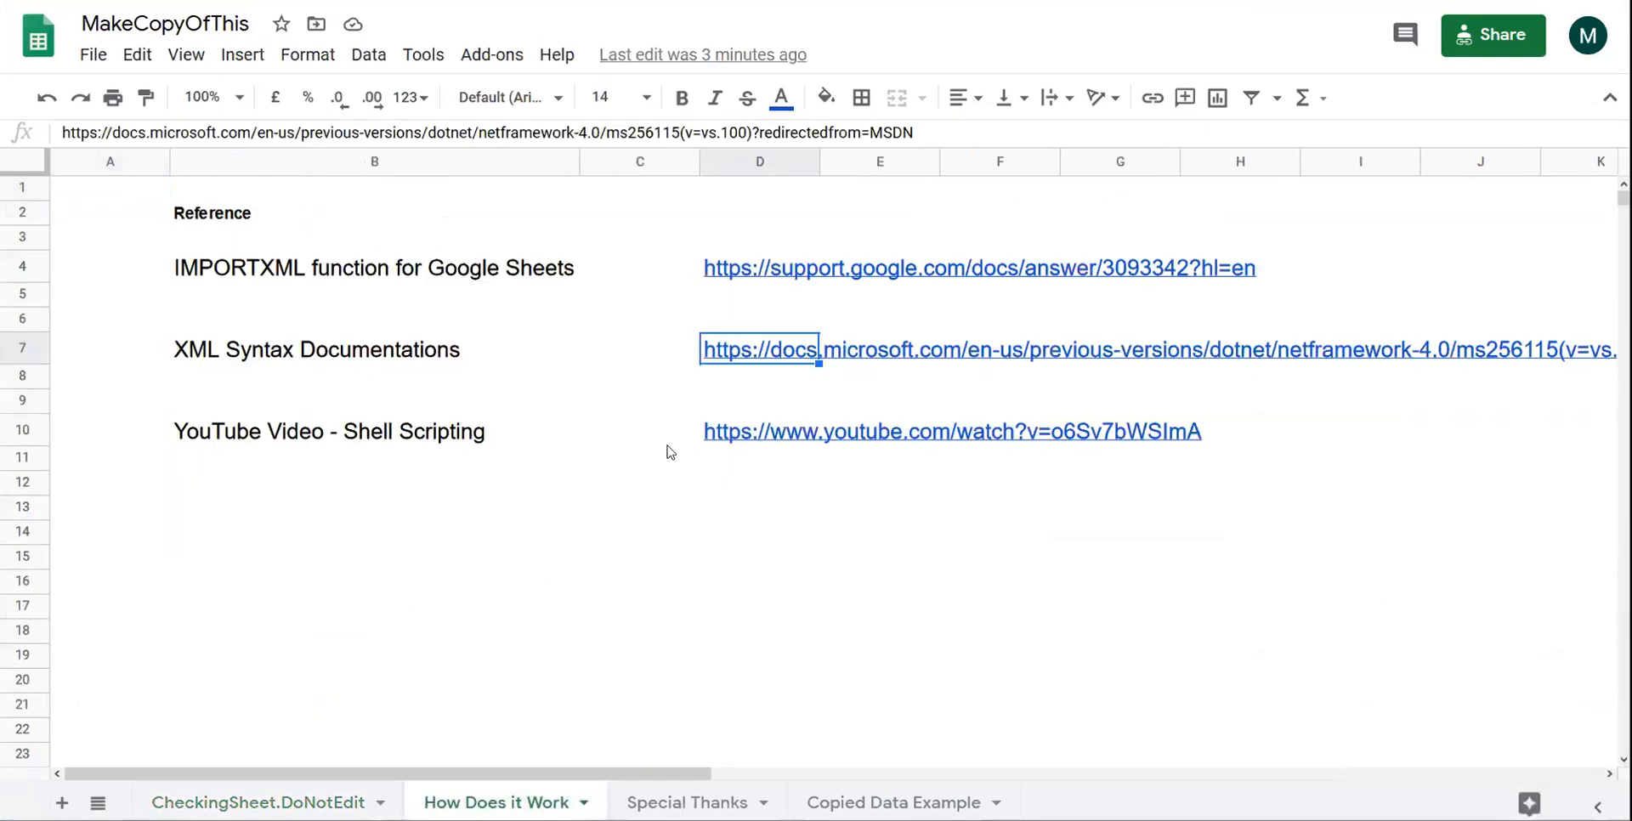
pyautogui.click(770, 438)
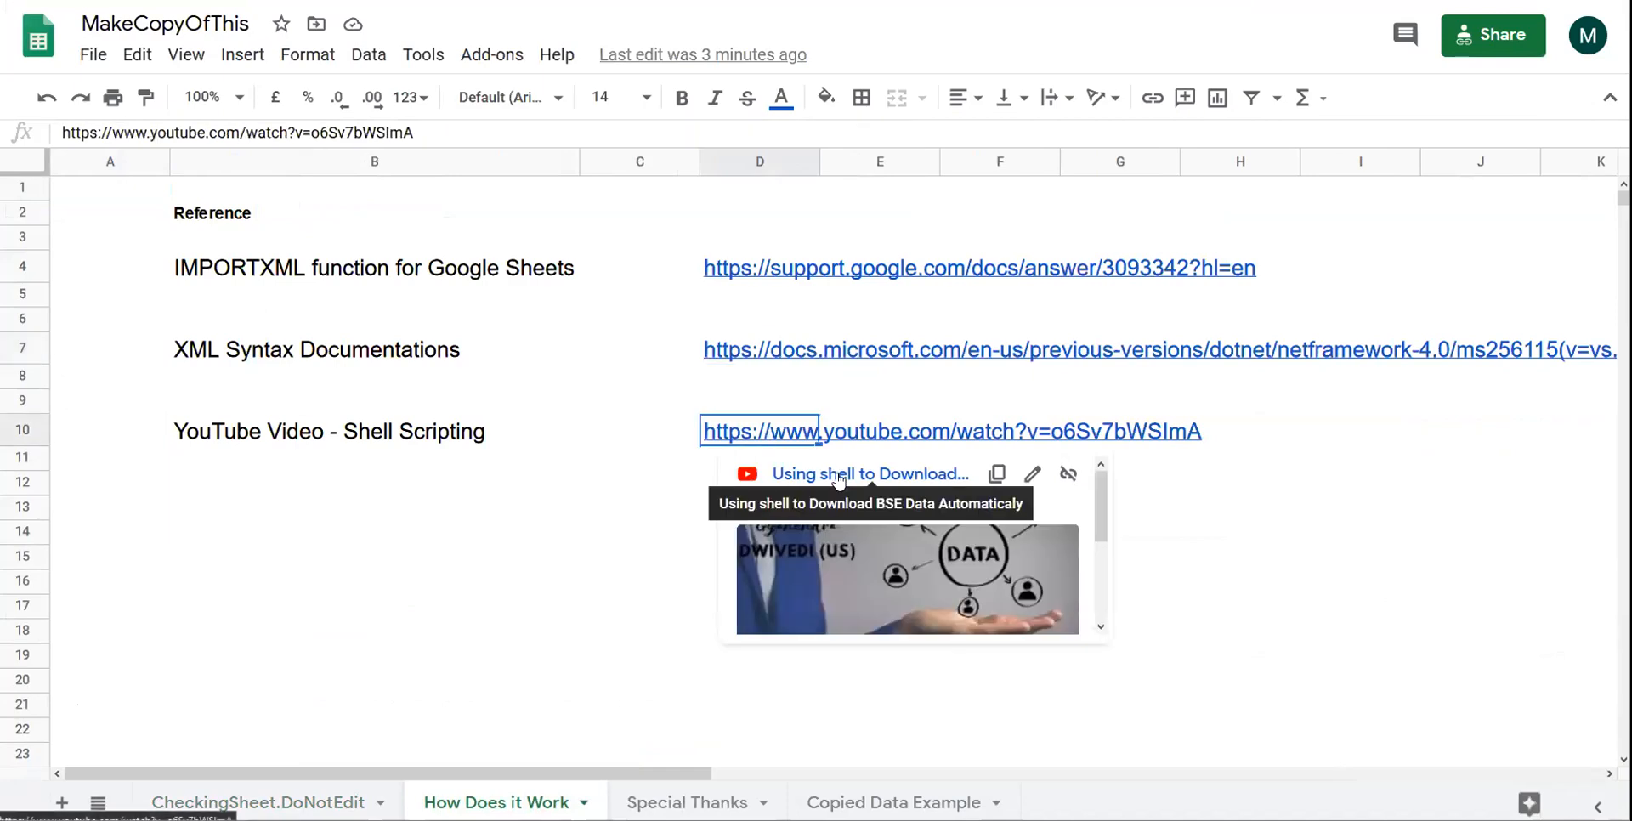
pyautogui.click(838, 479)
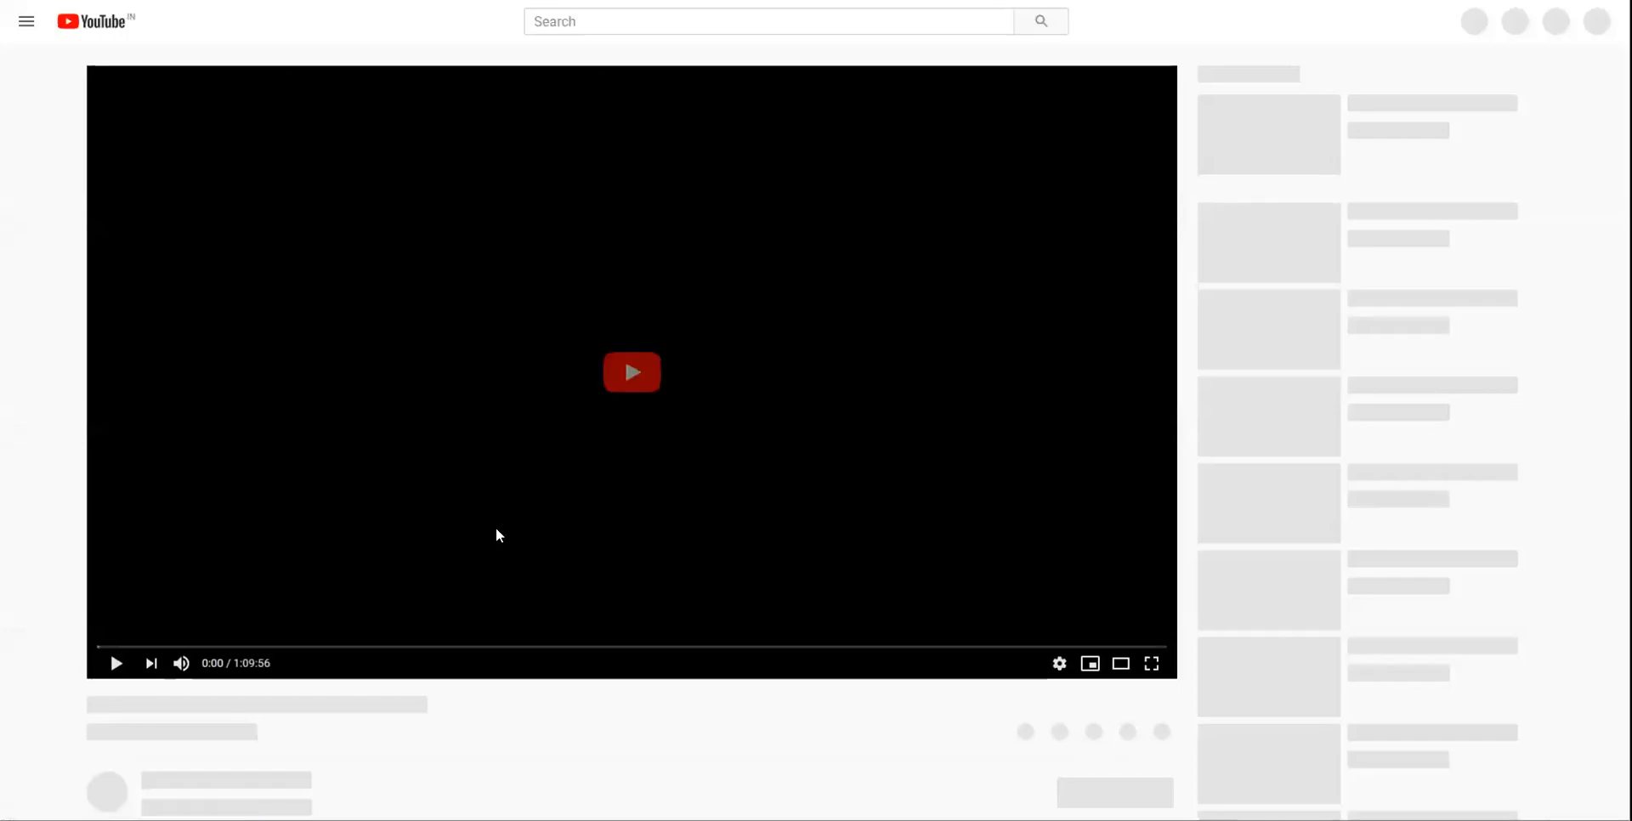
# - Glance over the 'Using shell to Download BSE Data Automaticaly' video page, then return to the spreadsheet
pyautogui.scroll(-1, 496, 530)
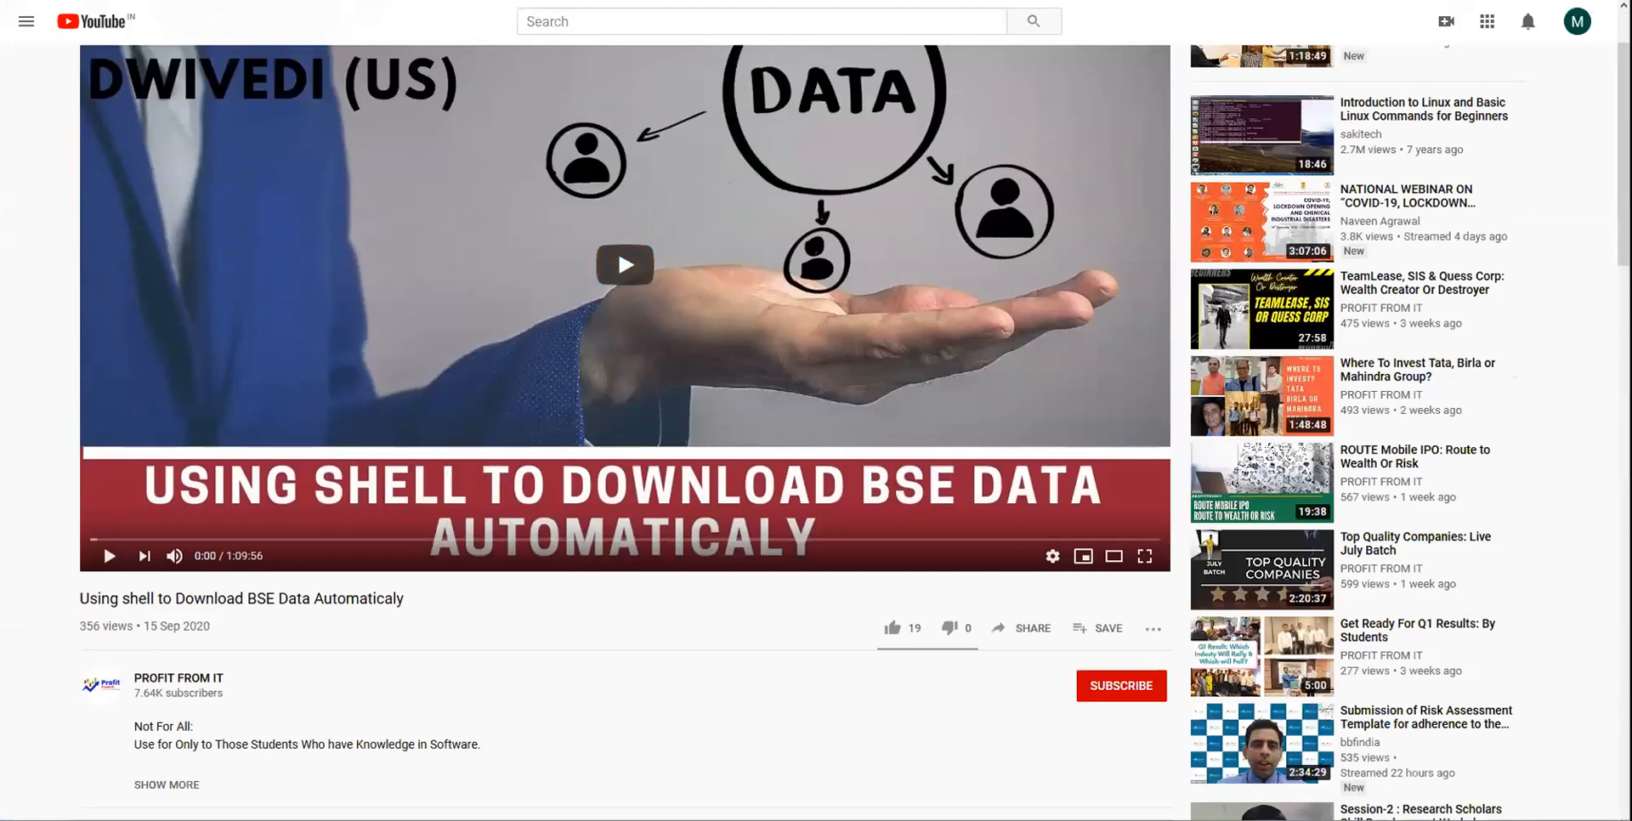
pyautogui.click(293, 1)
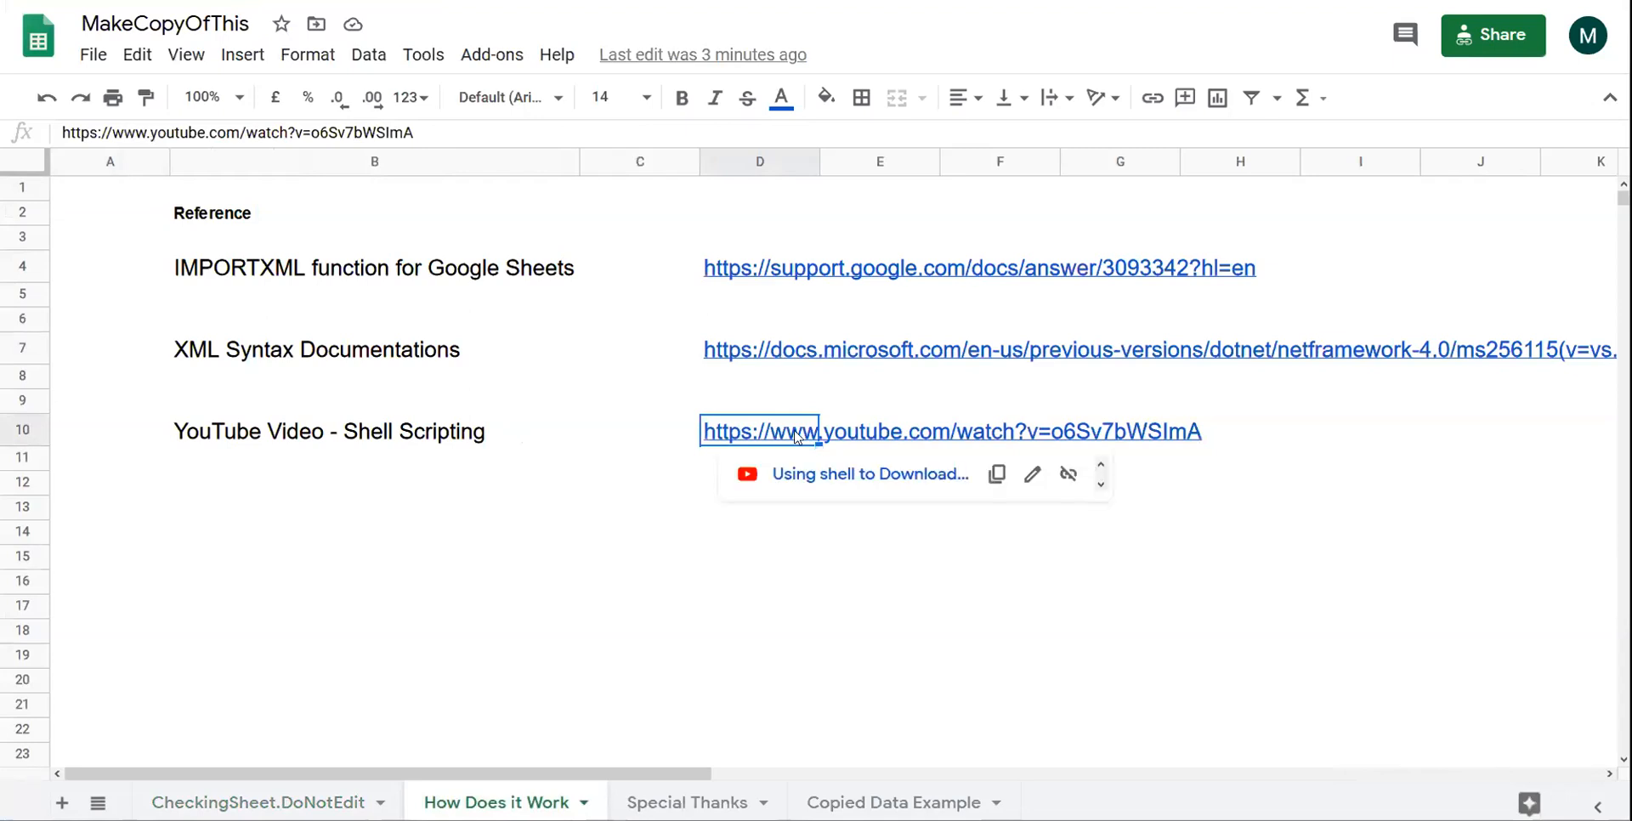
# - Review the IMPORTXML, XML syntax and shell-scripting video references, then return to CheckingSheet.DoNotEdit
pyautogui.moveTo(797, 435)
pyautogui.scroll(-2, 789, 516)
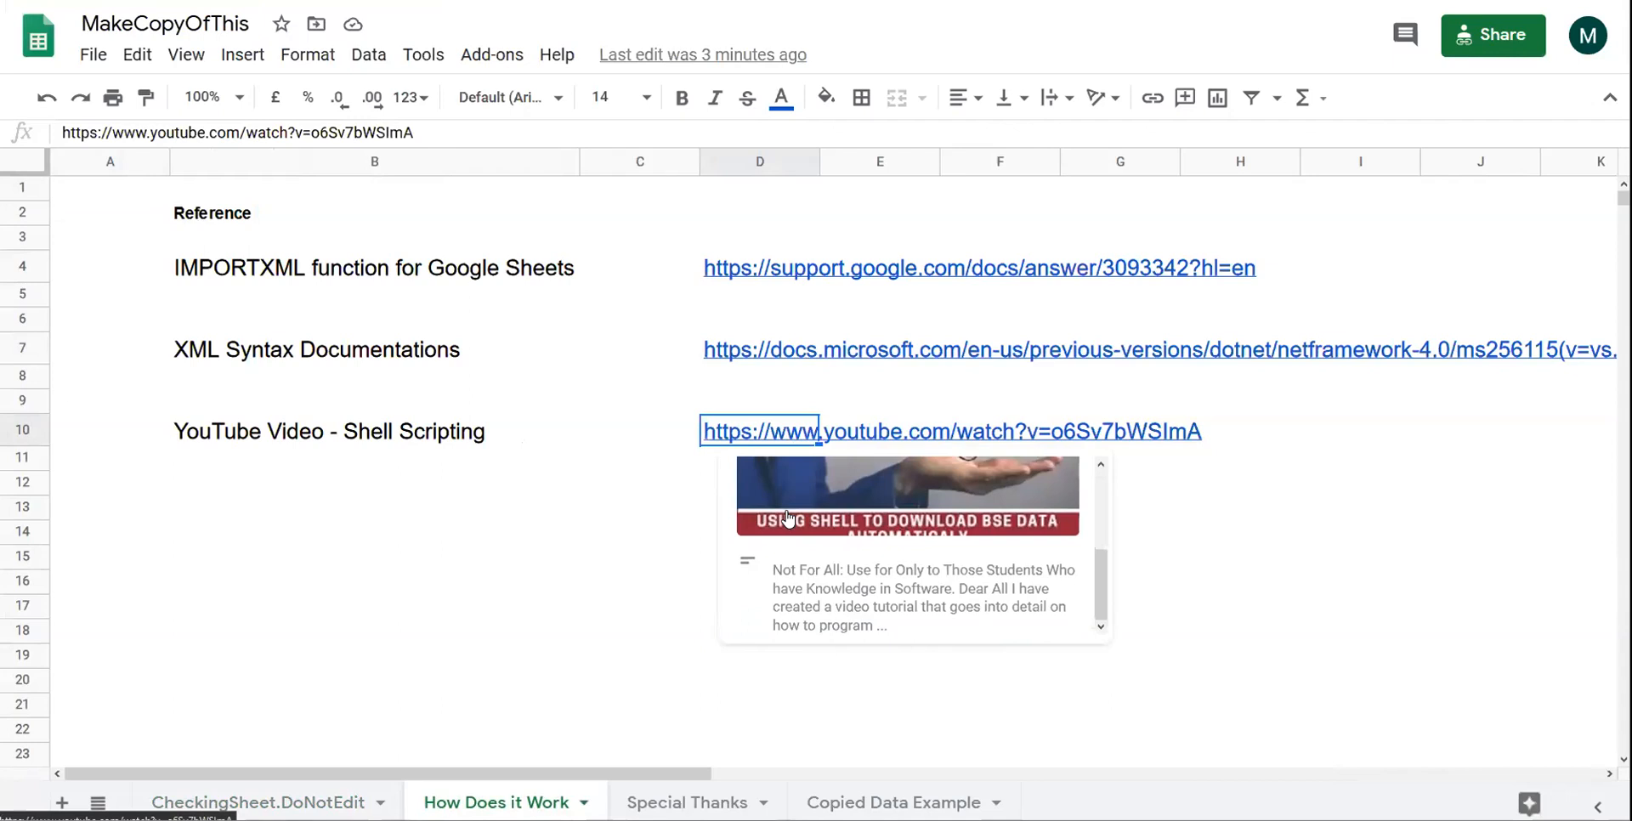
pyautogui.scroll(2, 789, 519)
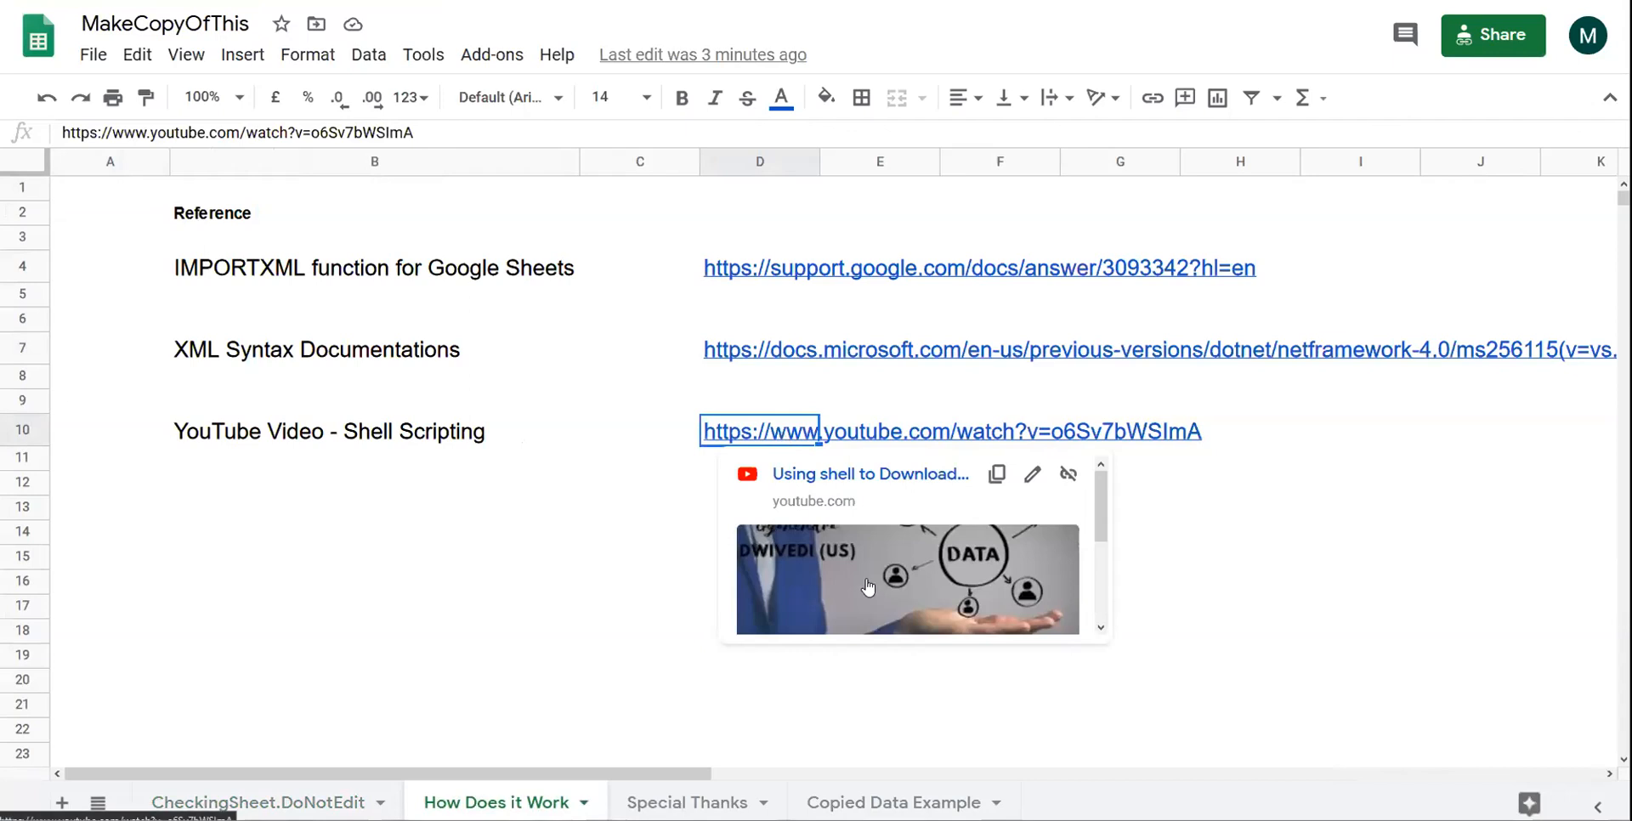
pyautogui.scroll(-2, 868, 588)
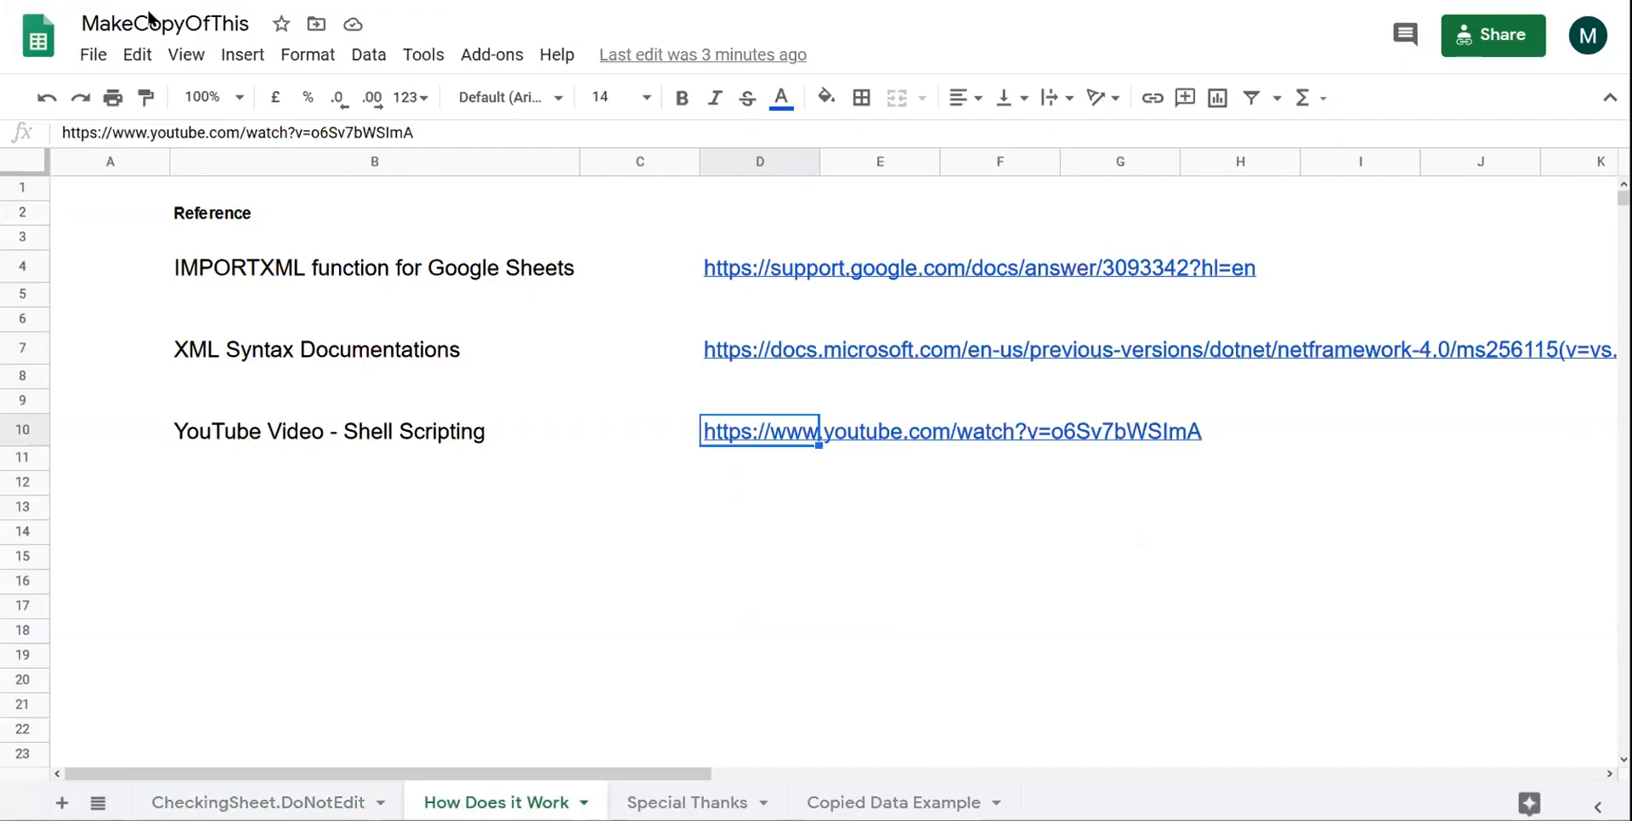
pyautogui.click(235, 323)
pyautogui.click(422, 441)
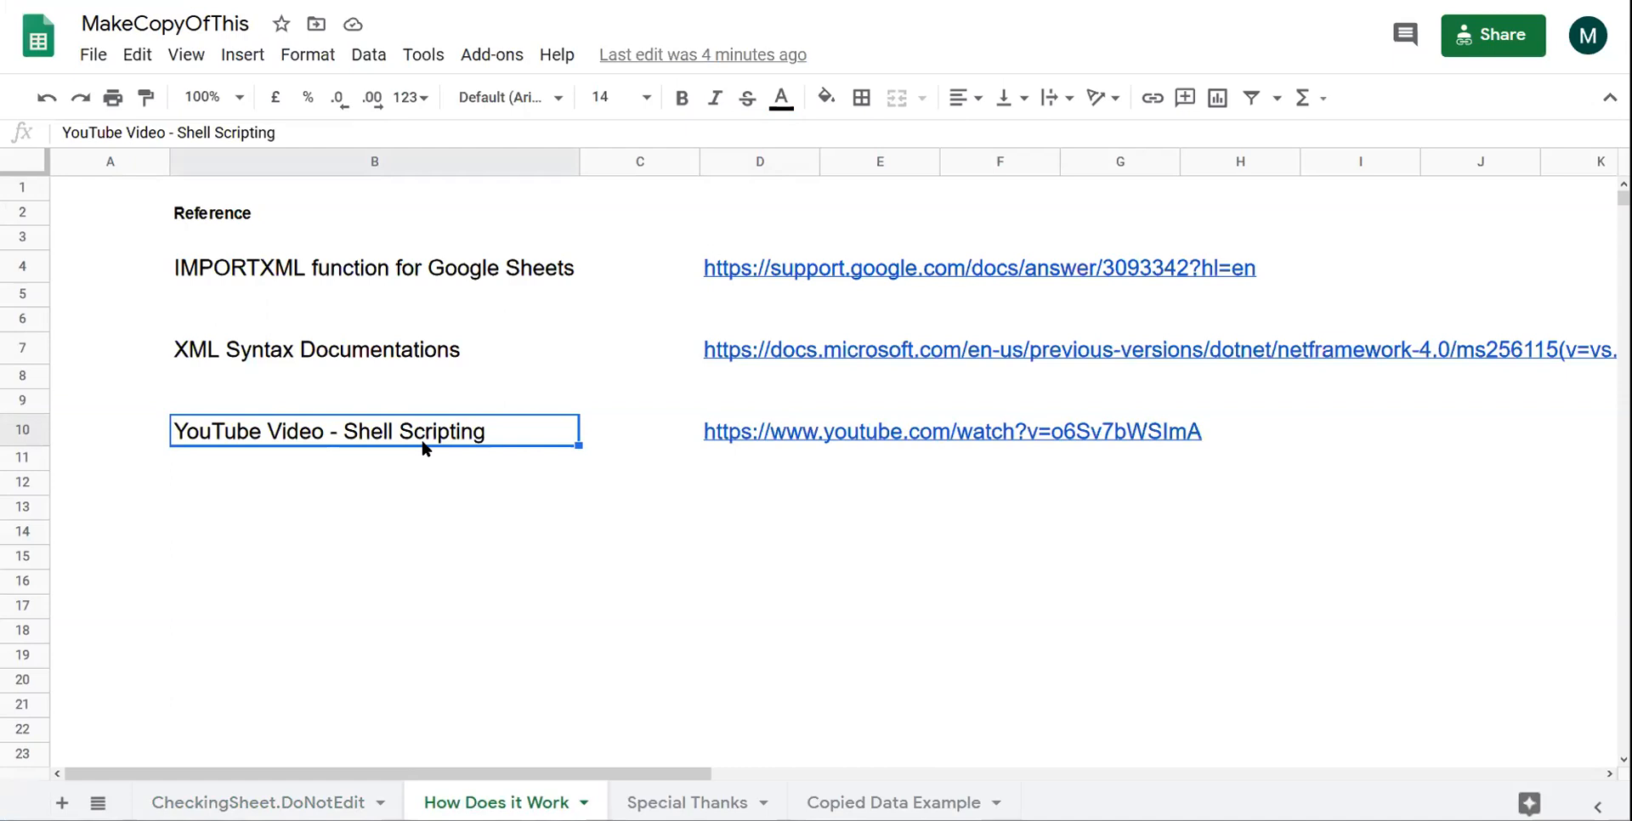
pyautogui.click(252, 249)
pyautogui.click(255, 266)
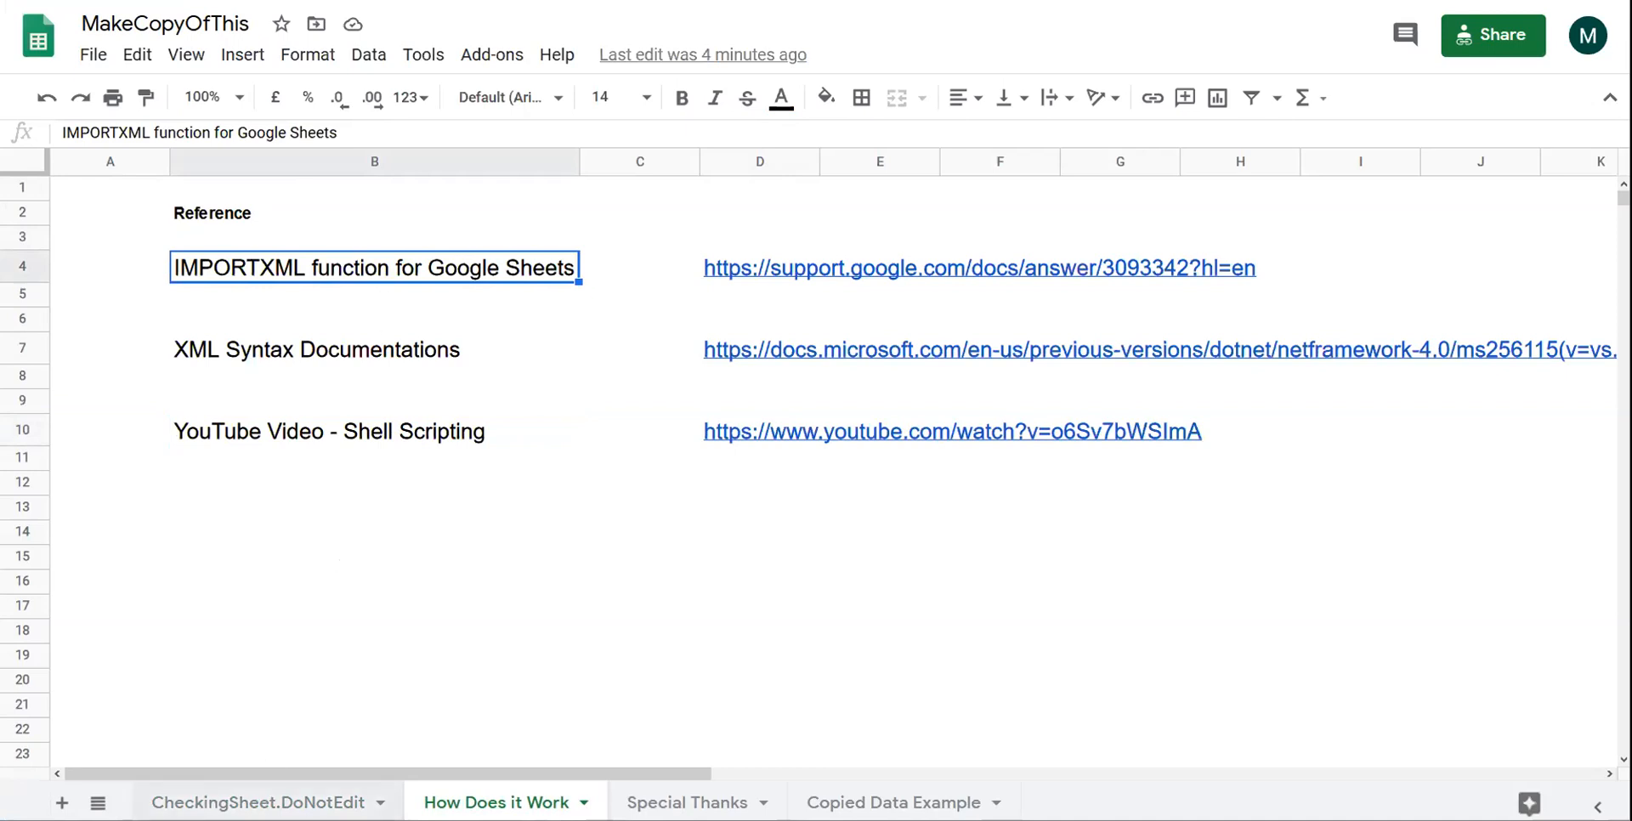
pyautogui.click(259, 801)
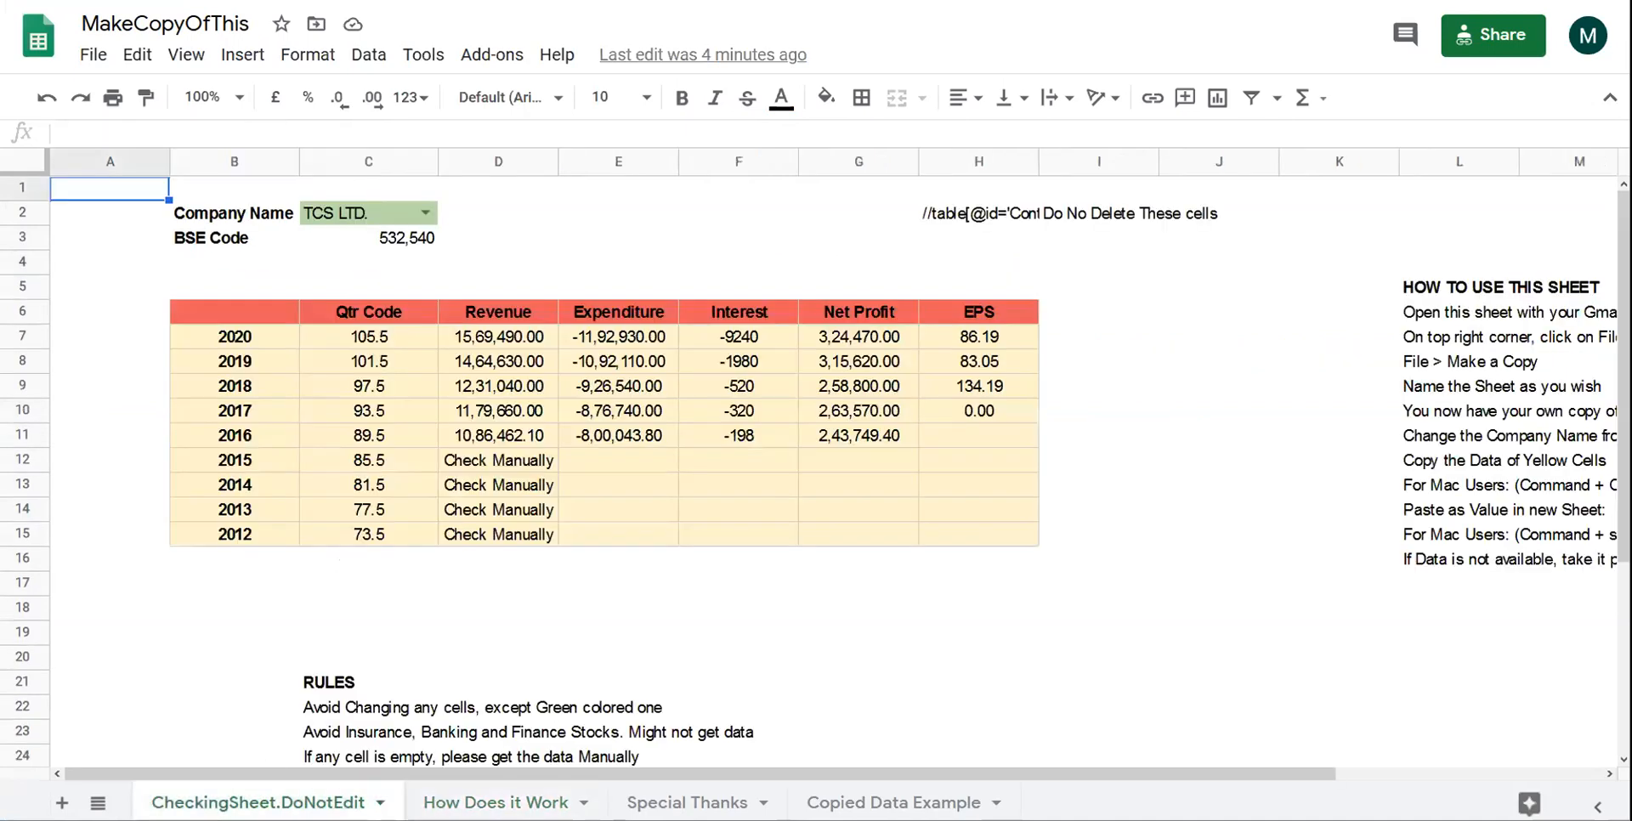
pyautogui.click(423, 214)
pyautogui.tripleClick(375, 219)
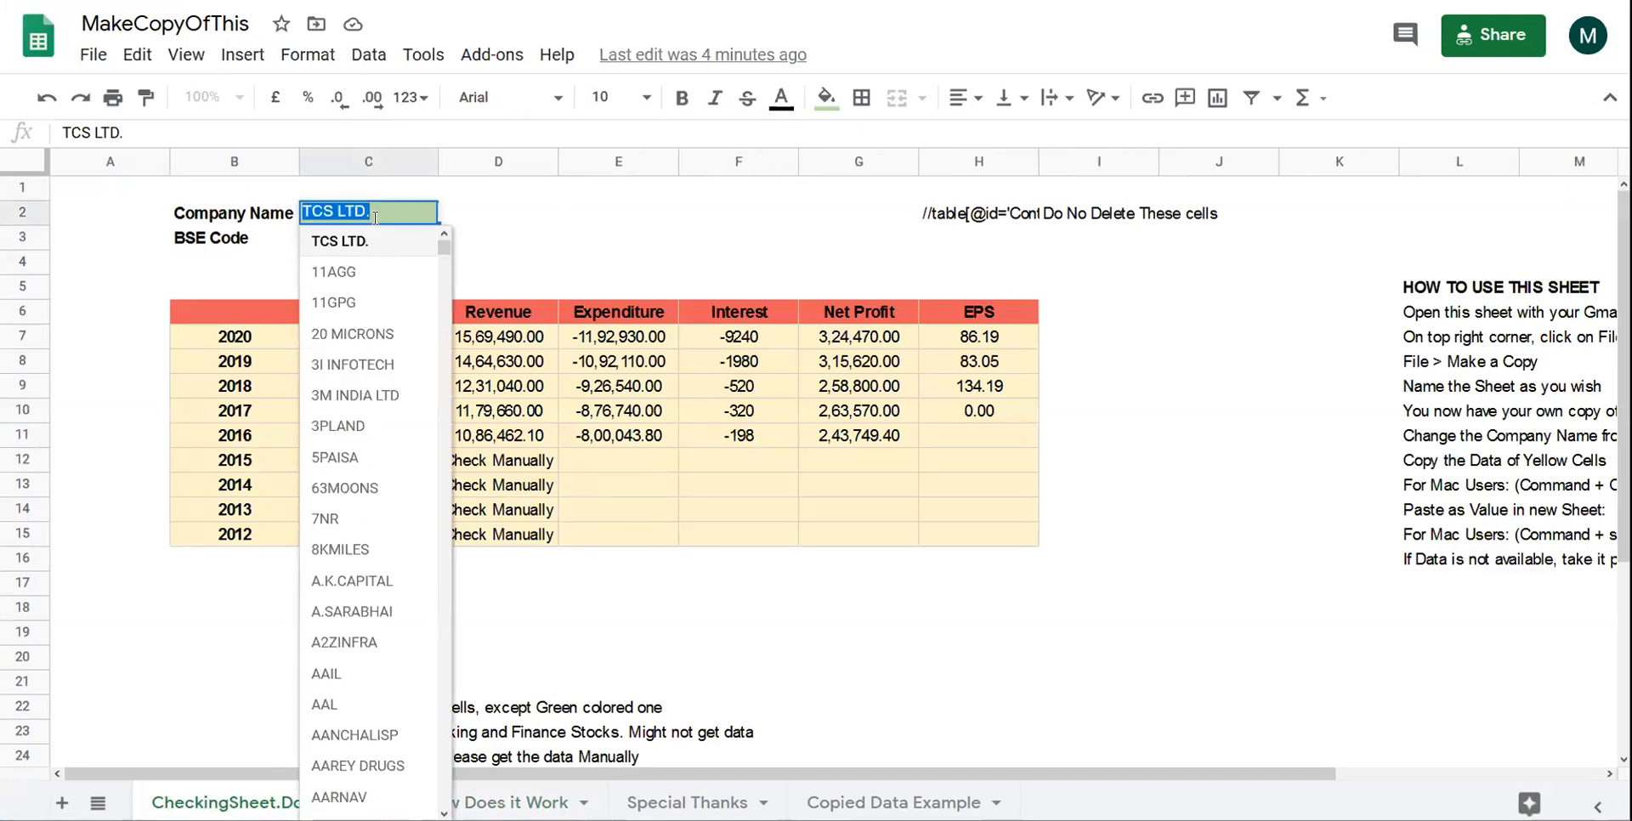
pyautogui.write('jublfoo')
pyautogui.press('BackSpace')
pyautogui.press('BackSpace')
pyautogui.press('BackSpace')
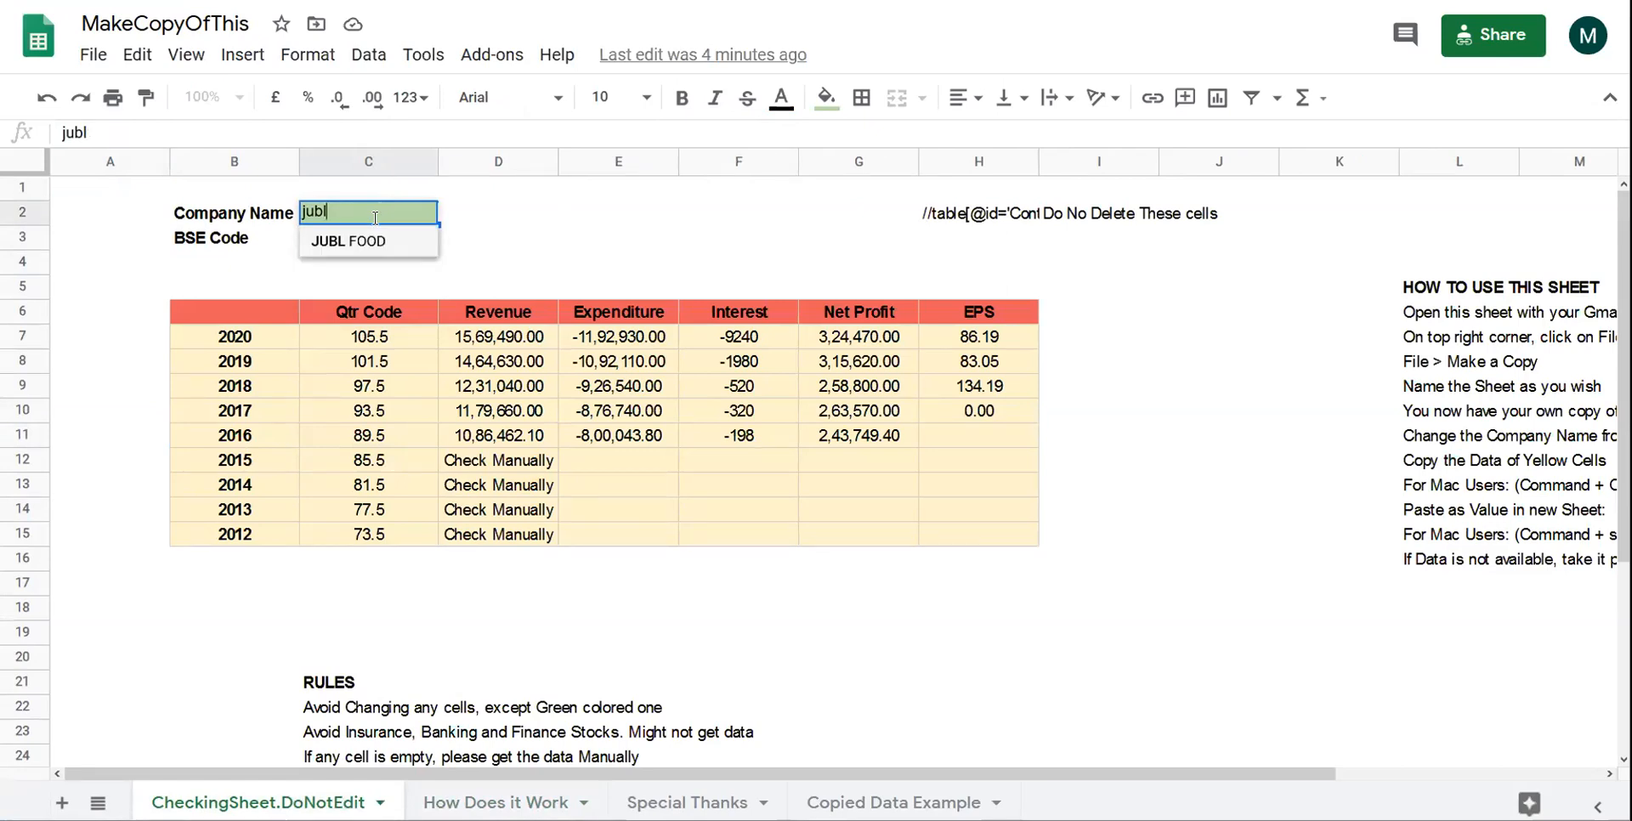
pyautogui.click(352, 244)
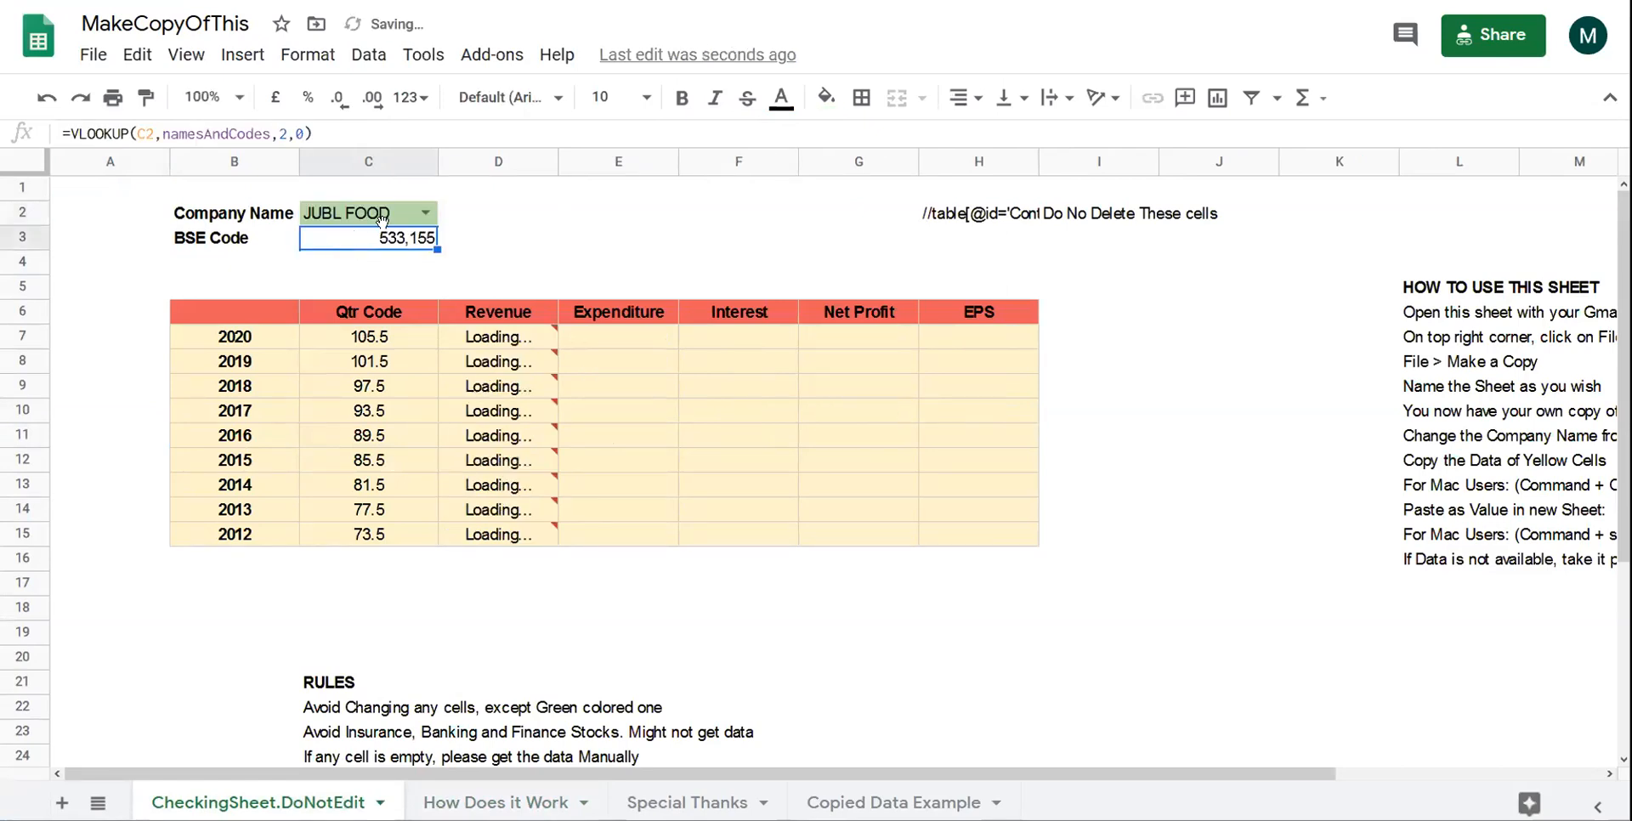
pyautogui.click(521, 327)
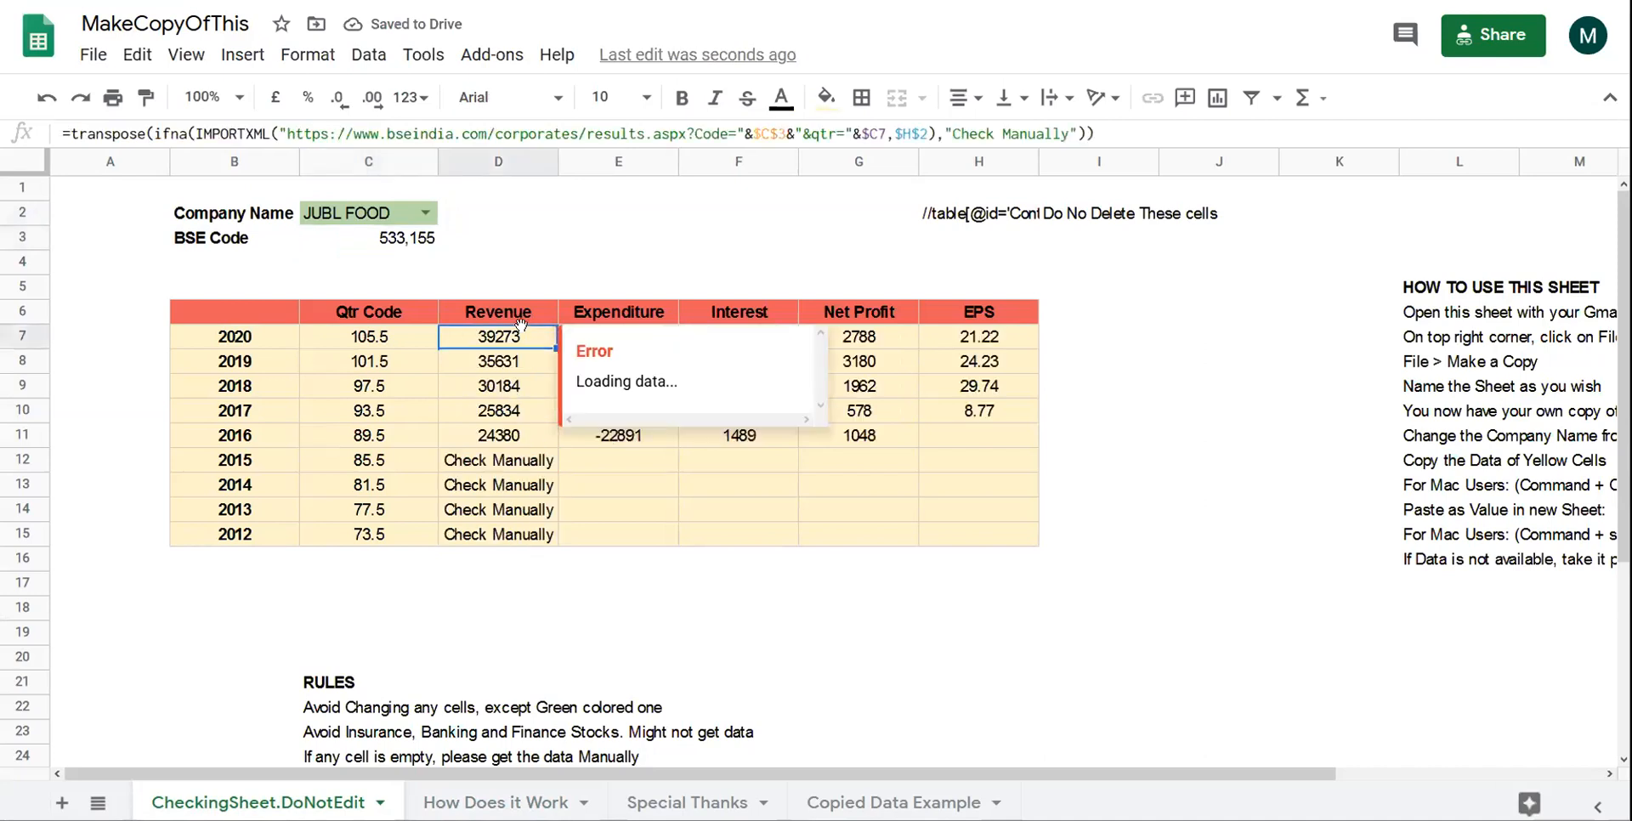
pyautogui.click(282, 290)
pyautogui.moveTo(489, 336); pyautogui.dragTo(1000, 413)
pyautogui.click(977, 434)
pyautogui.doubleClick(465, 318)
pyautogui.click(1000, 414)
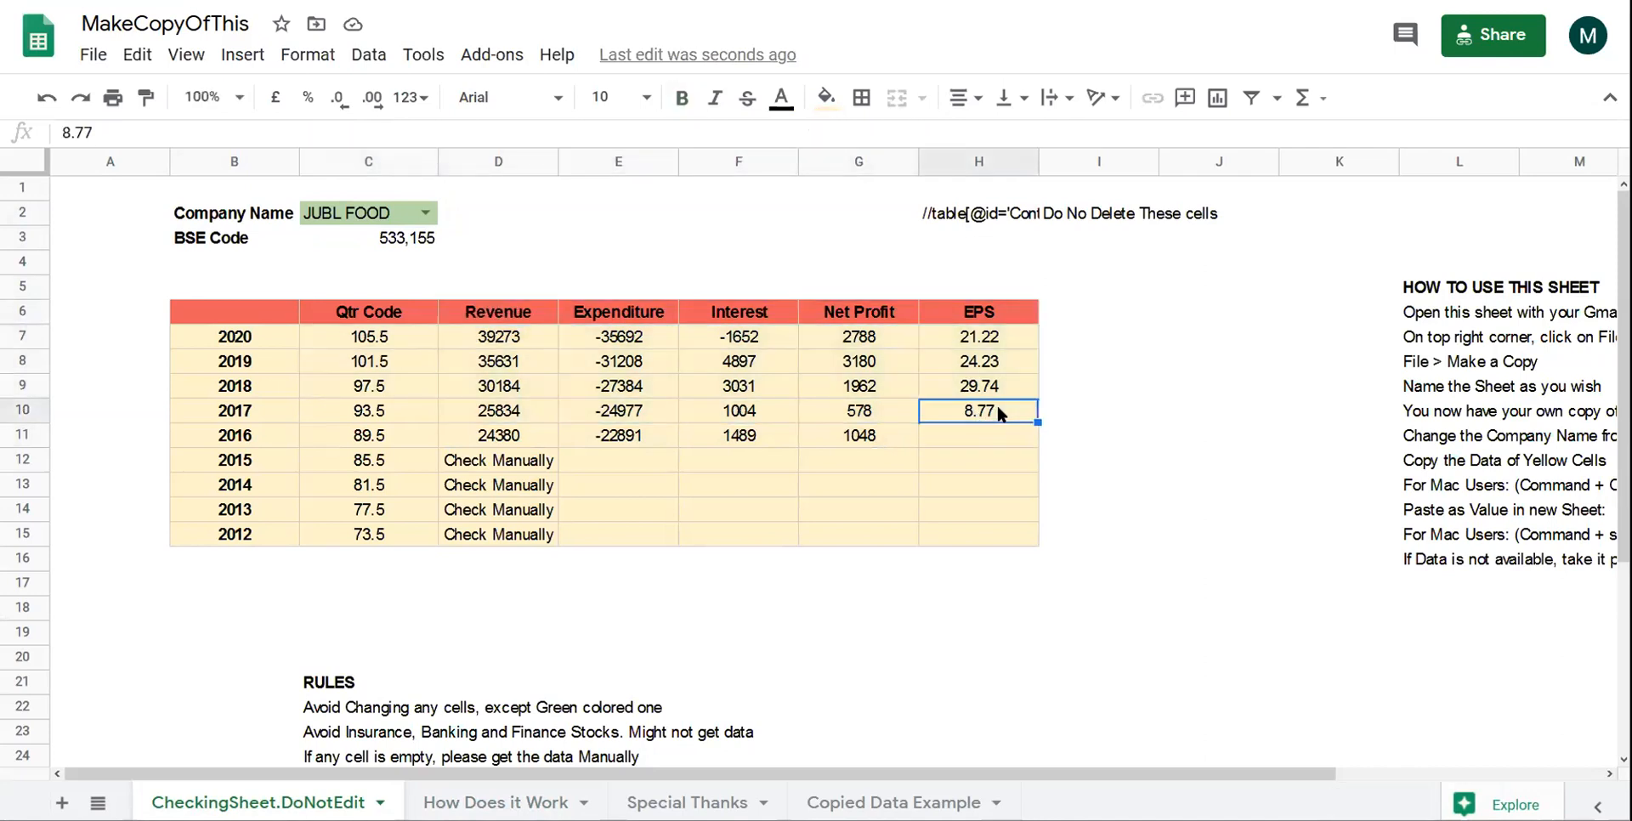
pyautogui.moveTo(986, 437); pyautogui.dragTo(472, 535)
pyautogui.click(493, 535)
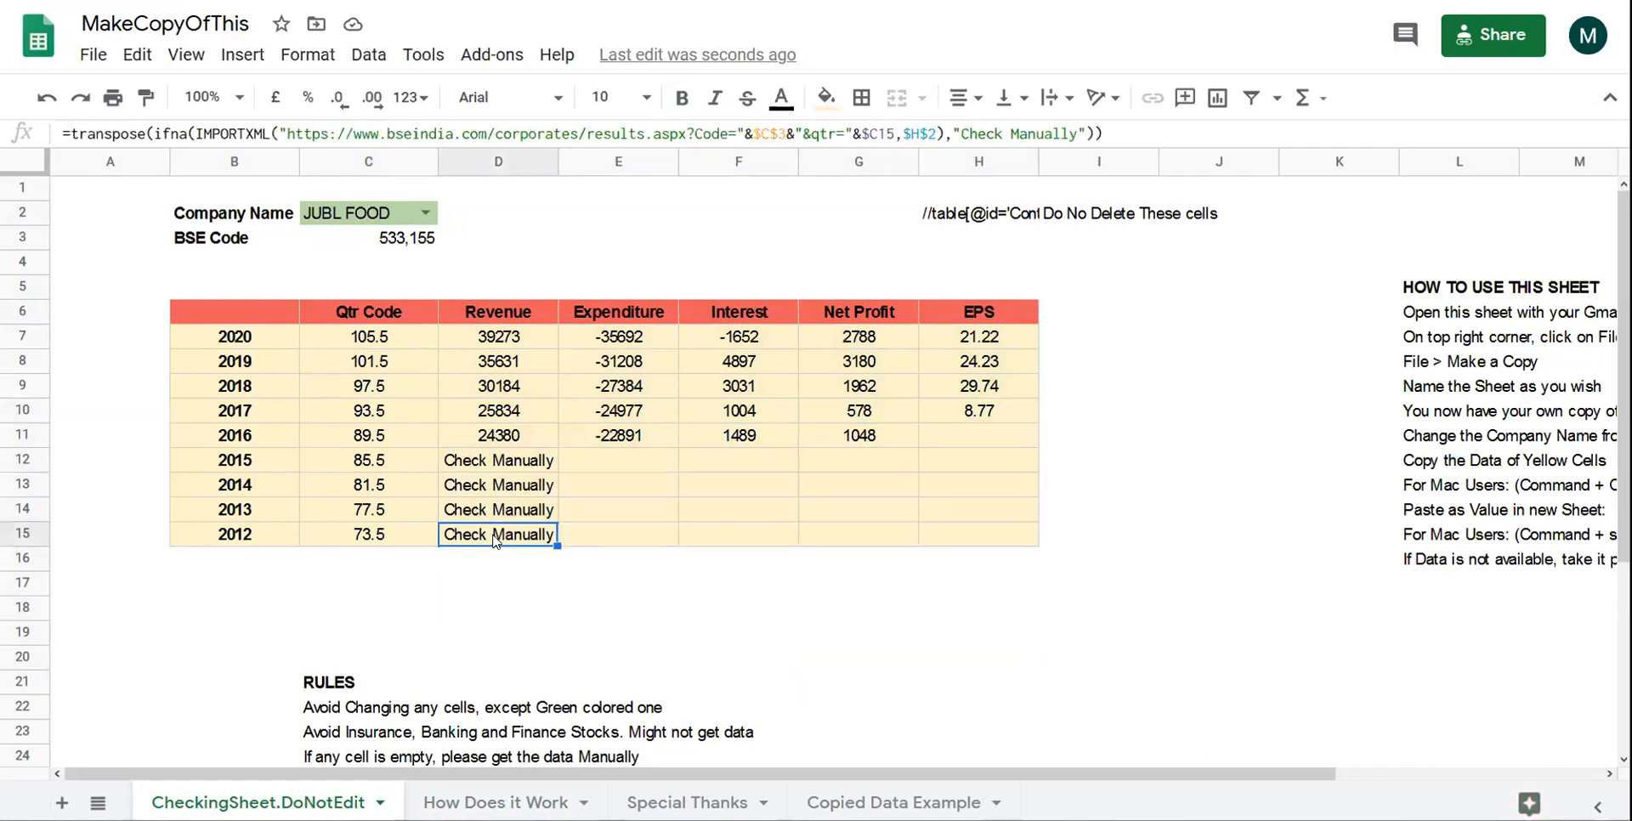
pyautogui.click(255, 338)
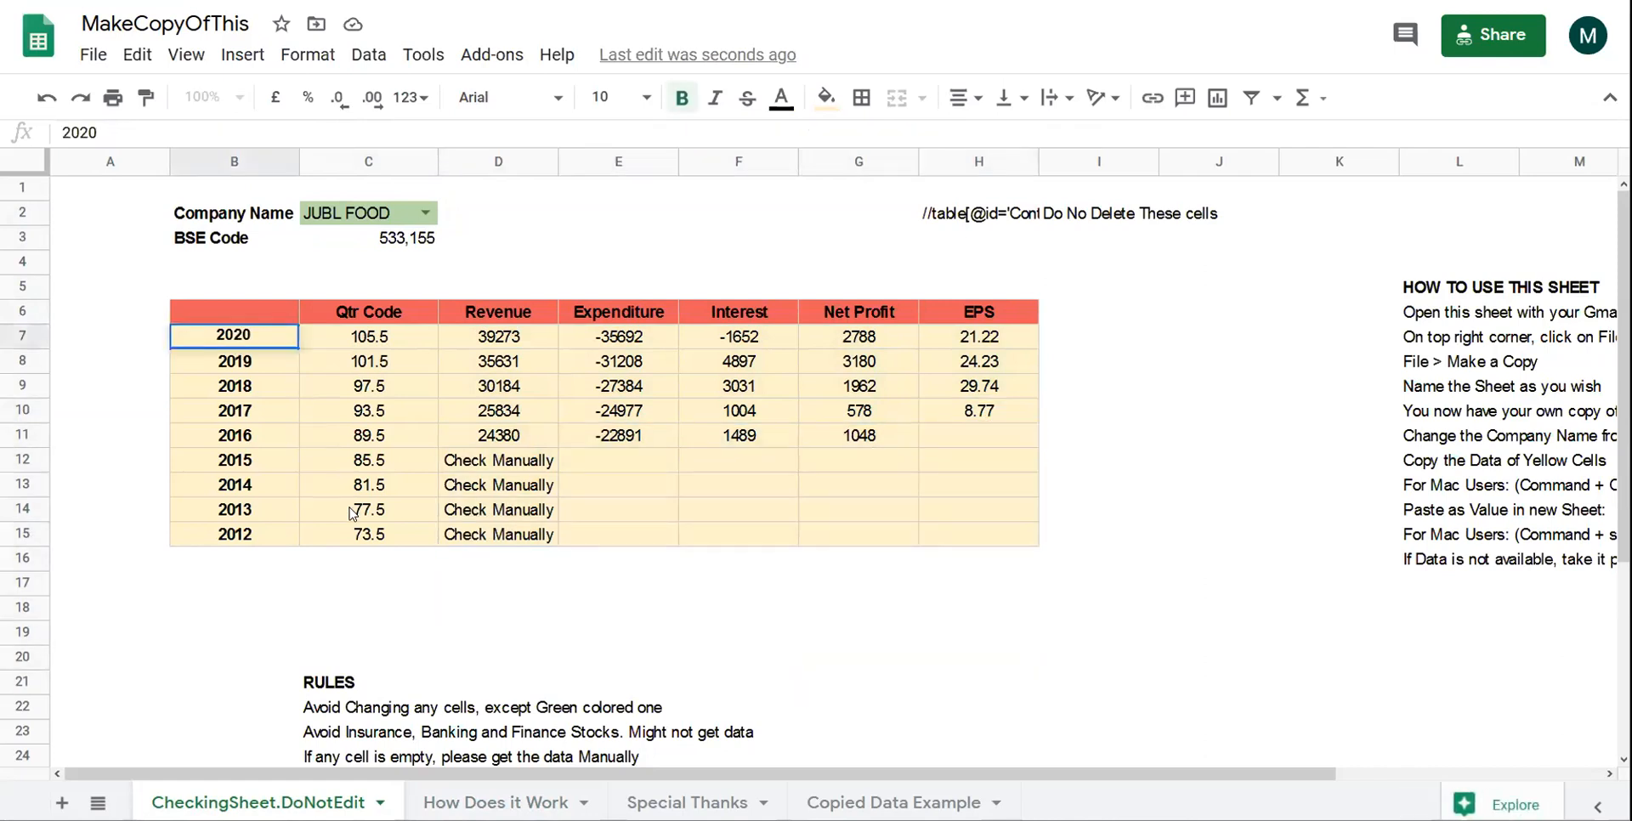
pyautogui.click(351, 513)
pyautogui.moveTo(244, 348); pyautogui.dragTo(771, 516)
pyautogui.click(547, 415)
pyautogui.moveTo(904, 444); pyautogui.dragTo(267, 444)
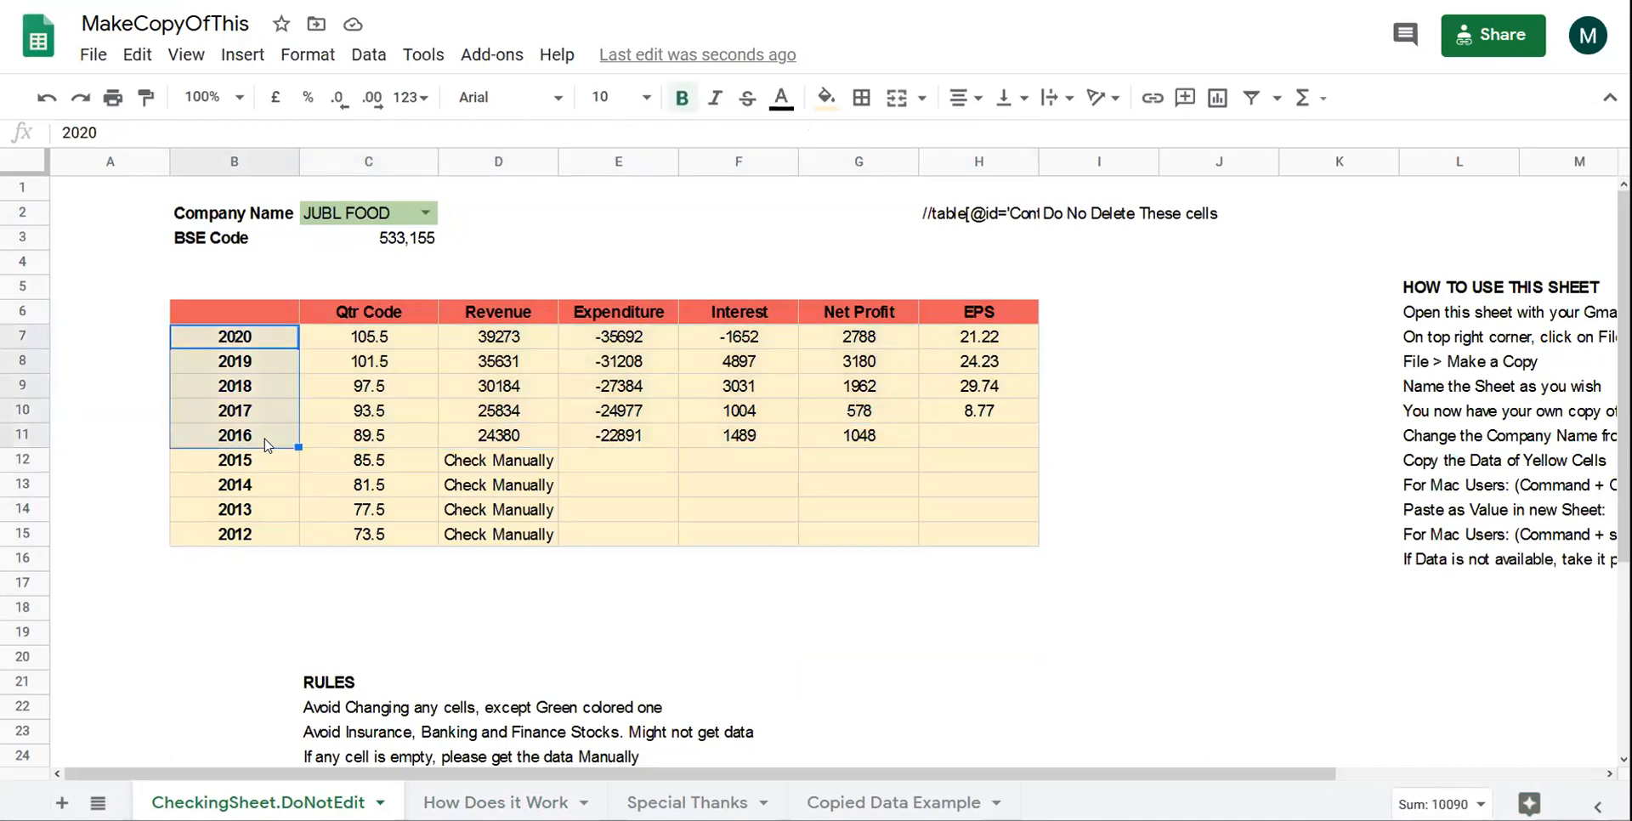
pyautogui.click(980, 437)
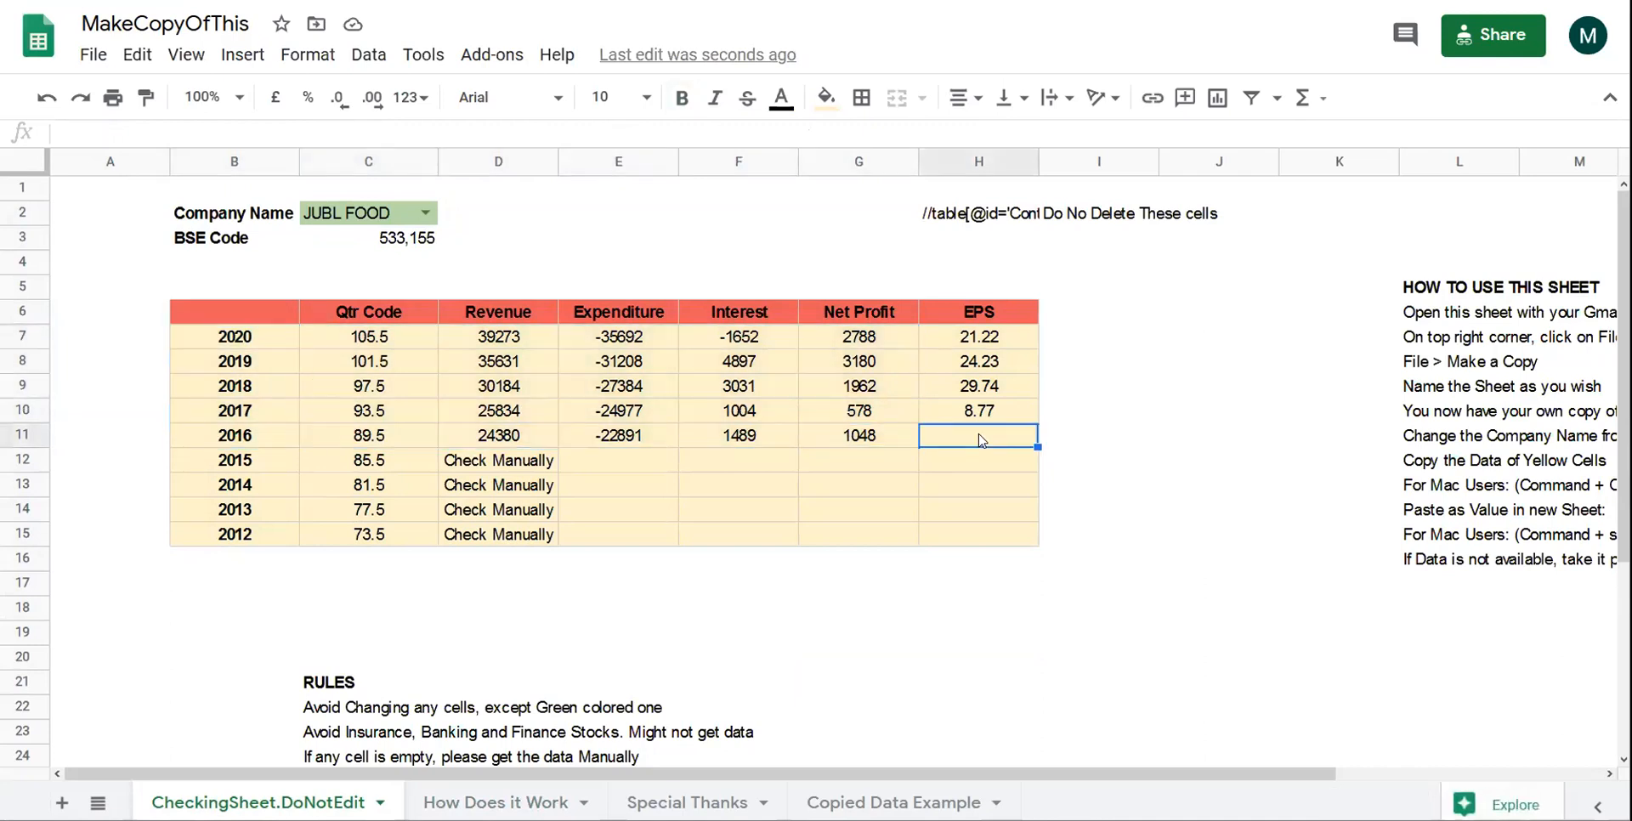
pyautogui.moveTo(512, 473); pyautogui.dragTo(520, 554)
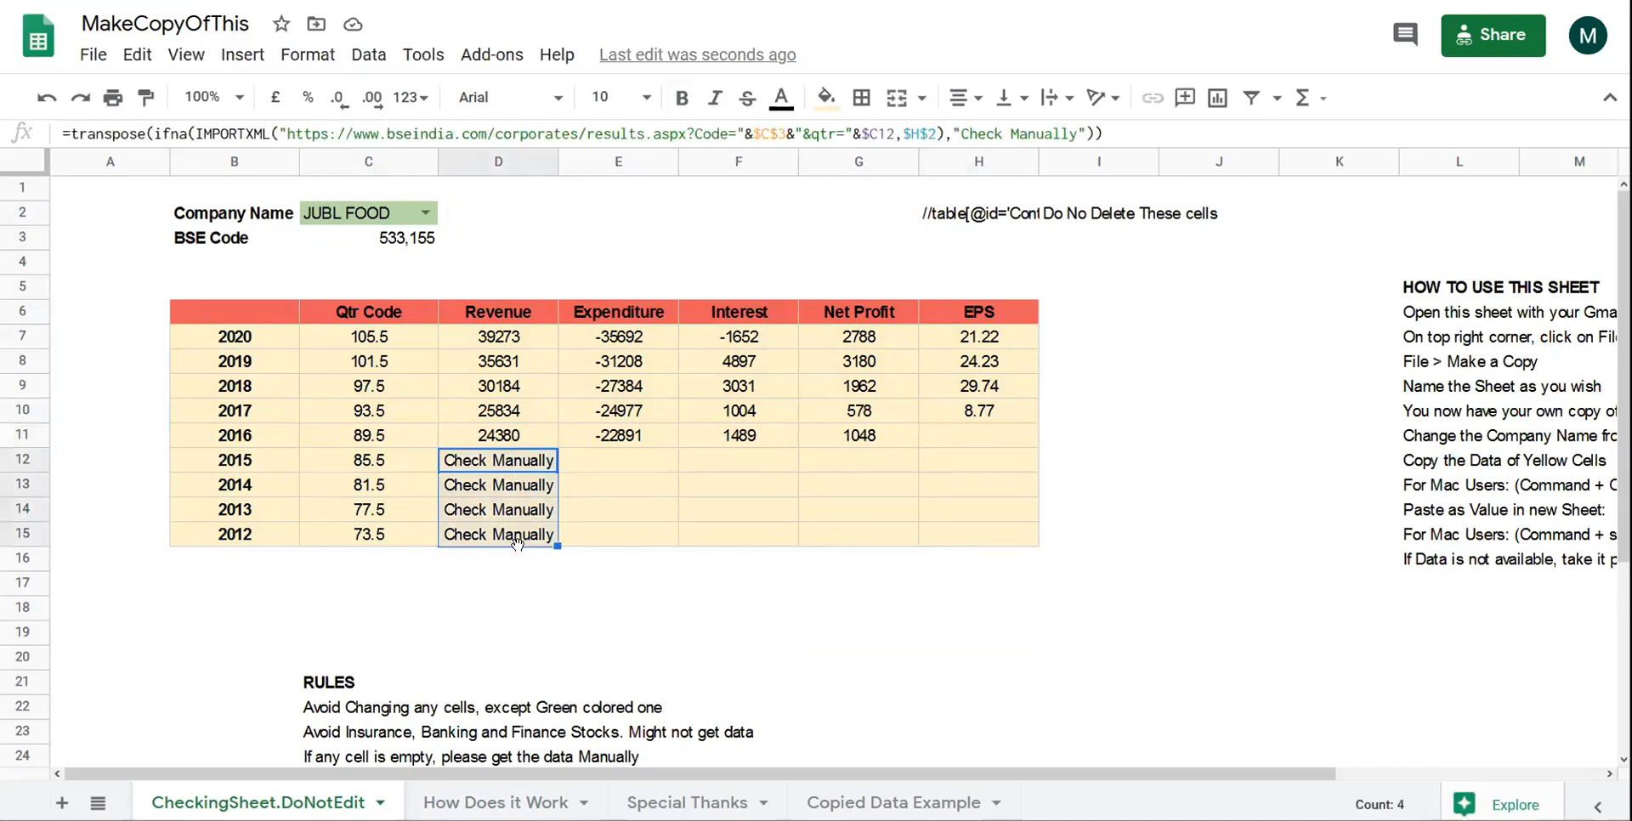
pyautogui.click(422, 222)
# - Replace the company name in C2 with INFOSYS LTD from the suggestions
pyautogui.click(395, 209)
pyautogui.moveTo(394, 209); pyautogui.dragTo(229, 217)
pyautogui.write('infos')
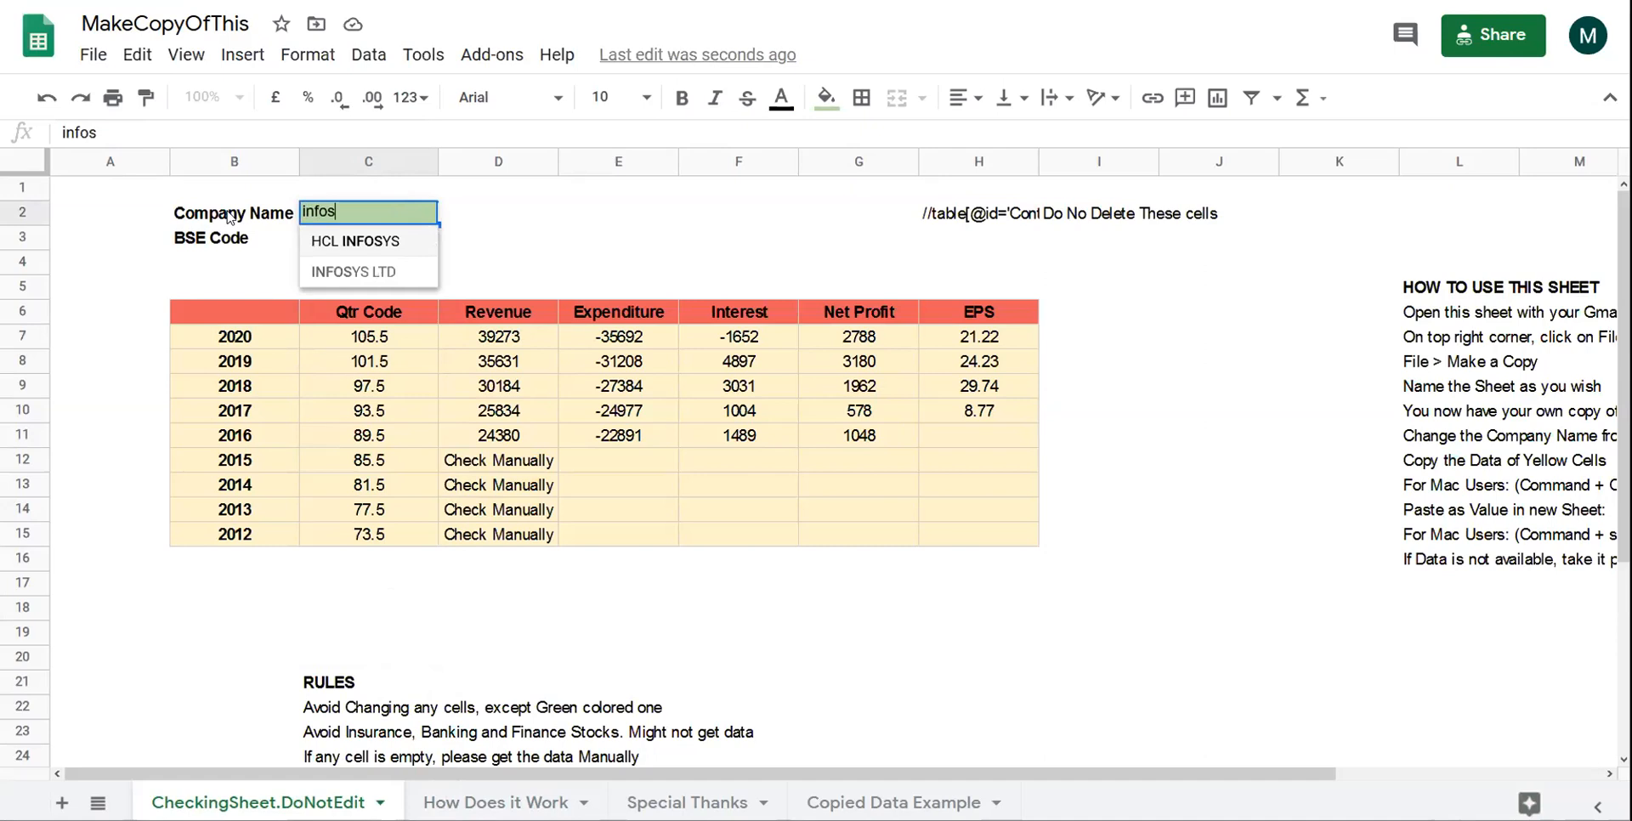
pyautogui.press('Down')
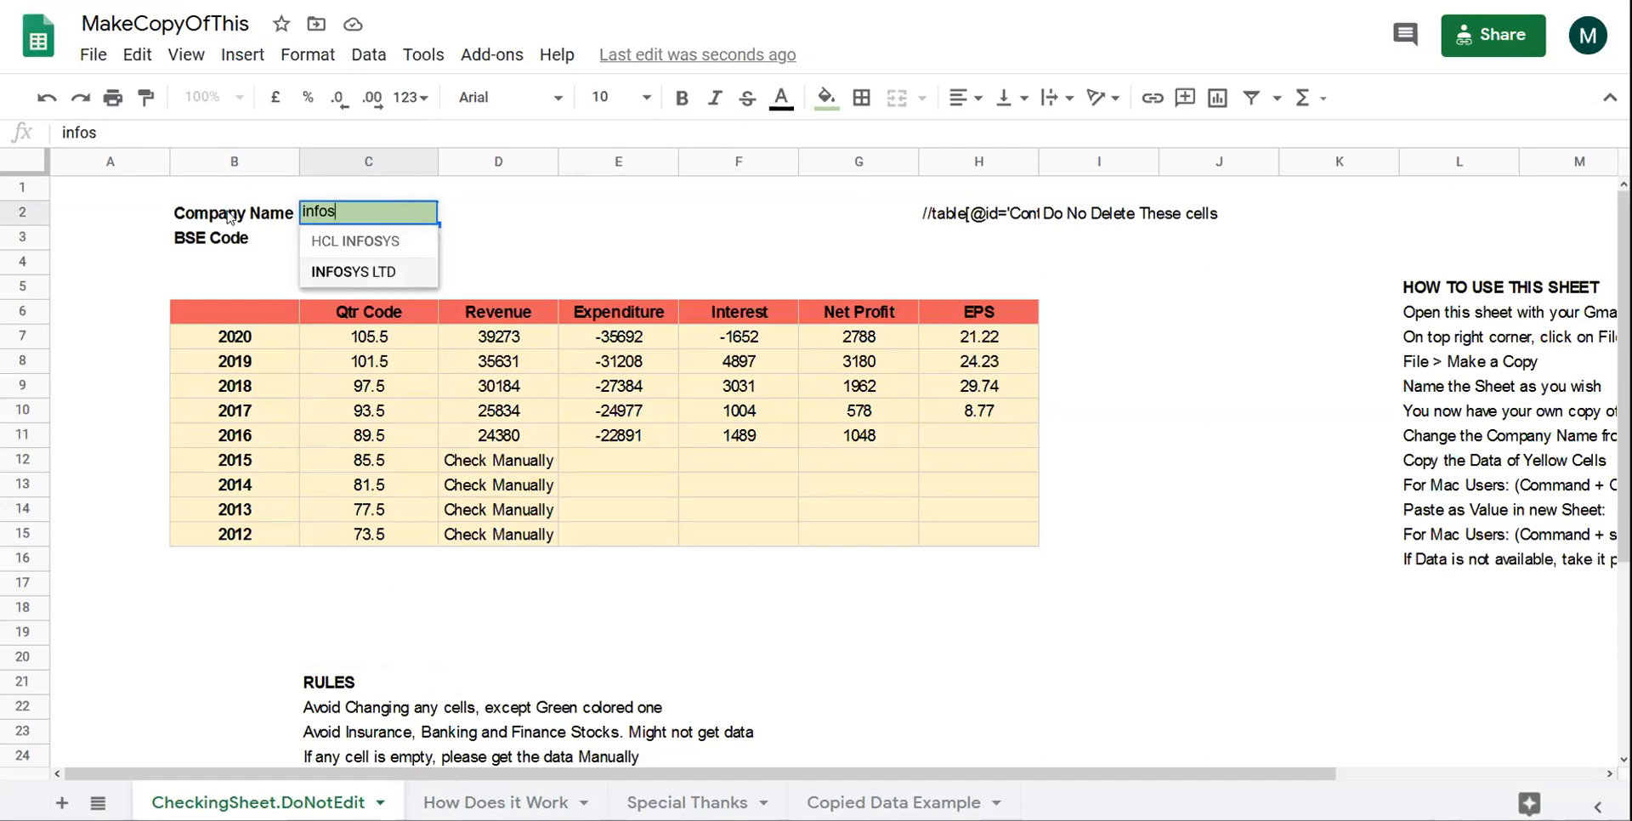
pyautogui.click(405, 272)
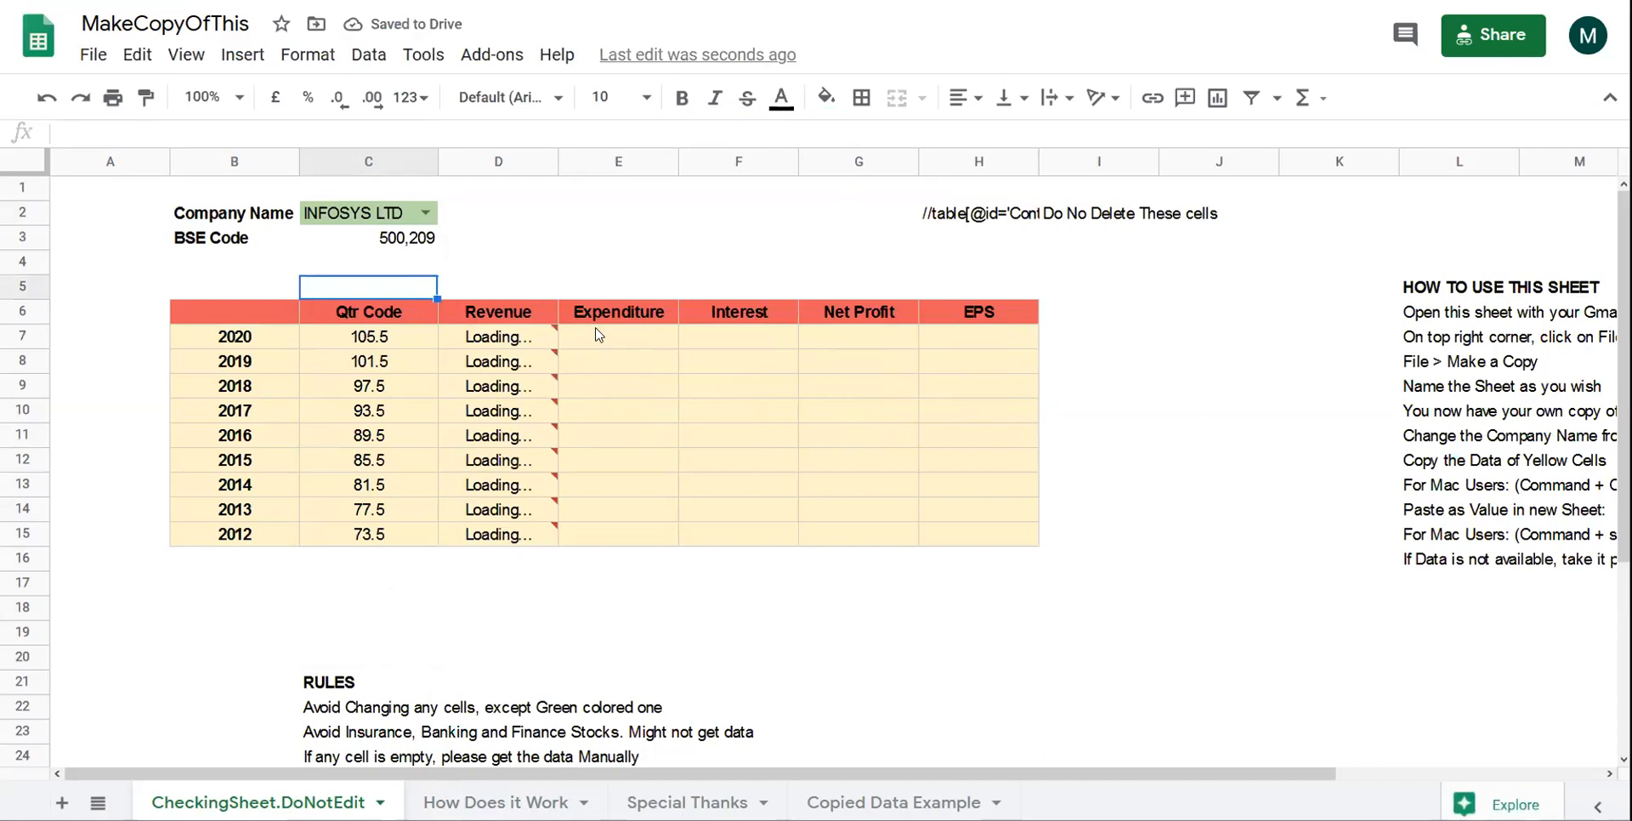
# - Inspect the fetched Infosys figures: 2020 Expenditure, 2019 Interest and 2019 Expenditure
pyautogui.moveTo(485, 340); pyautogui.dragTo(900, 448)
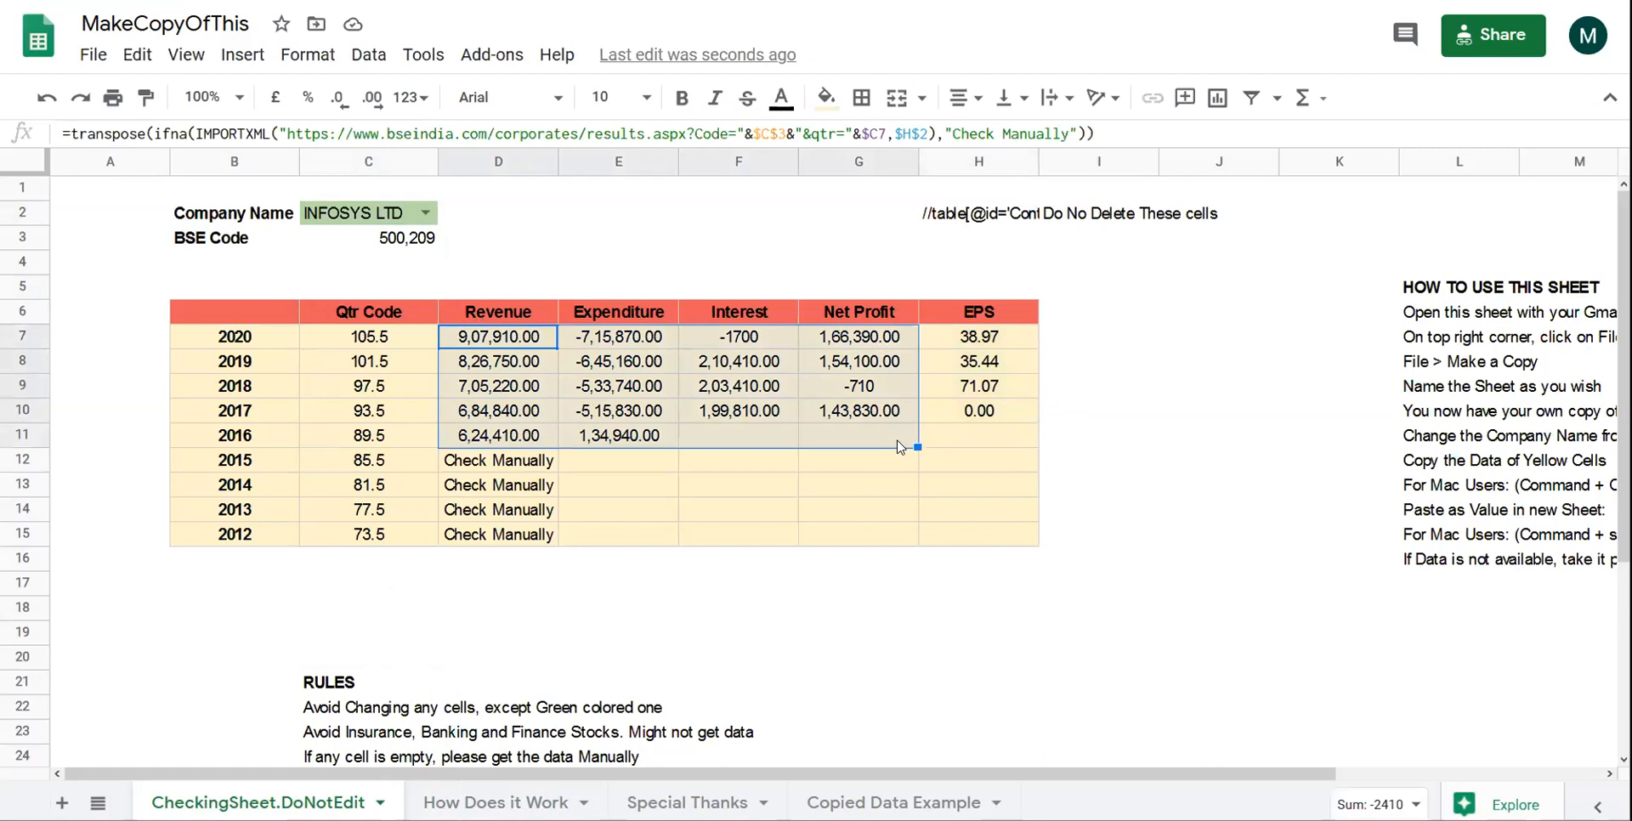
pyautogui.click(661, 345)
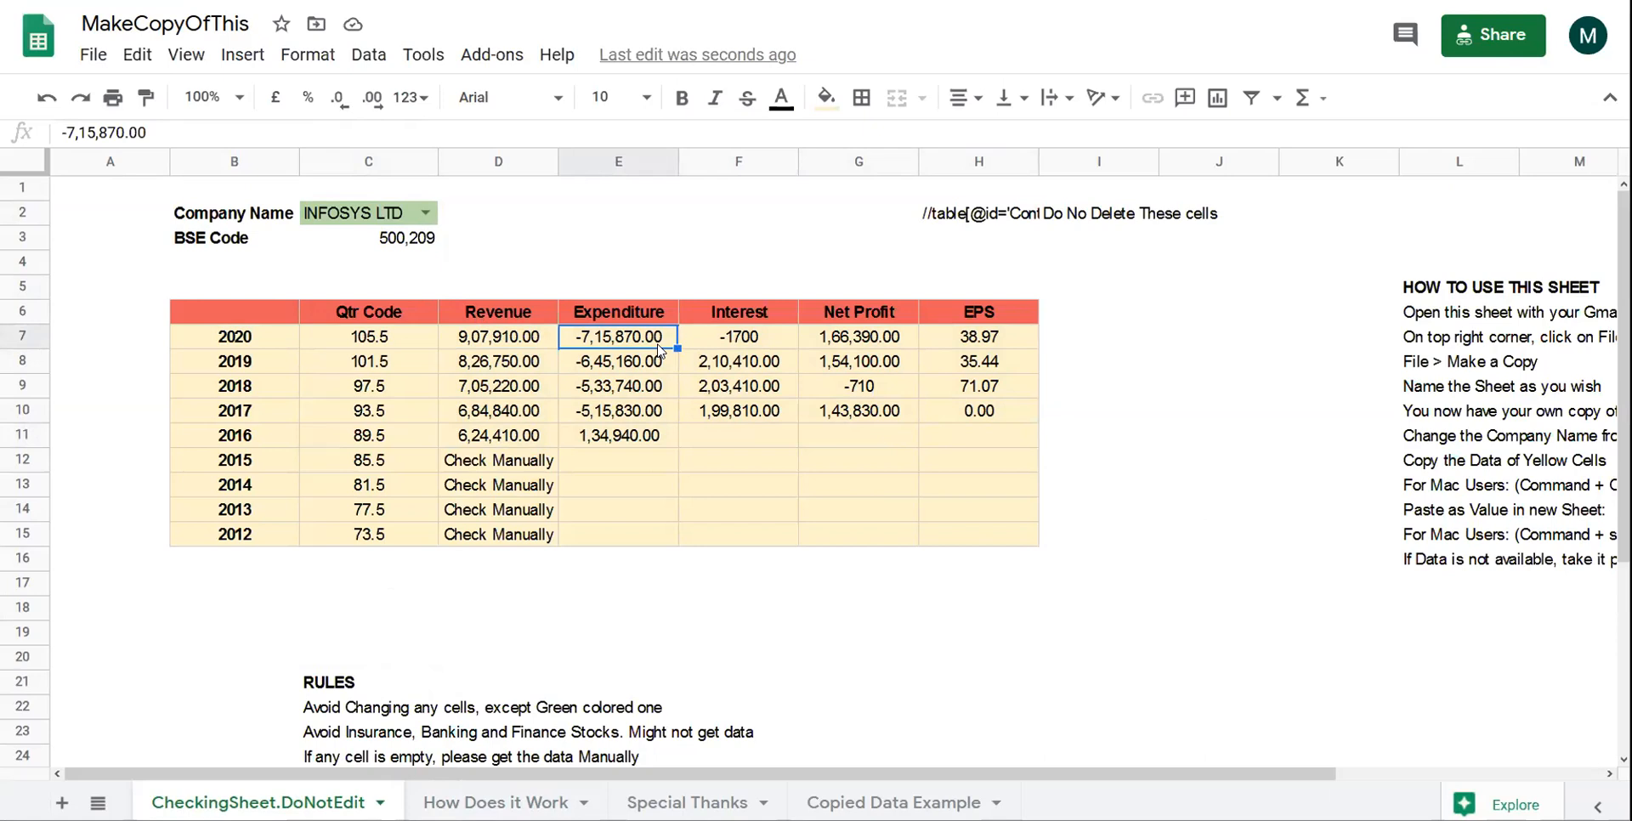
pyautogui.click(748, 378)
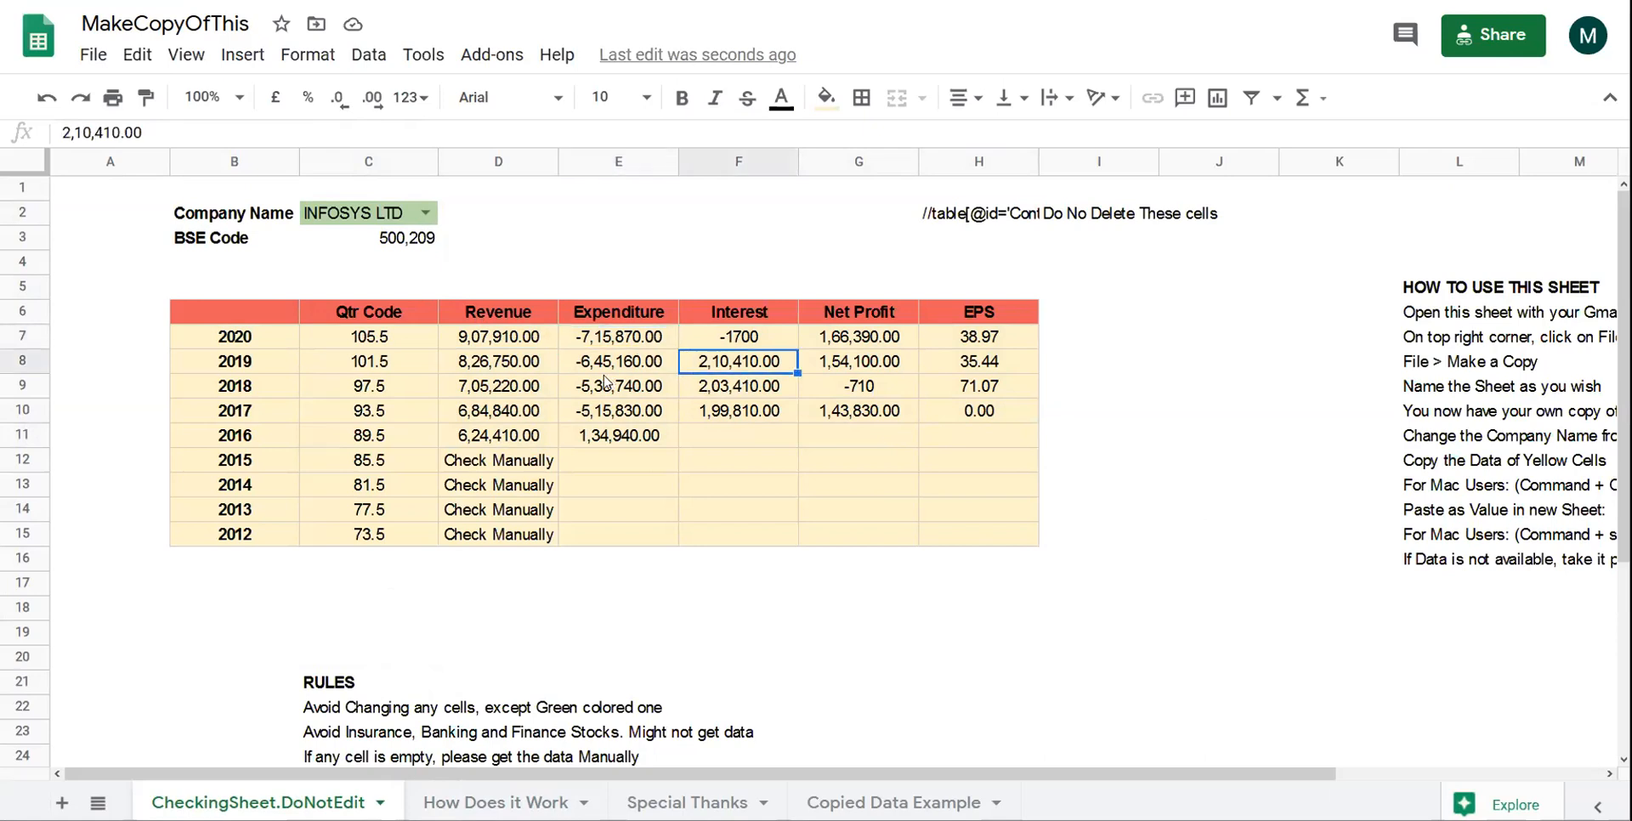
pyautogui.click(576, 371)
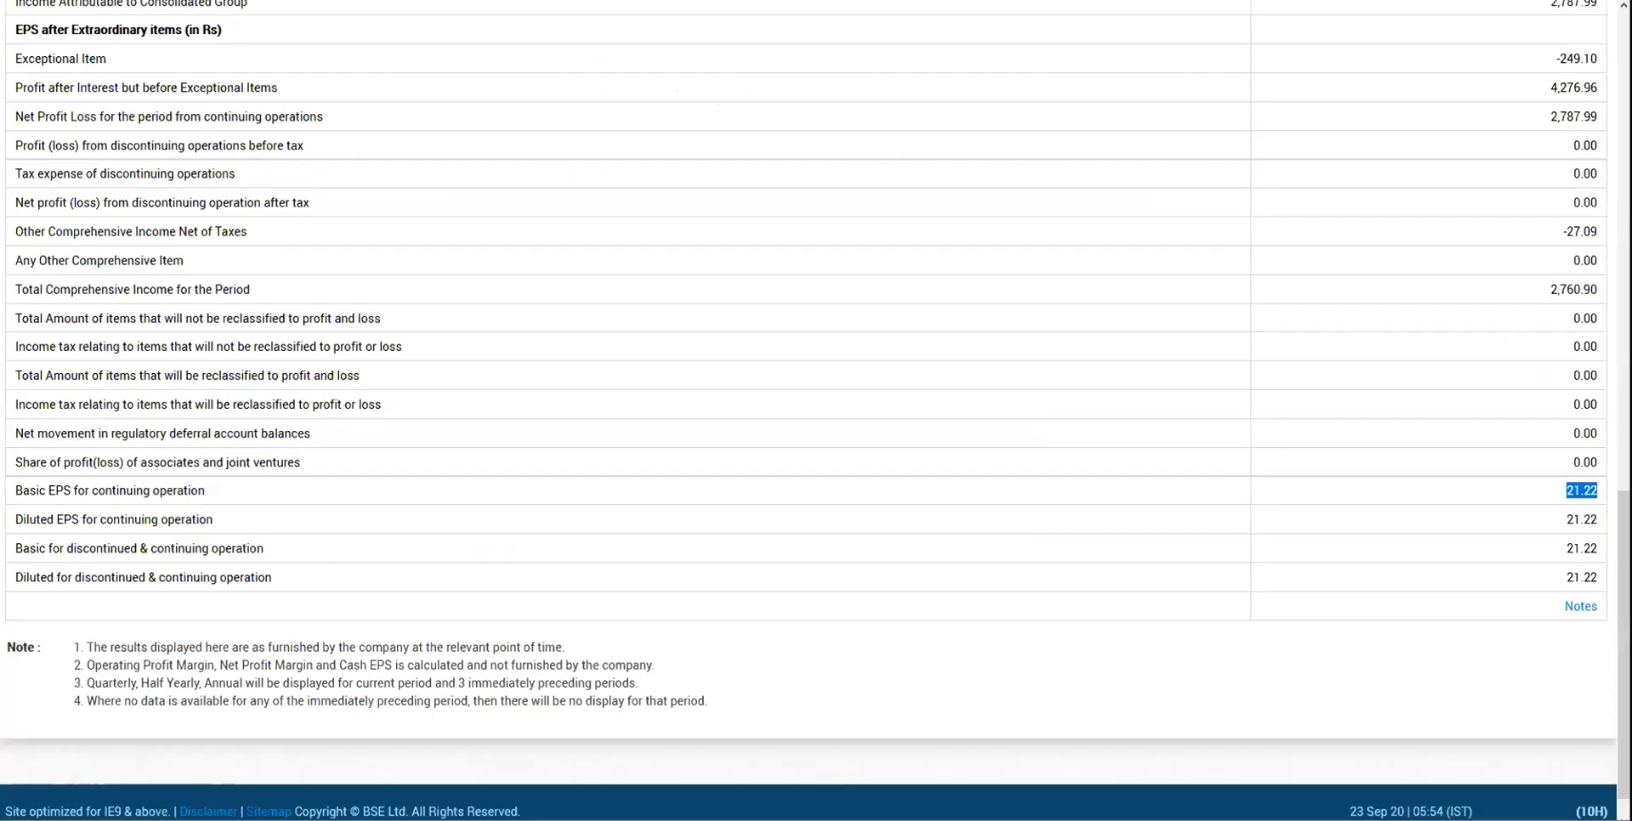
# - On BSE India, close the old results tab and open the INFOSYS LTD quote page
pyautogui.hotkey('ctrl', 'w')
pyautogui.scroll(10, 583, 451)
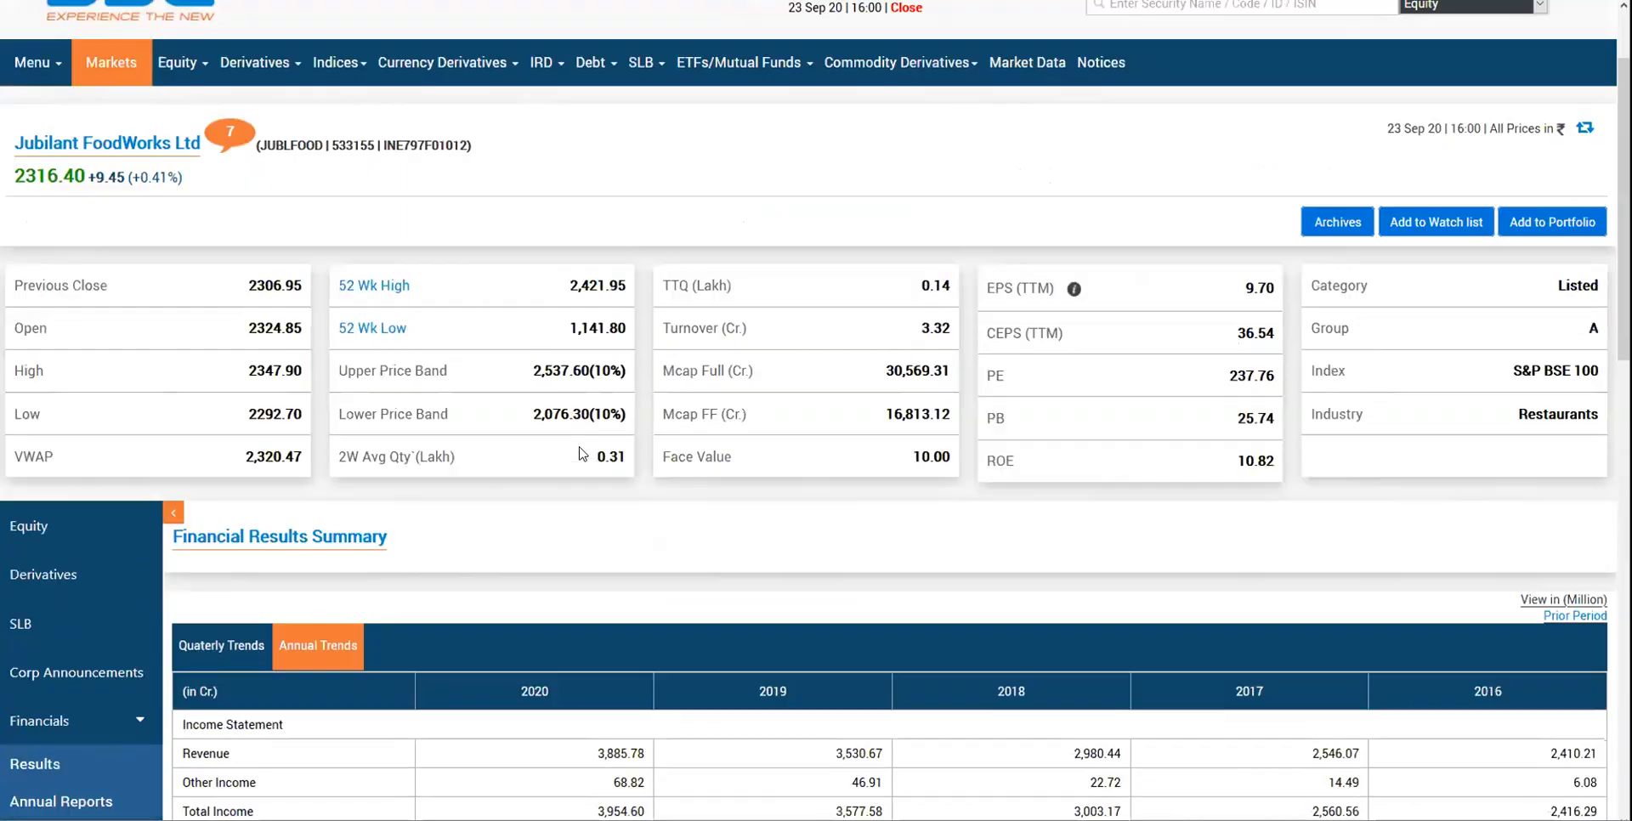
pyautogui.click(1237, 111)
pyautogui.write('infosys')
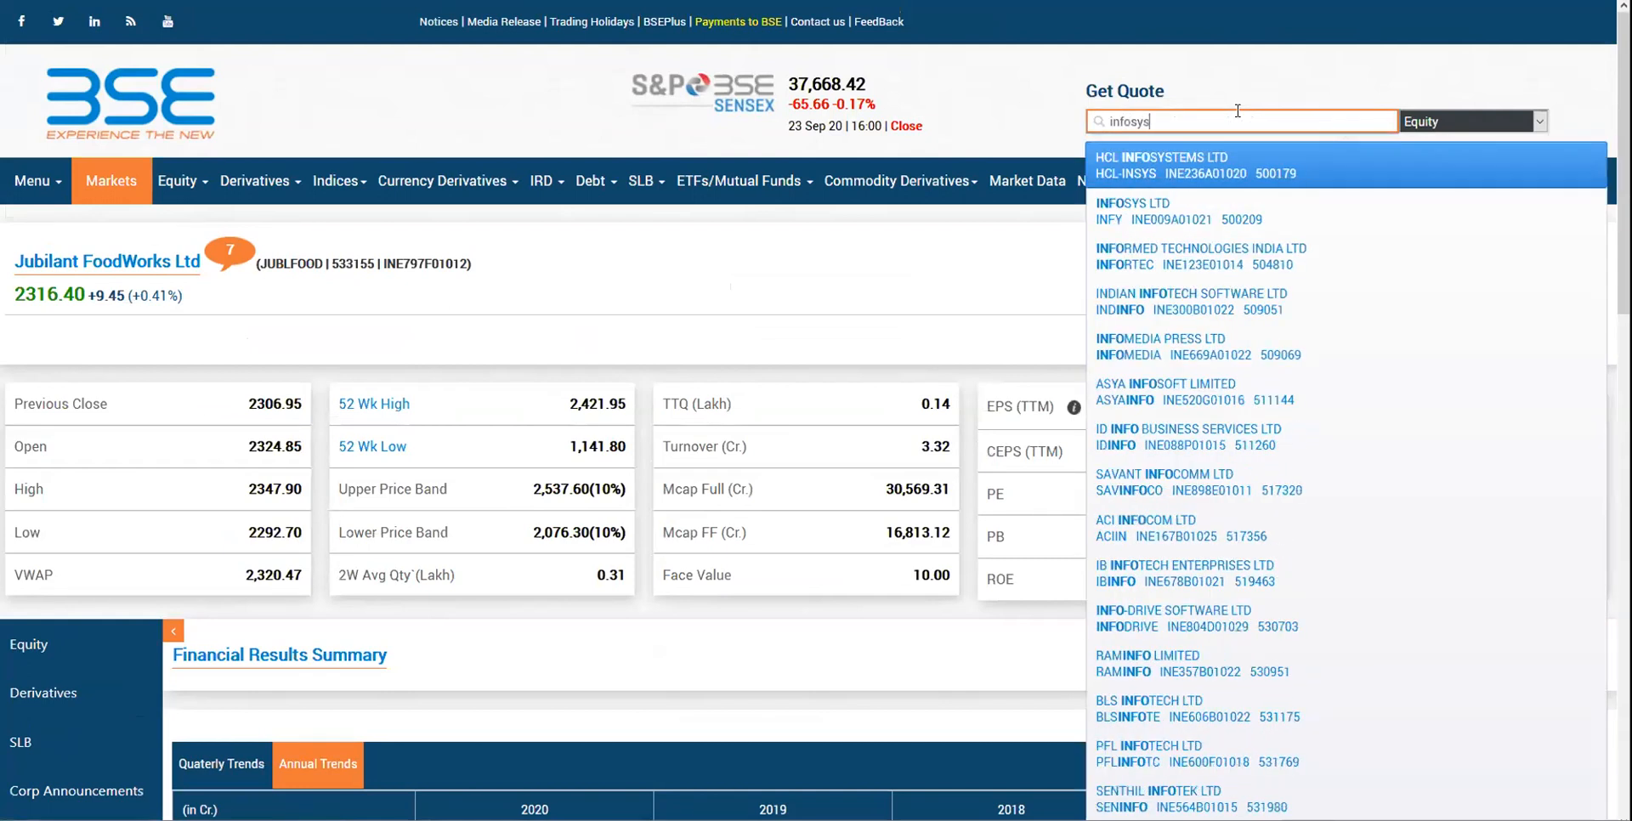
pyautogui.press('Down')
pyautogui.press('Return')
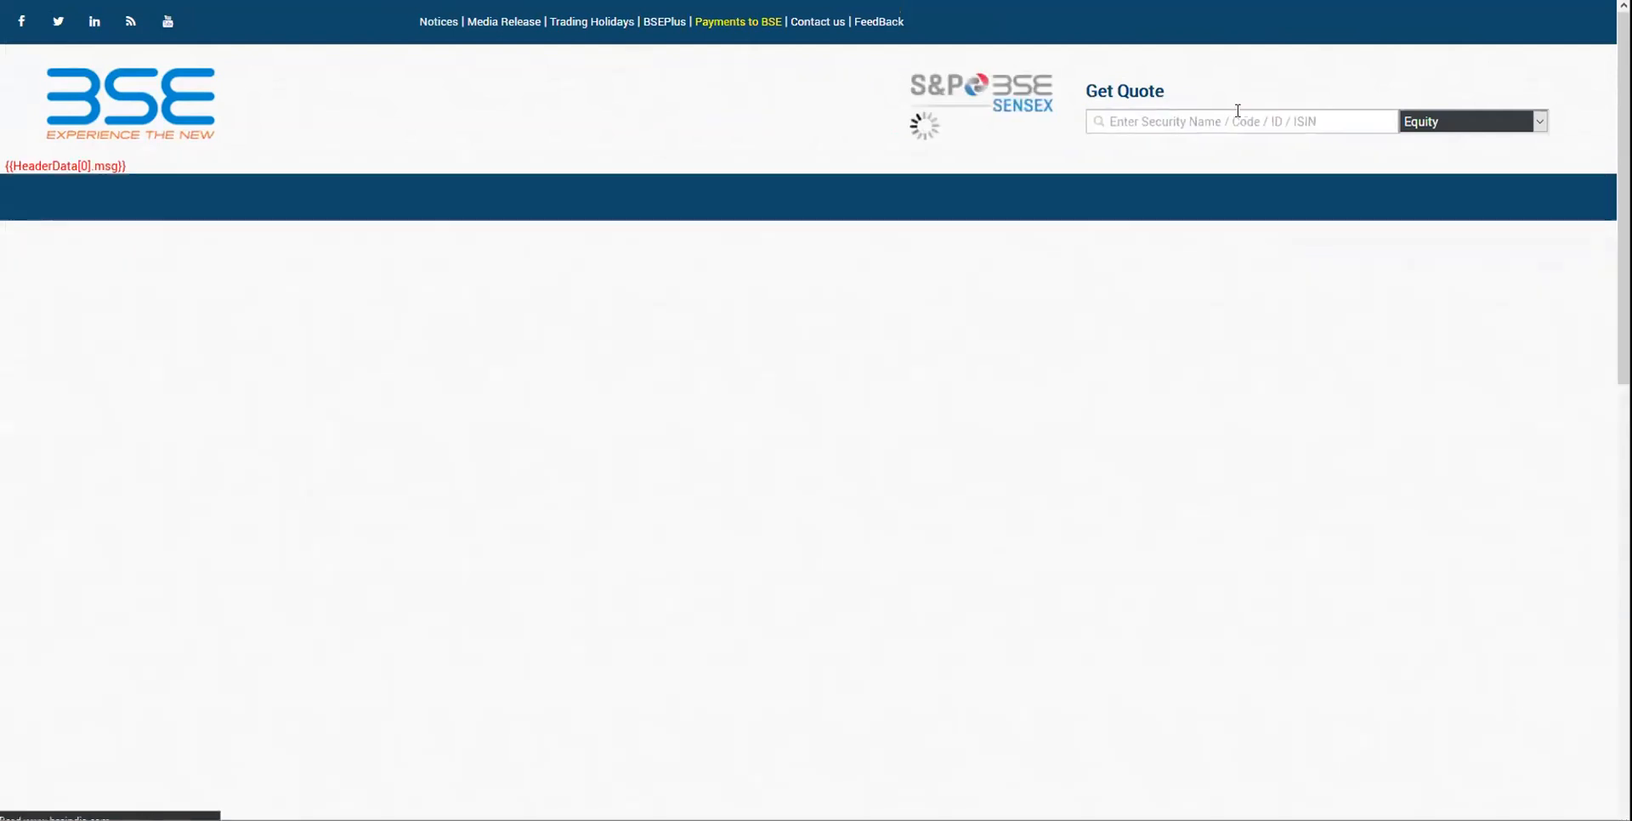
# - Open Infosys's 2020 consolidated annual results showing Net Sales 9,07,910.00, then return to the sheet
pyautogui.scroll(-3, 1166, 150)
pyautogui.scroll(-1, 416, 335)
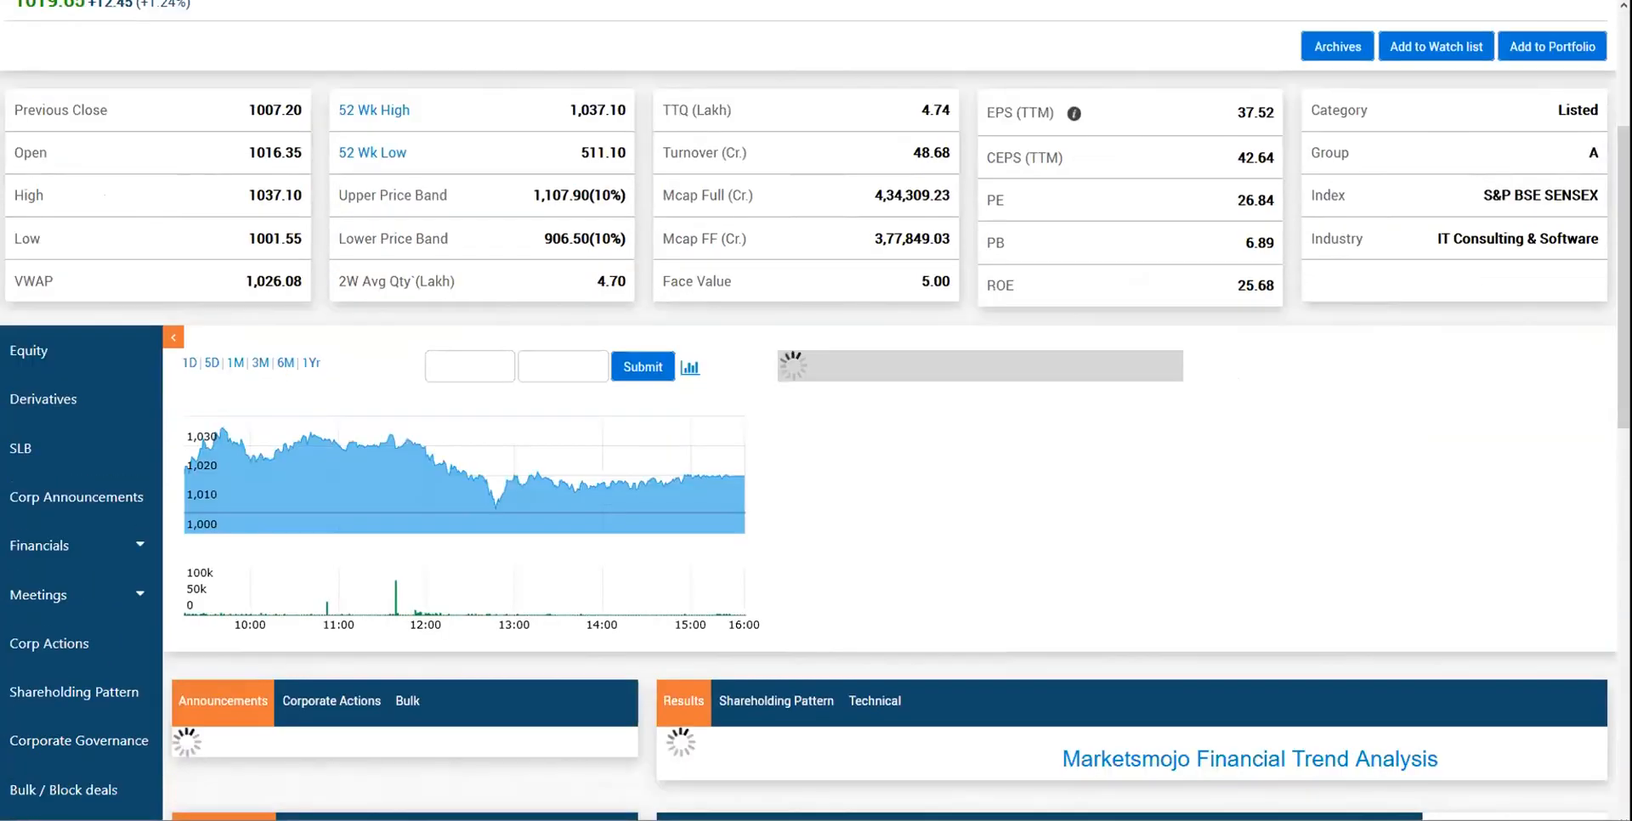
pyautogui.click(48, 559)
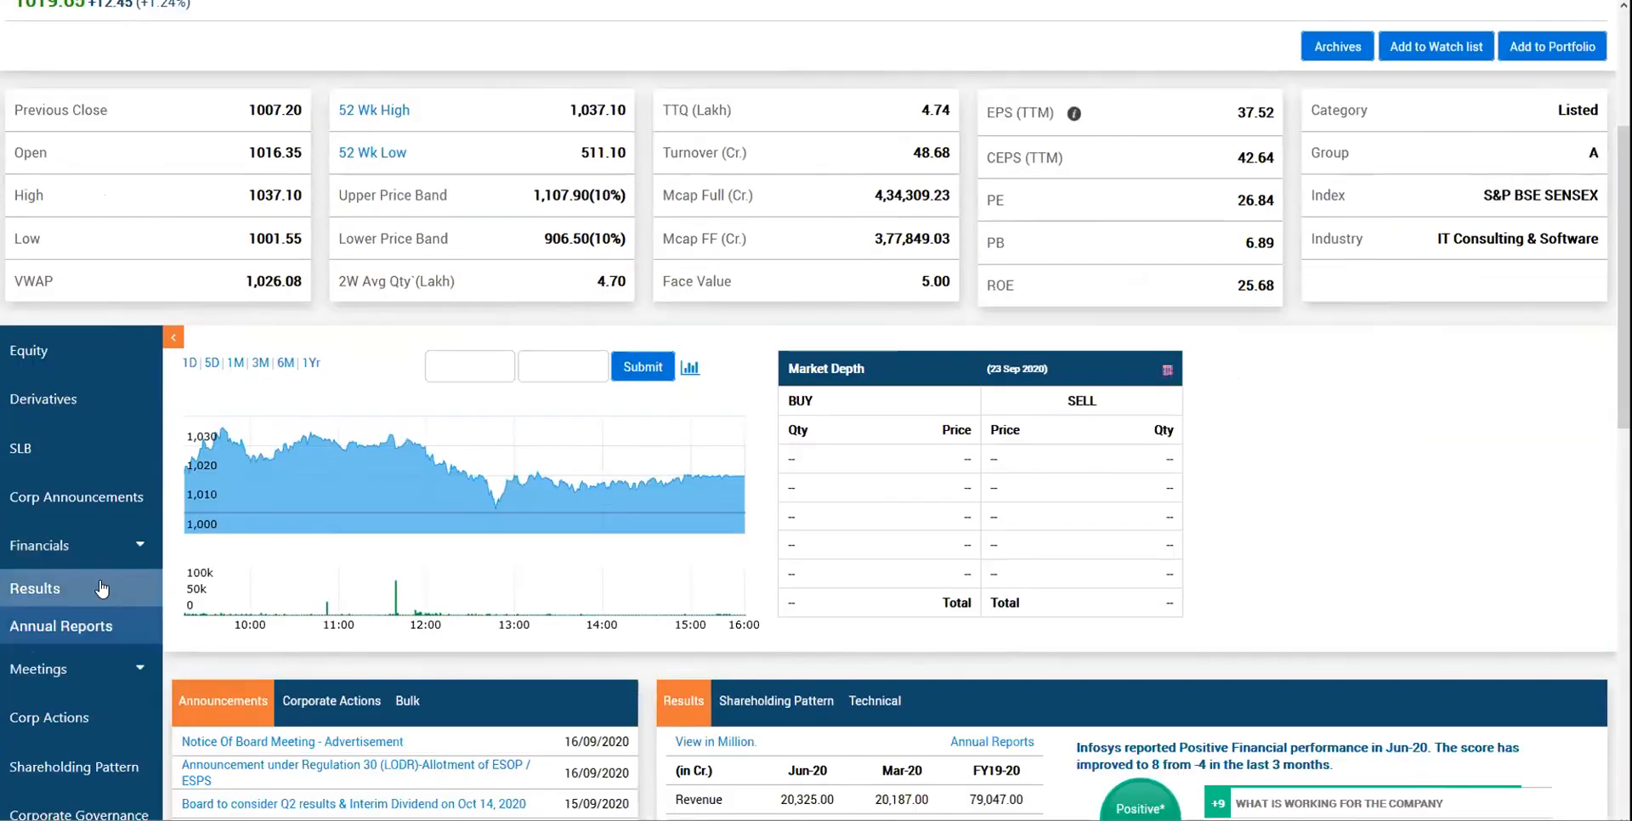
pyautogui.click(46, 589)
pyautogui.click(323, 480)
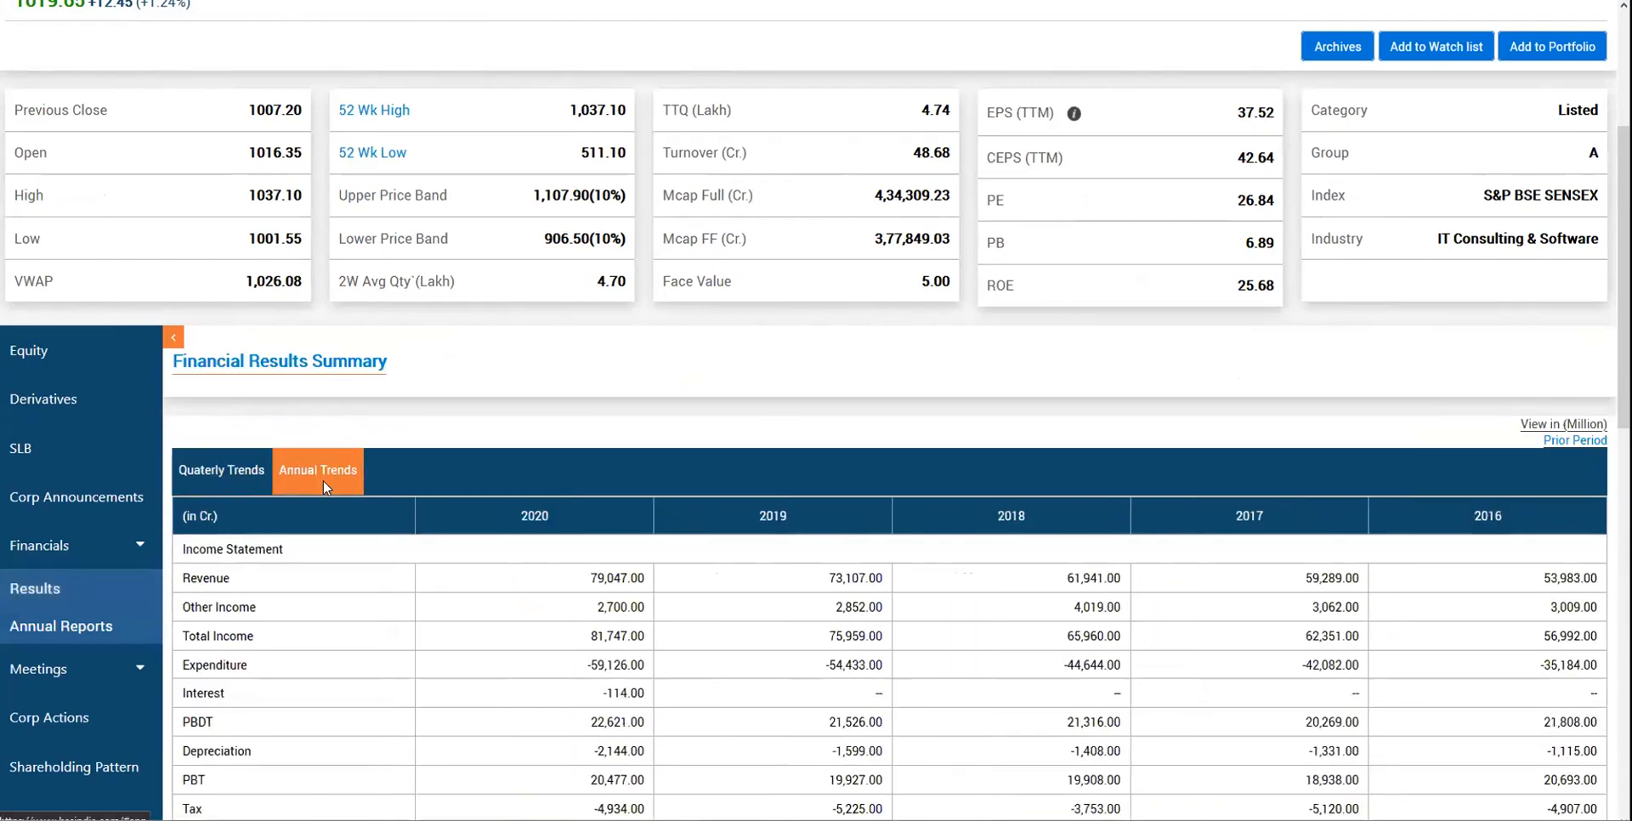
pyautogui.scroll(-5, 323, 485)
pyautogui.click(531, 587)
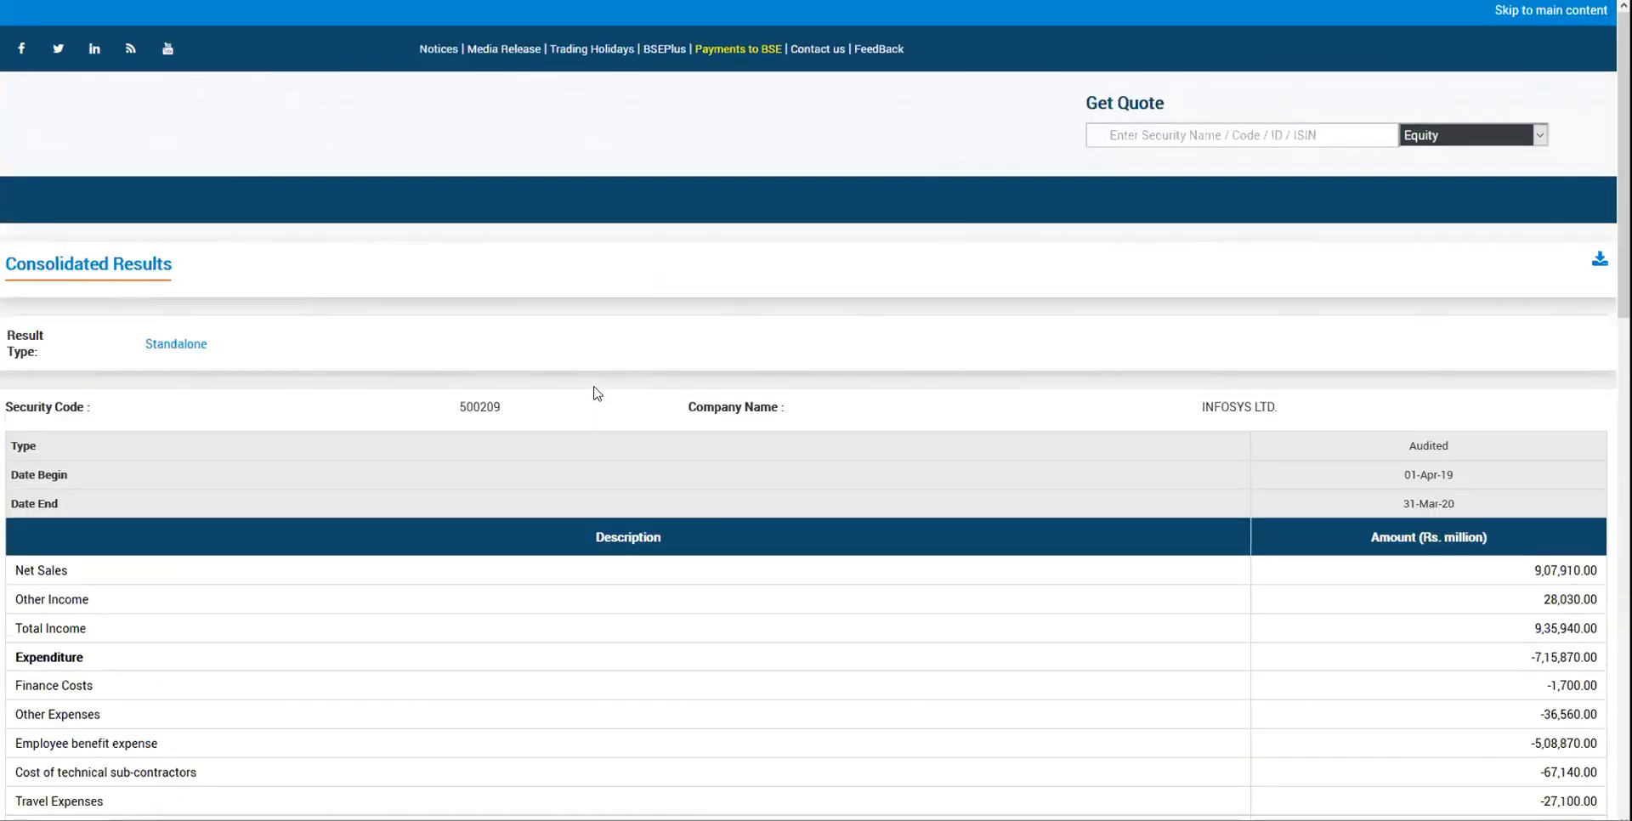
pyautogui.scroll(-3, 598, 394)
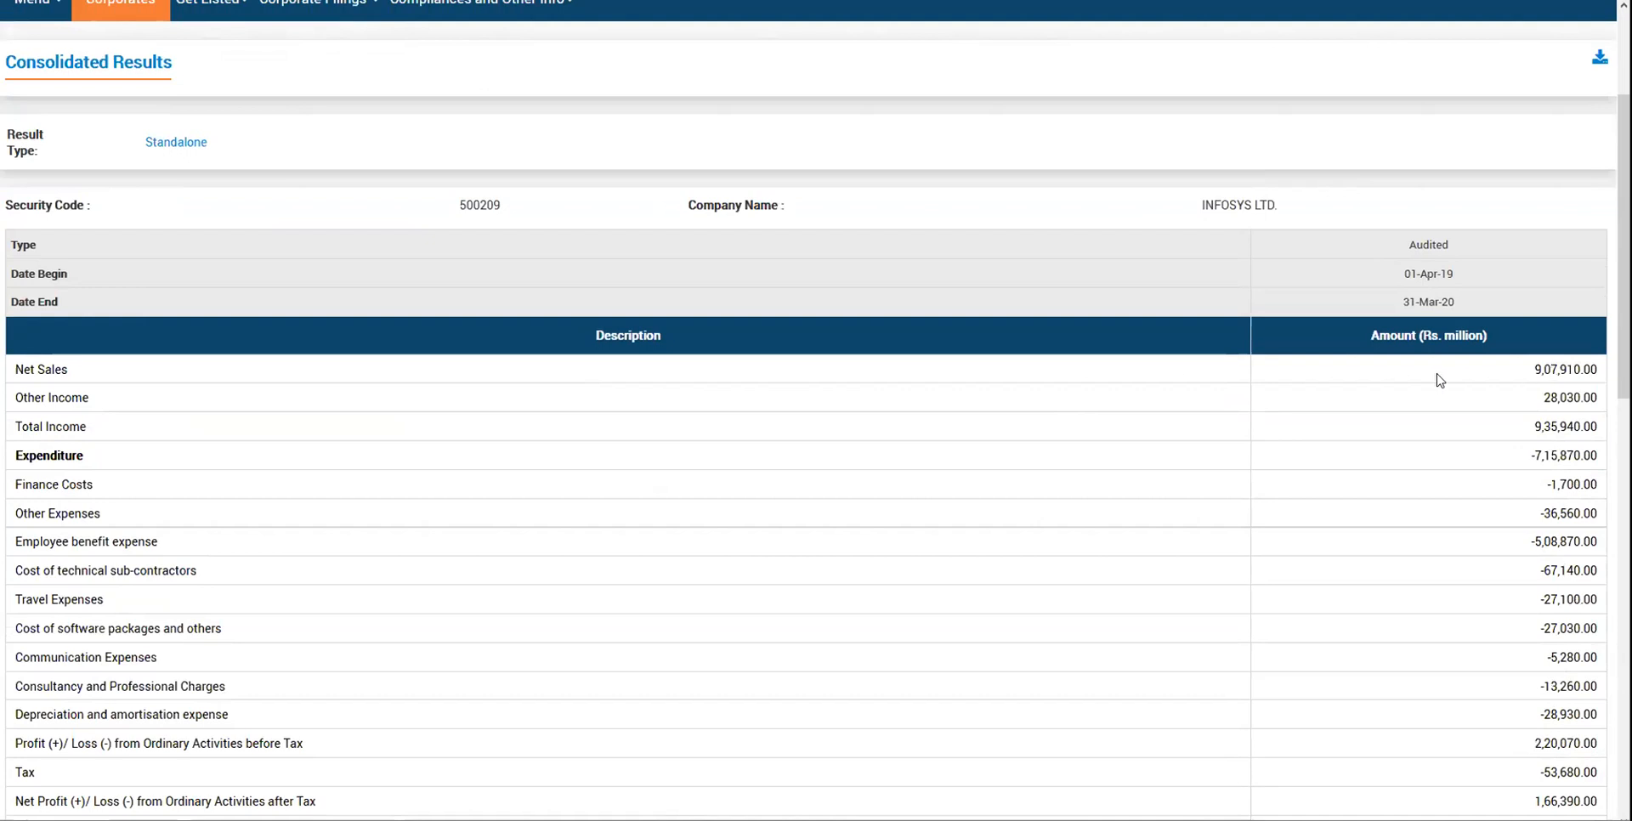
pyautogui.click(408, 0)
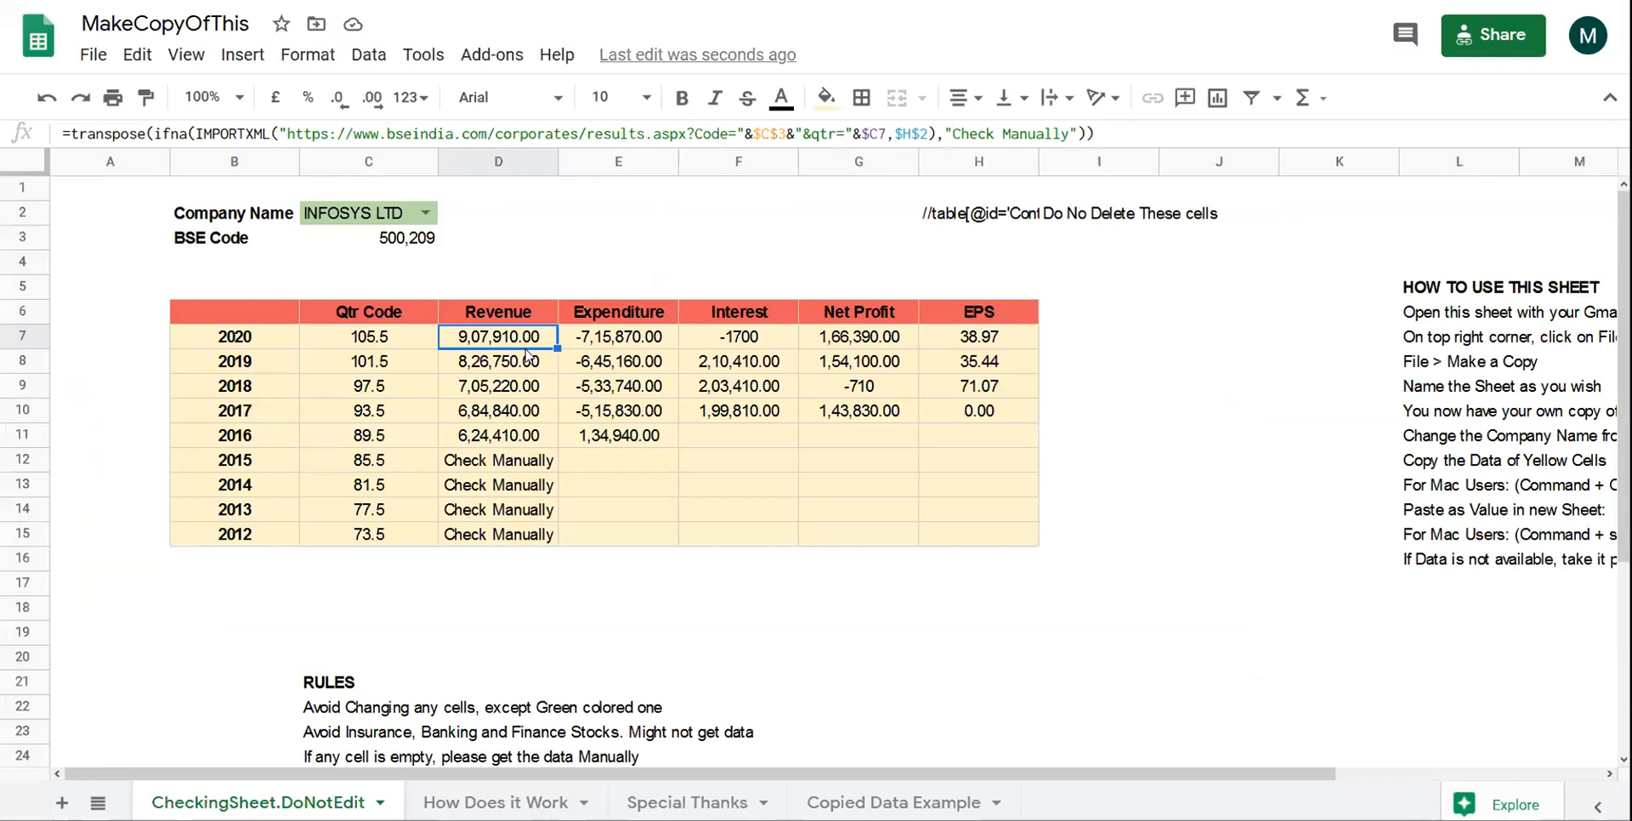
# - Compare the Infosys 2020 and 2018 row values with BSE, then open the Special Thanks sheet
pyautogui.click(568, 345)
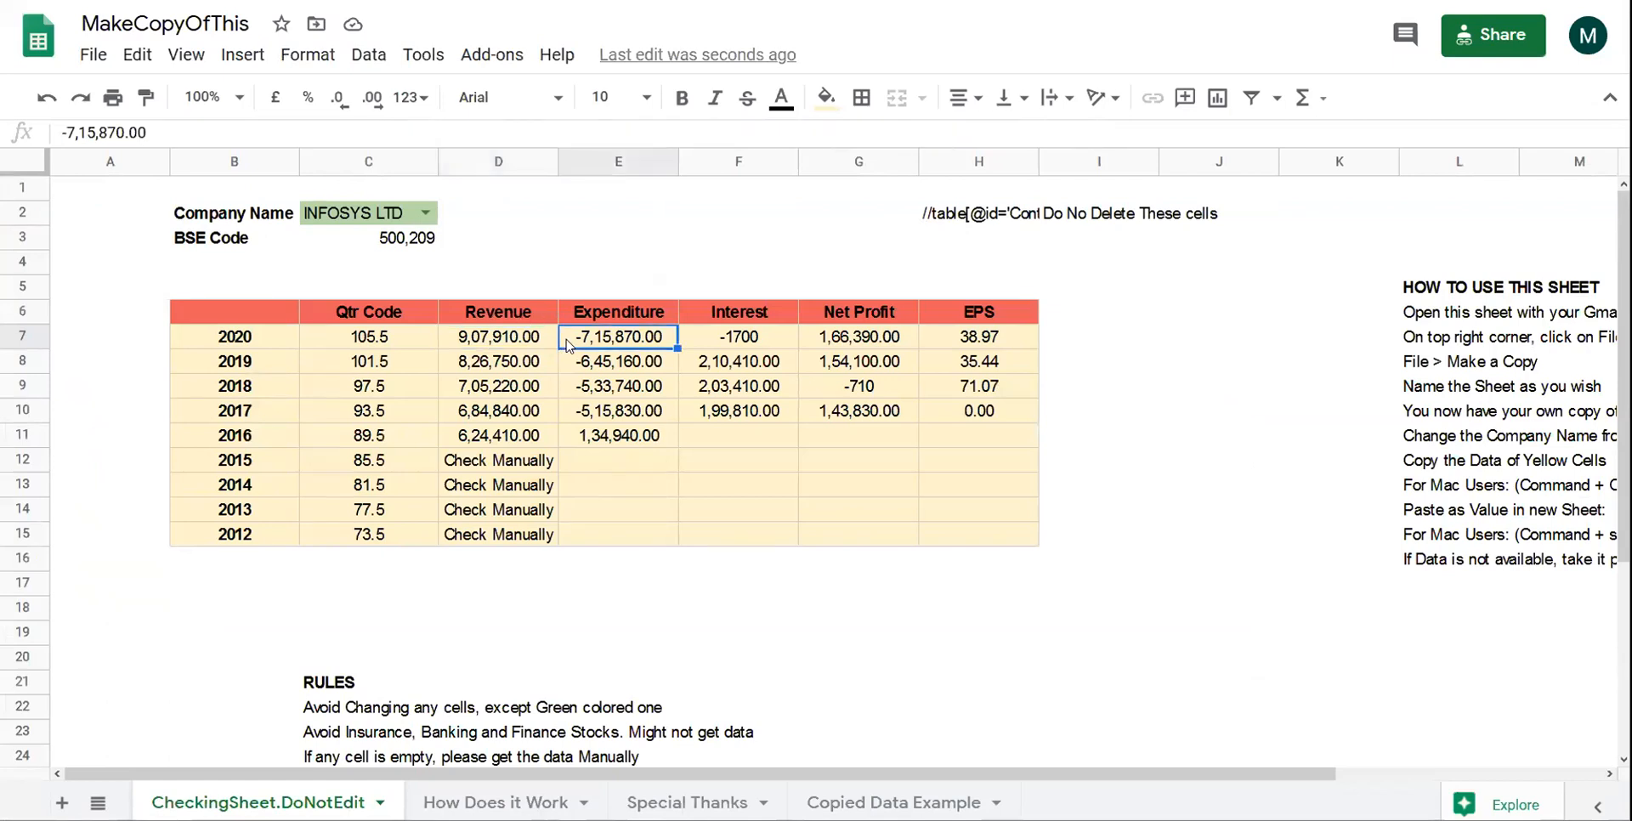
pyautogui.press('Right')
pyautogui.press('Right')
pyautogui.press('Right')
pyautogui.press('Left')
pyautogui.press('Left')
pyautogui.press('Left')
pyautogui.press('Left')
pyautogui.press('Left')
pyautogui.press('Down')
pyautogui.press('Down')
pyautogui.press('Right')
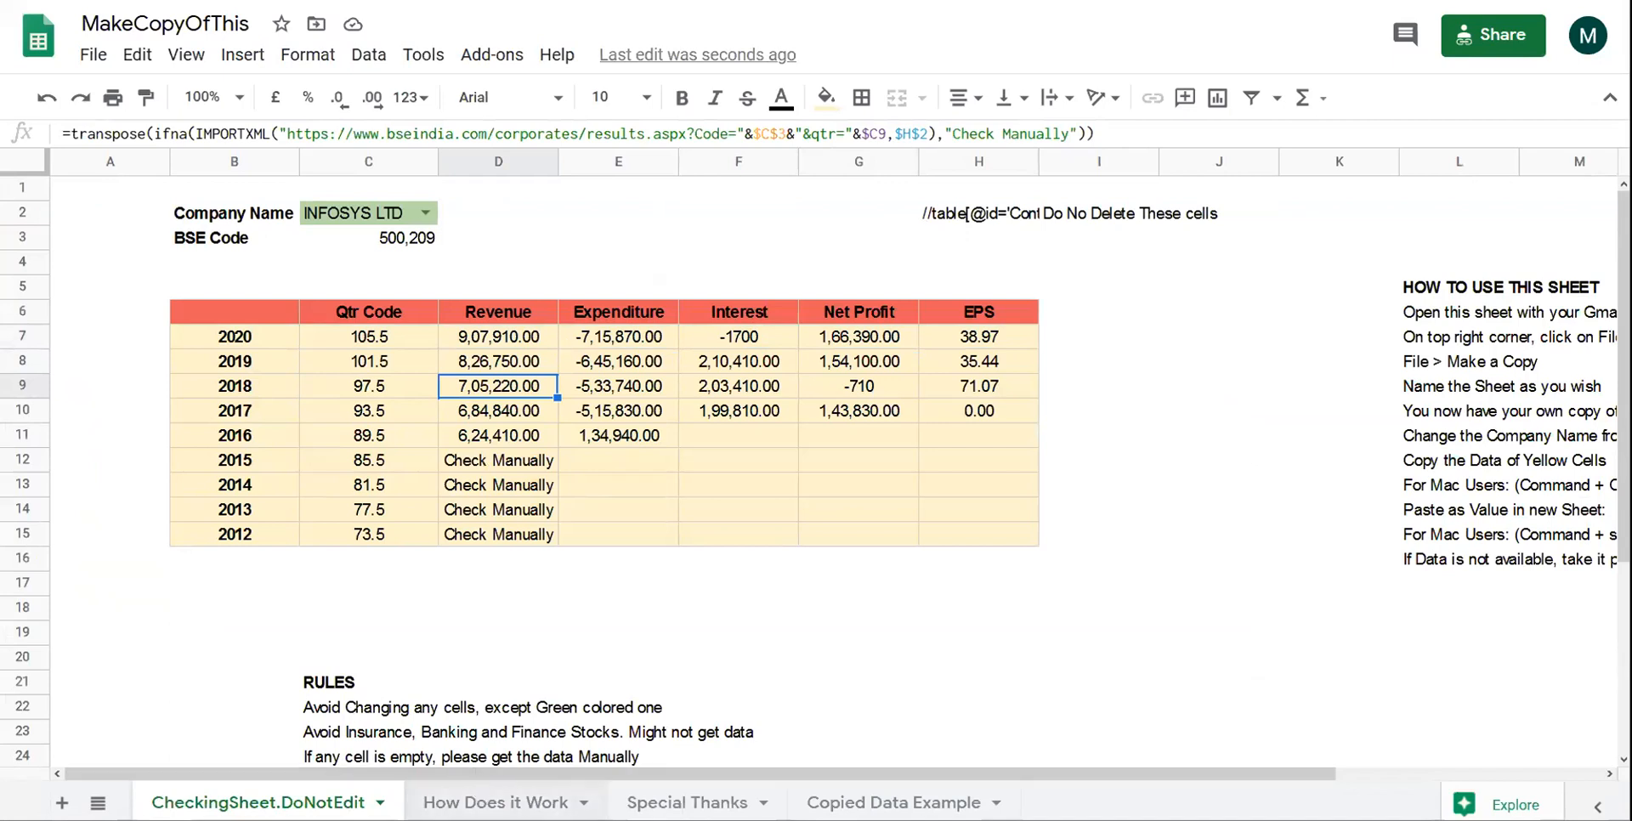
pyautogui.click(687, 803)
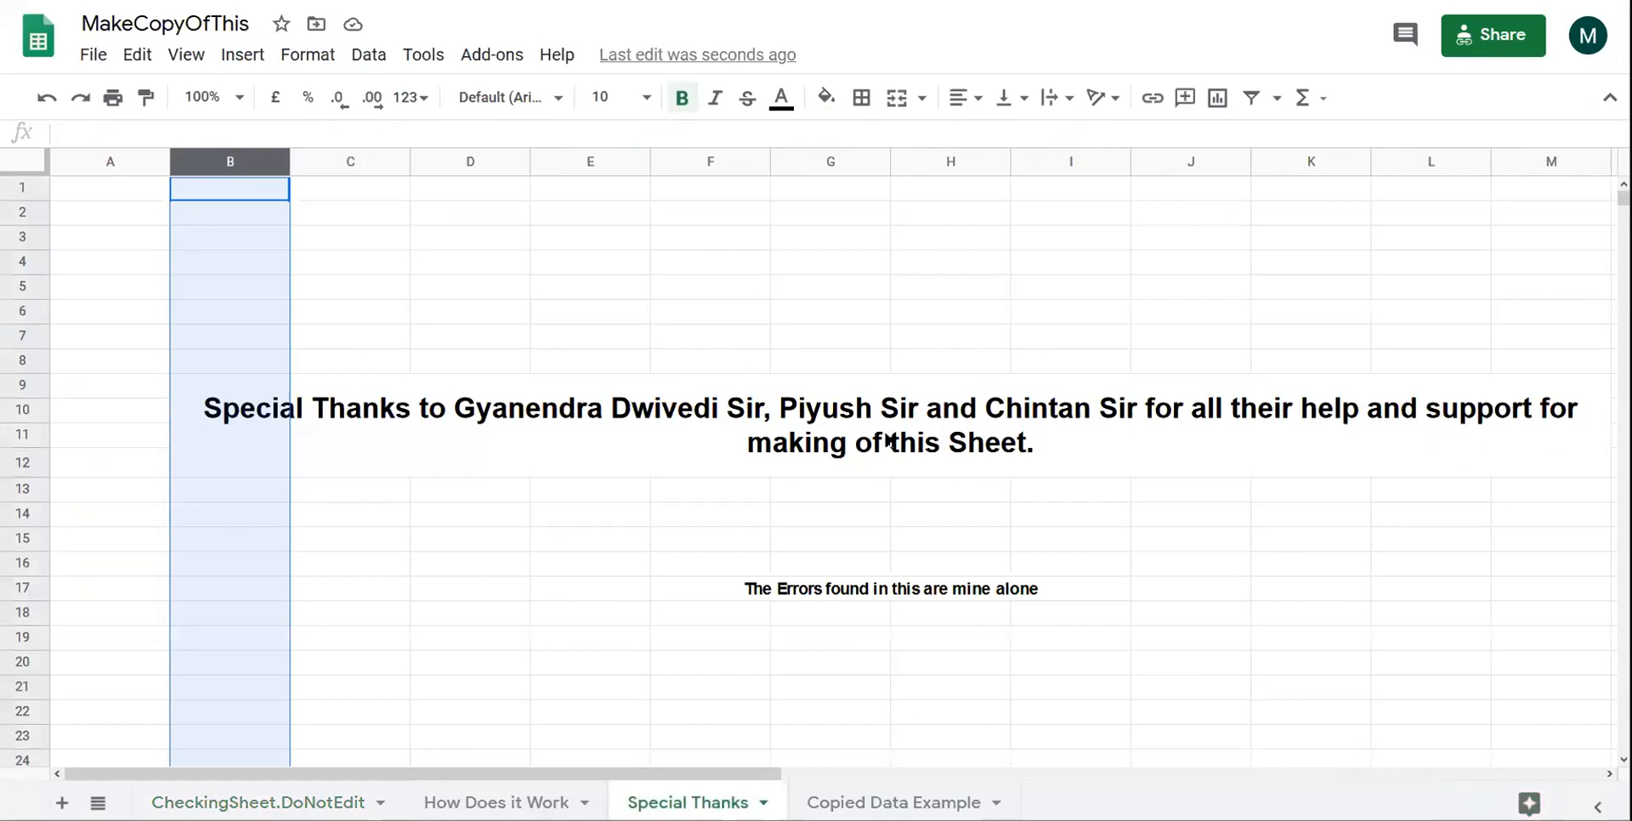
# - Select the merged thanks message, then go back to the Infosys data on CheckingSheet.DoNotEdit
pyautogui.click(888, 440)
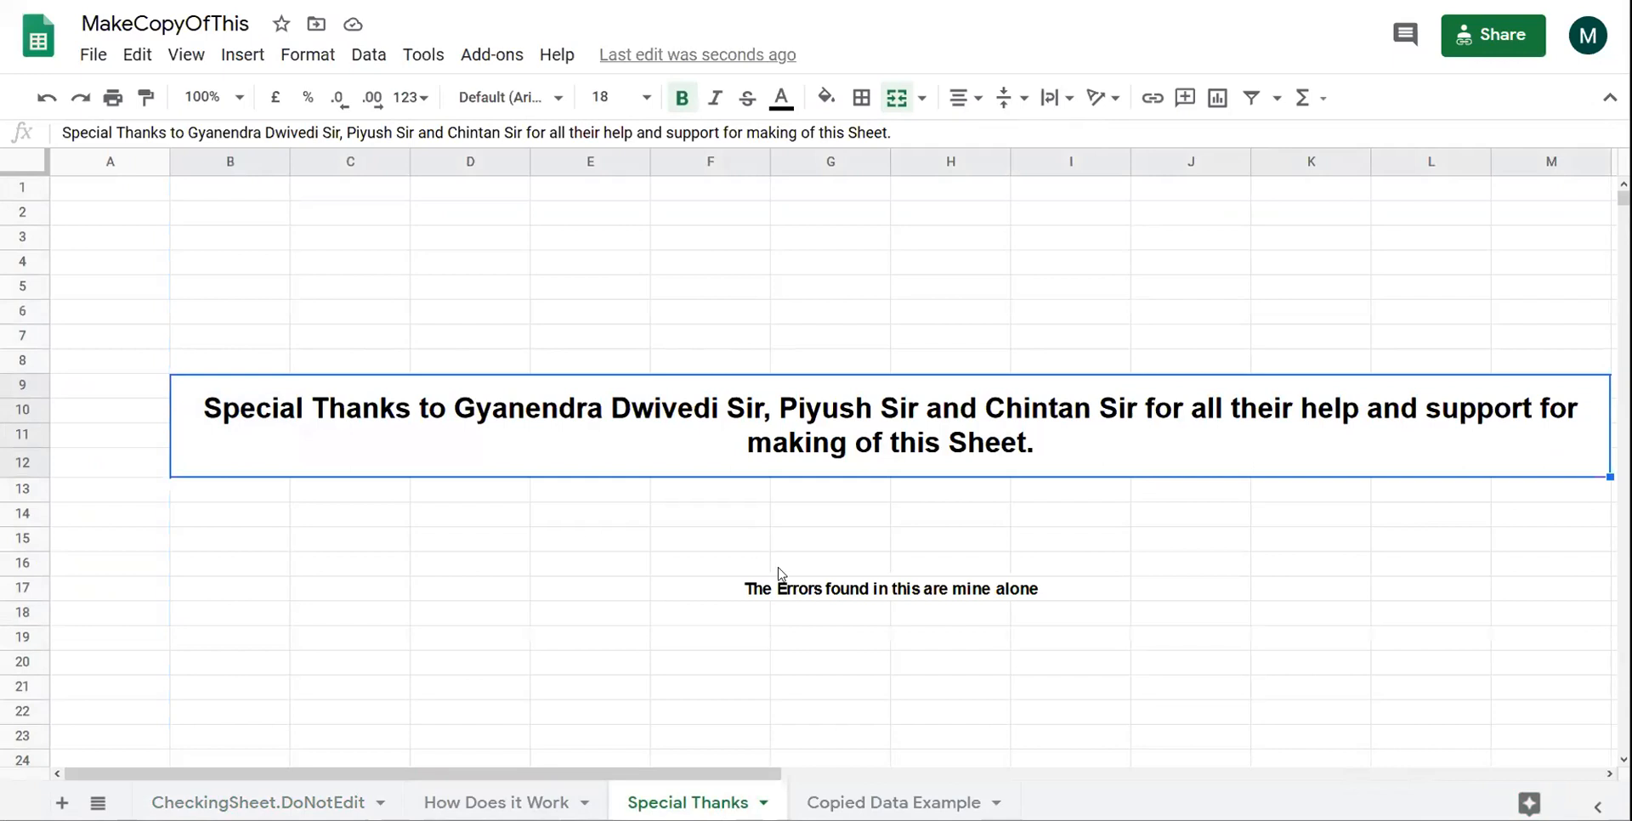
pyautogui.click(332, 791)
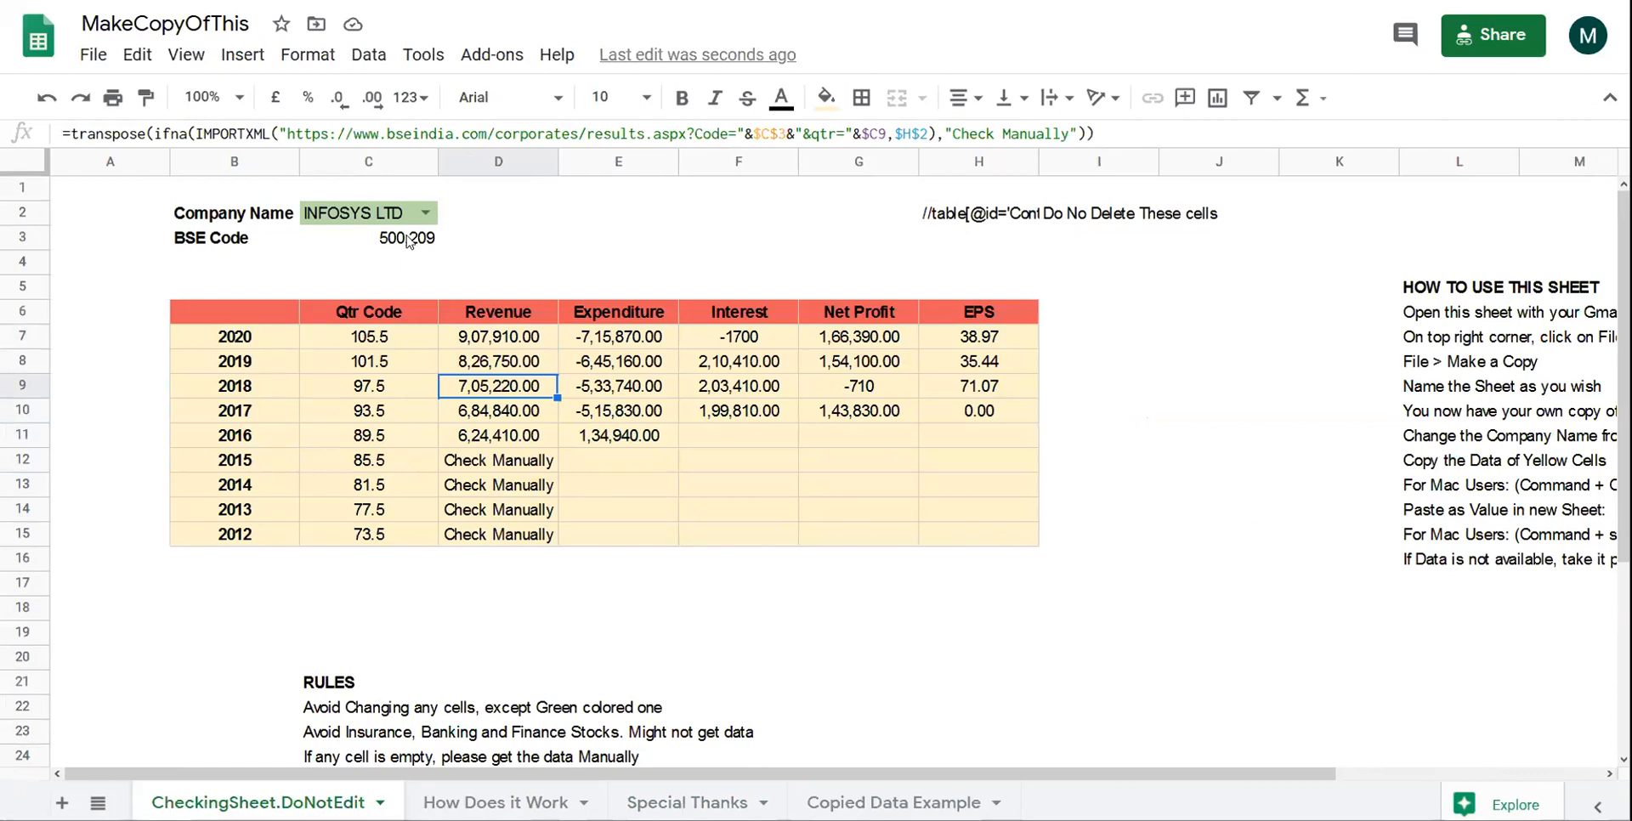
# - Read the HOW TO USE THIS SHEET steps in L5–L7, then bring up Firefox's top-sites list
pyautogui.click(1430, 294)
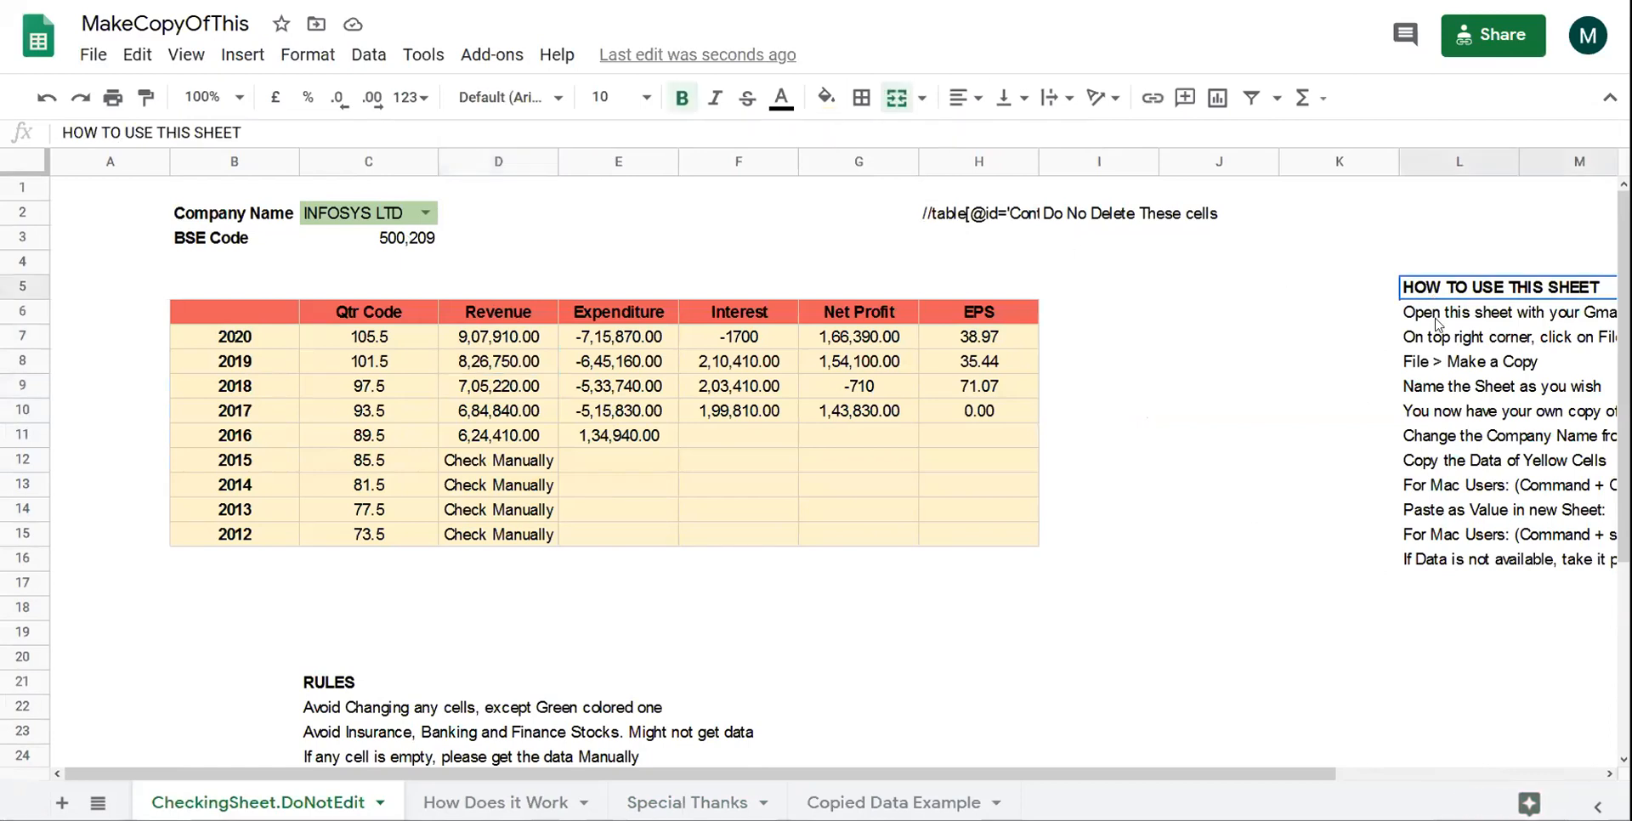
pyautogui.click(1436, 322)
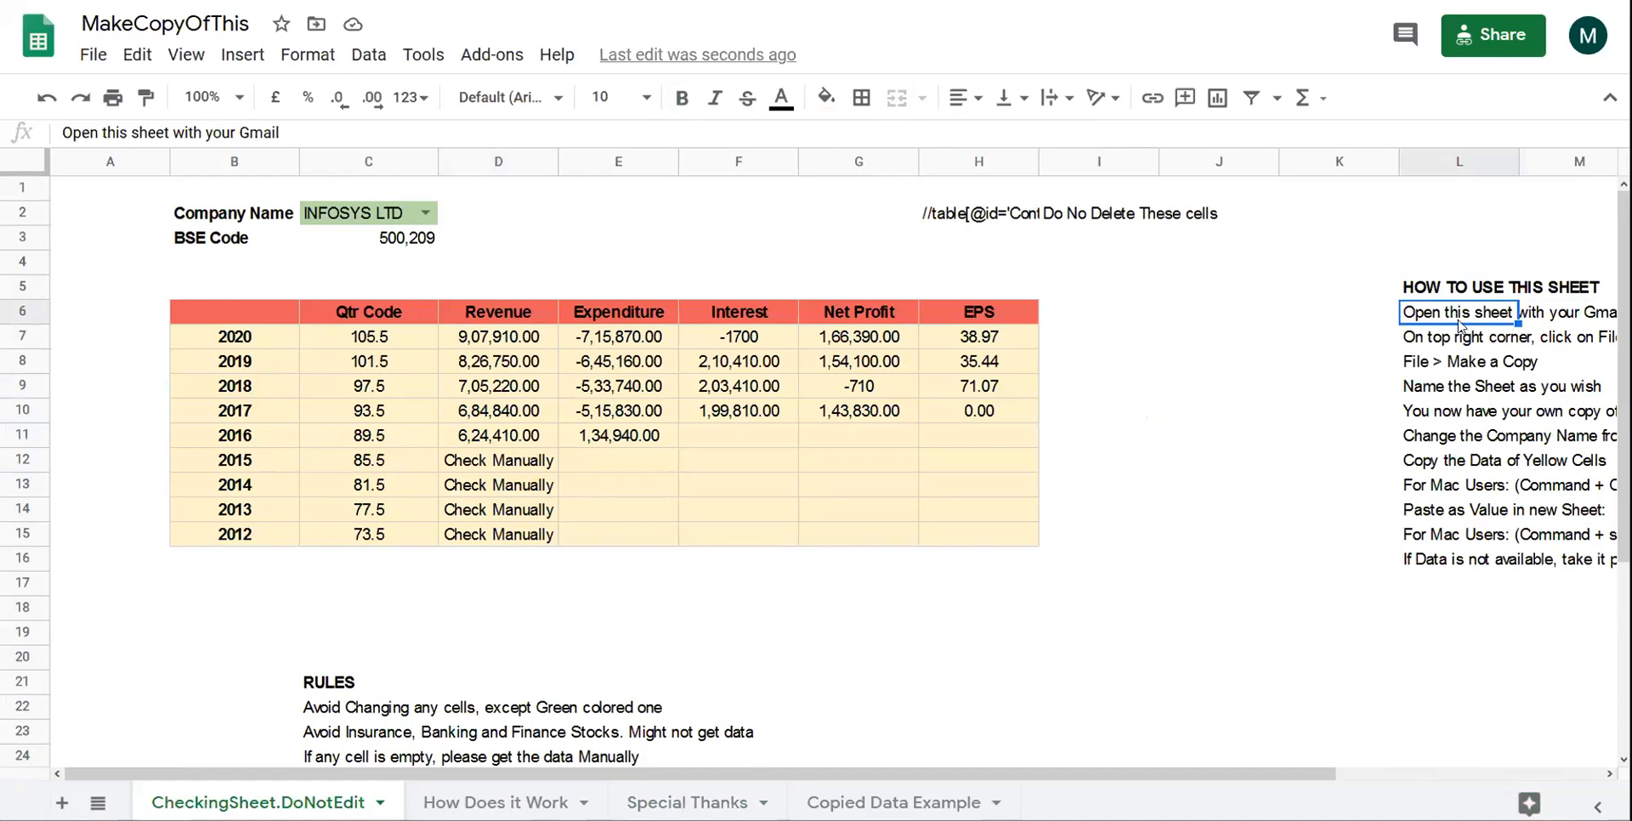
pyautogui.click(1462, 347)
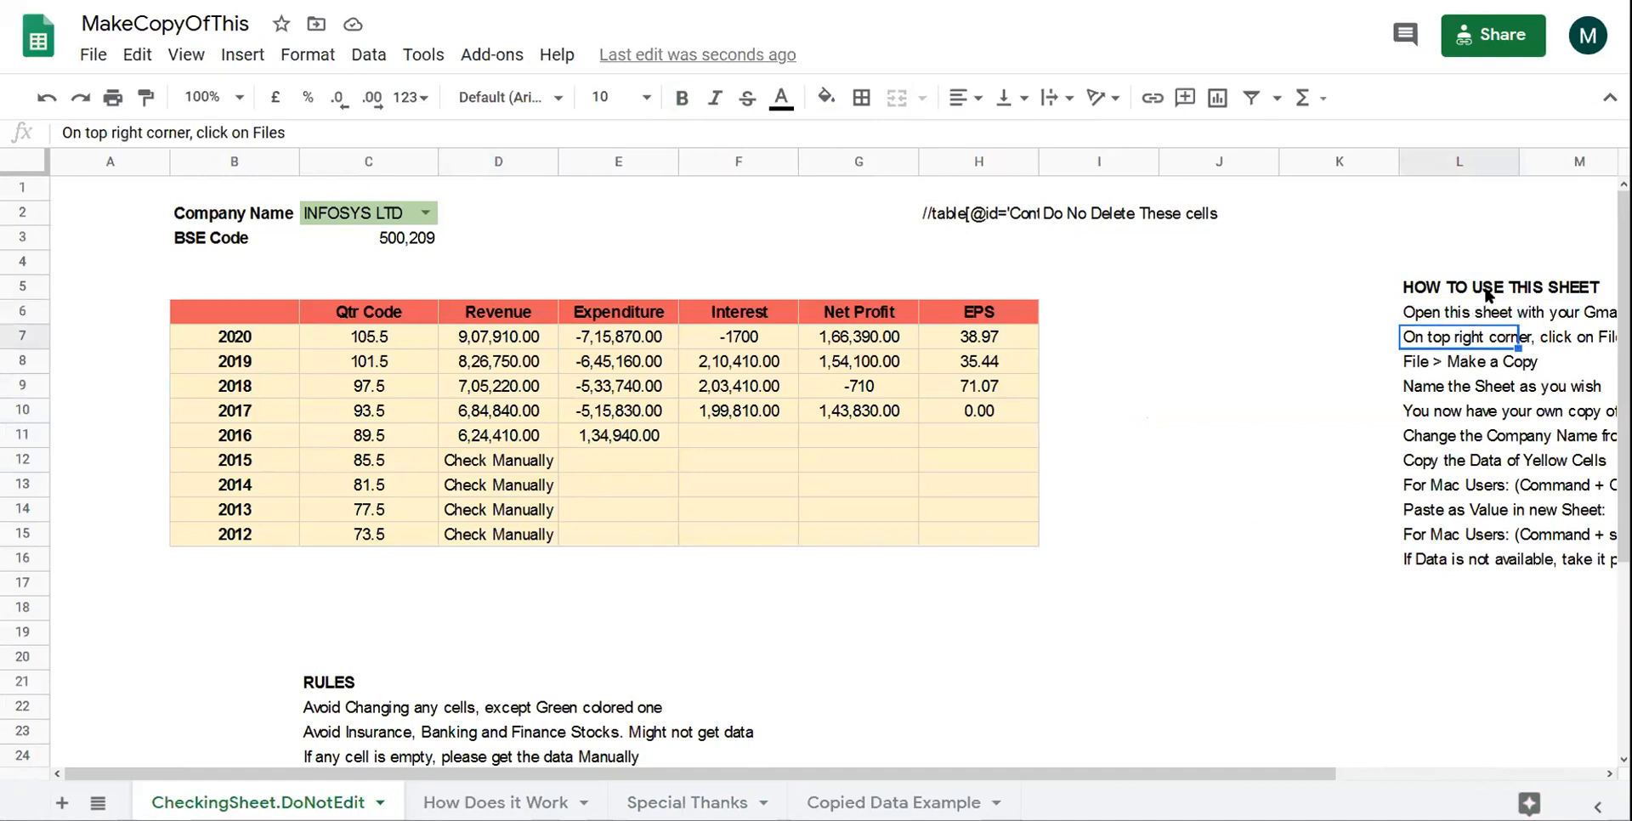
pyautogui.hscroll(3, 1475, 302)
pyautogui.hscroll(-1, 1475, 302)
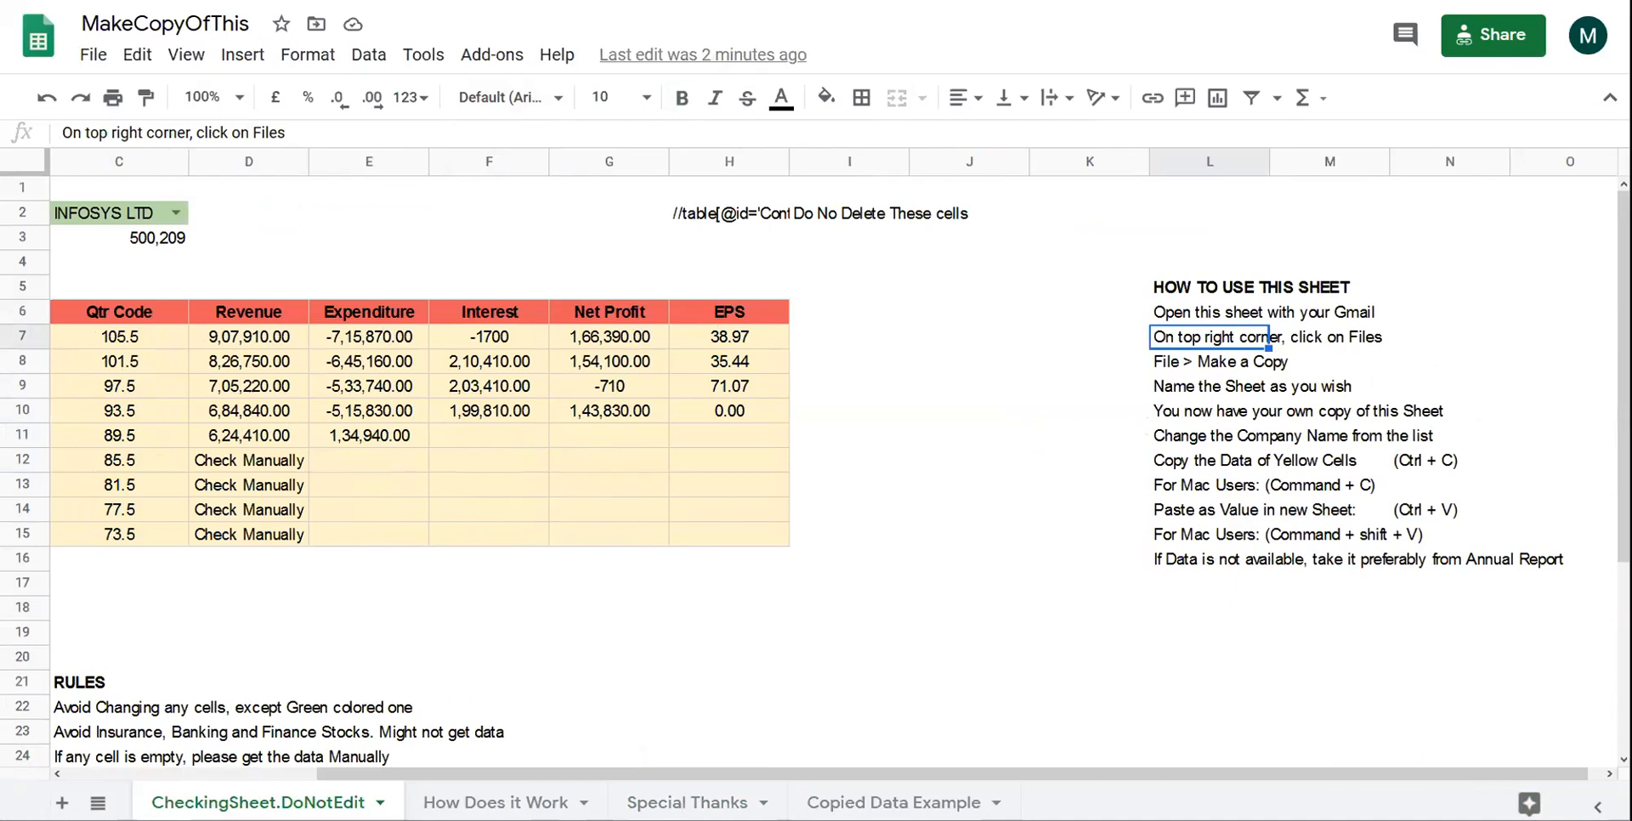
pyautogui.click(716, 4)
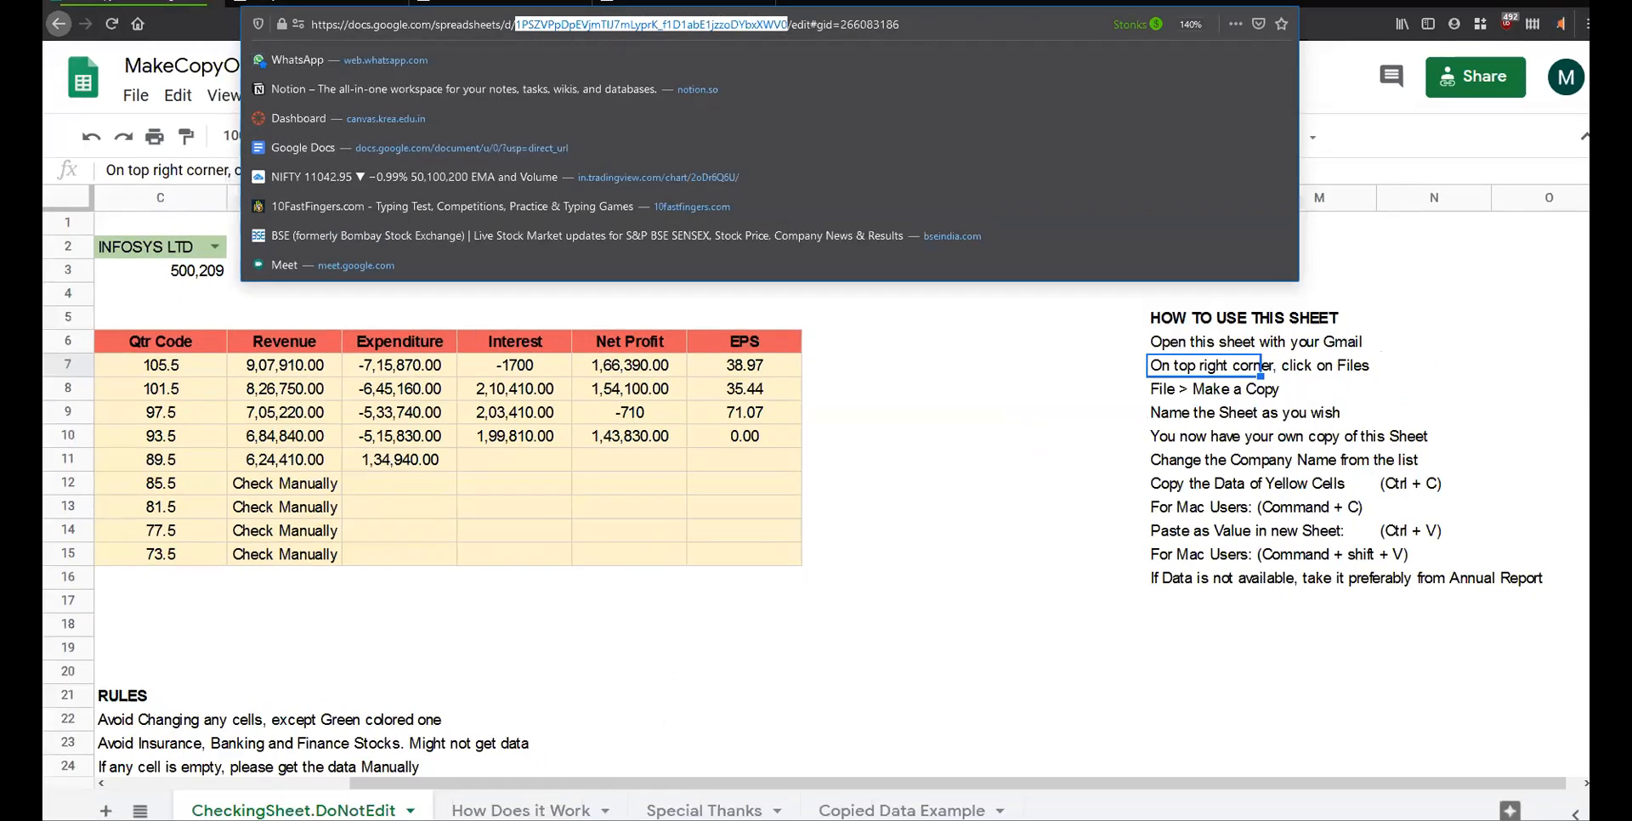
# - Paste the MakeCopyOfThis template link into a fresh container tab and load it
pyautogui.tripleClick(904, 25)
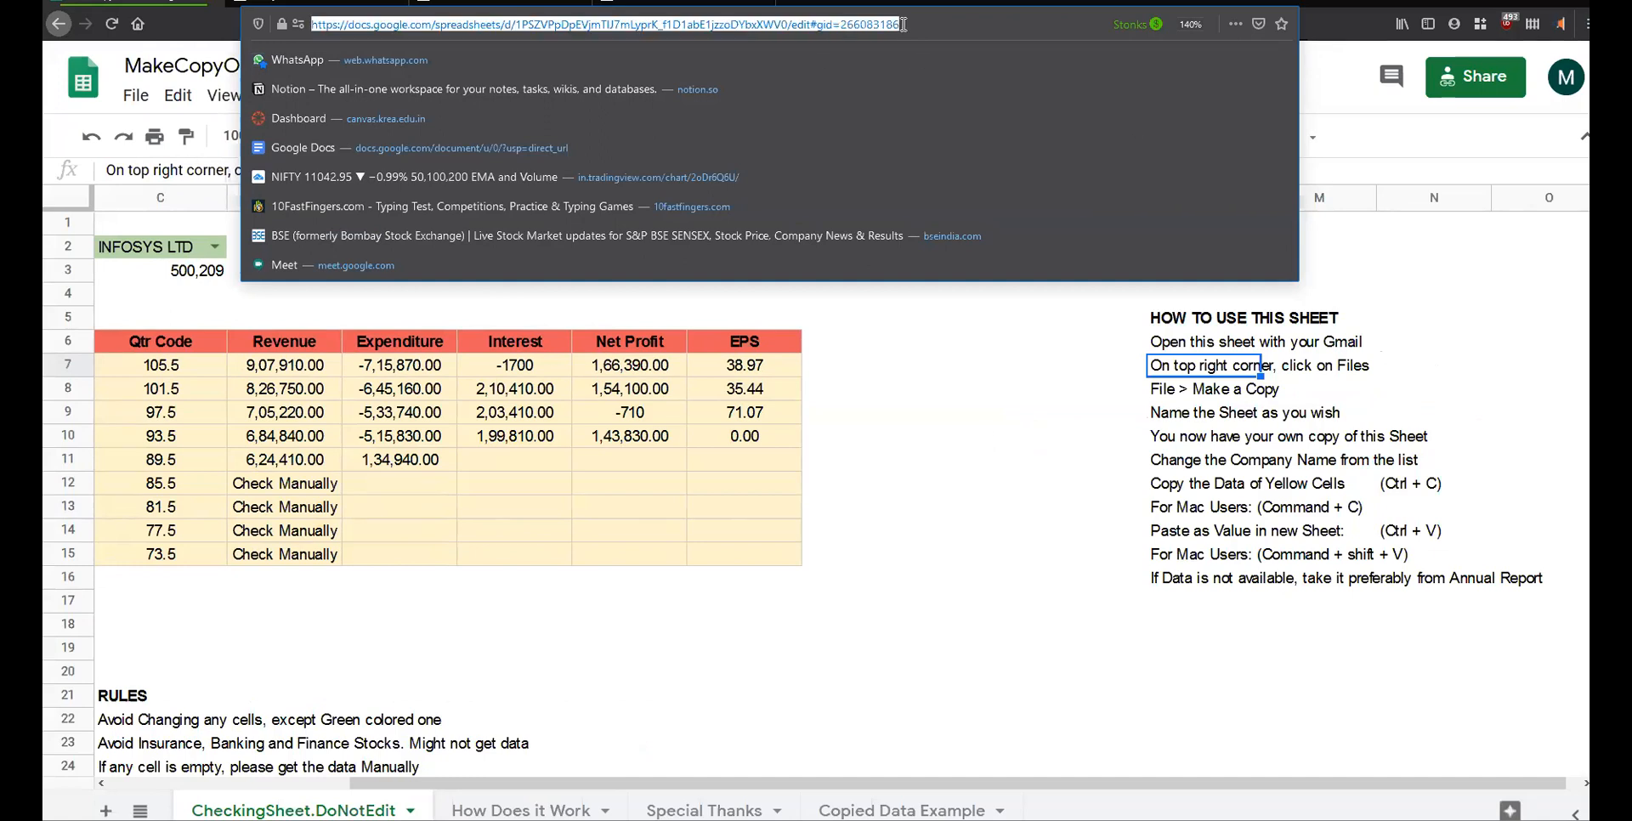
pyautogui.click(421, 5)
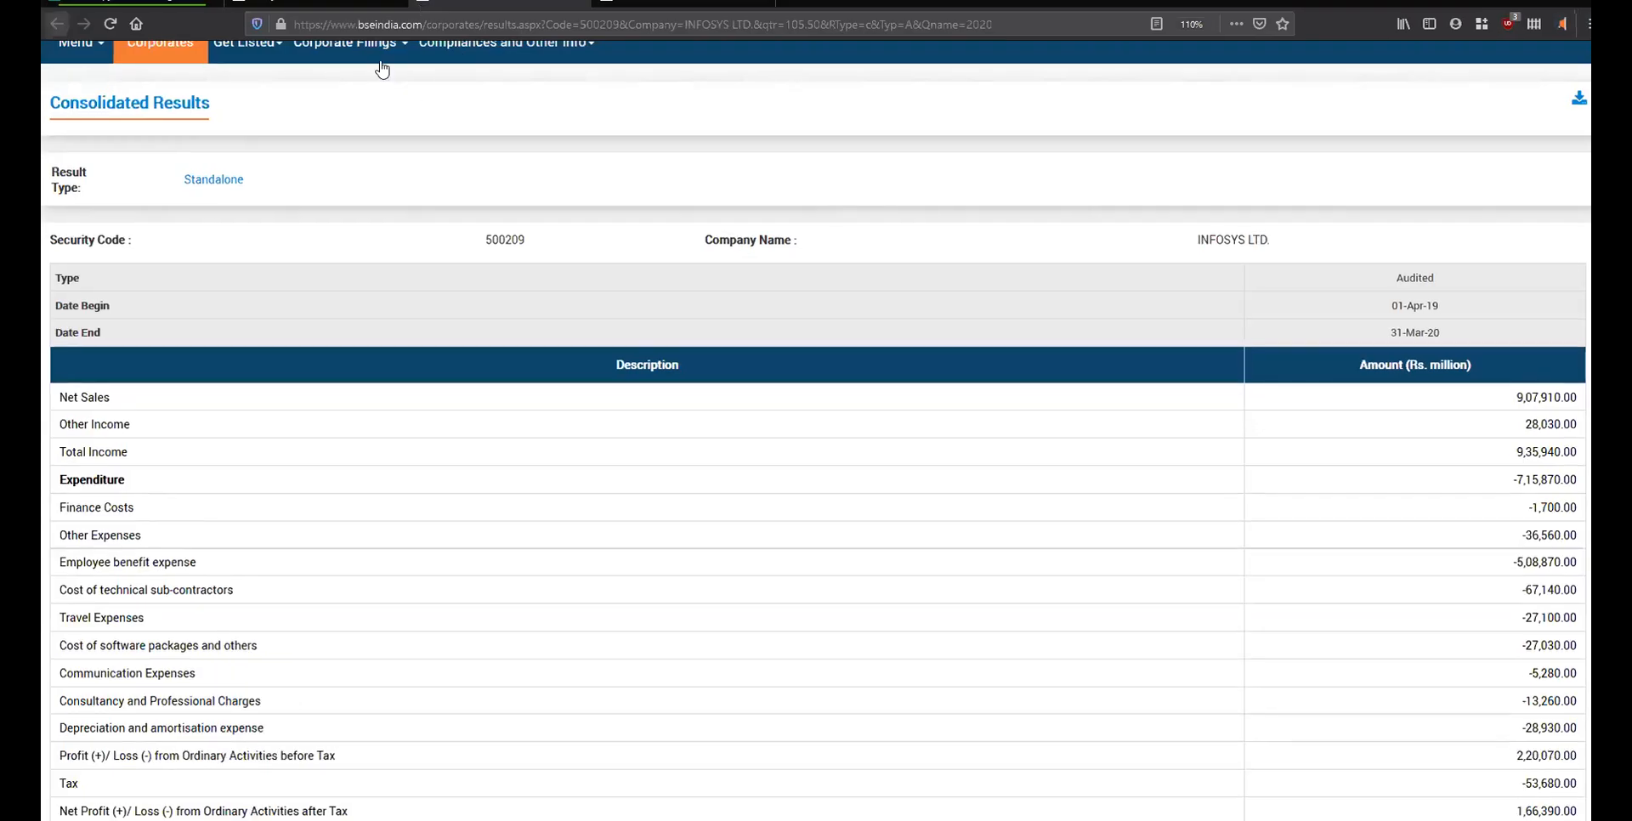
pyautogui.hotkey('ctrl', 't')
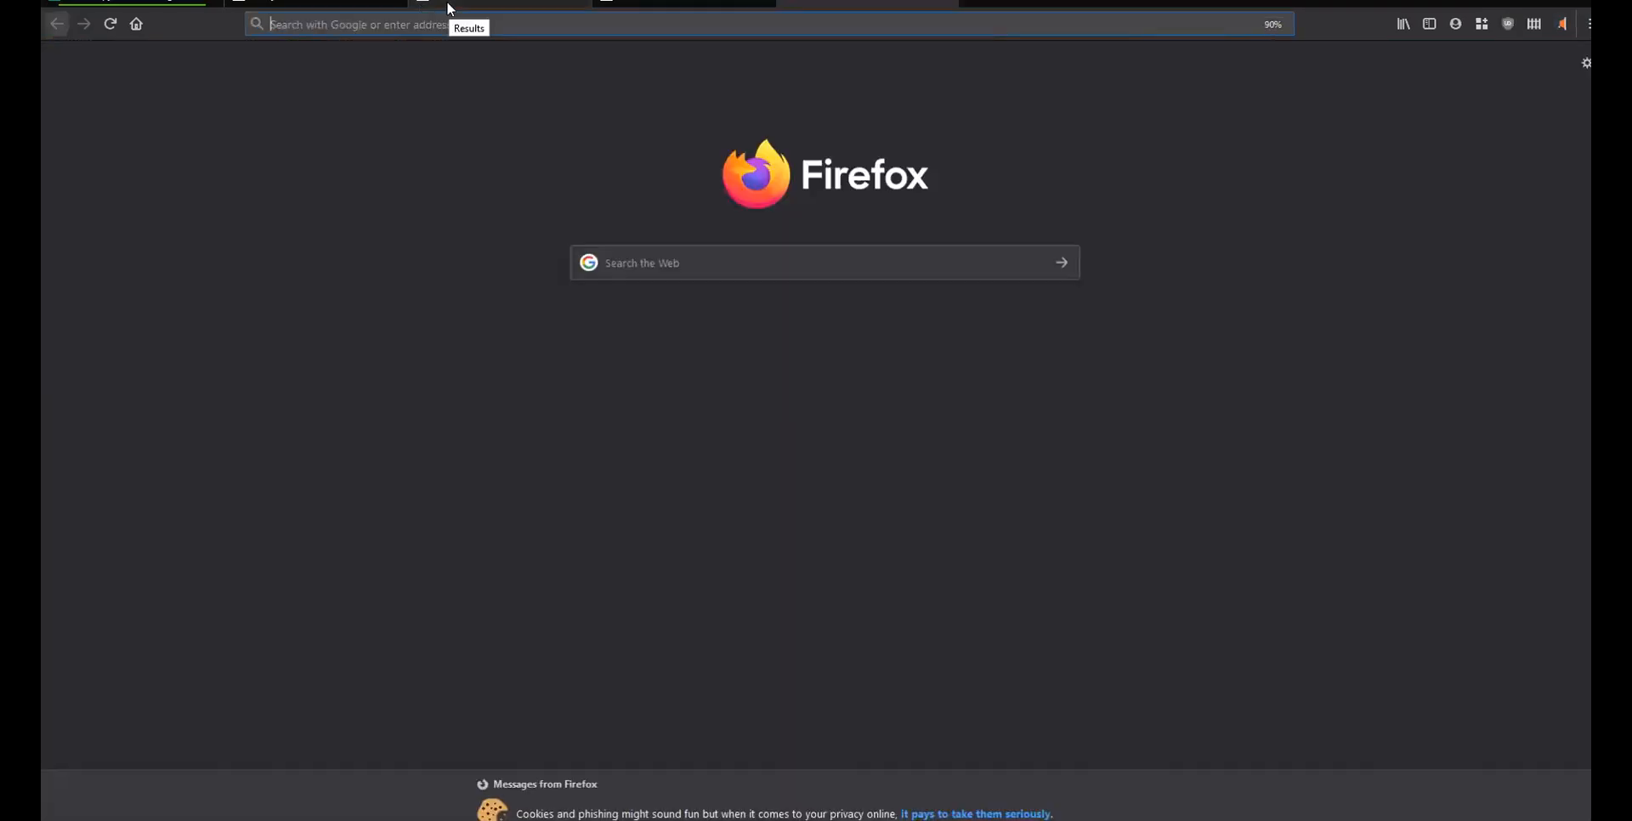
pyautogui.write('gmail')
pyautogui.press('BackSpace')
pyautogui.press('BackSpace')
pyautogui.press('BackSpace')
pyautogui.press('BackSpace')
pyautogui.press('BackSpace')
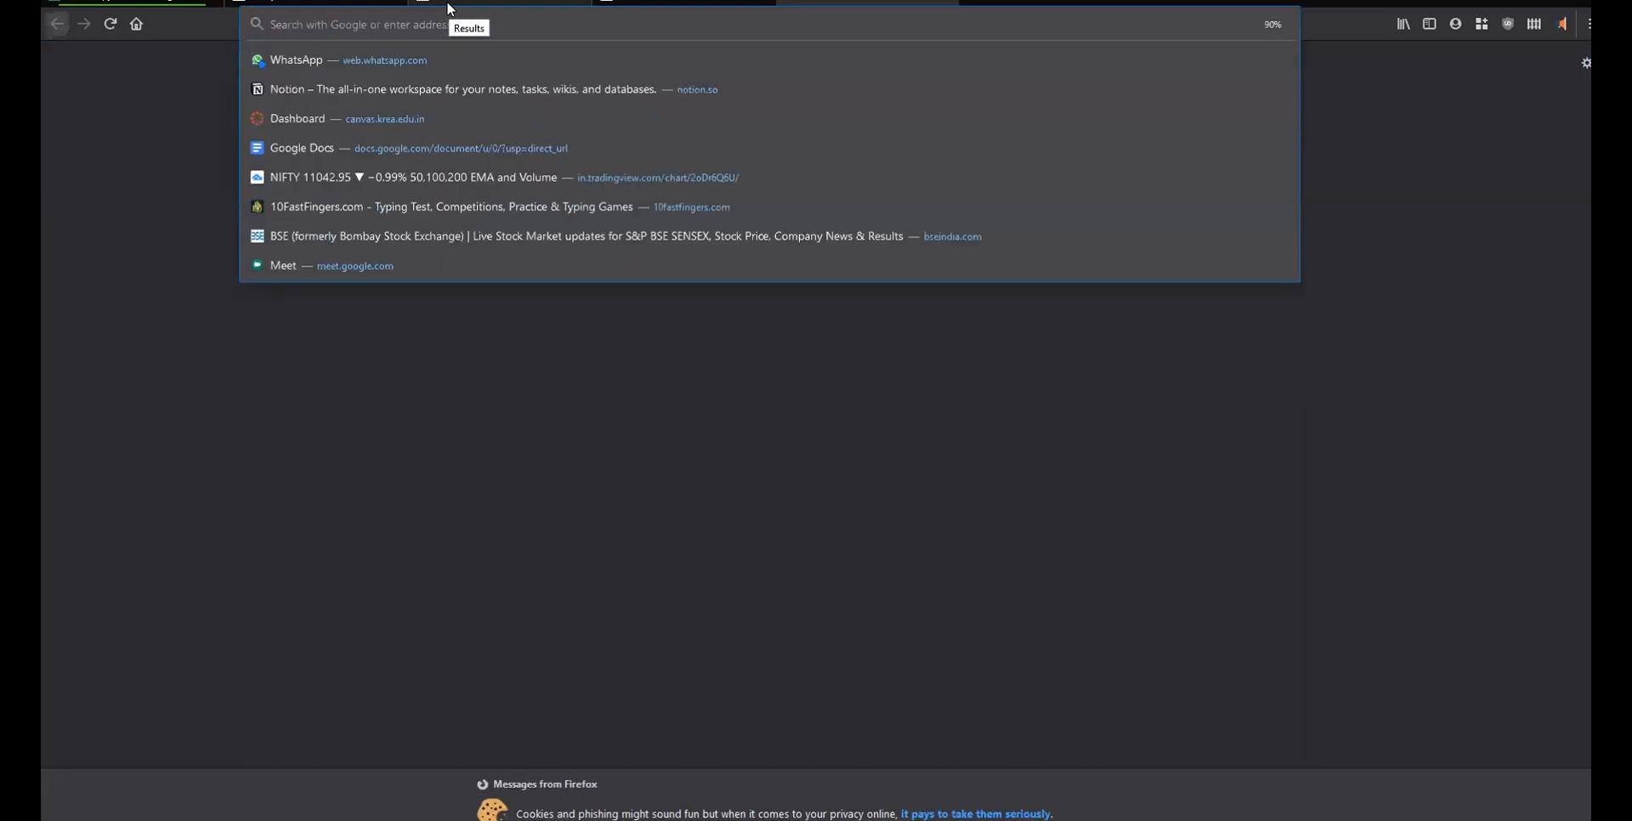
pyautogui.click(324, 478)
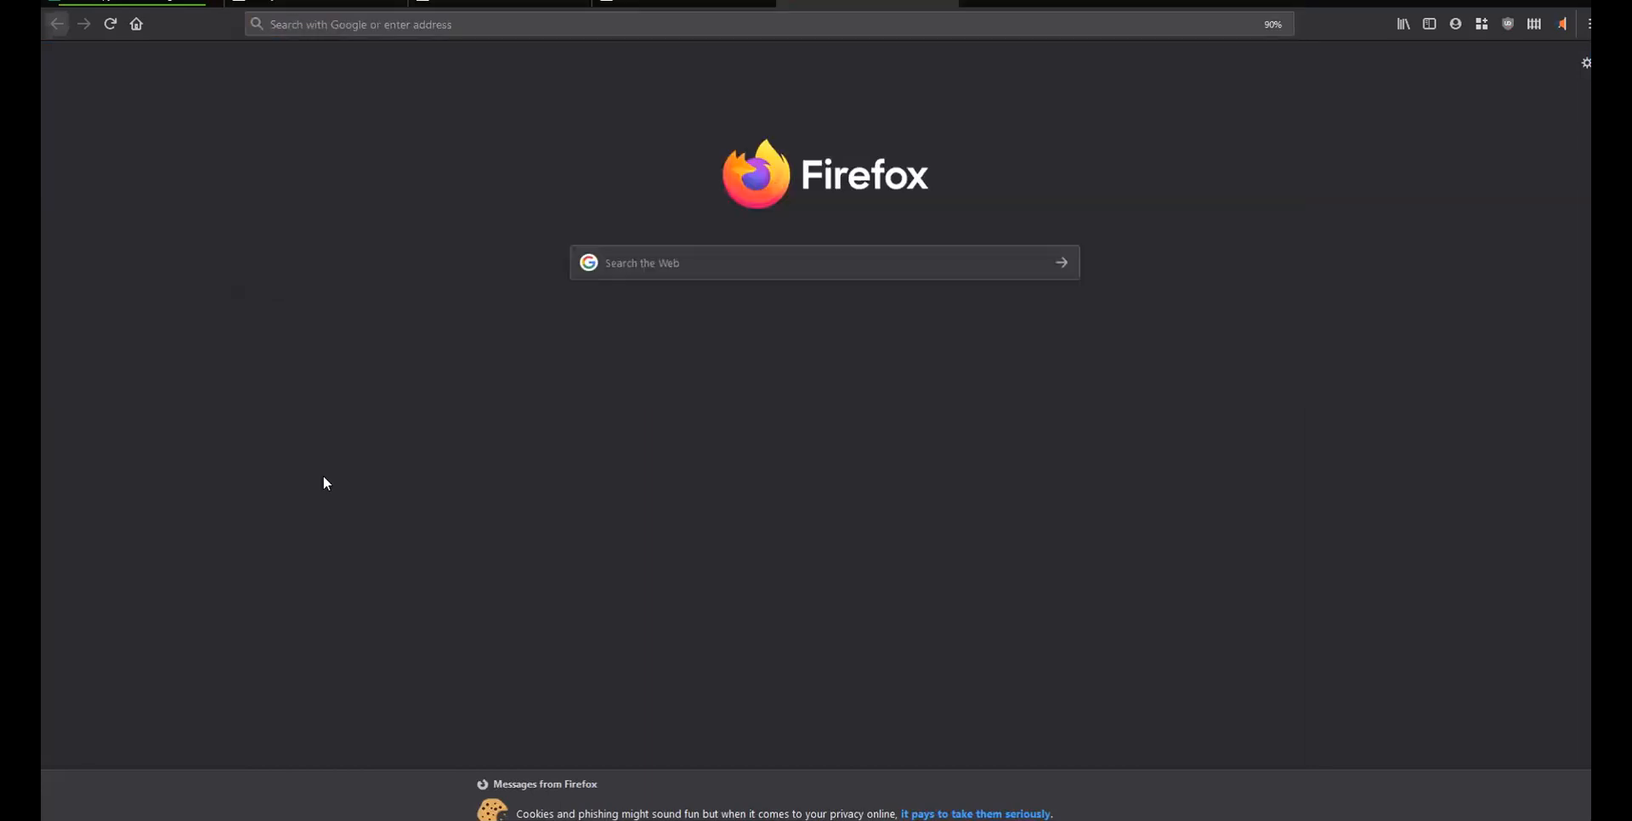
pyautogui.hotkey('ctrl', 't')
pyautogui.hotkey('ctrl', 'w')
pyautogui.hotkey('ctrl', 'shift', '2')
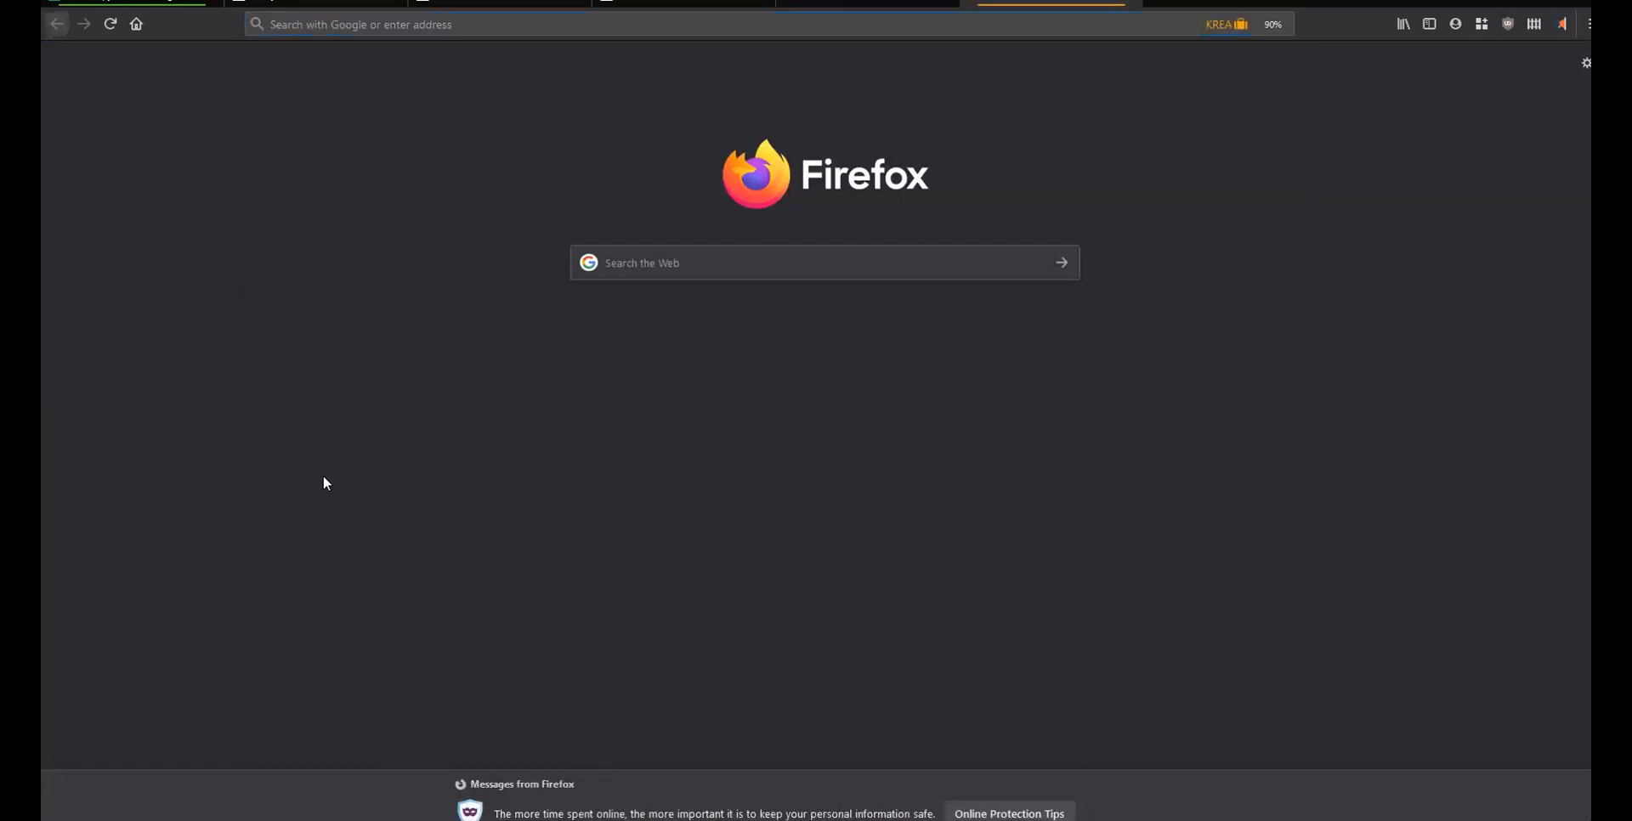
pyautogui.press('Return')
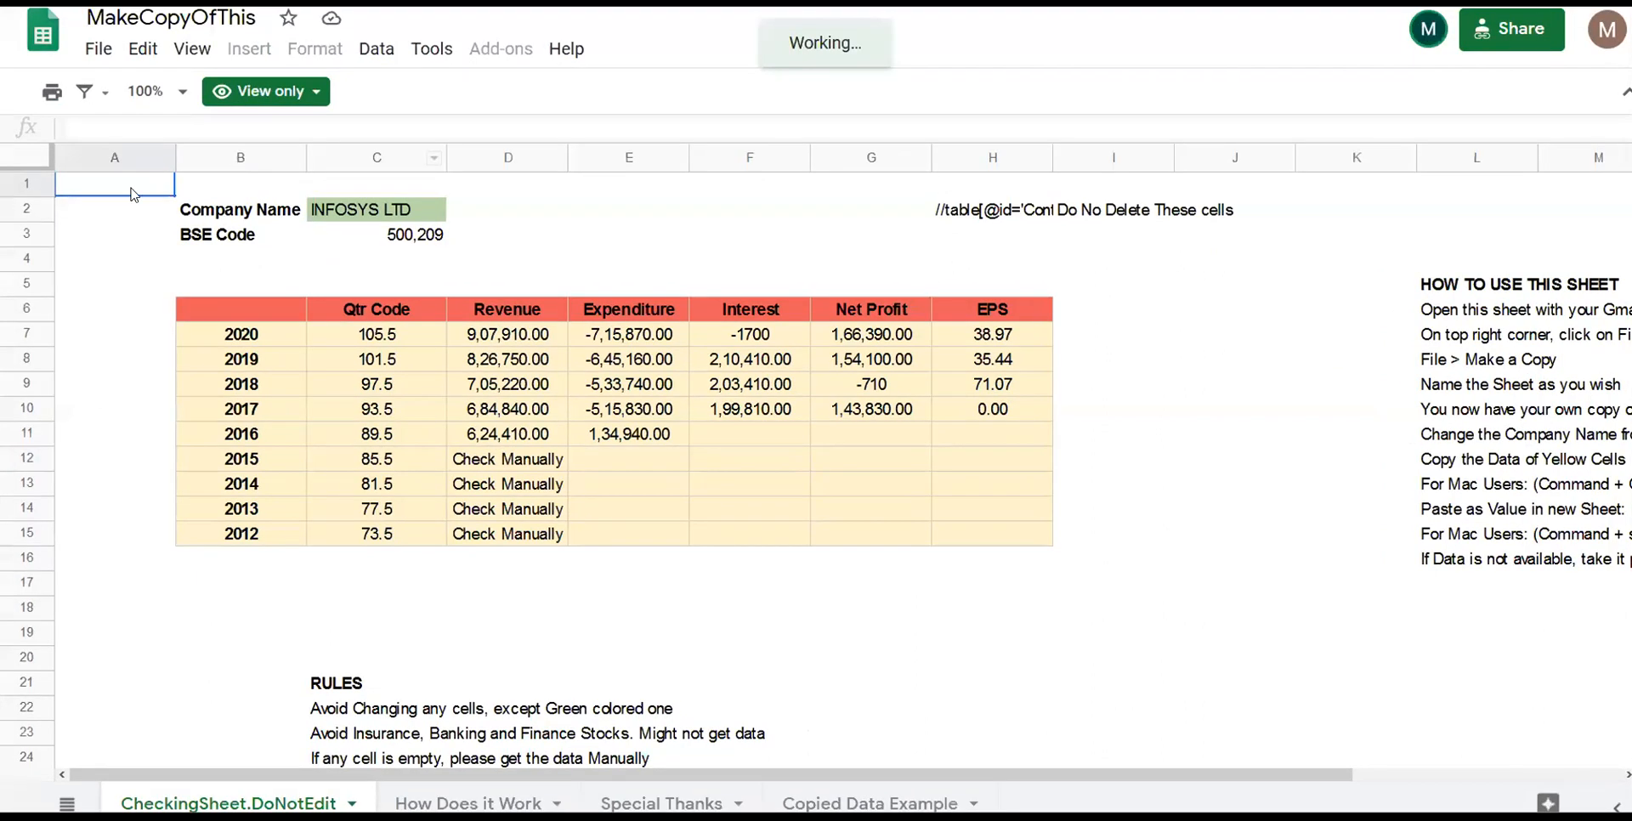
# - Browse the template's table headers and the company name and code cells
pyautogui.click(310, 346)
pyautogui.press('Down')
pyautogui.press('Right')
pyautogui.press('Right')
pyautogui.press('Up')
pyautogui.press('Up')
pyautogui.press('Left')
pyautogui.press('Left')
pyautogui.press('Up')
pyautogui.press('Right')
pyautogui.press('Up')
pyautogui.press('Up')
pyautogui.press('Down')
pyautogui.press('Down')
pyautogui.press('Right')
# - Read the how-to-use instructions and open the File menu
pyautogui.press('Right')
pyautogui.press('Right')
pyautogui.press('Right')
pyautogui.press('Right')
pyautogui.press('Right')
pyautogui.press('Right')
pyautogui.press('Right')
pyautogui.press('Right')
pyautogui.press('Down')
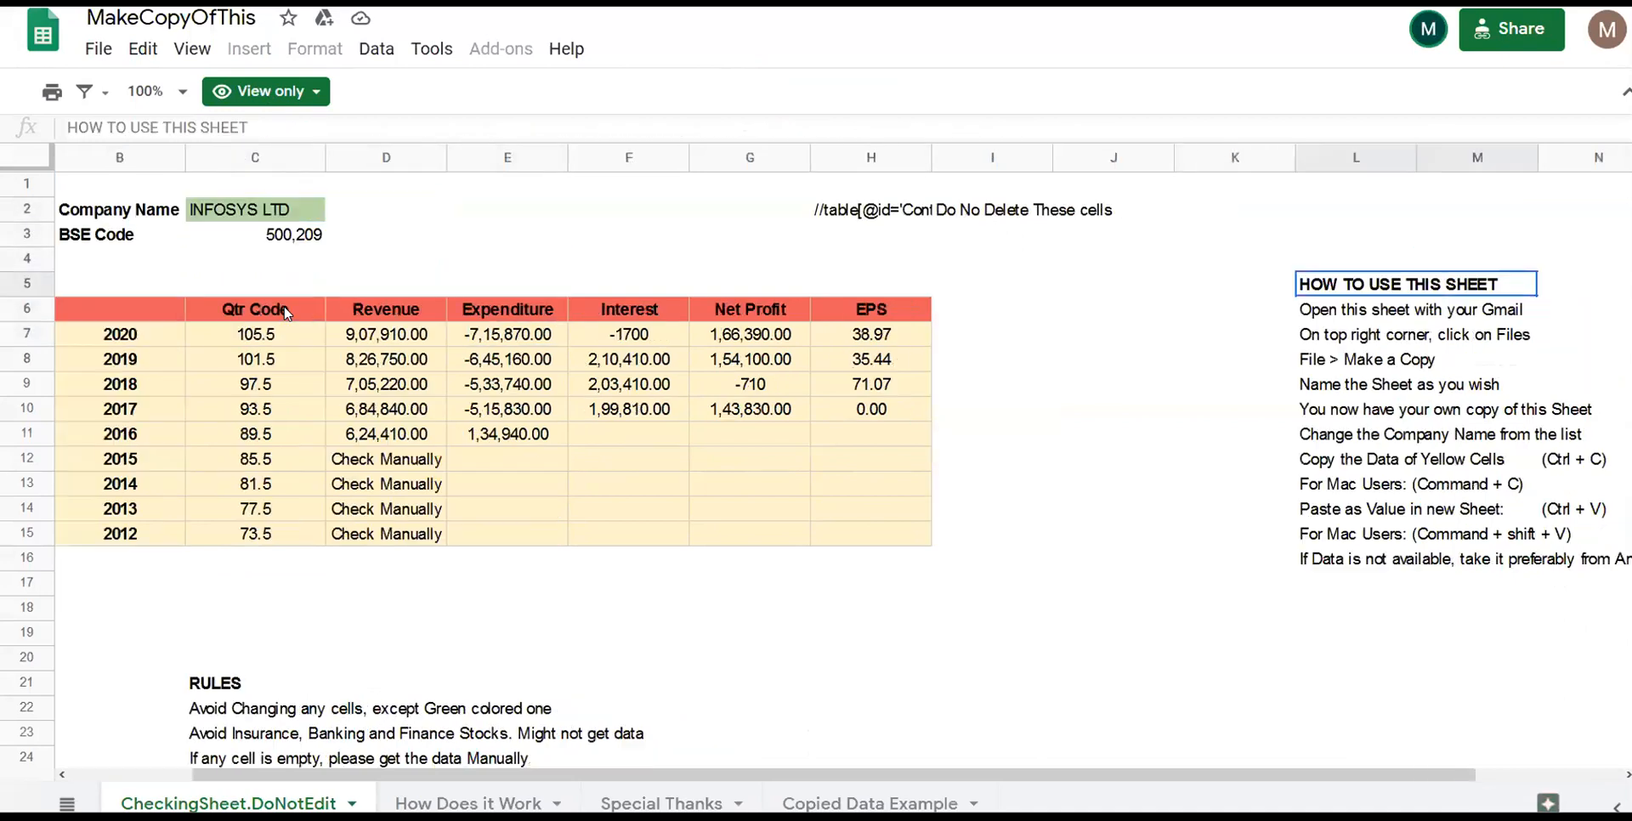
pyautogui.press('Left')
pyautogui.press('Down')
pyautogui.press('Right')
pyautogui.press('Down')
pyautogui.press('Down')
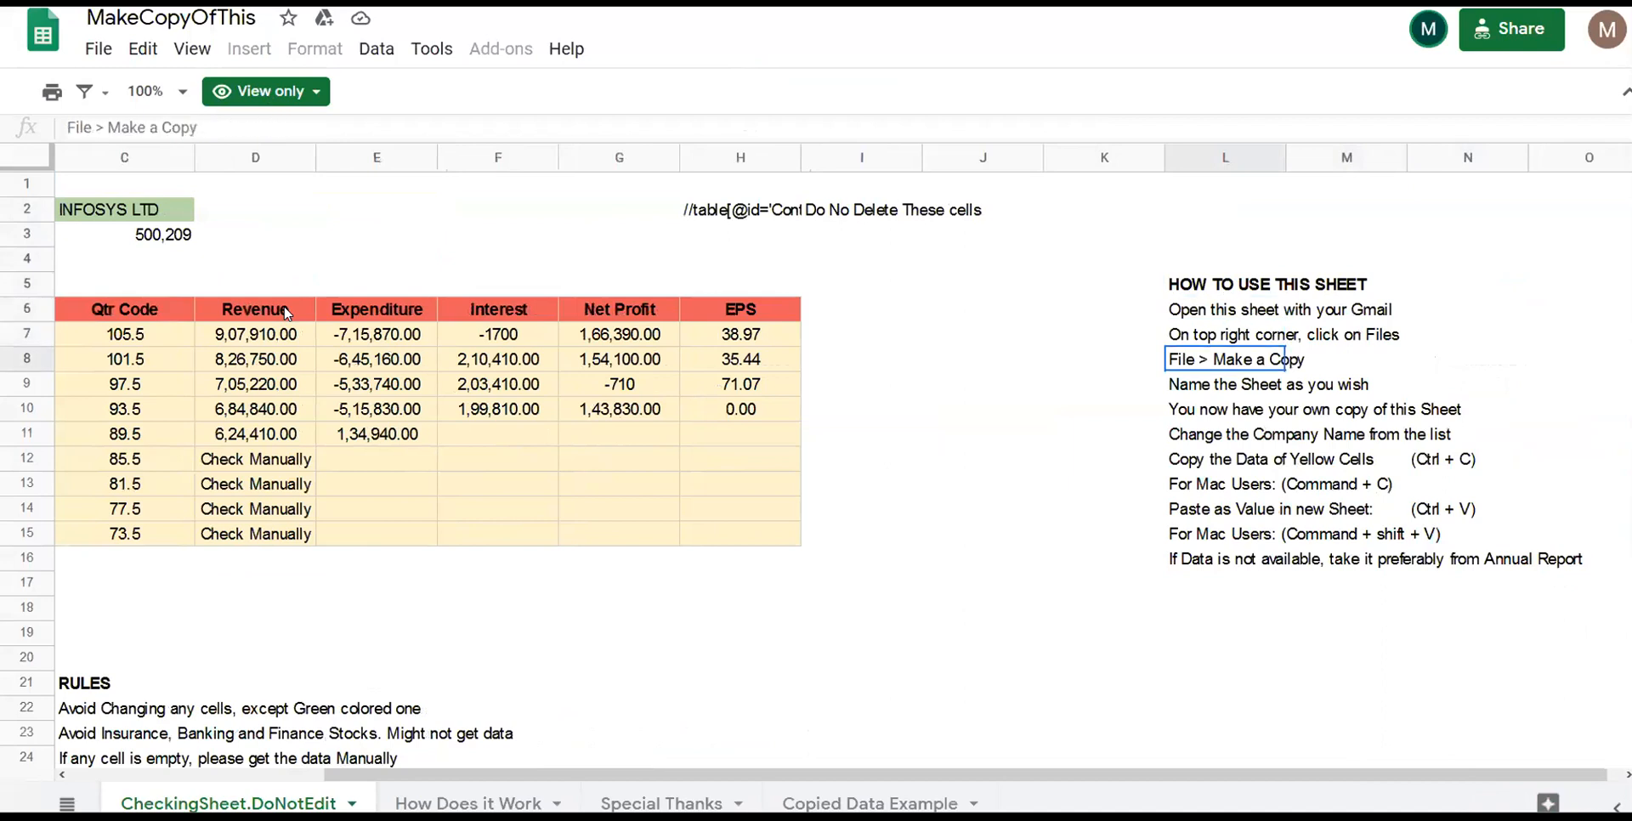
pyautogui.click(97, 51)
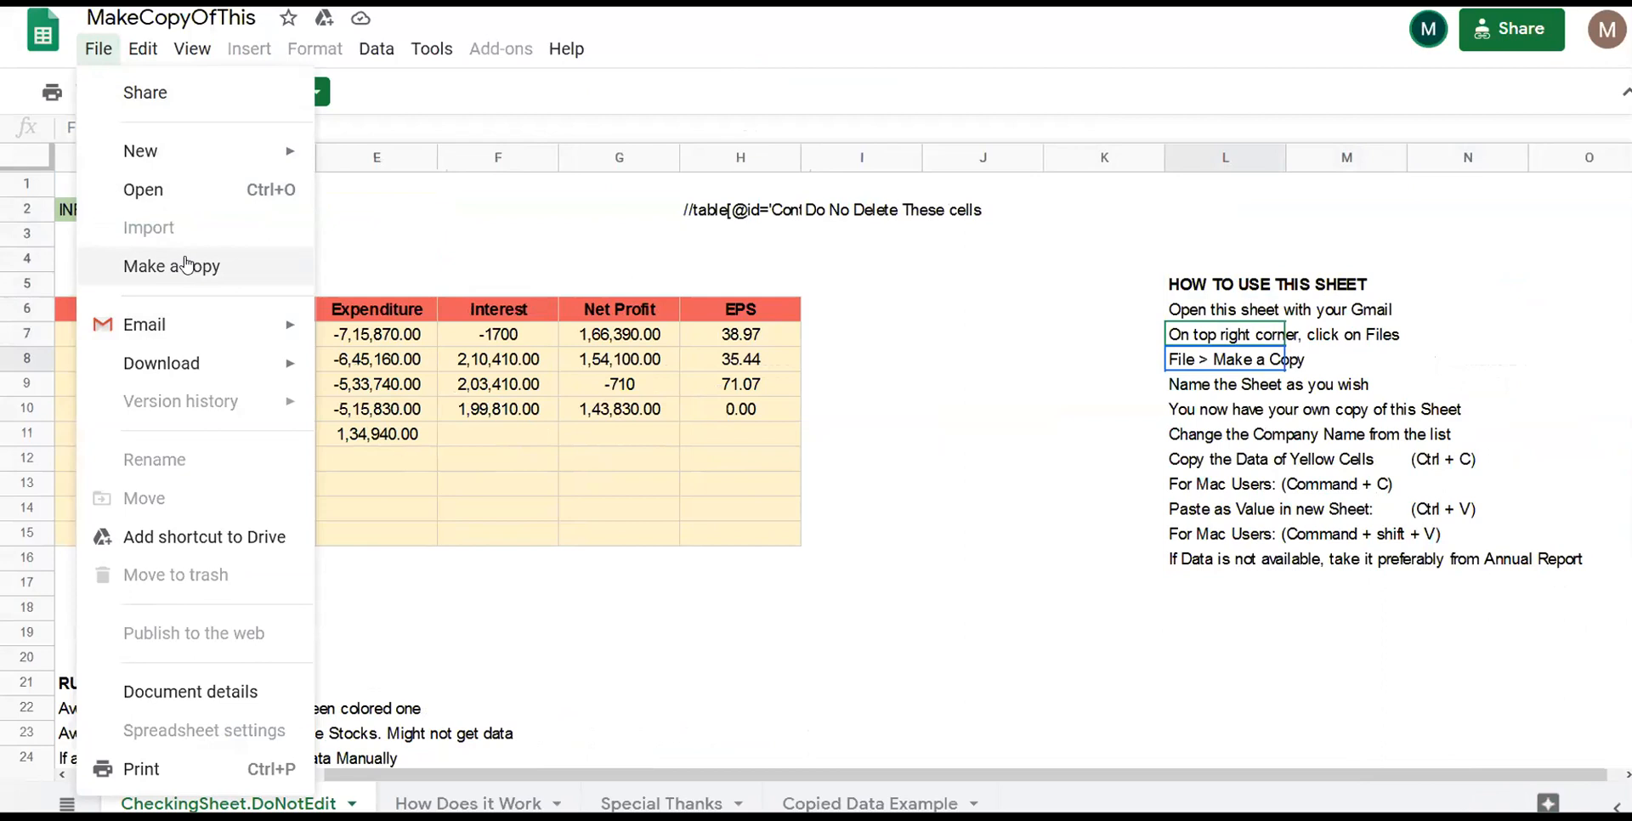
# - Make a copy of the template named with your name plus '- BSE Data collection'
pyautogui.click(187, 265)
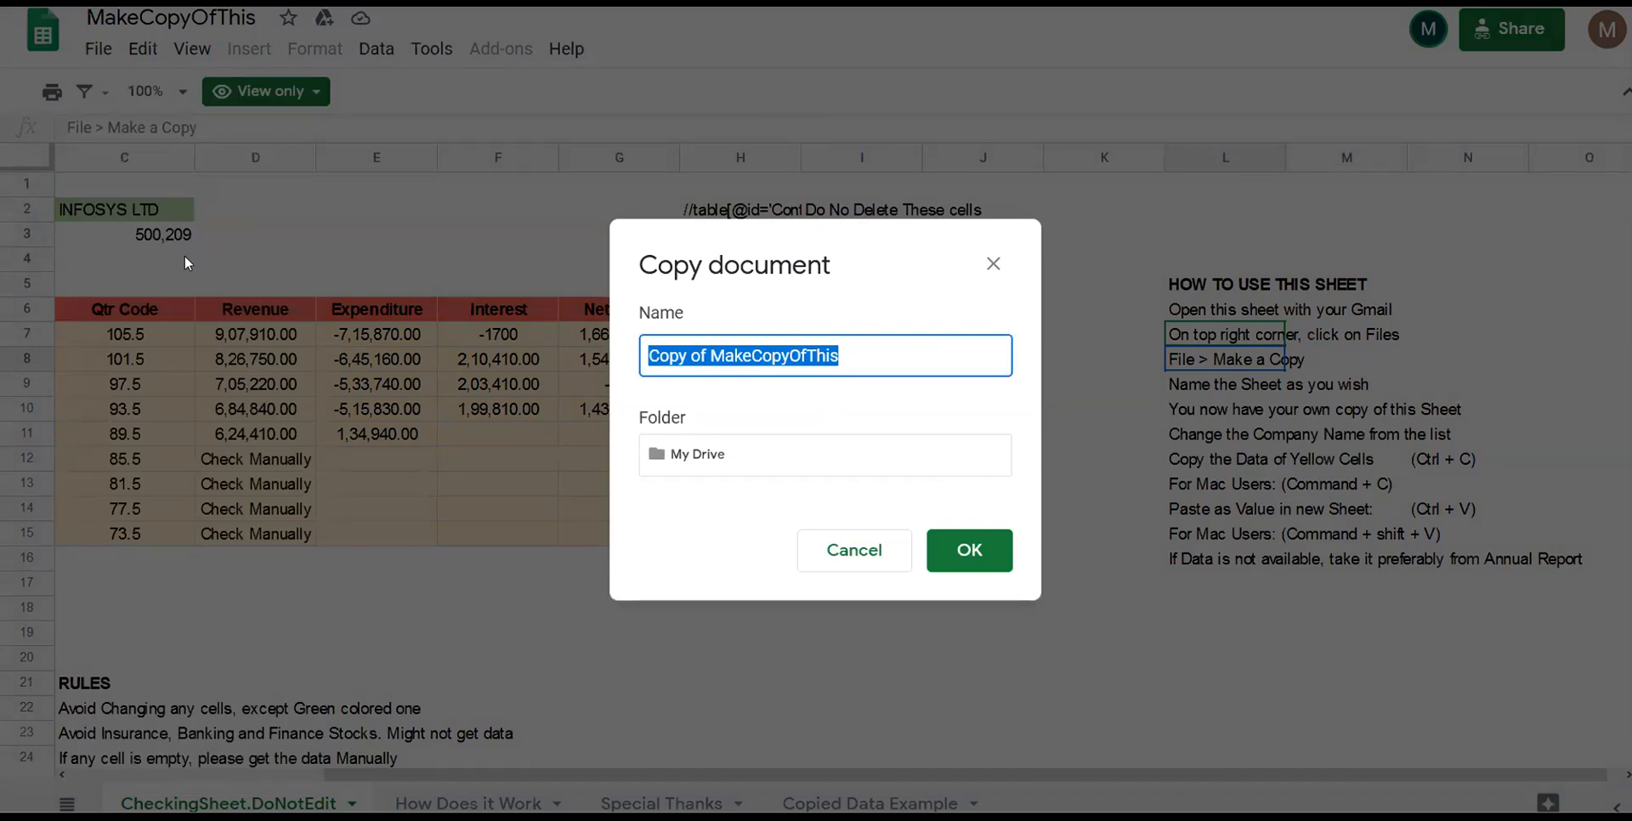
pyautogui.press('BackSpace')
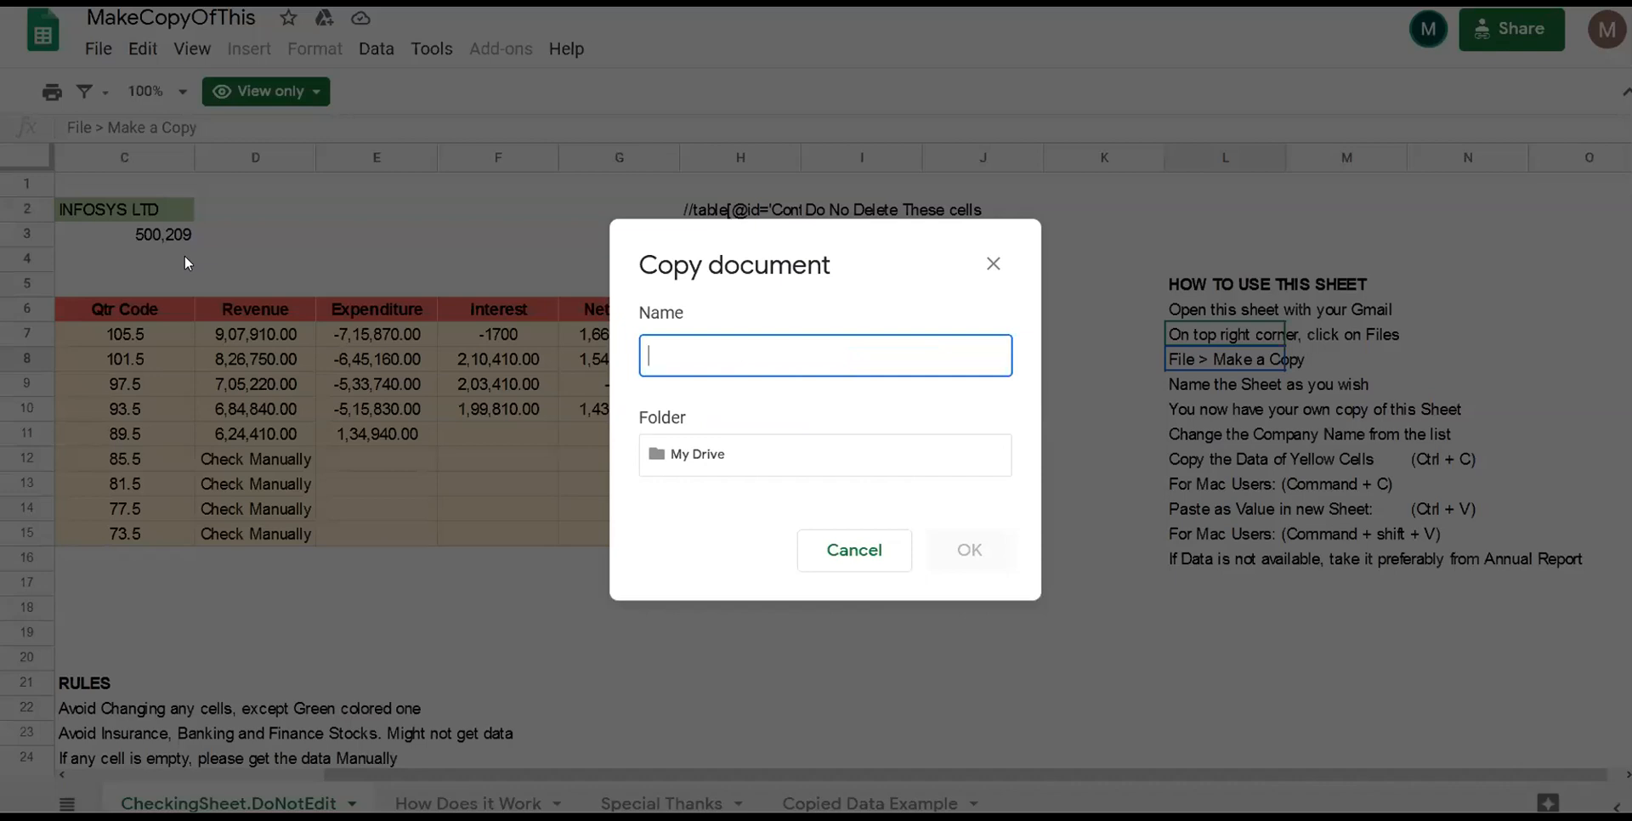
pyautogui.write('Muni')
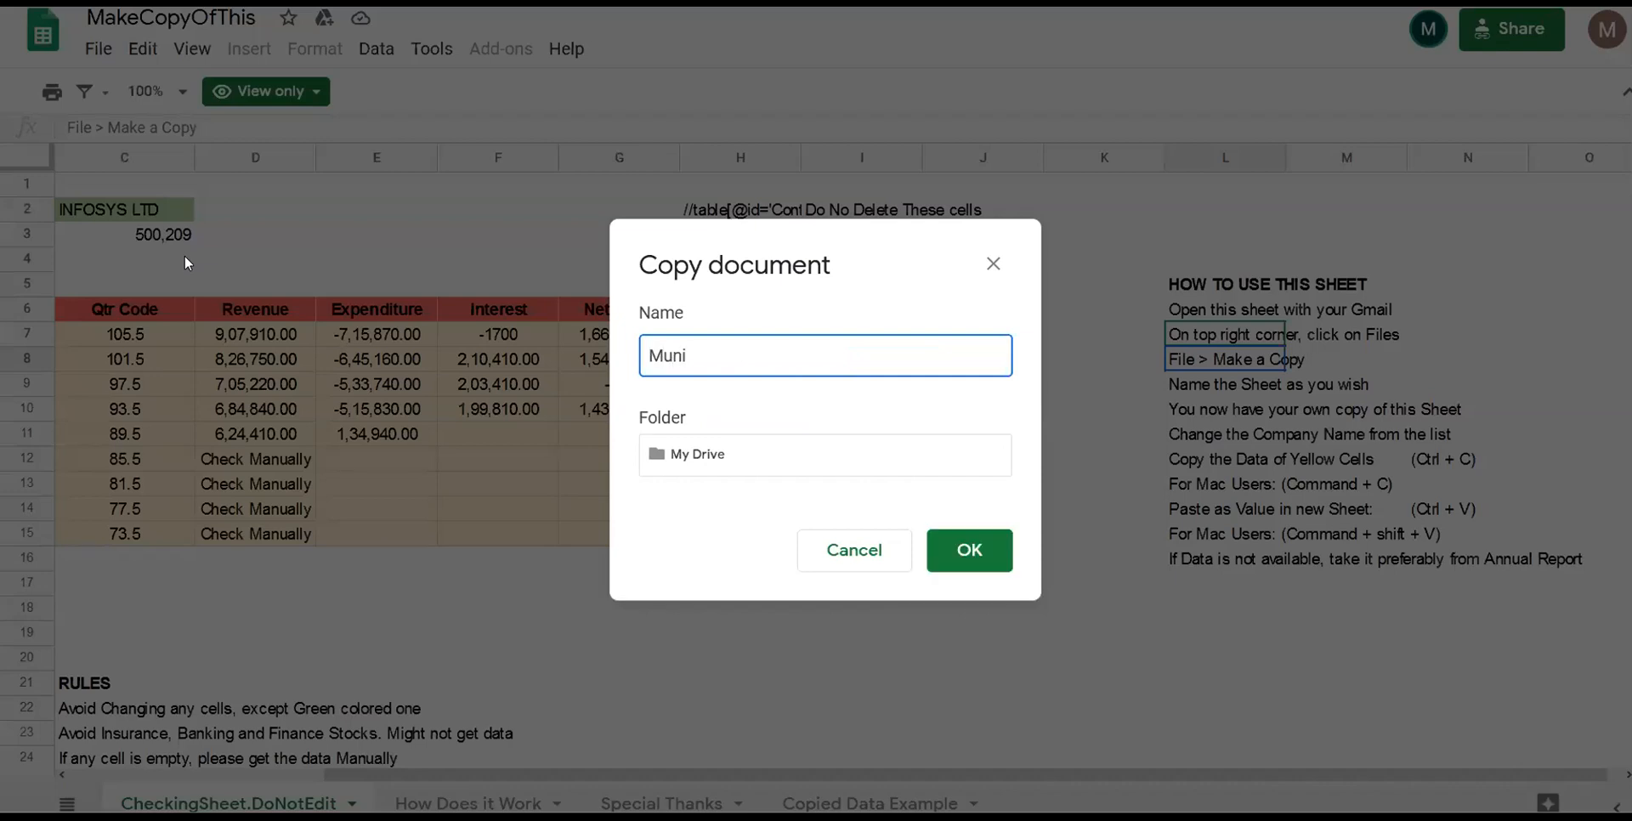
pyautogui.write('r- B')
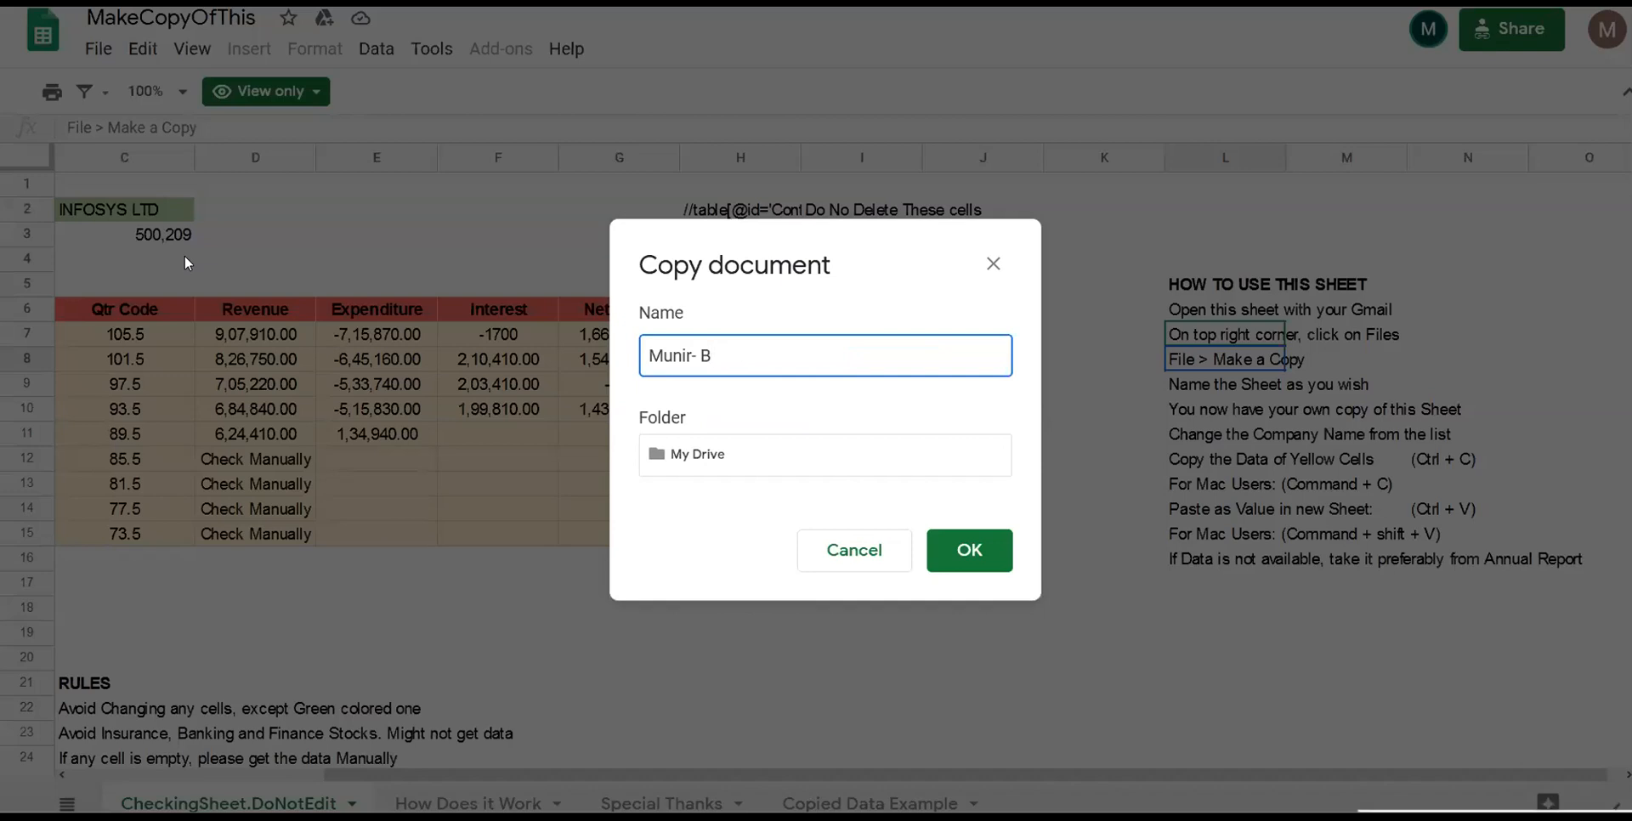
pyautogui.write('SE')
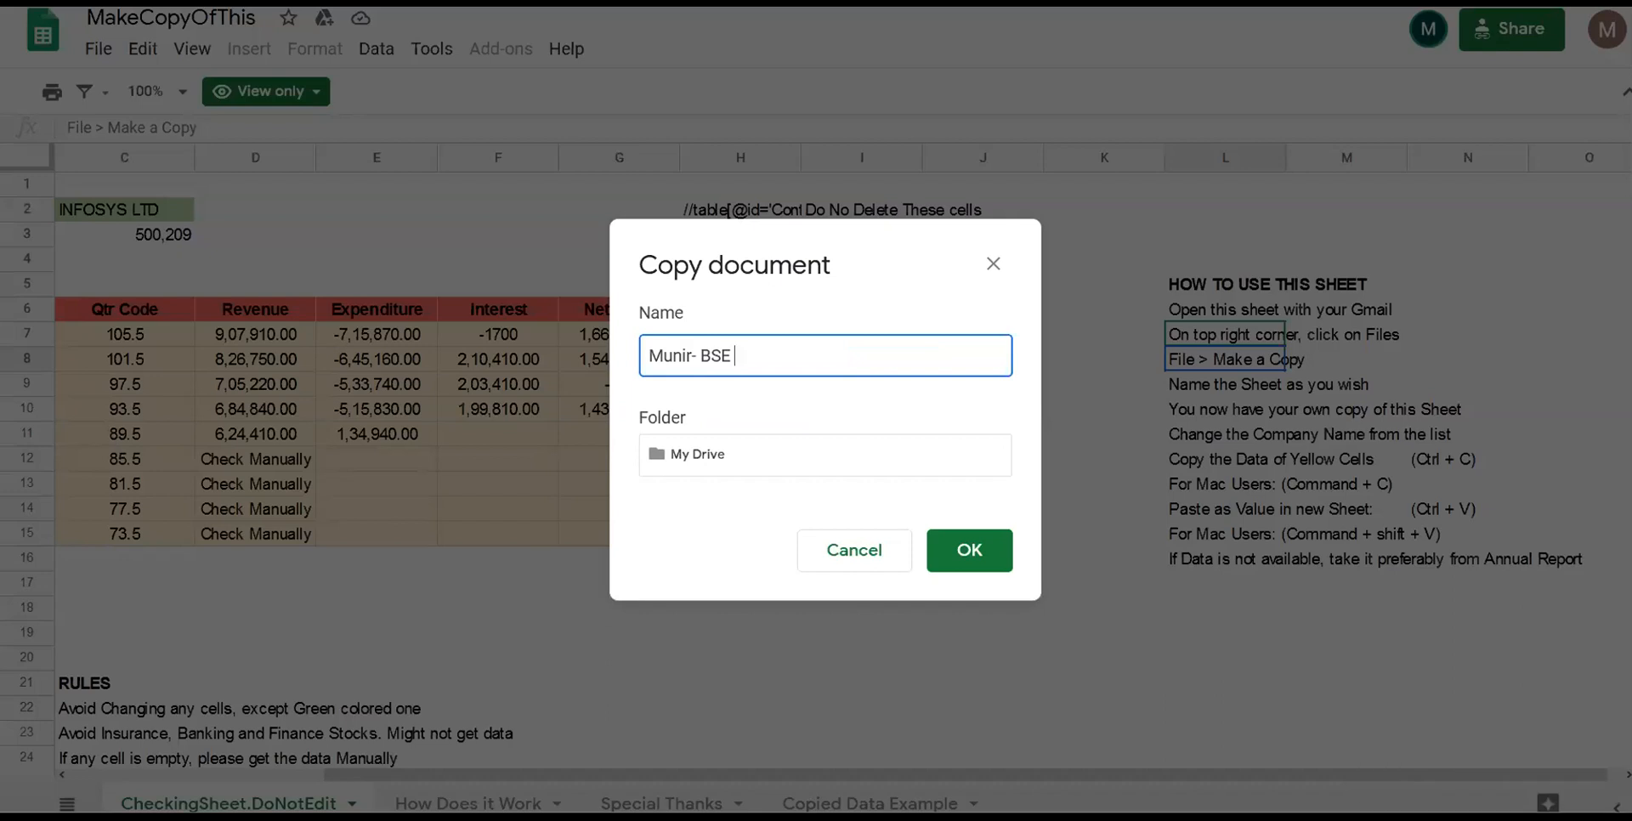
pyautogui.write('Data collection')
pyautogui.click(970, 552)
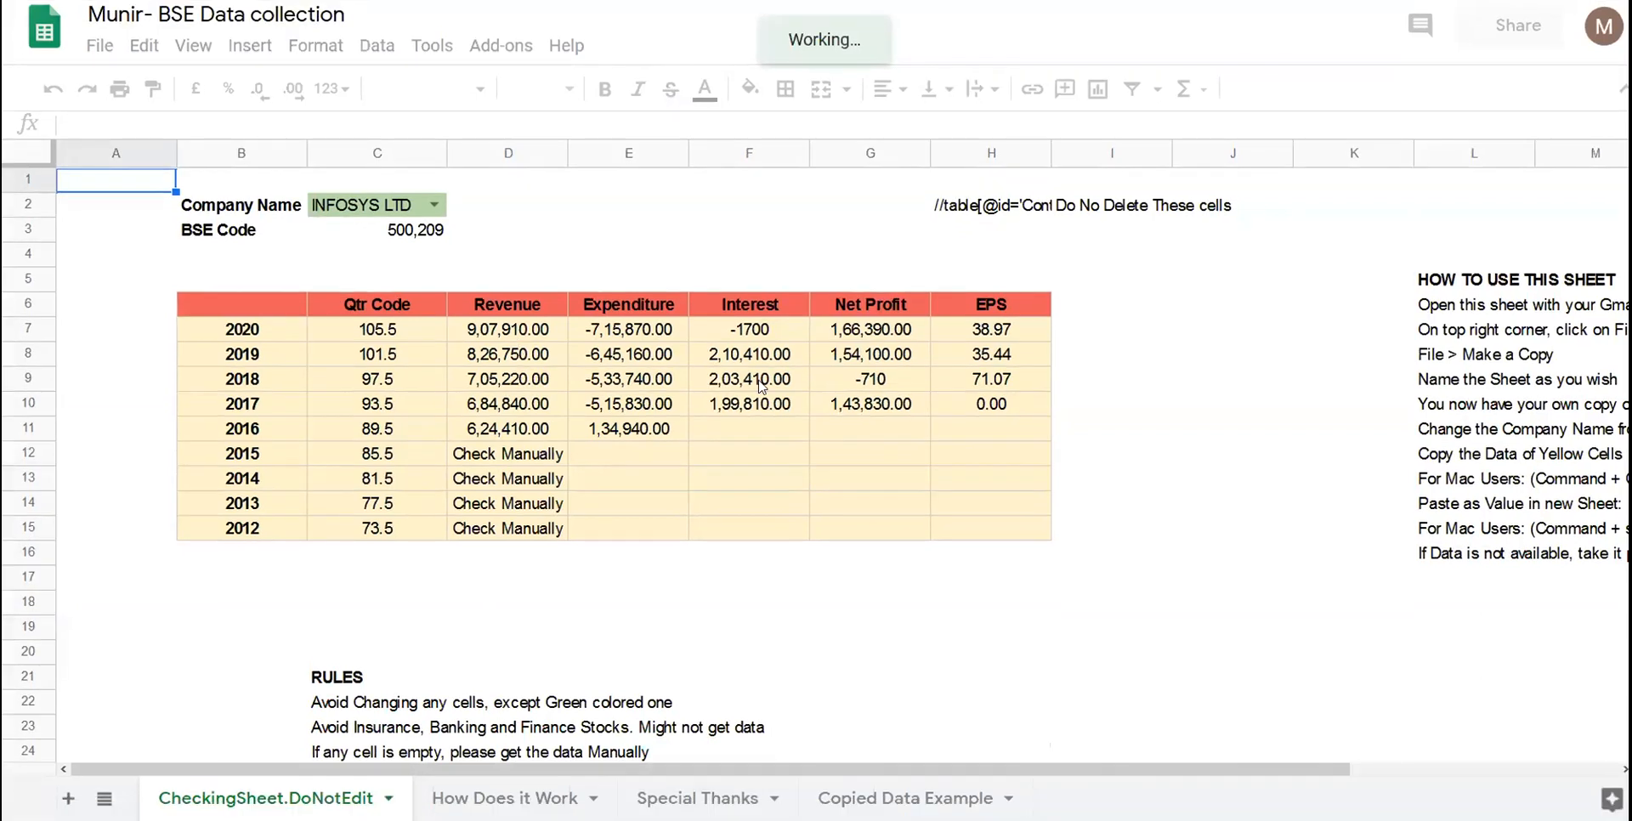
# - Switch the Company Name in C2 from INFOSYS LTD to ACCEL using its dropdown
pyautogui.click(761, 387)
pyautogui.click(413, 255)
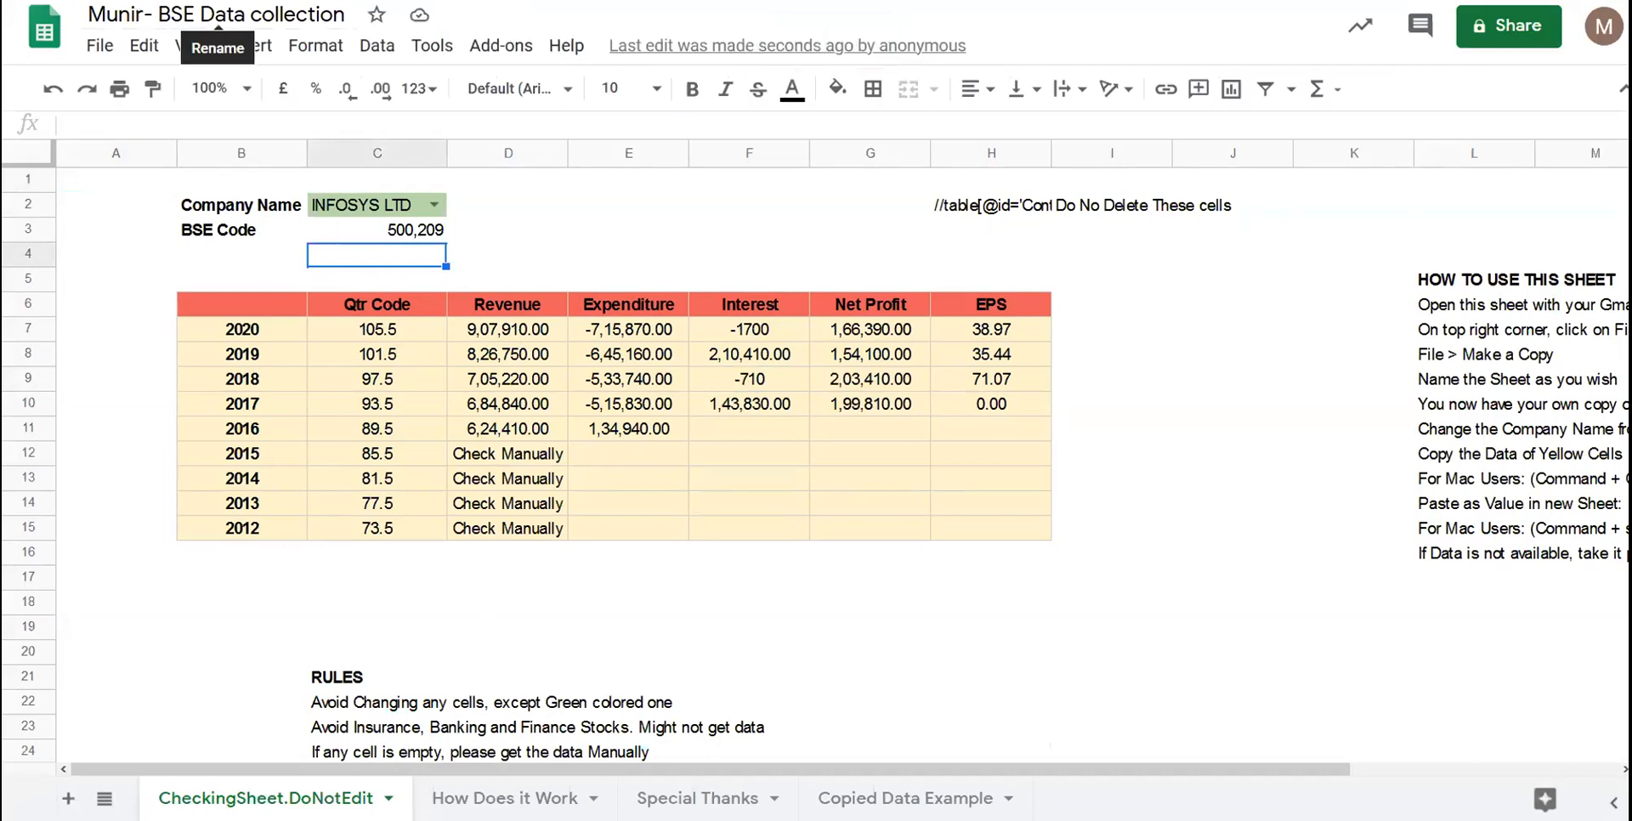
pyautogui.click(803, 367)
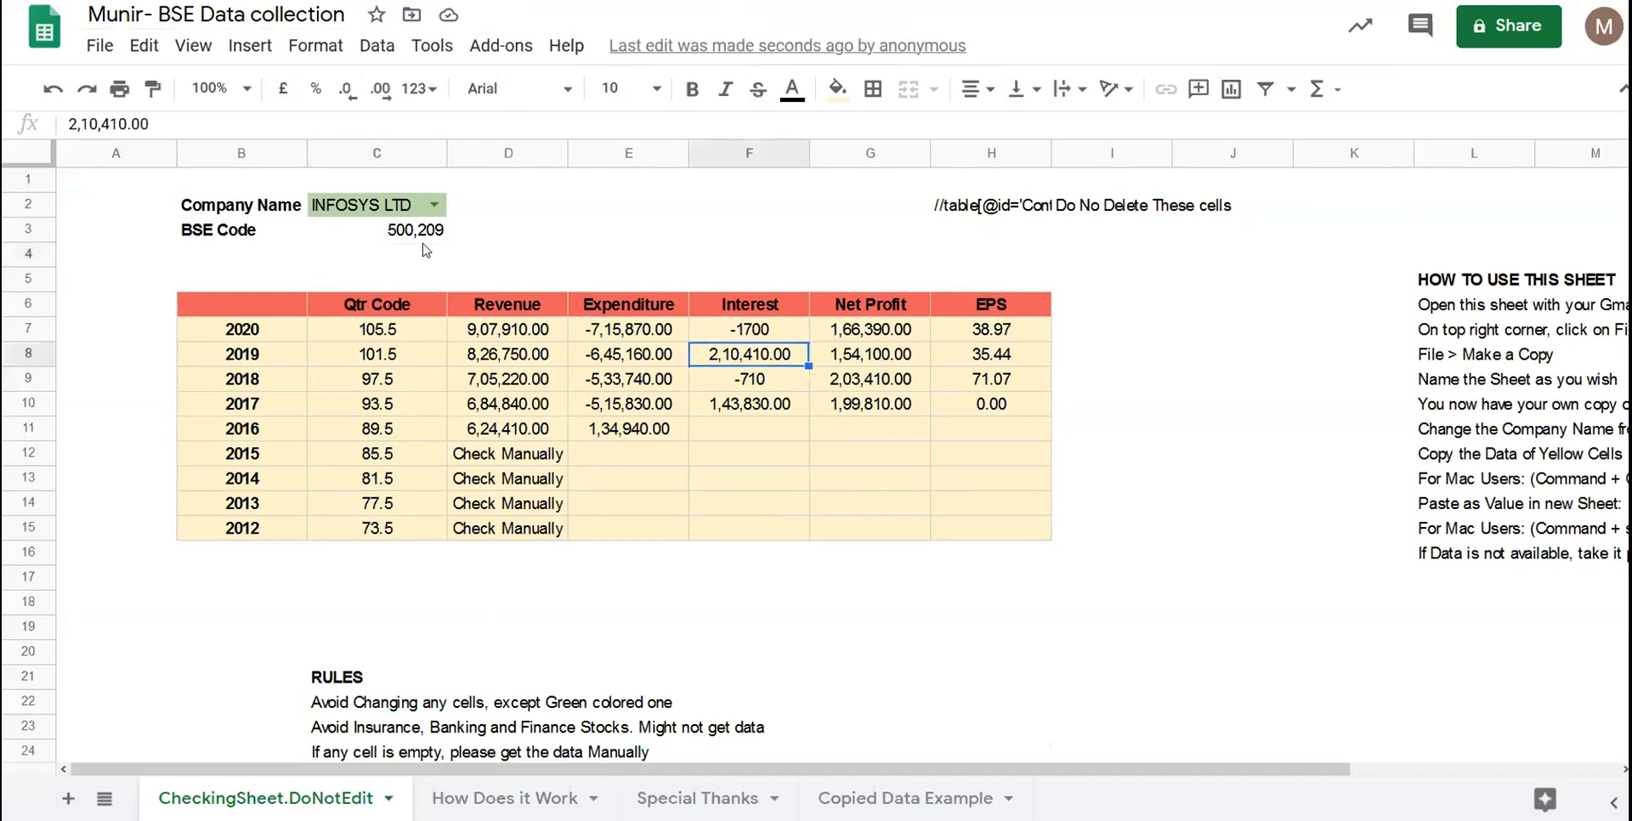
pyautogui.click(433, 205)
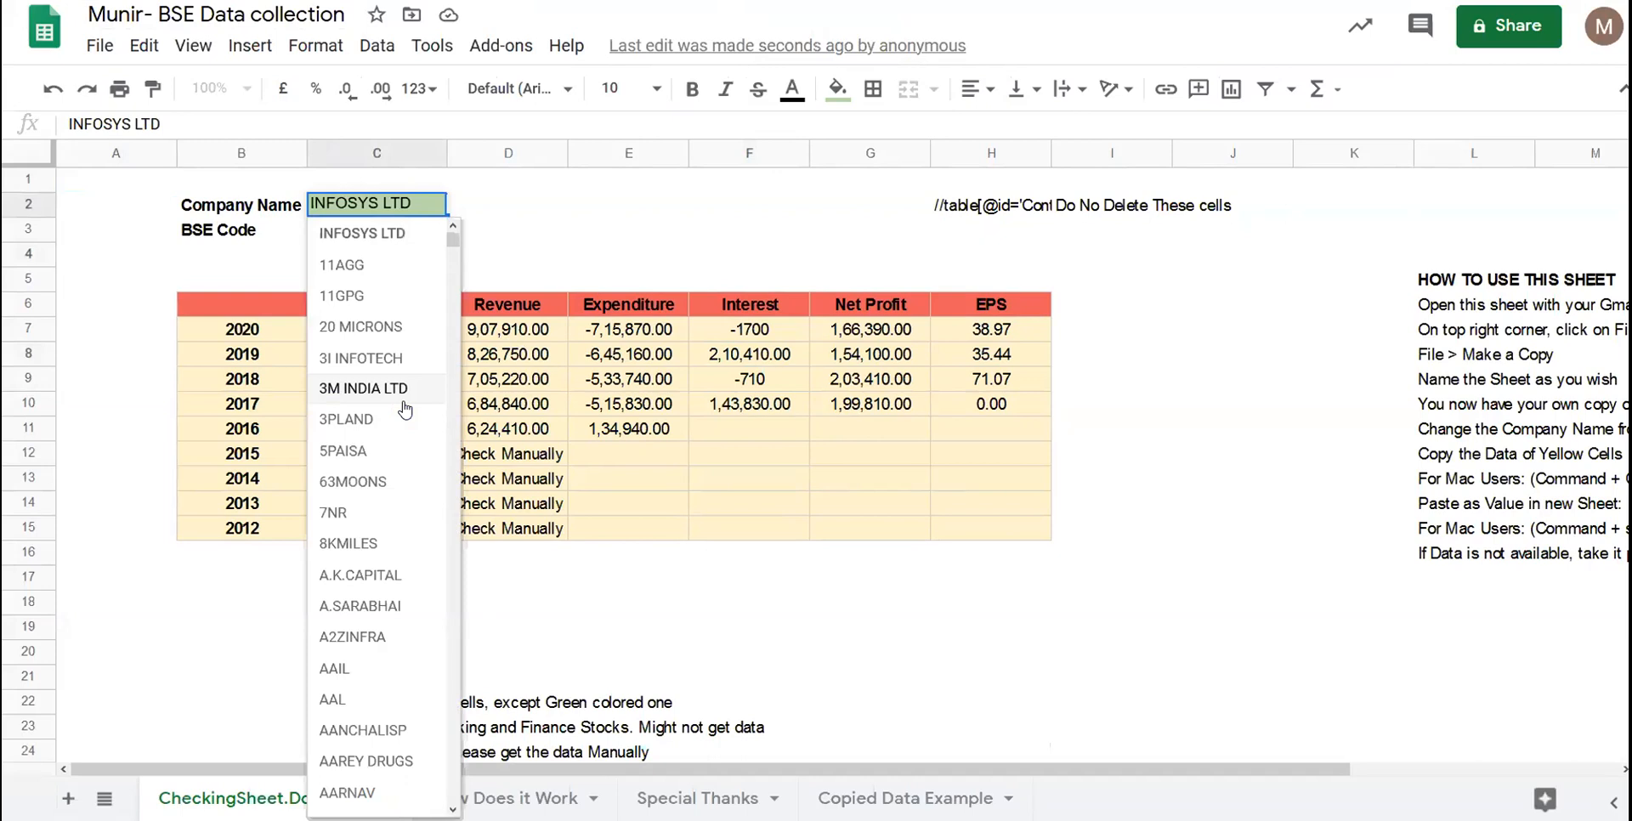
pyautogui.scroll(-20, 404, 411)
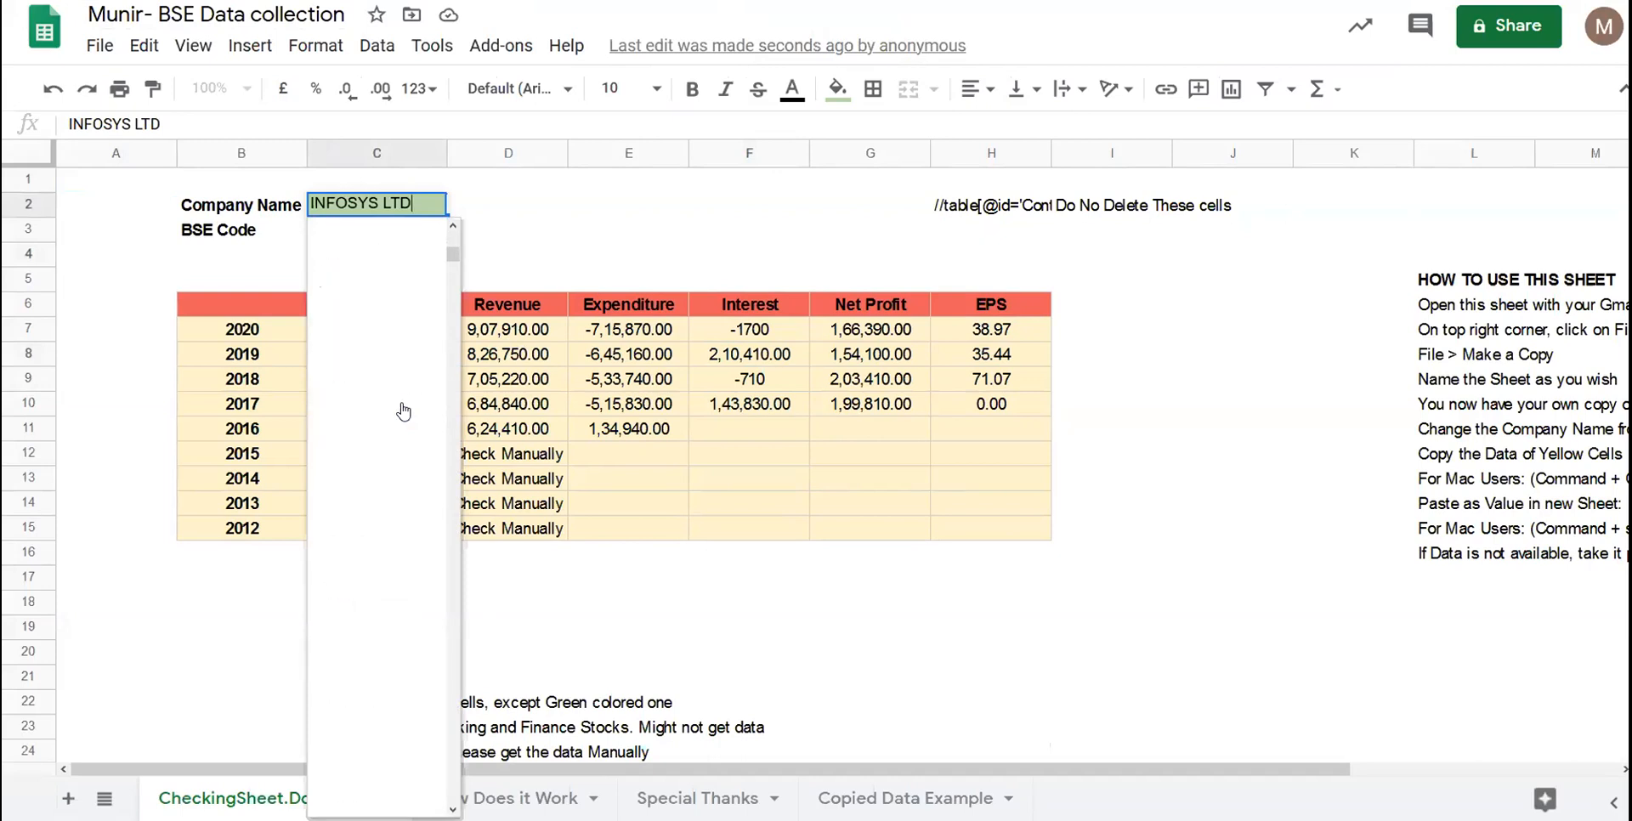
pyautogui.click(423, 378)
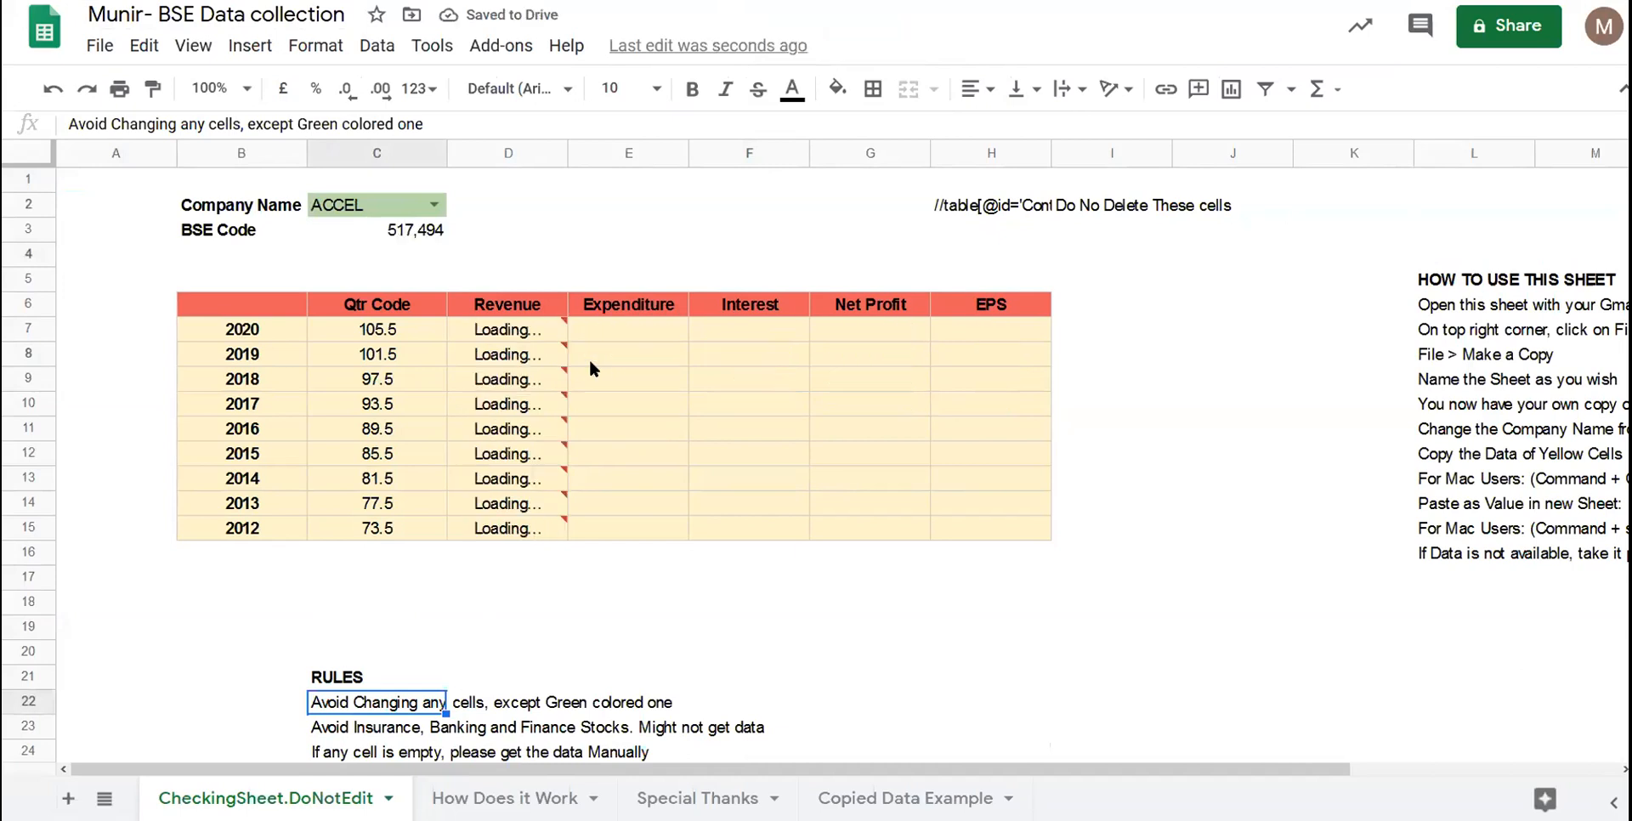
# - Read the instructions about naming the sheet, owning a copy and changing the company
pyautogui.hscroll(5, 1053, 434)
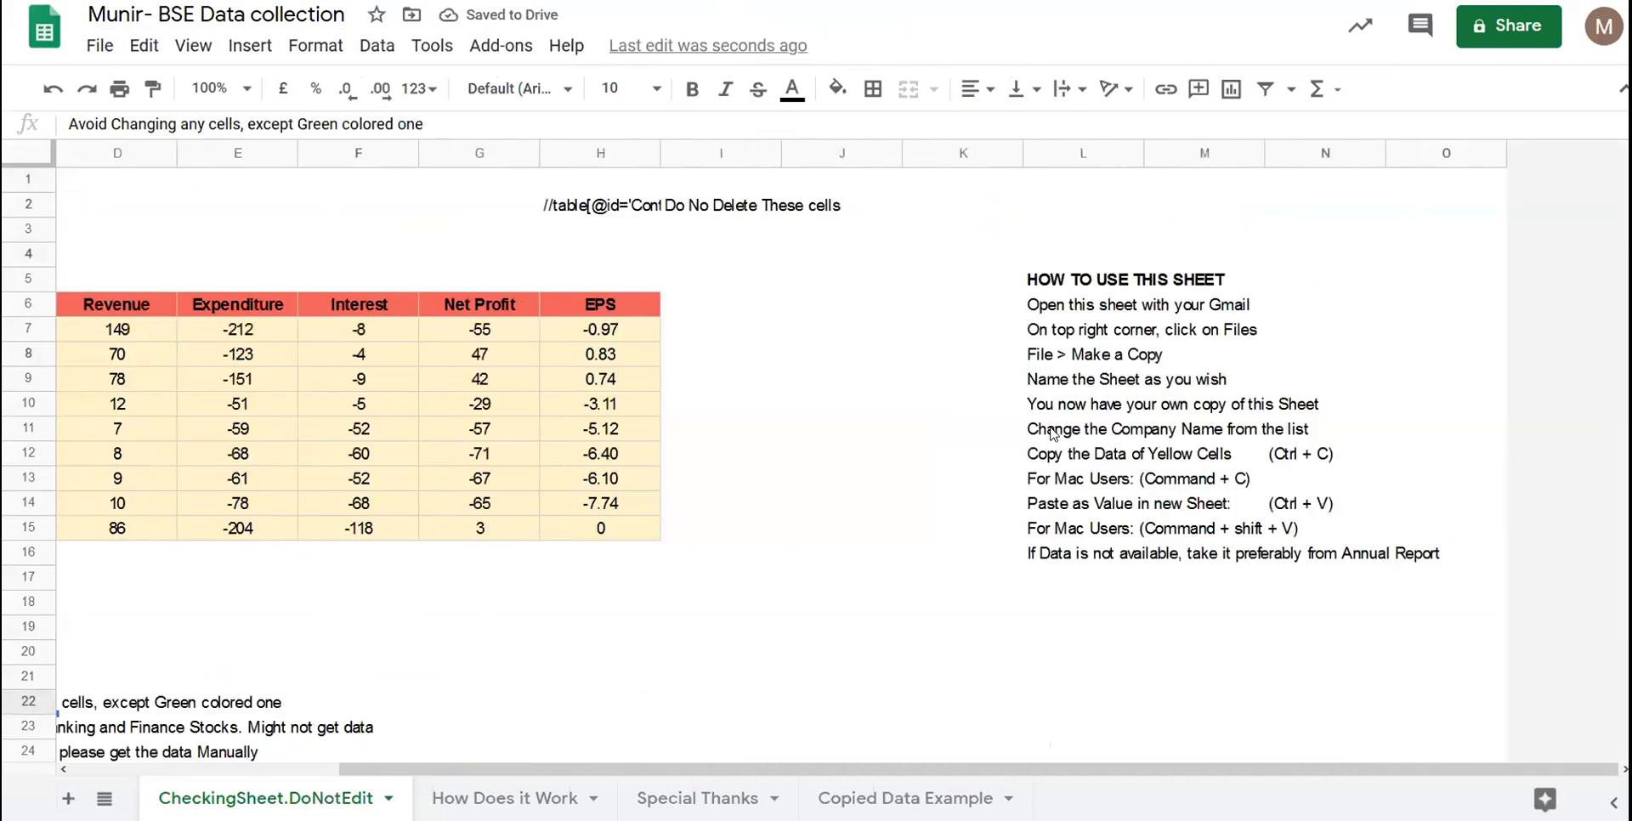
pyautogui.scroll(-1, 1052, 433)
pyautogui.click(1031, 333)
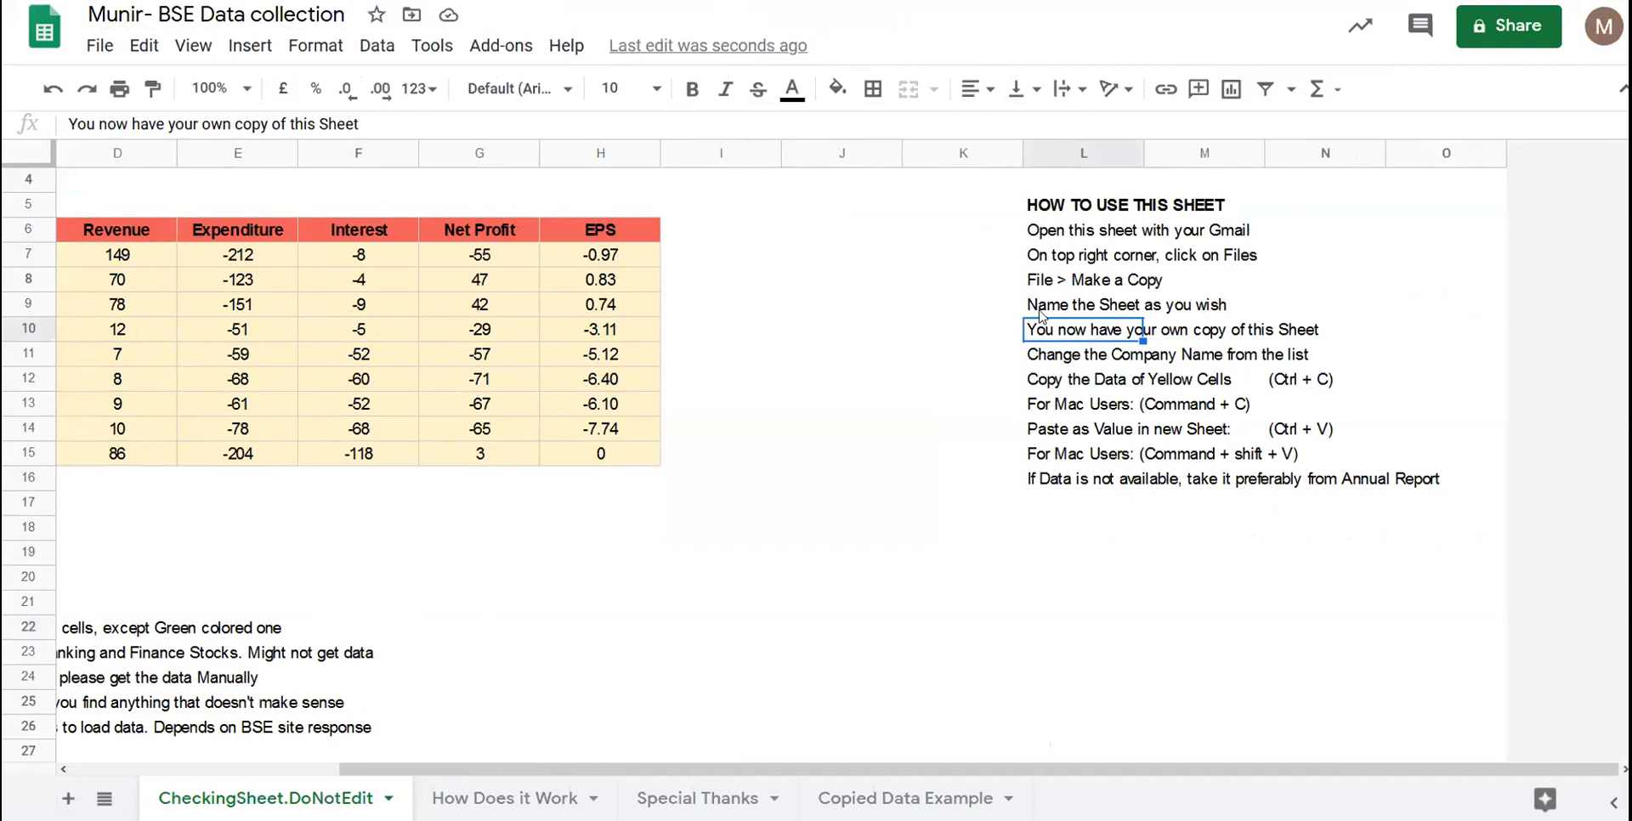
pyautogui.click(1041, 311)
pyautogui.click(1072, 337)
pyautogui.click(1070, 364)
pyautogui.hscroll(-3, 1069, 365)
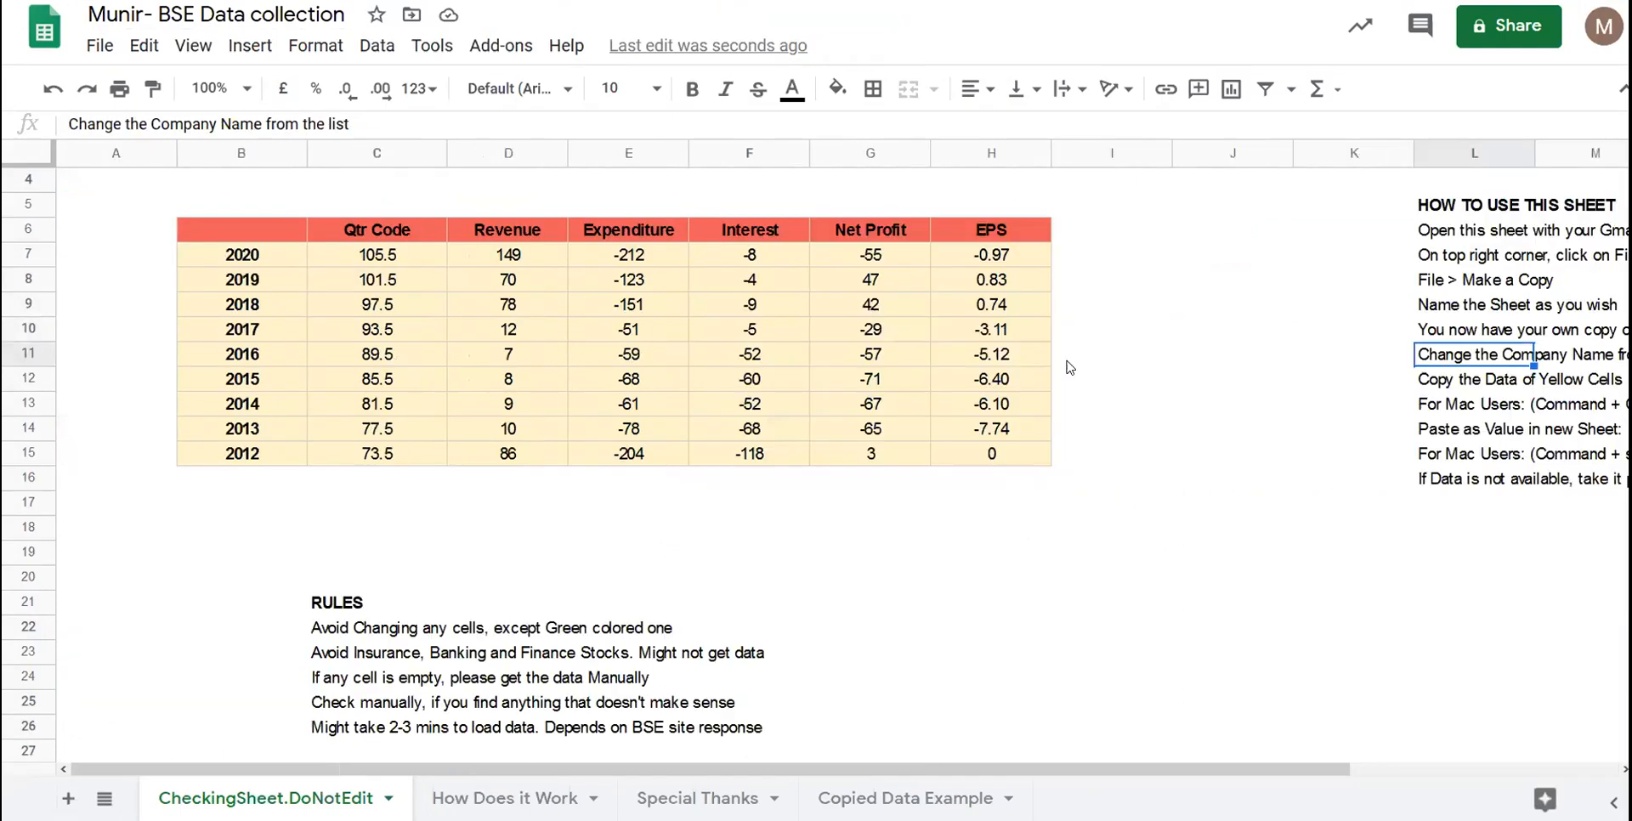
# - Inspect the IMPORTXML formula in D12 and reopen the C2 company names list
pyautogui.click(488, 387)
pyautogui.scroll(1, 452, 345)
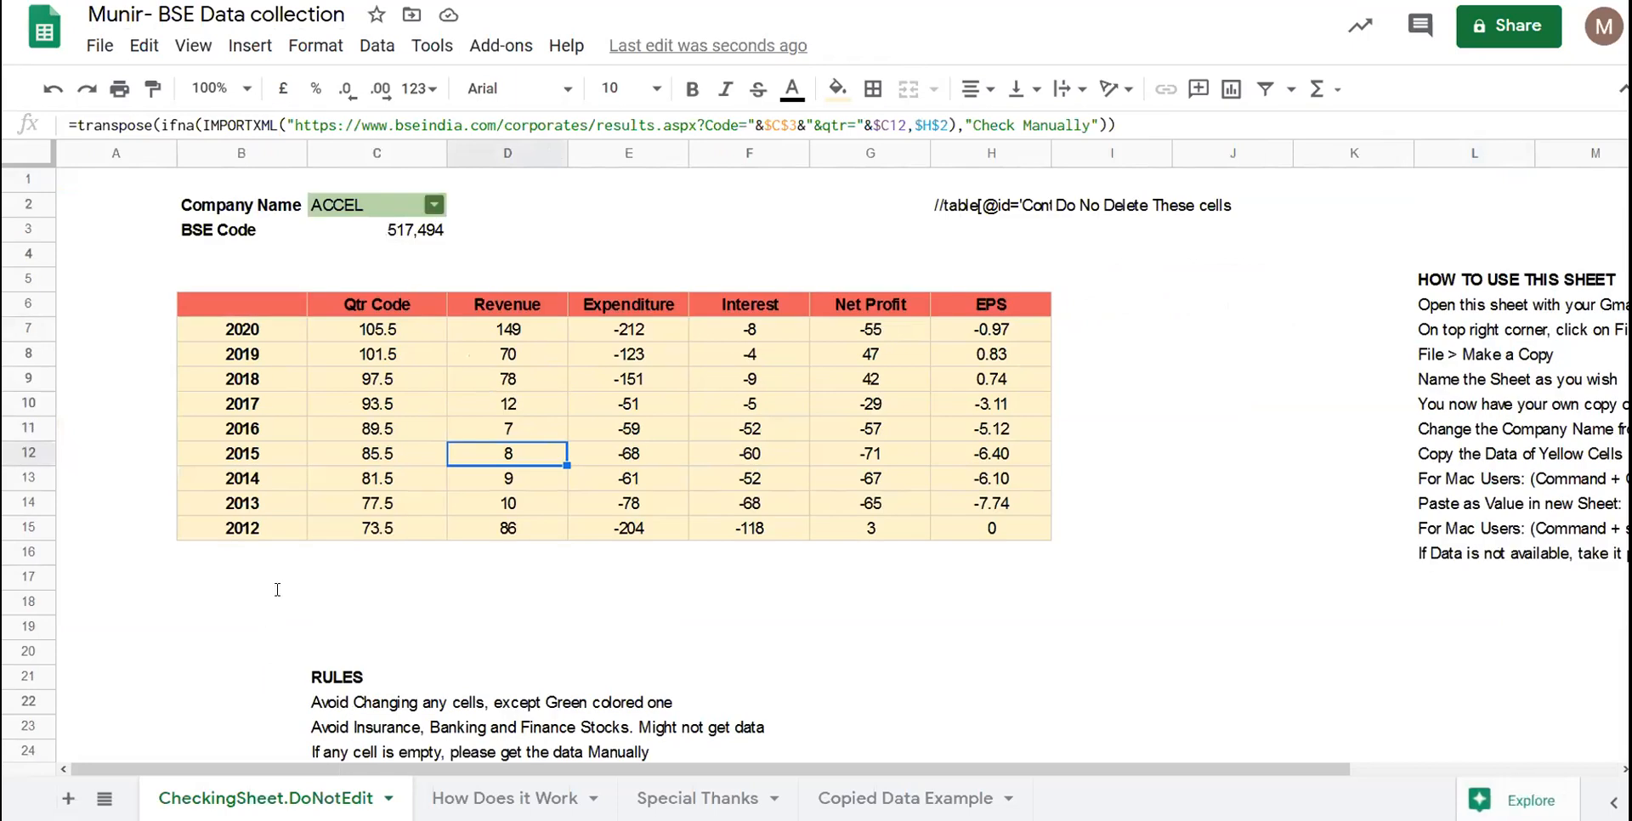
pyautogui.click(435, 205)
pyautogui.scroll(-10, 372, 484)
pyautogui.scroll(-15, 372, 483)
pyautogui.scroll(10, 372, 484)
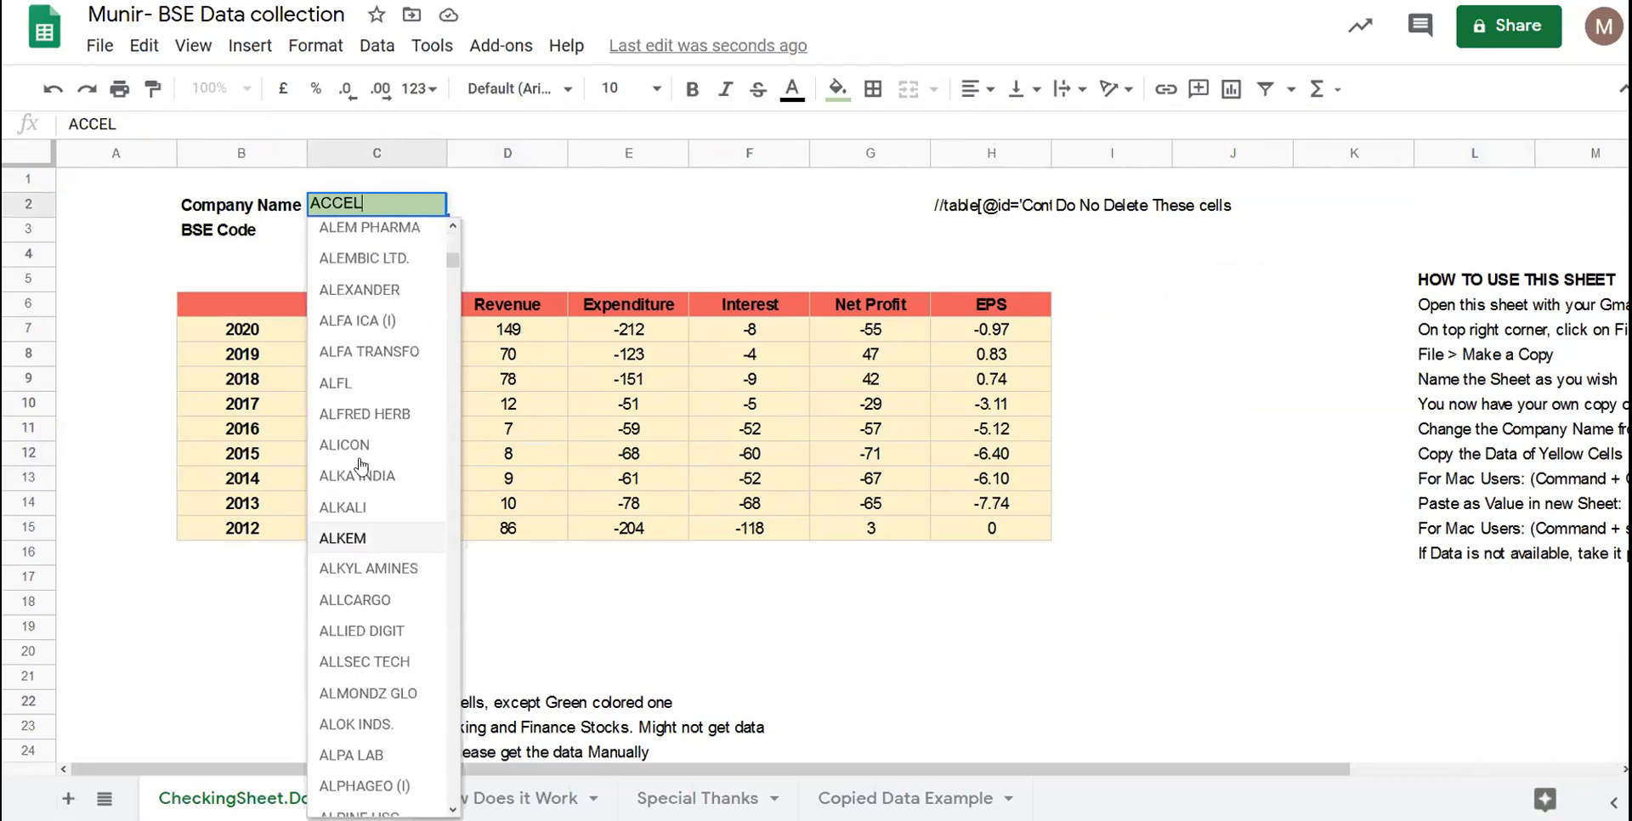
# - Change C2 to AMAR RAJA BA via the 'amar' autocomplete and select the results table
pyautogui.press('BackSpace')
pyautogui.press('BackSpace')
pyautogui.press('BackSpace')
pyautogui.press('BackSpace')
pyautogui.press('BackSpace')
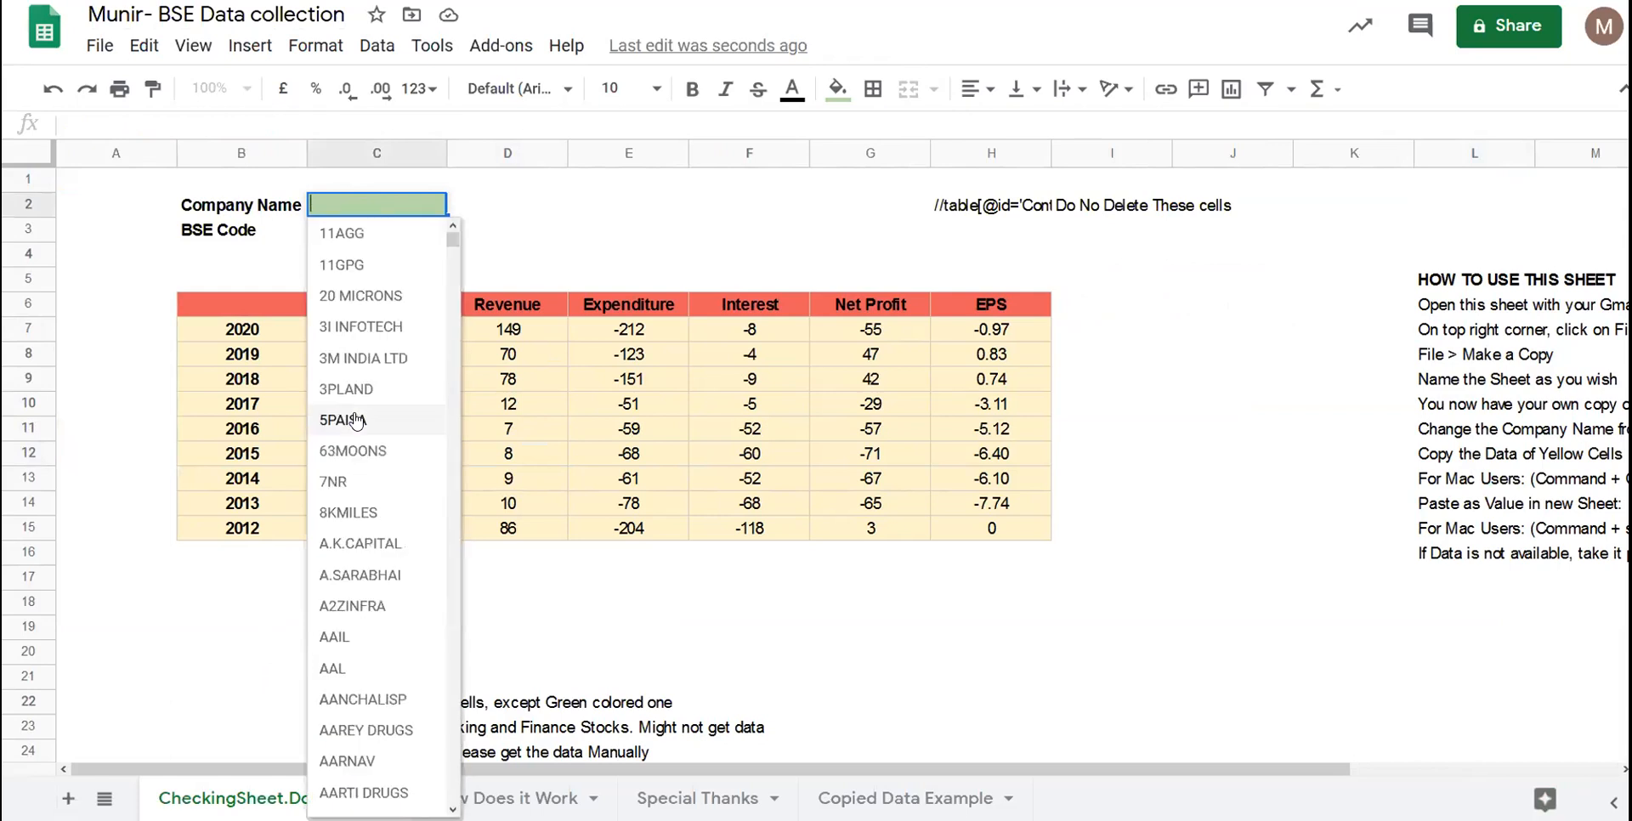
pyautogui.write('amara')
pyautogui.press('BackSpace')
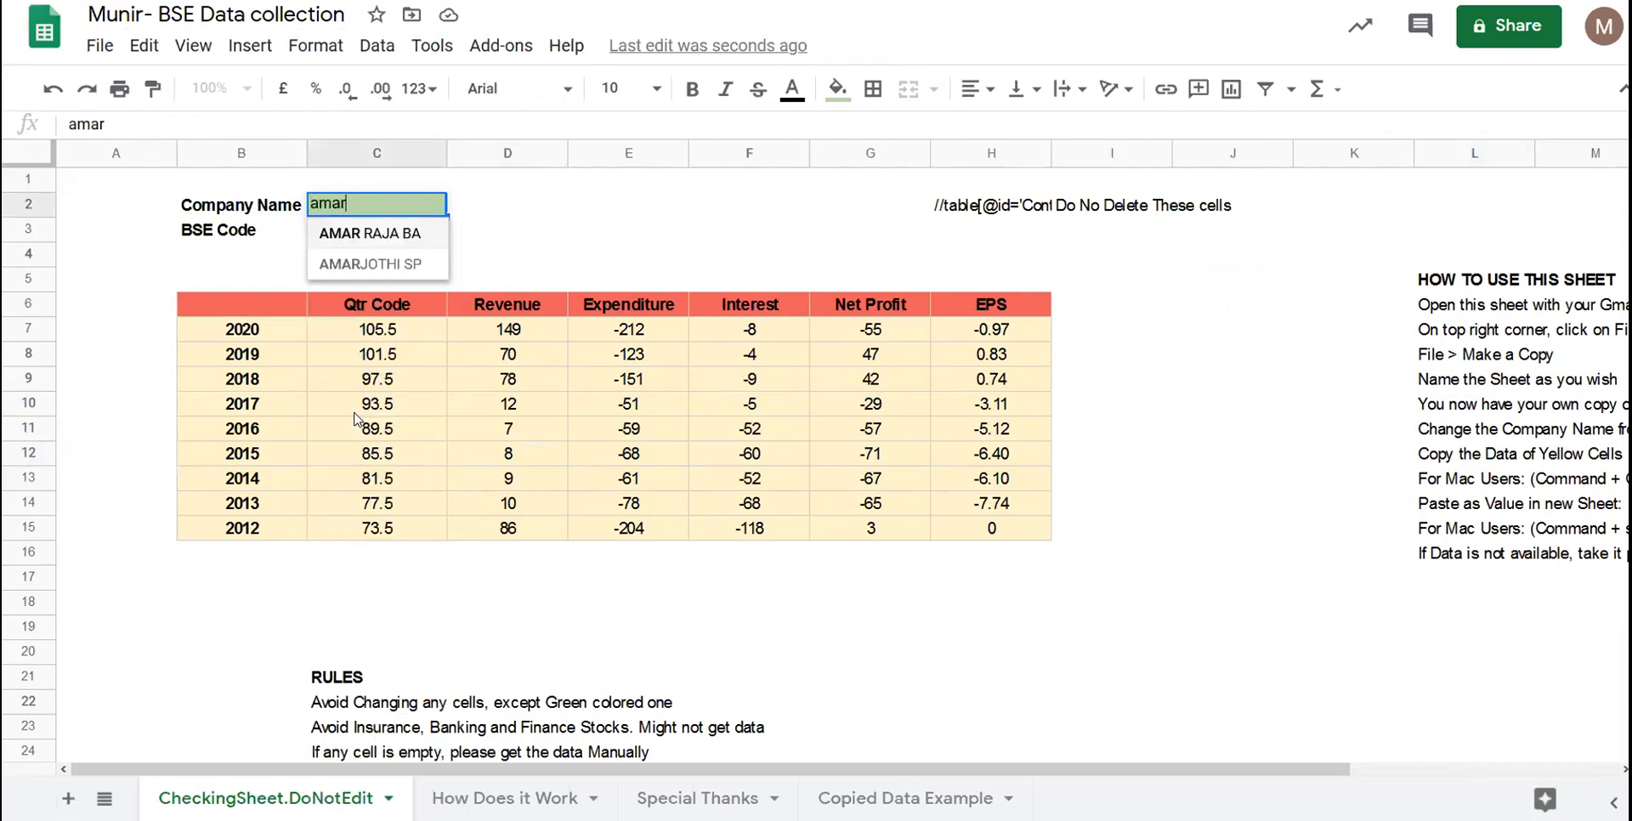
pyautogui.click(387, 234)
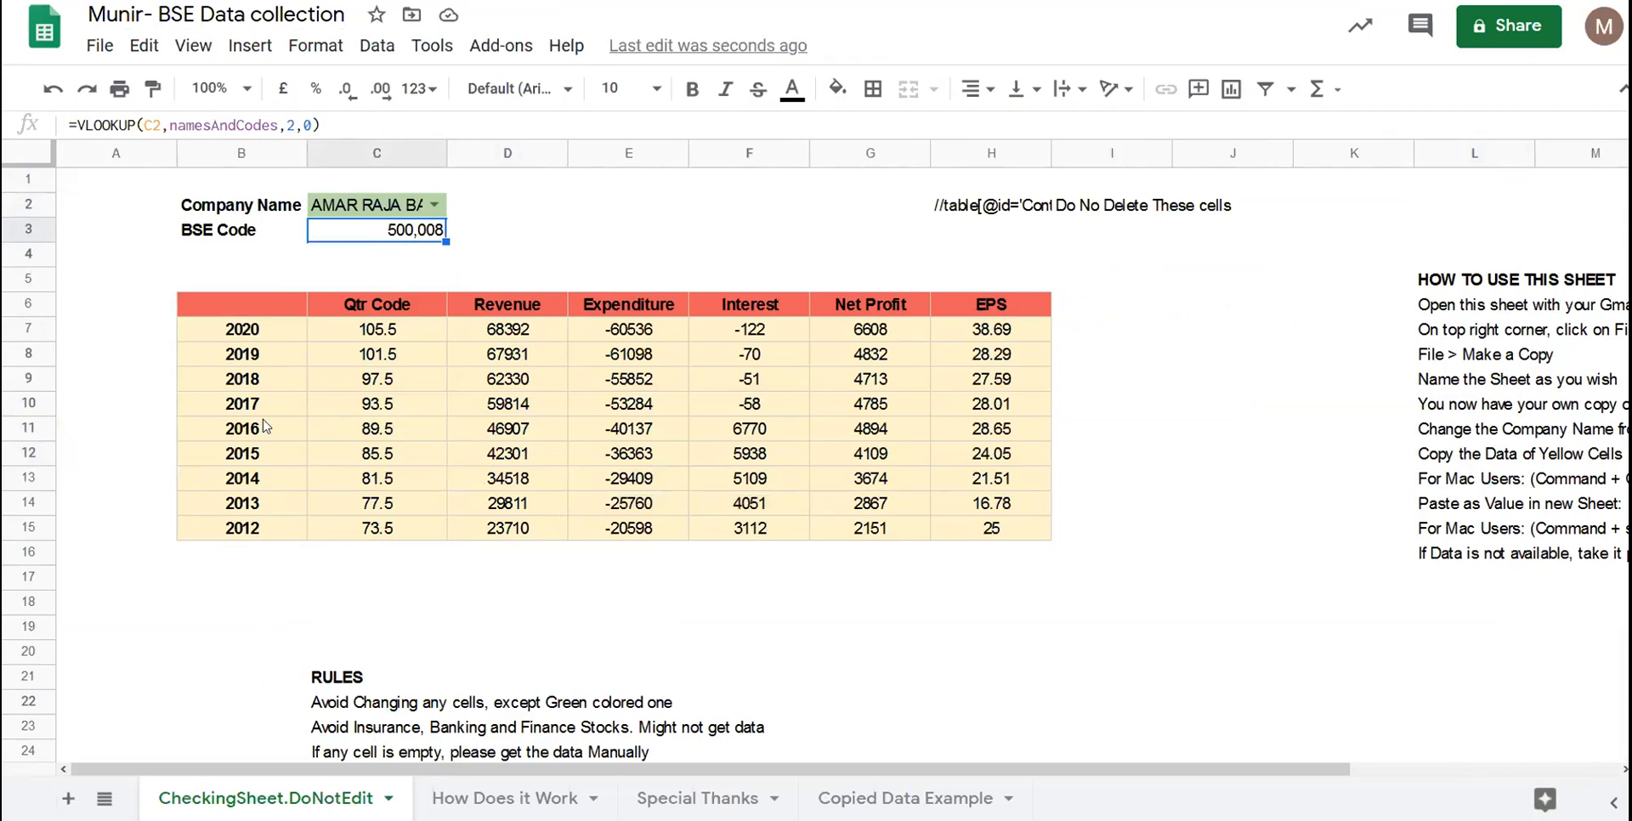
pyautogui.moveTo(247, 306); pyautogui.dragTo(938, 522)
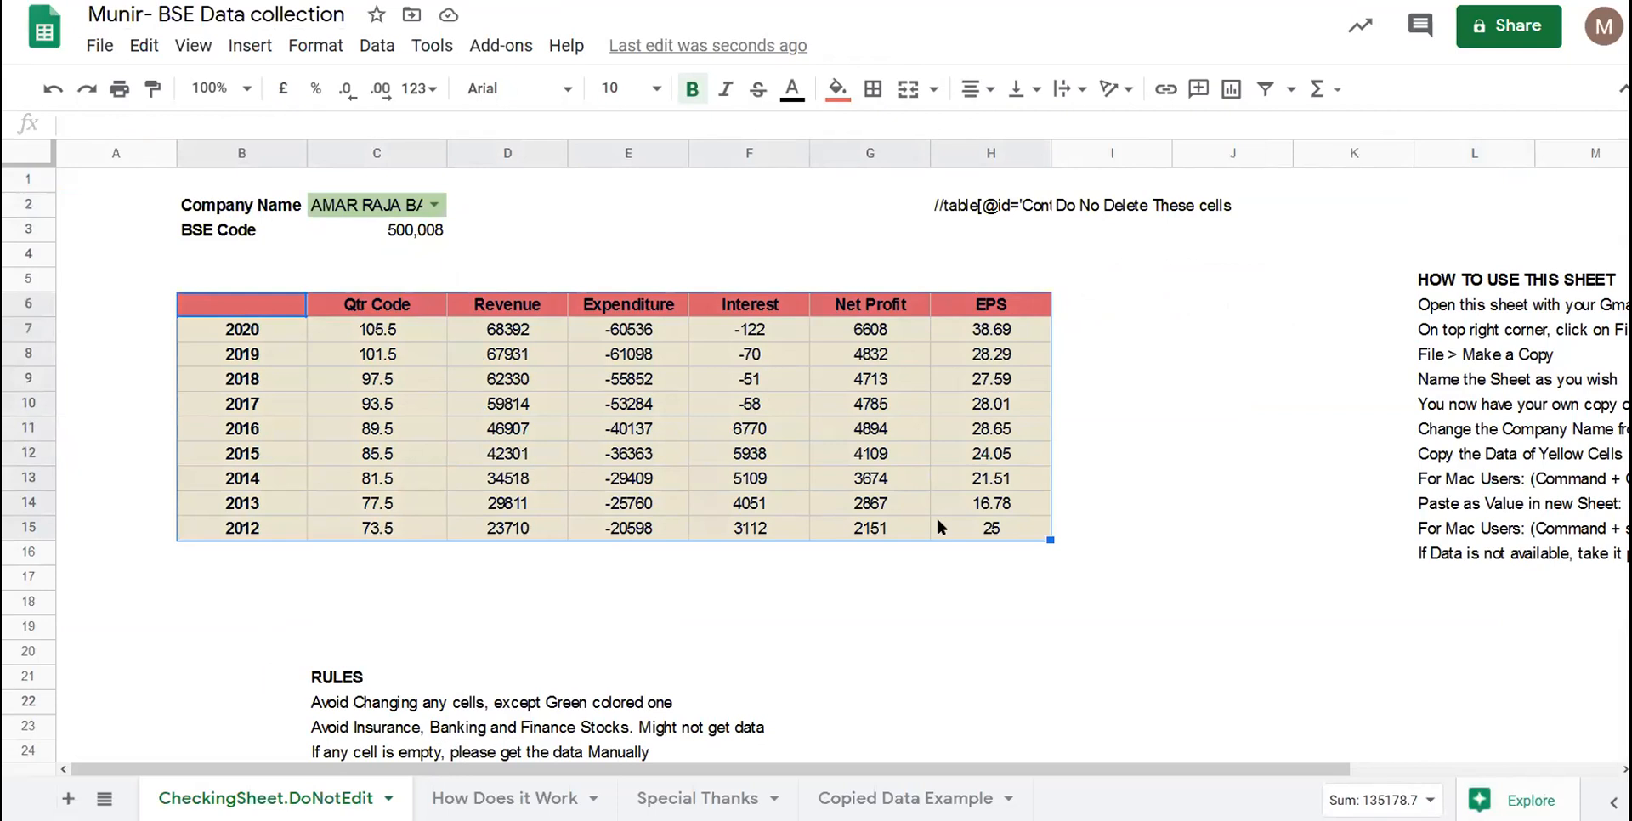
# - Copy the results table B6:H15 and add a new blank Sheet8
pyautogui.click(937, 520)
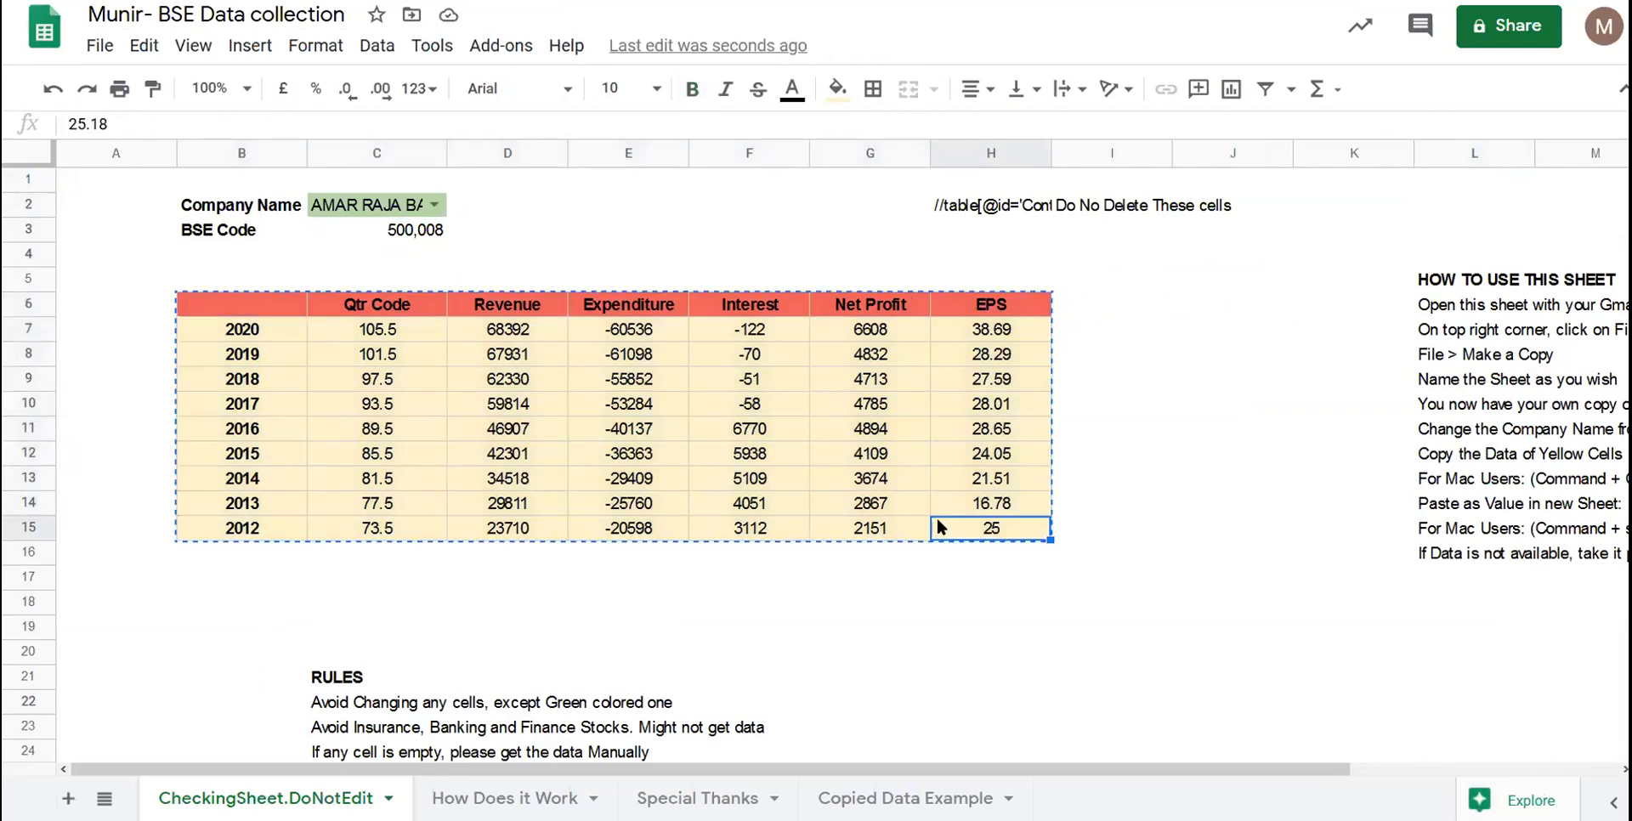
pyautogui.moveTo(244, 306); pyautogui.dragTo(995, 537)
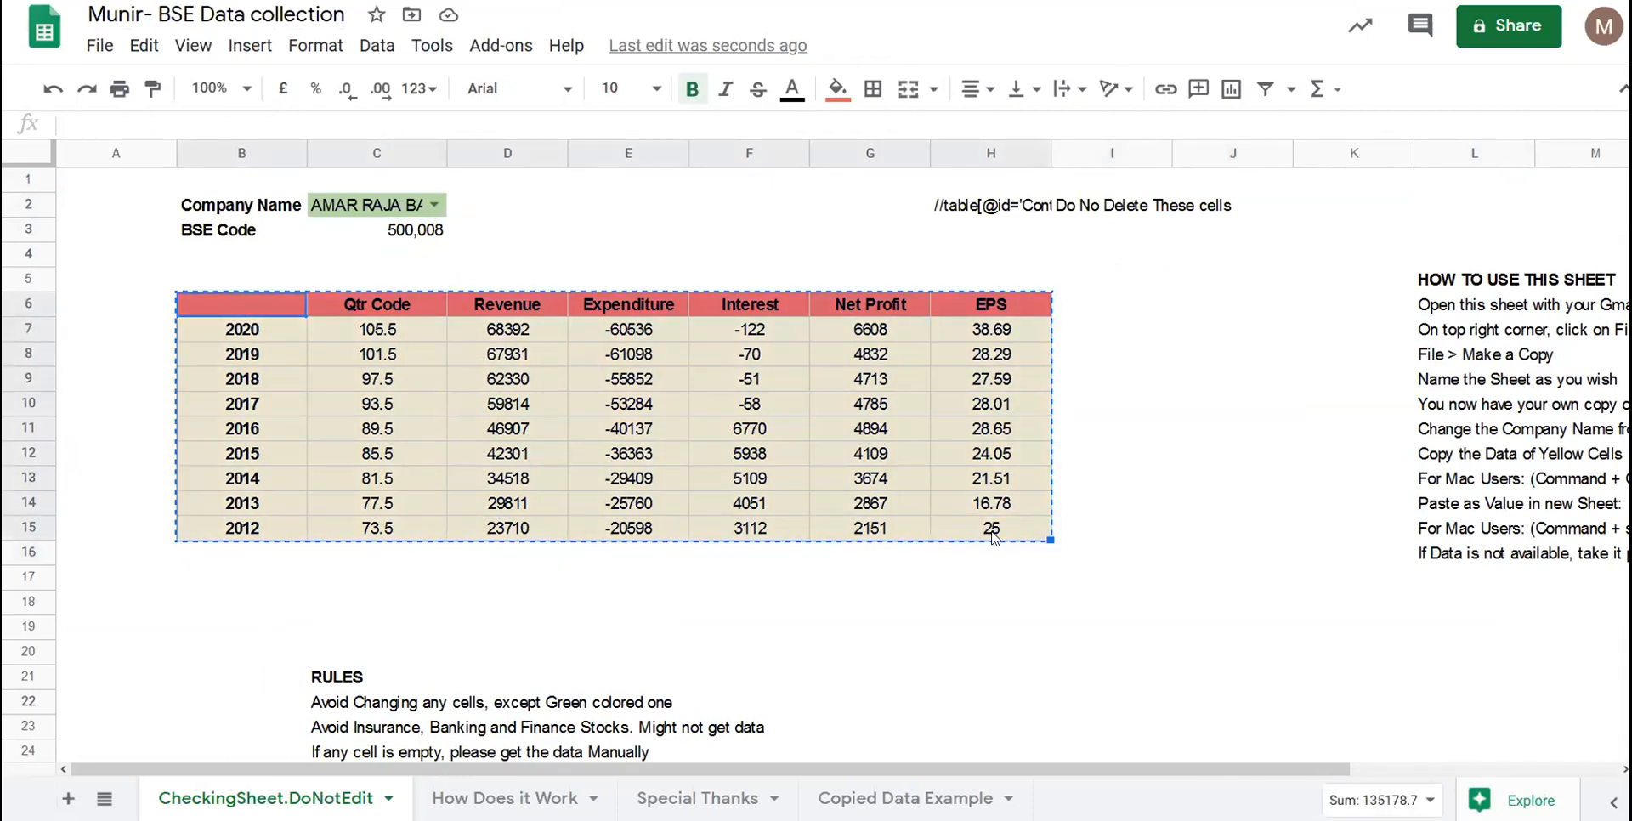
pyautogui.rightClick(980, 463)
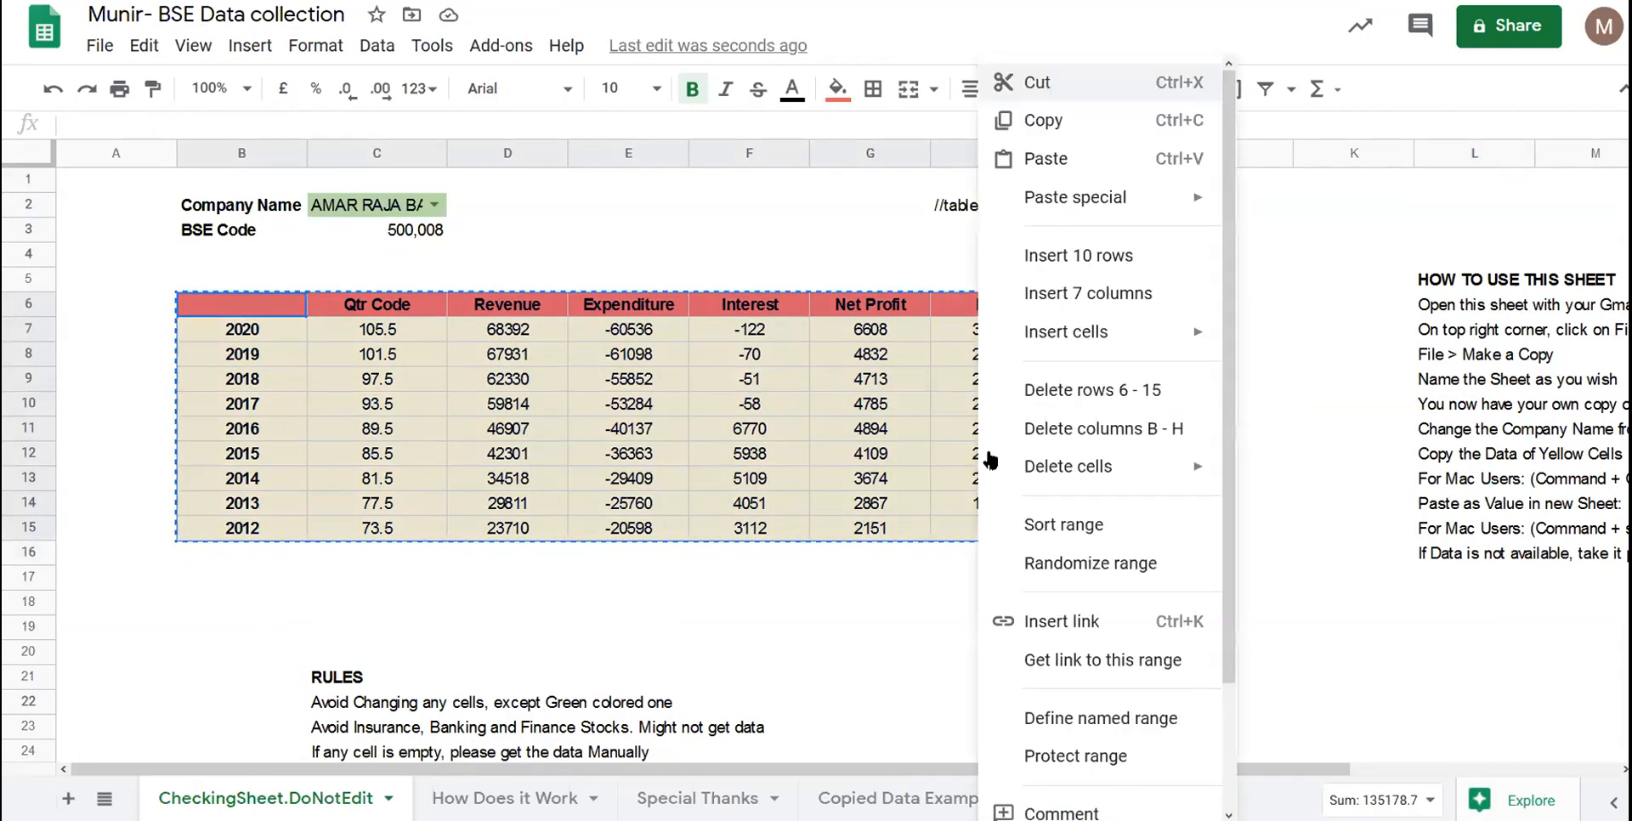
pyautogui.click(1118, 124)
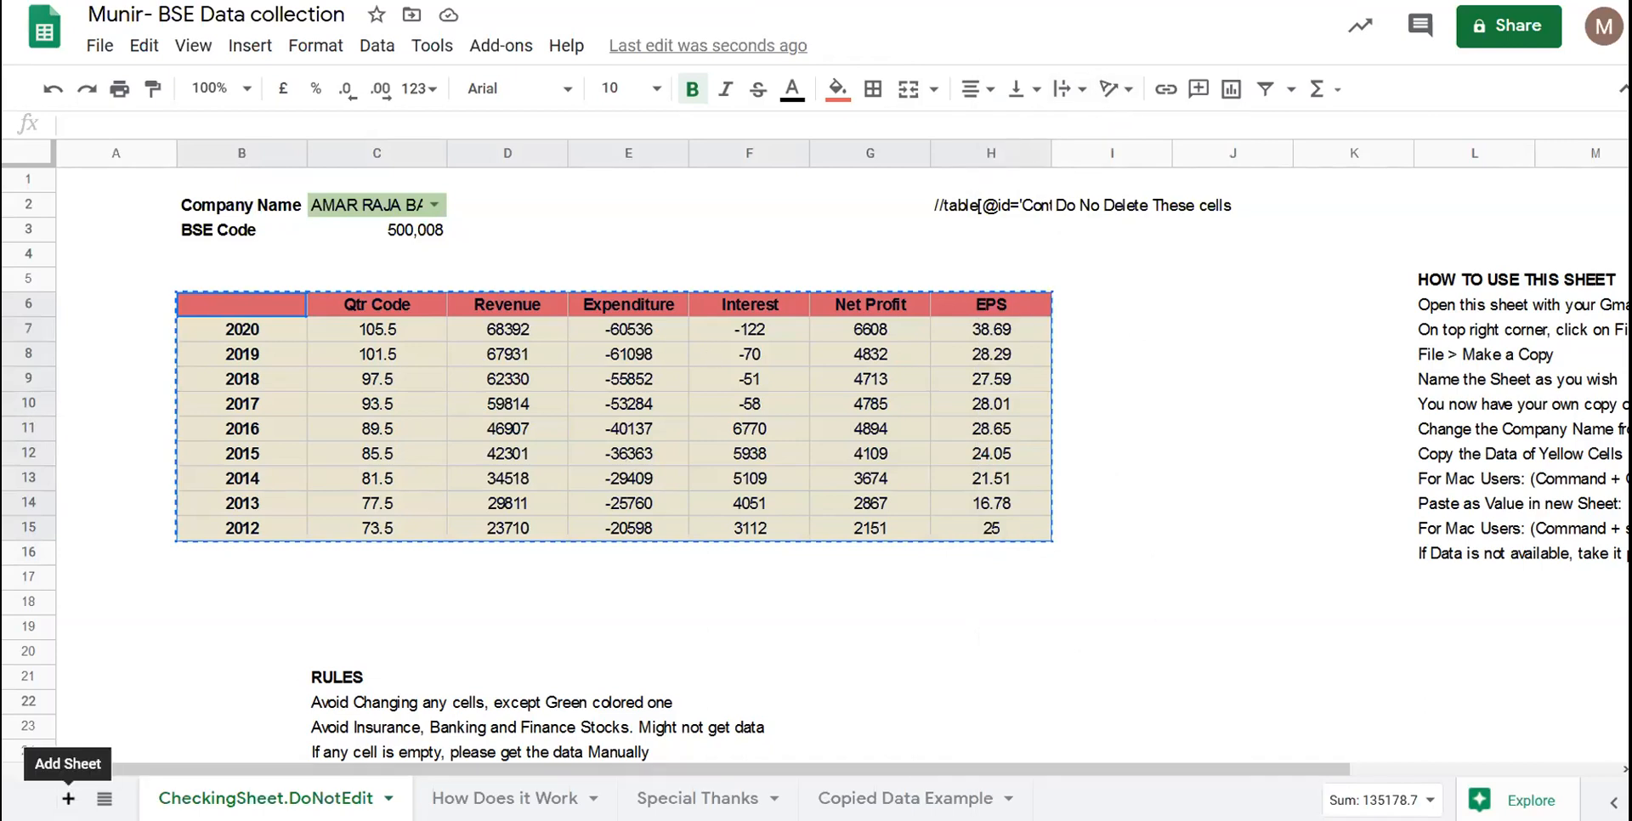
pyautogui.click(68, 799)
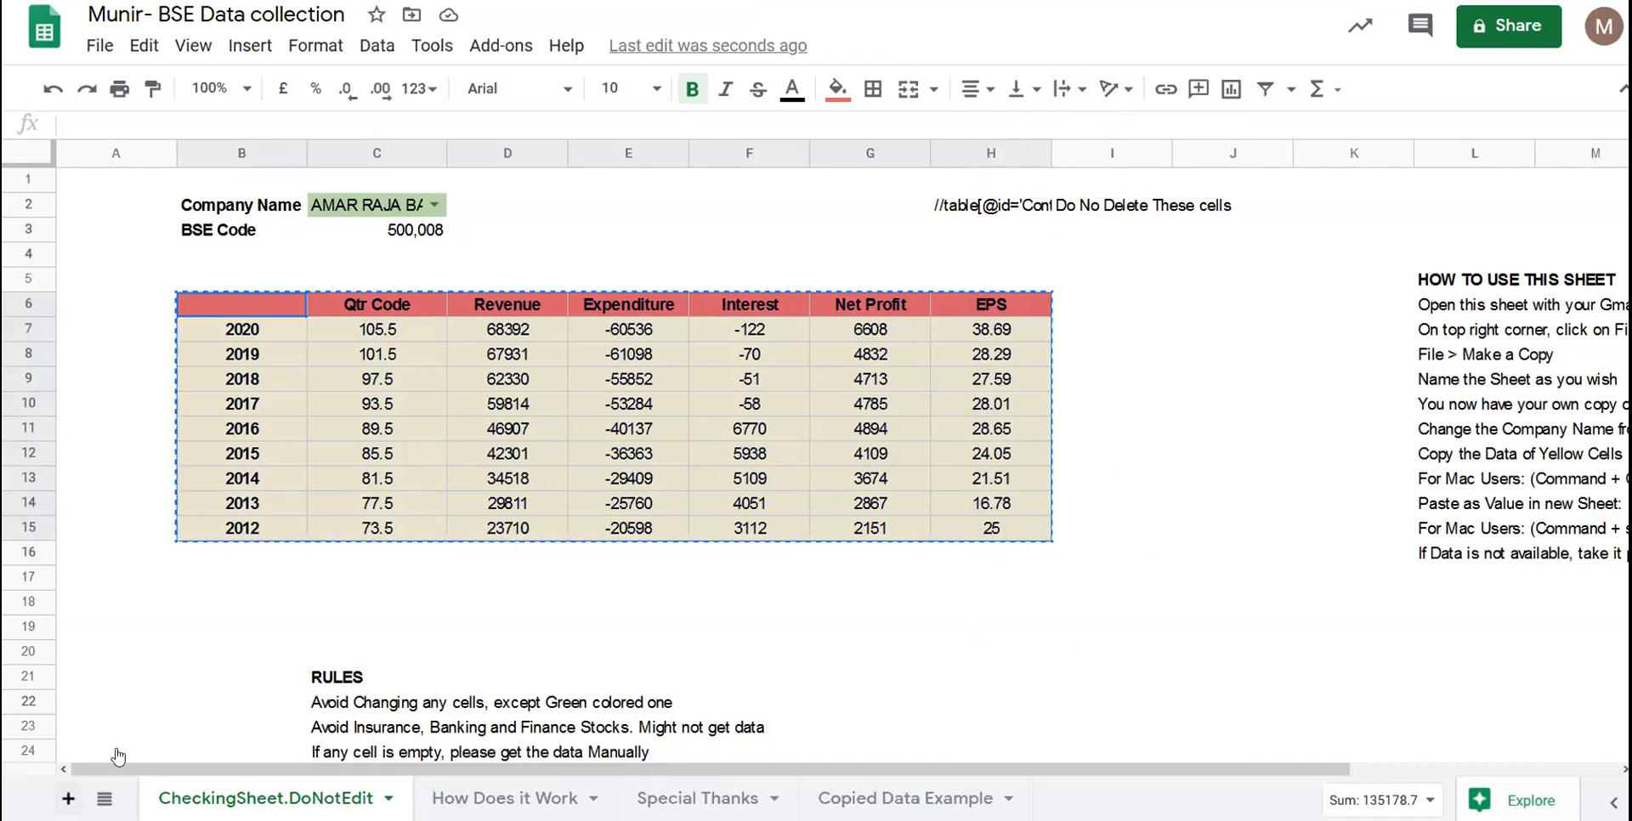
pyautogui.click(238, 302)
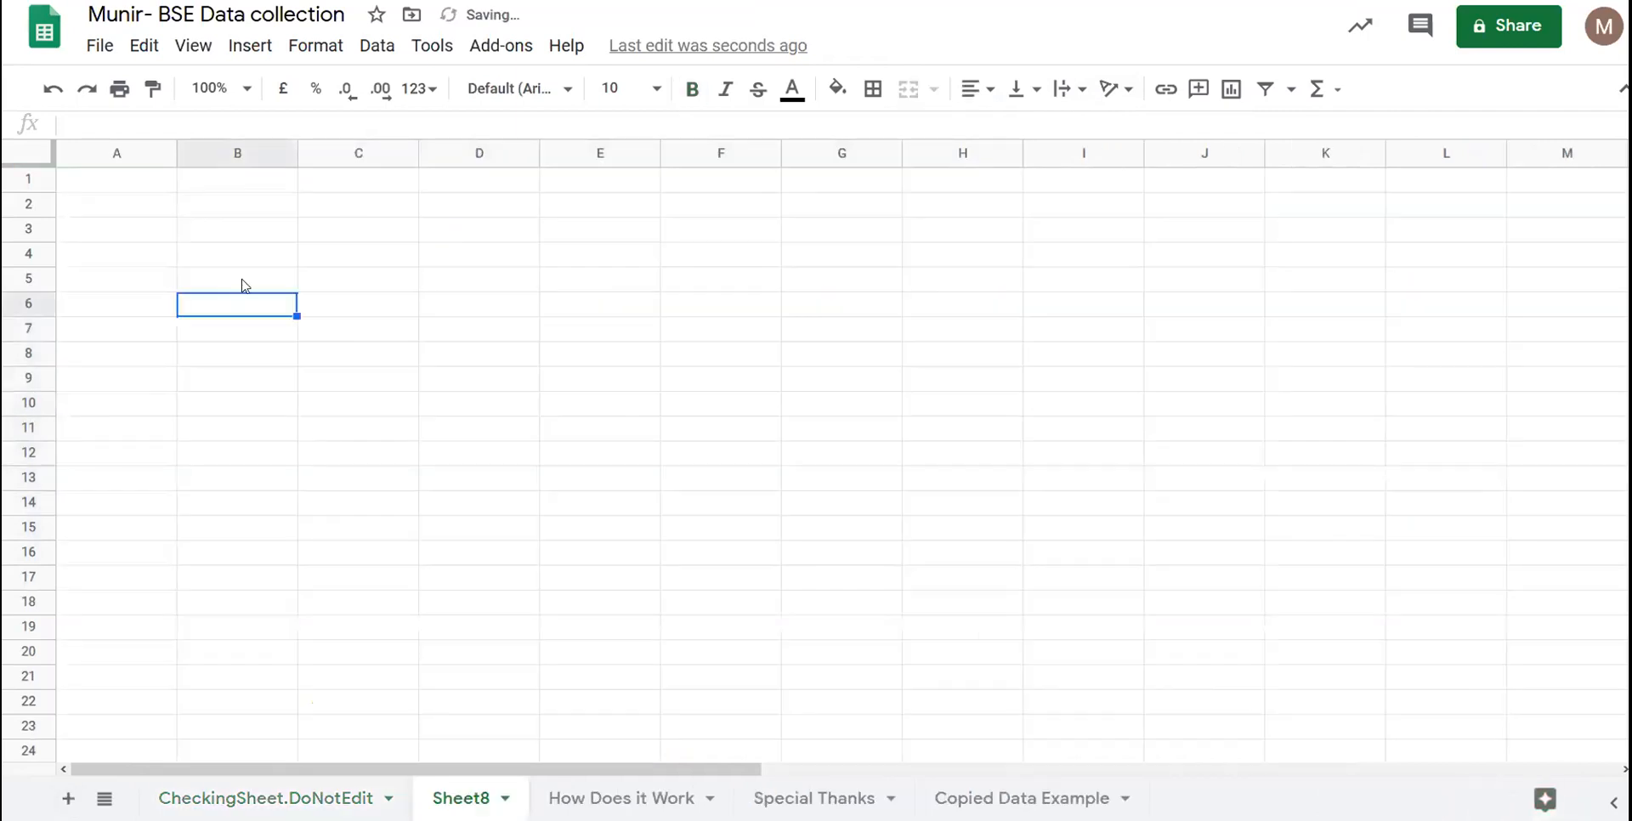
# - Paste the AMAR RAJA BA yearly table into Sheet8 starting at B5
pyautogui.click(245, 285)
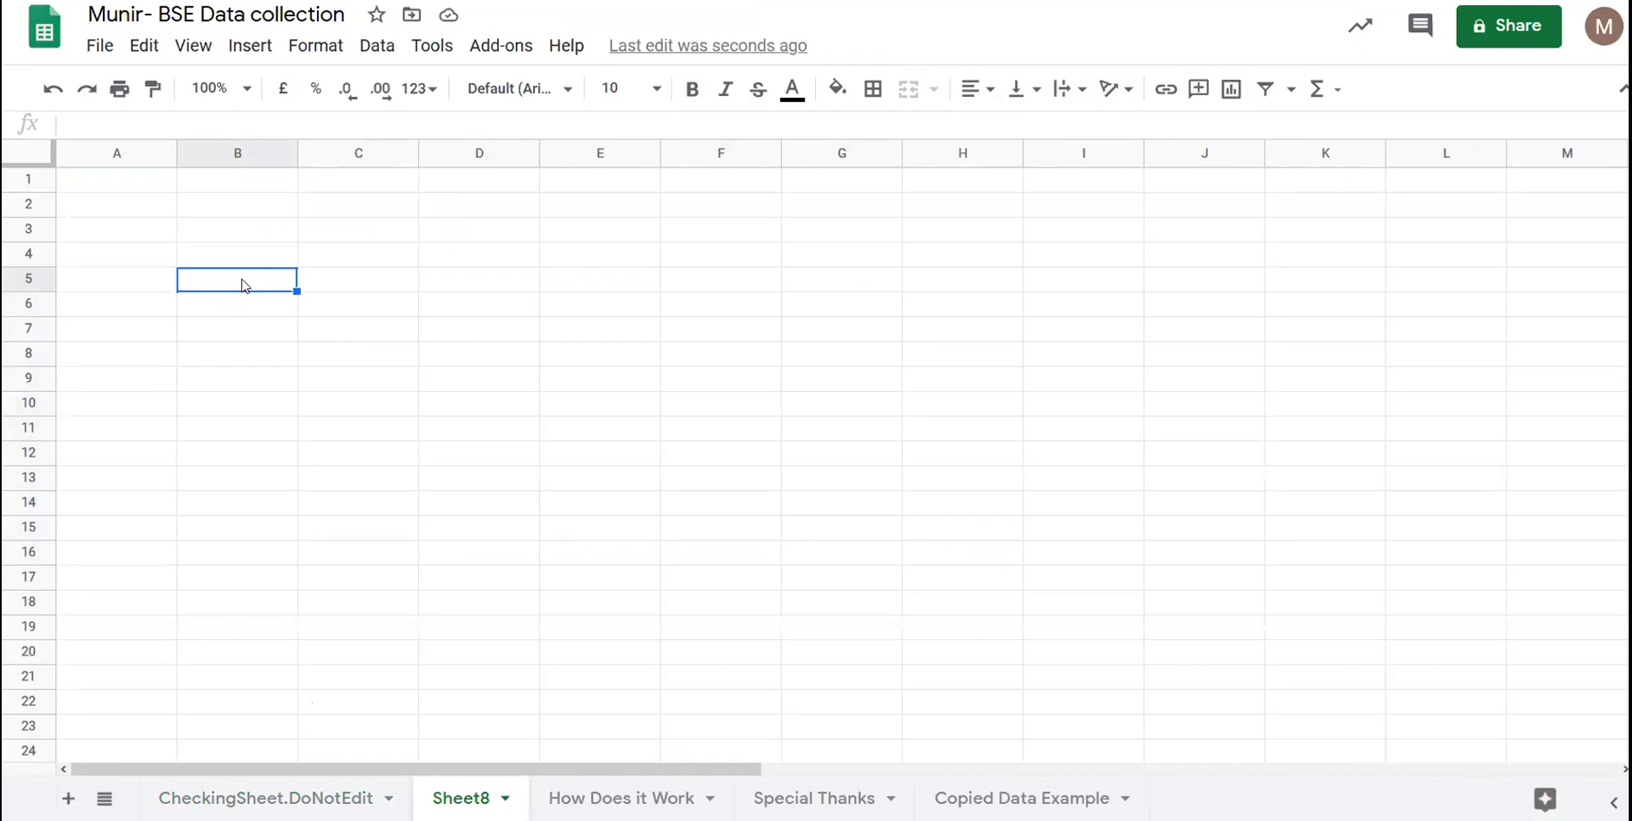
pyautogui.hotkey('ctrl', 'v')
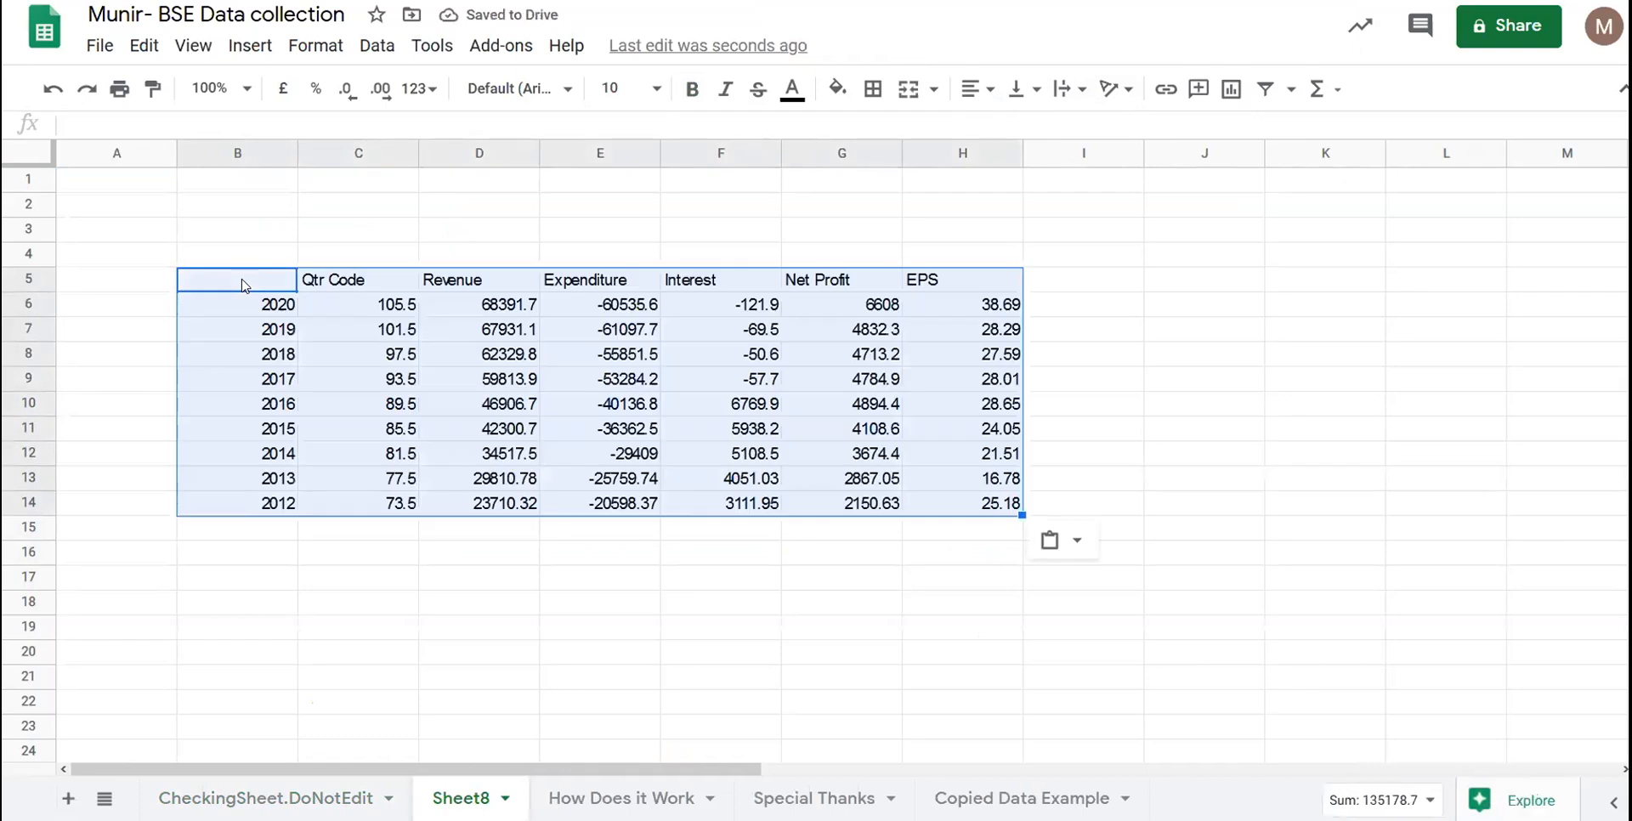
pyautogui.scroll(-7, 244, 284)
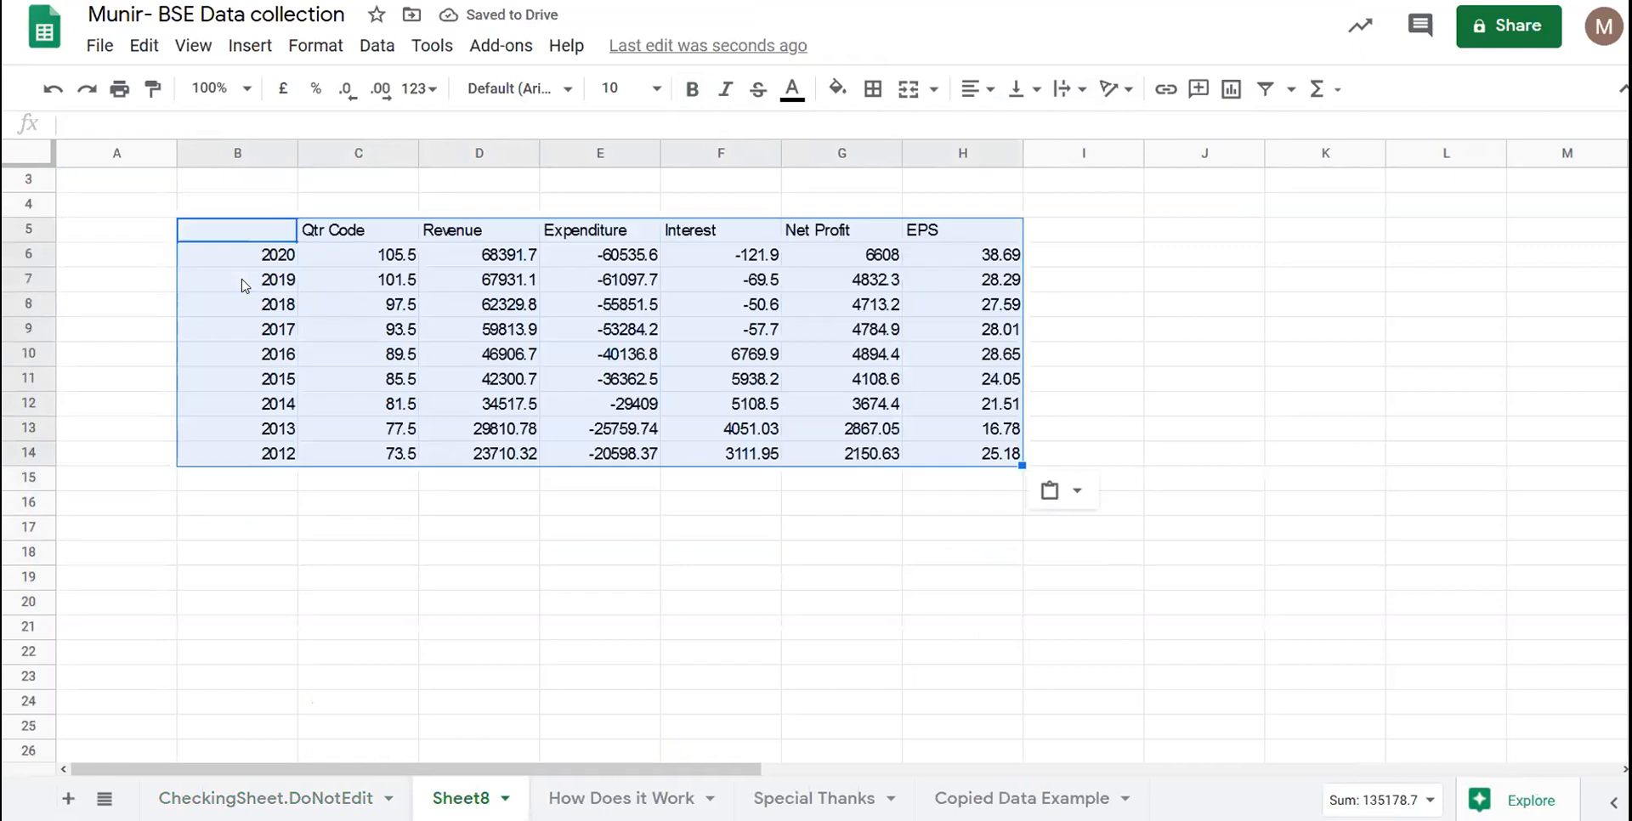
pyautogui.scroll(3, 298, 527)
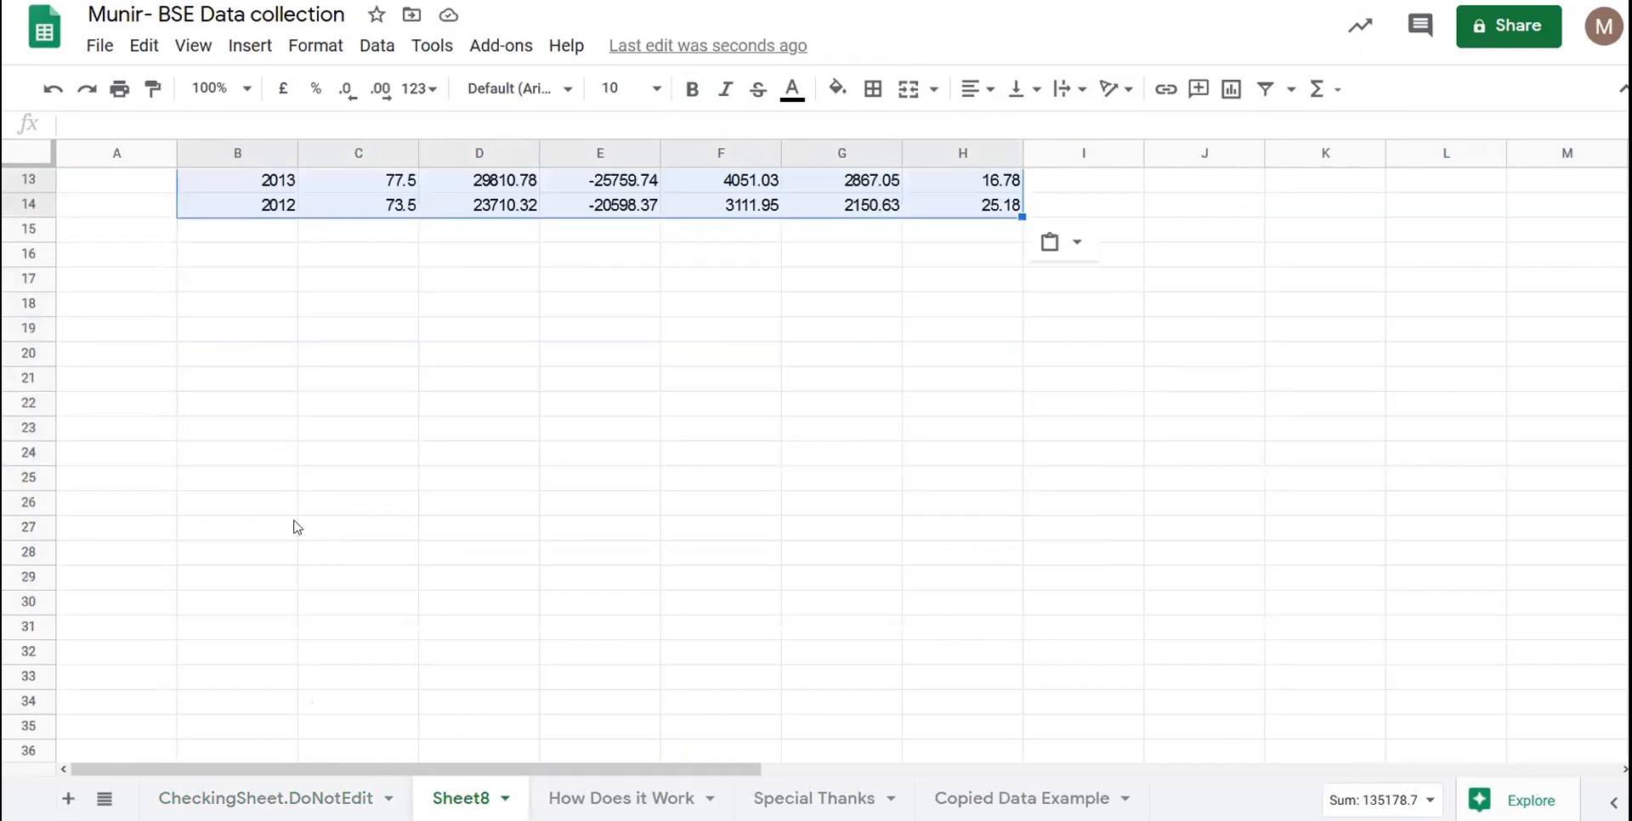
# - Try Paste values only at B18, then undo that second copy
pyautogui.click(277, 285)
pyautogui.rightClick(268, 284)
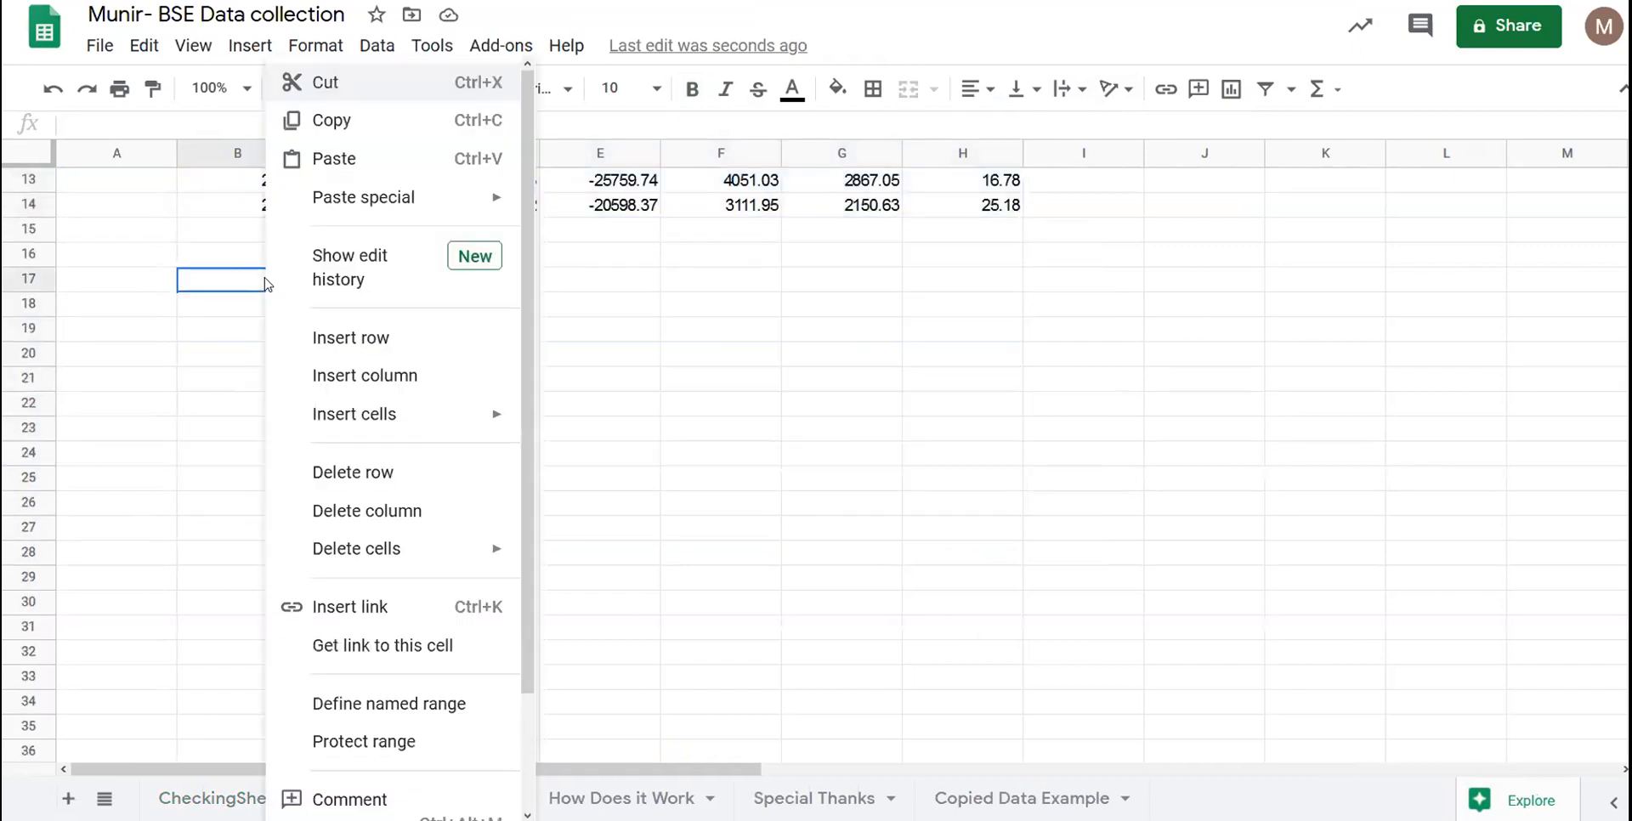
pyautogui.click(219, 376)
pyautogui.scroll(-5, 219, 379)
pyautogui.scroll(6, 221, 383)
pyautogui.scroll(-2, 220, 382)
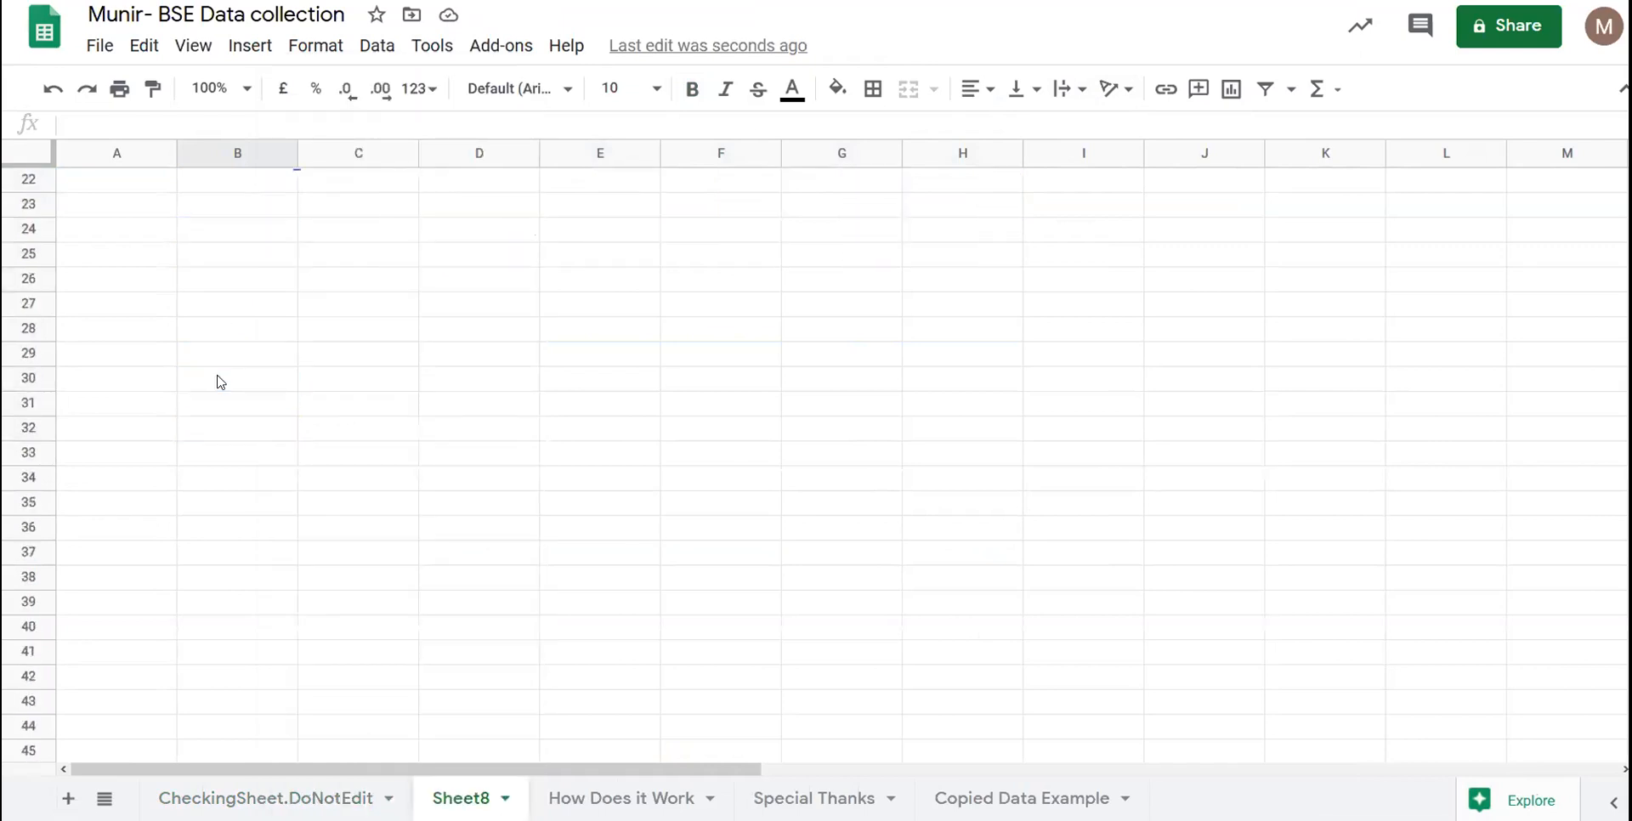
pyautogui.scroll(5, 220, 383)
pyautogui.click(301, 616)
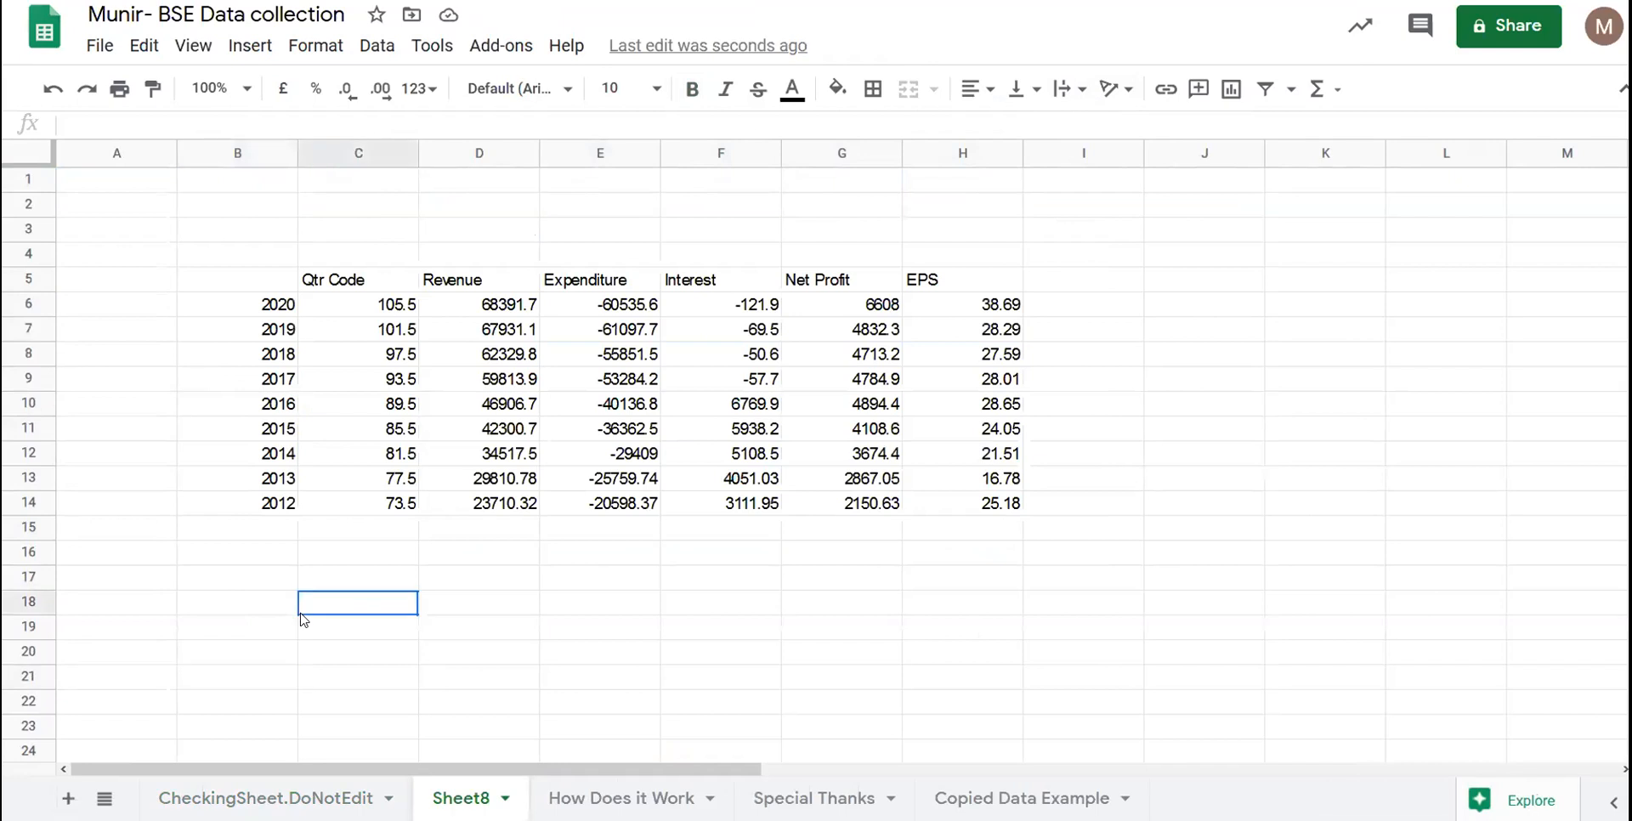
pyautogui.click(259, 610)
pyautogui.rightClick(259, 609)
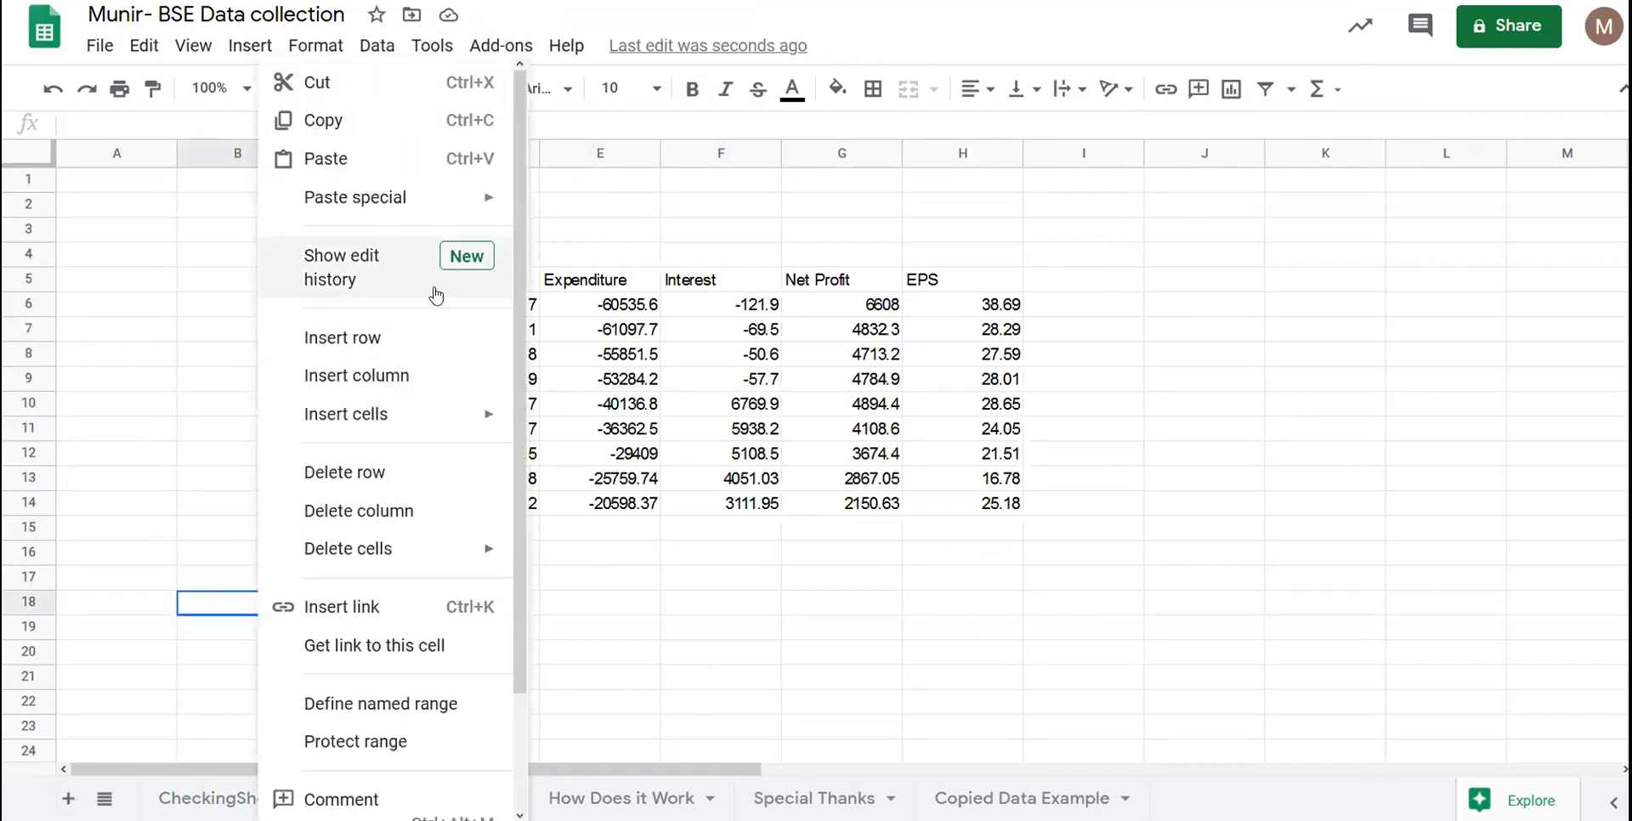
pyautogui.moveTo(439, 208)
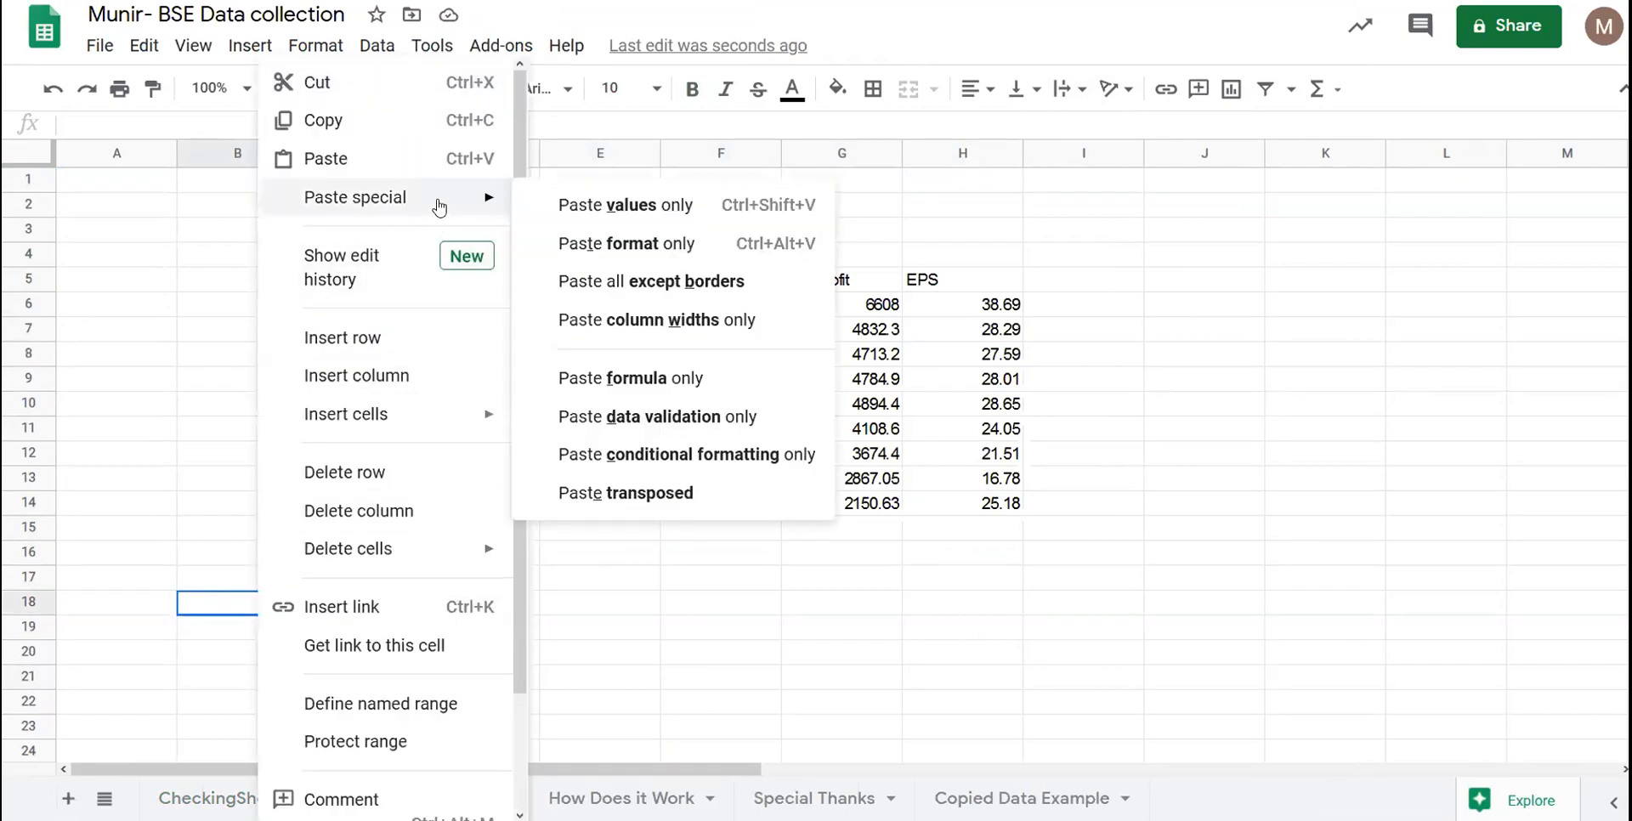
pyautogui.click(585, 213)
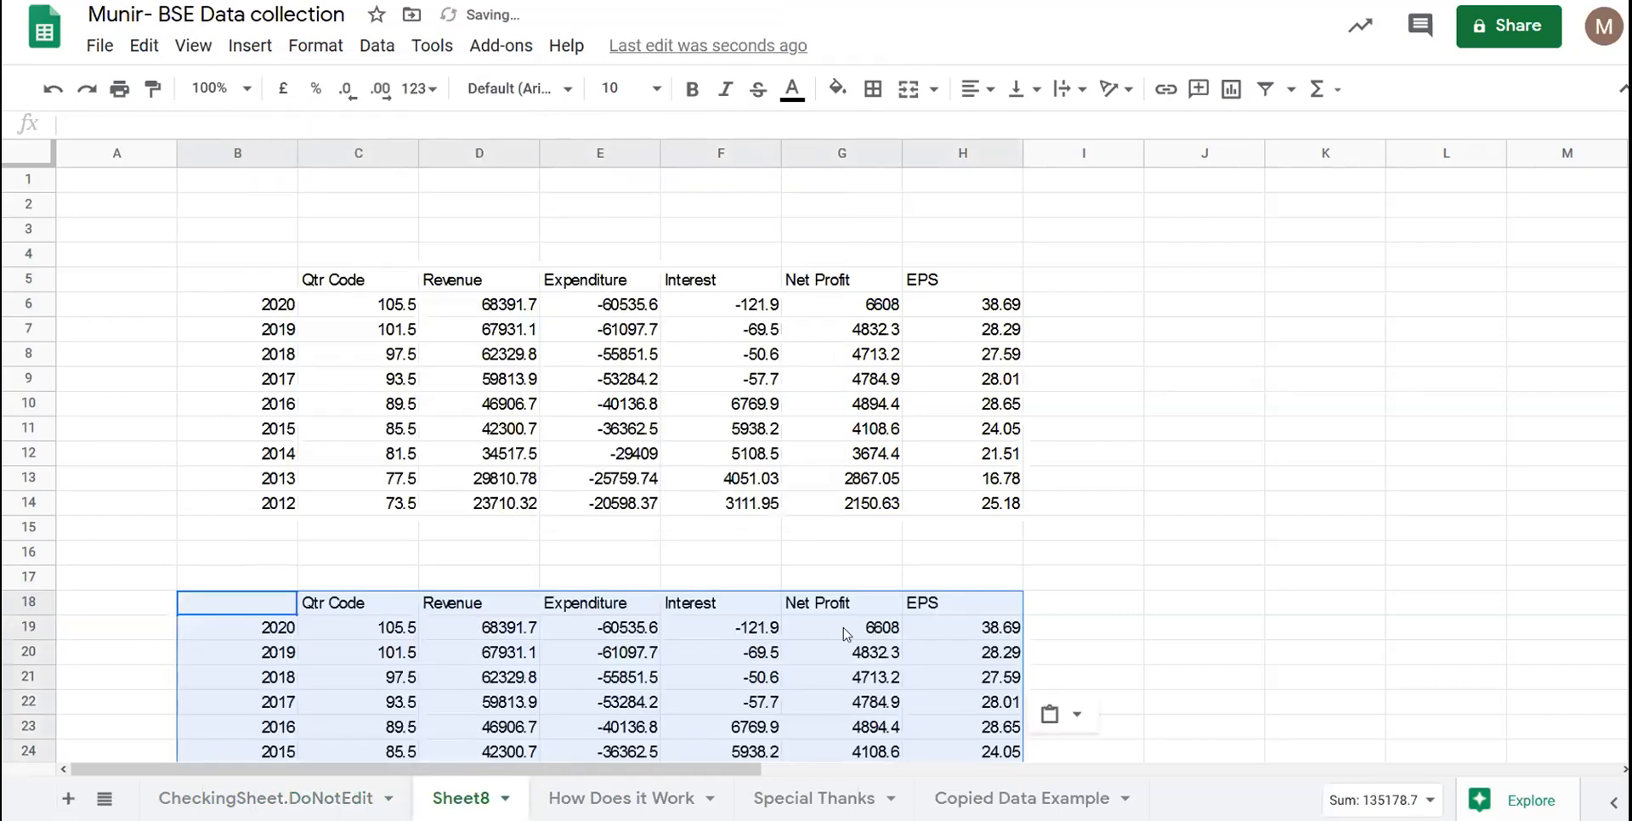
pyautogui.hotkey('ctrl', 'z')
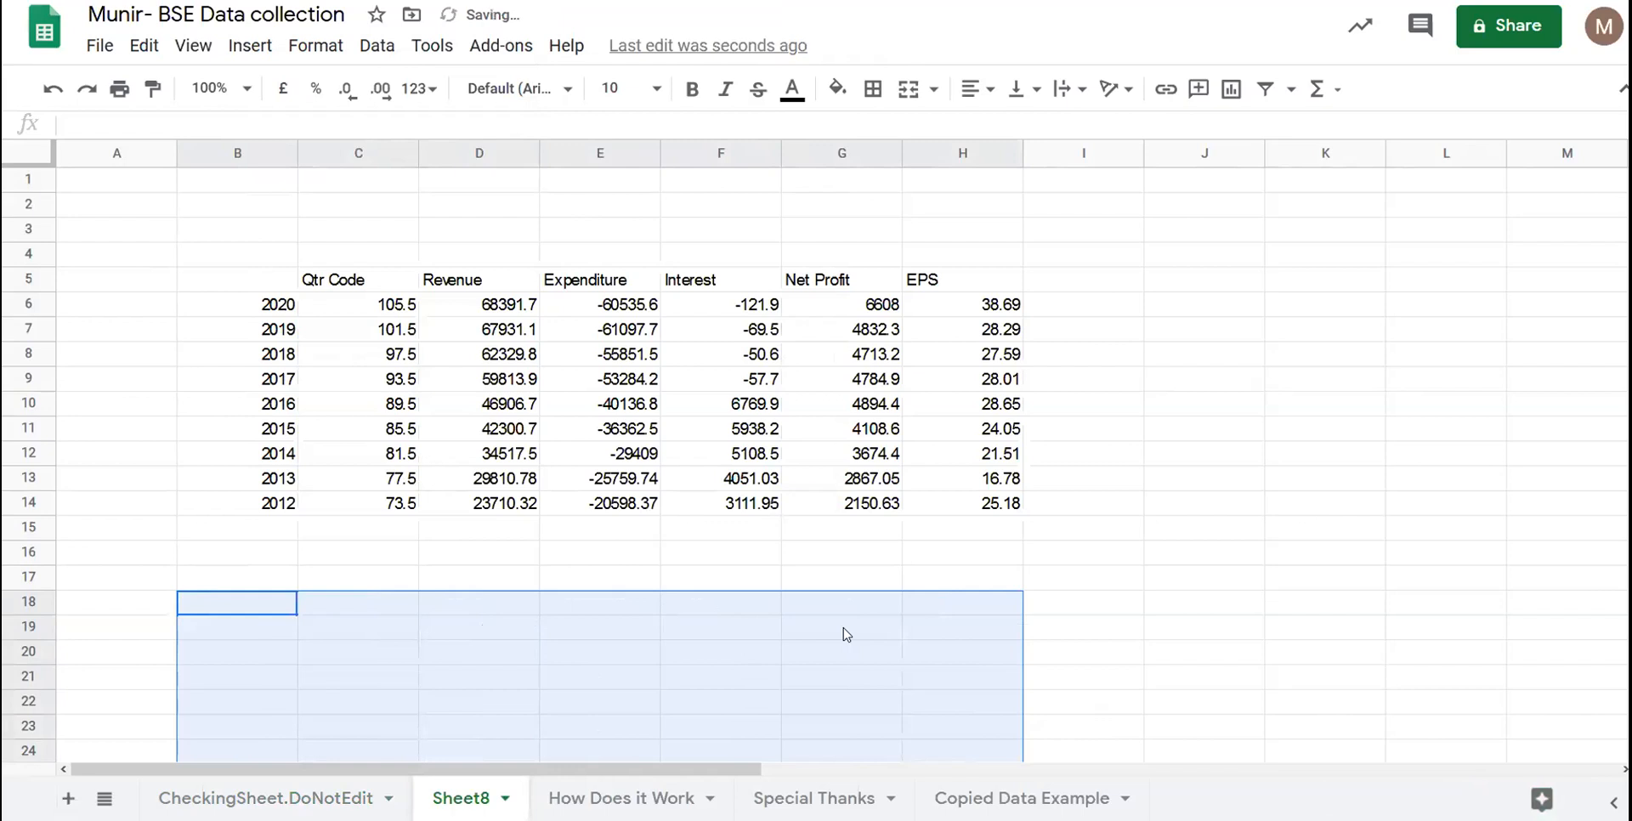
pyautogui.click(310, 208)
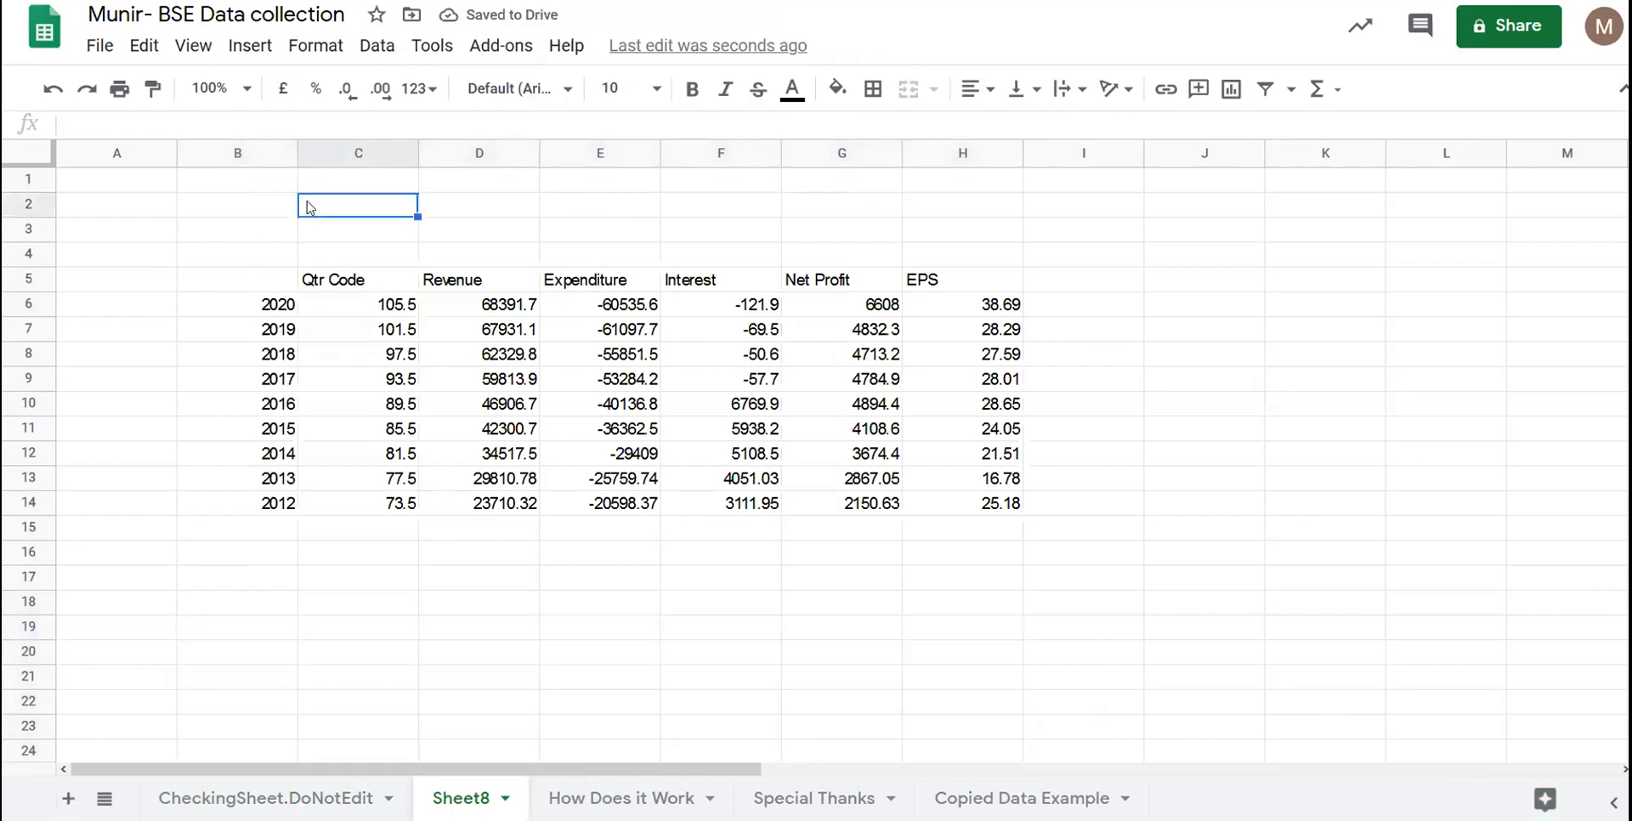
# - Rename the Sheet8 tab to AmaraRajaBat
pyautogui.doubleClick(475, 795)
pyautogui.write('Ama')
pyautogui.write('zaRajaBat')
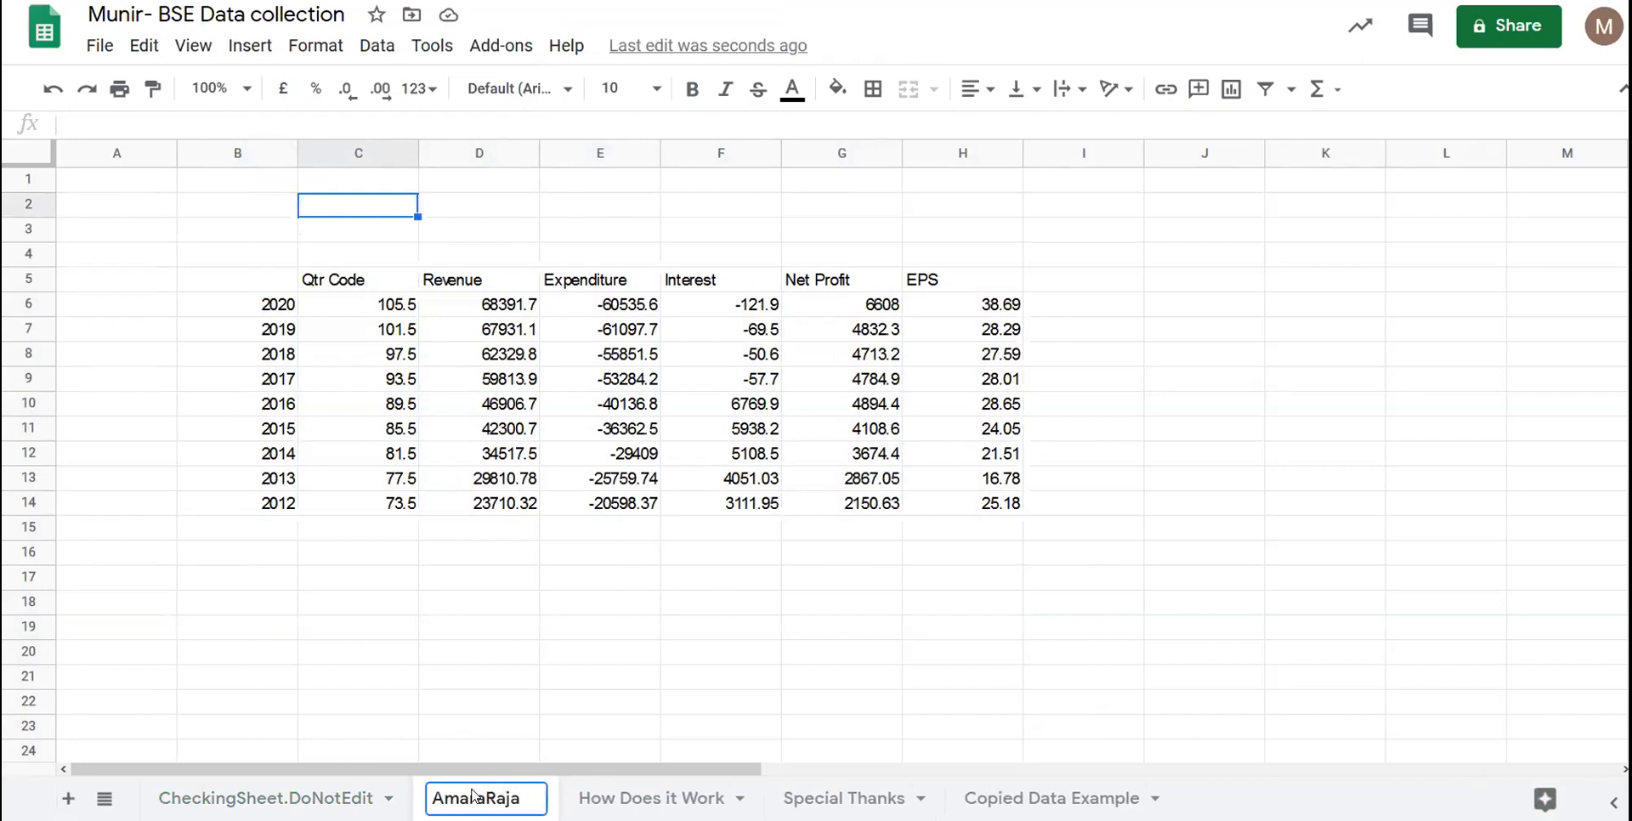
pyautogui.press('Return')
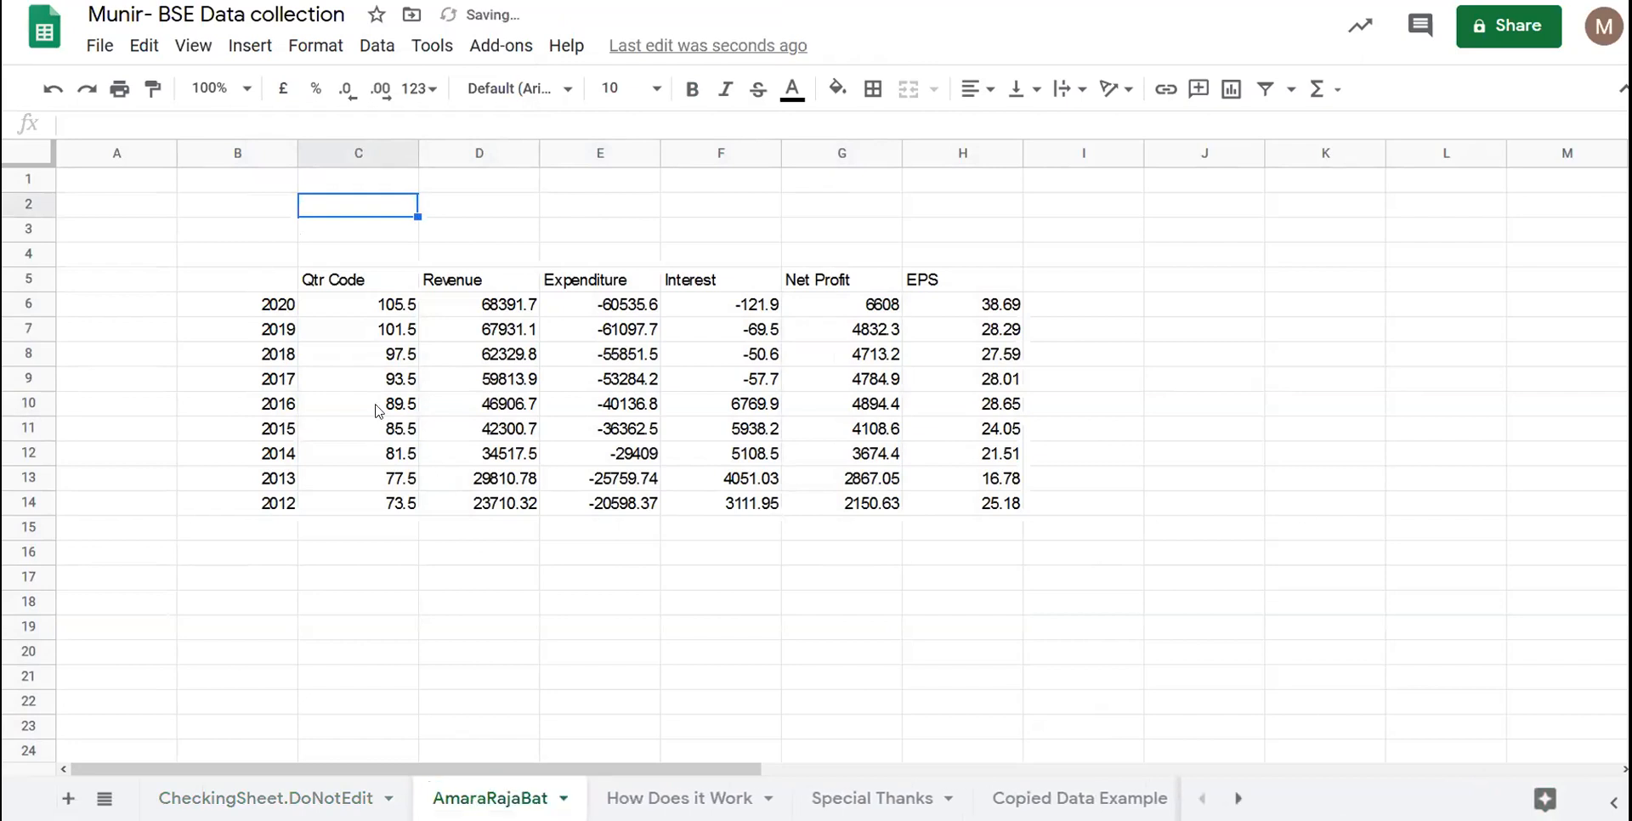
# - Enter AMARA RAJA BATTERIES in C2 and make it bold
pyautogui.doubleClick(370, 205)
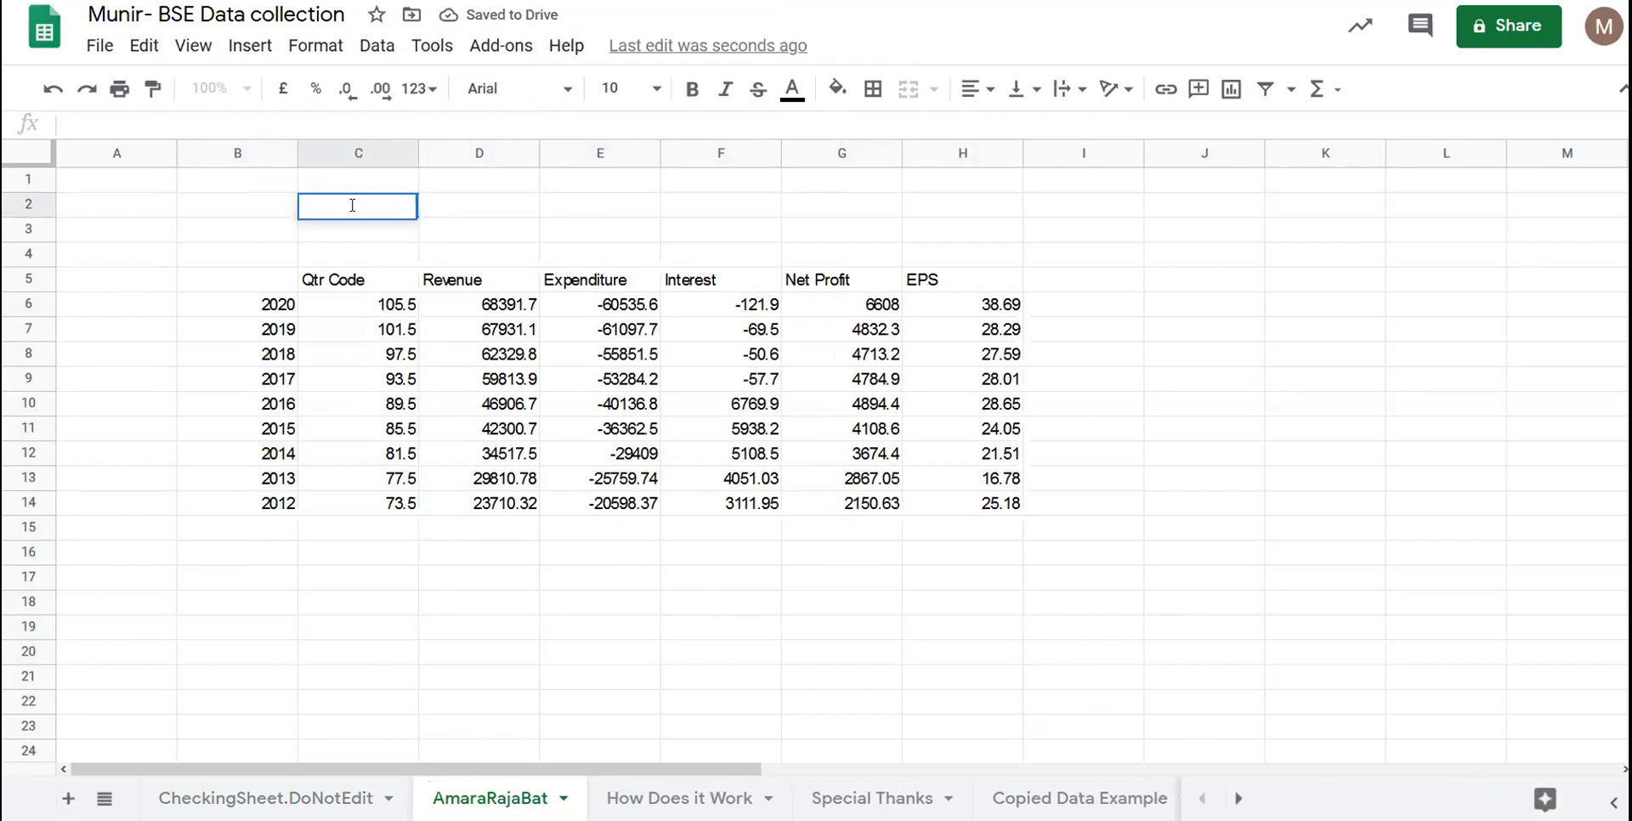
pyautogui.write('AMAMR')
pyautogui.press('BackSpace')
pyautogui.press('BackSpace')
pyautogui.write('RA')
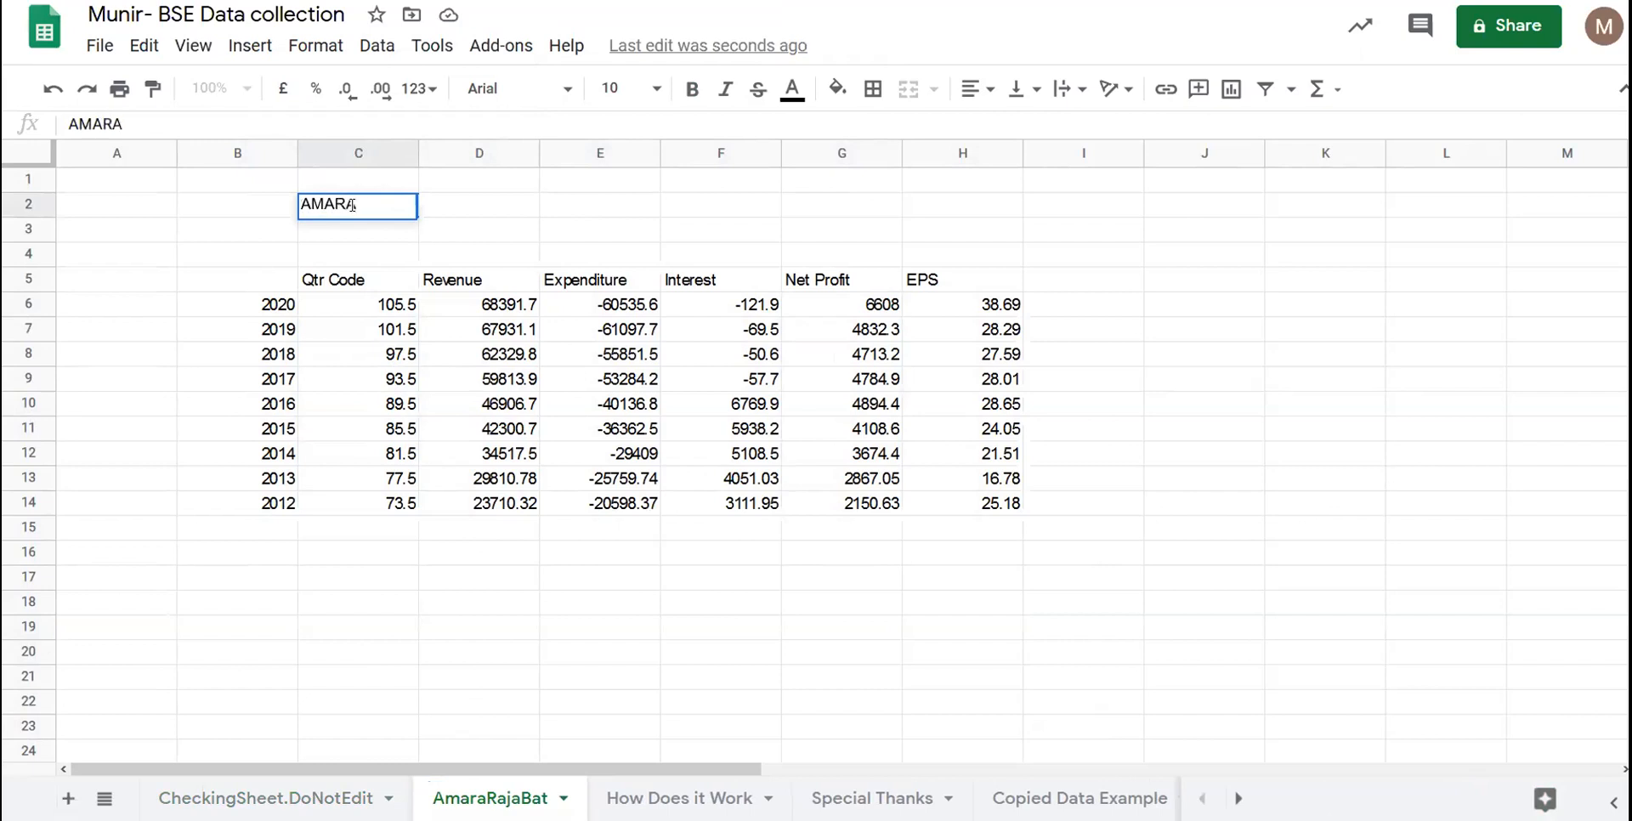
pyautogui.write(' RAJA BAT')
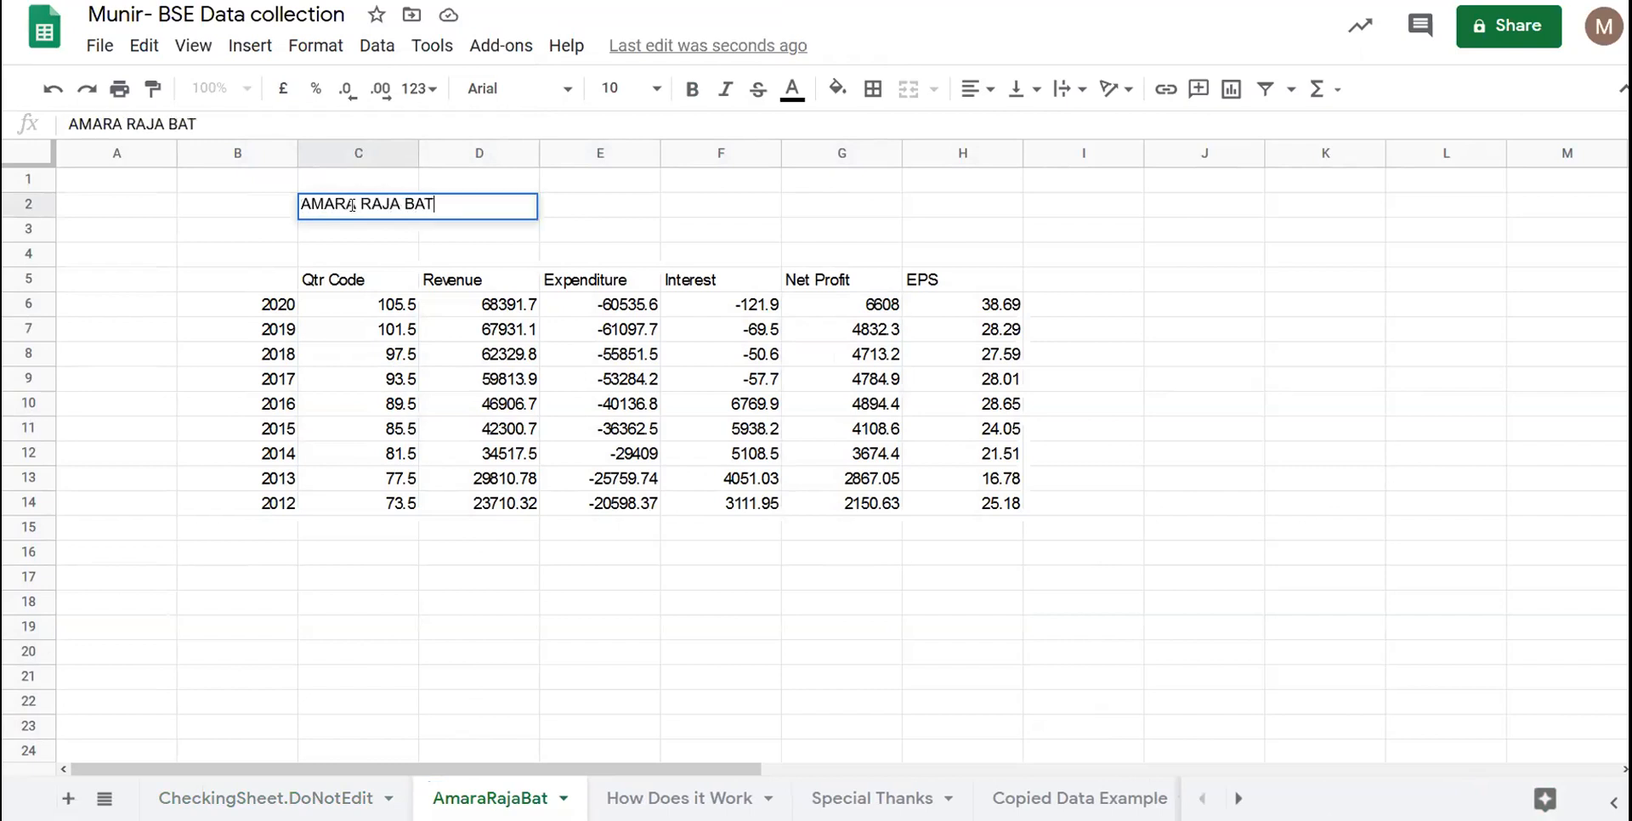
pyautogui.write('TERIES')
pyautogui.press('Return')
pyautogui.click(353, 207)
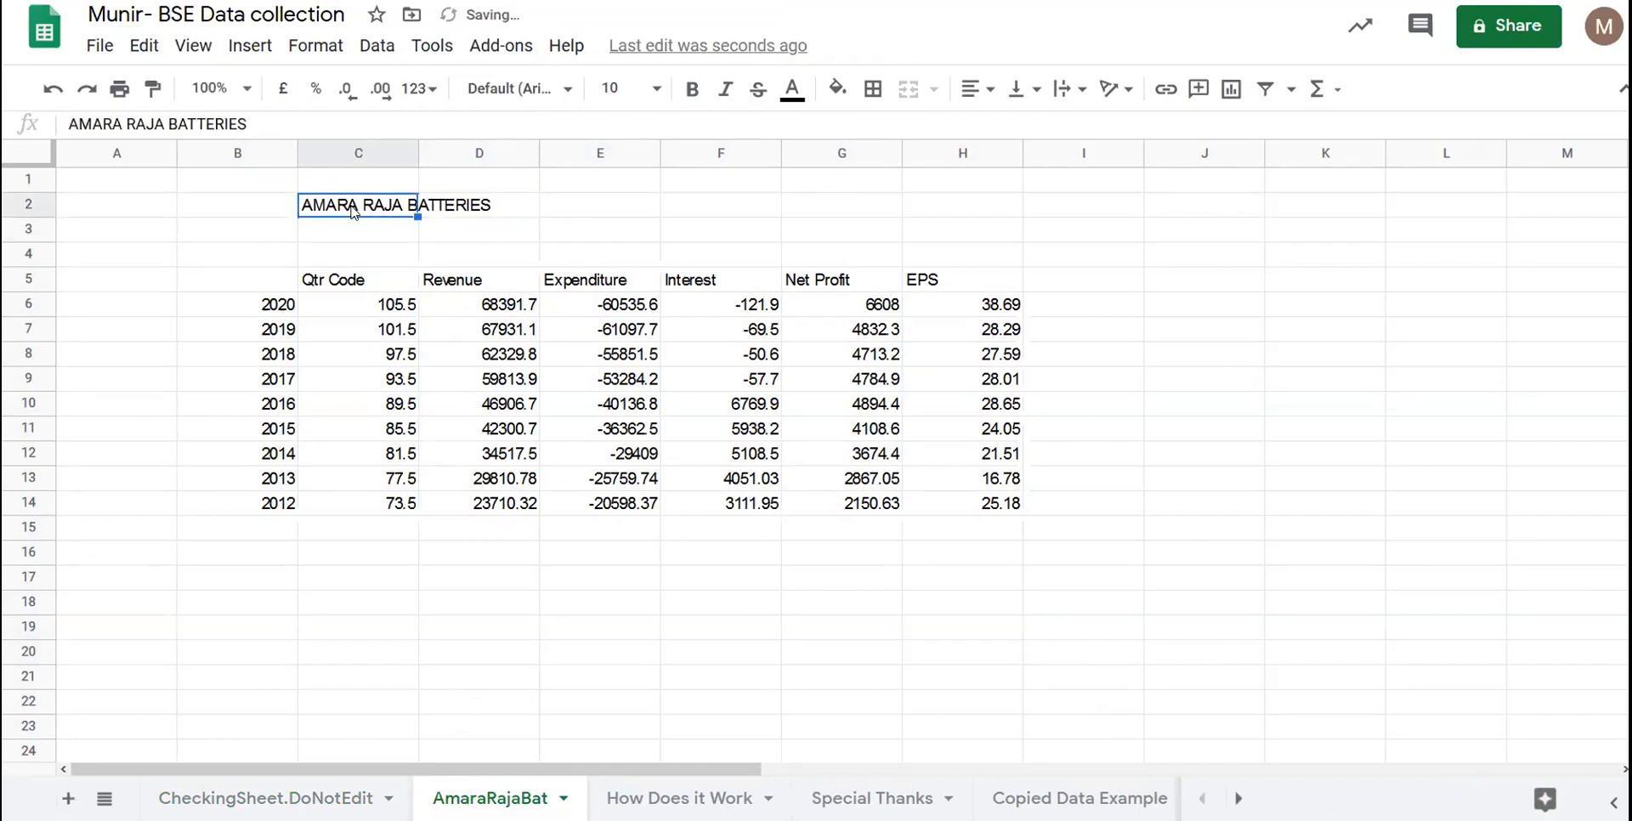
pyautogui.hotkey('ctrl', 'b')
pyautogui.click(693, 96)
pyautogui.click(693, 96)
pyautogui.click(393, 405)
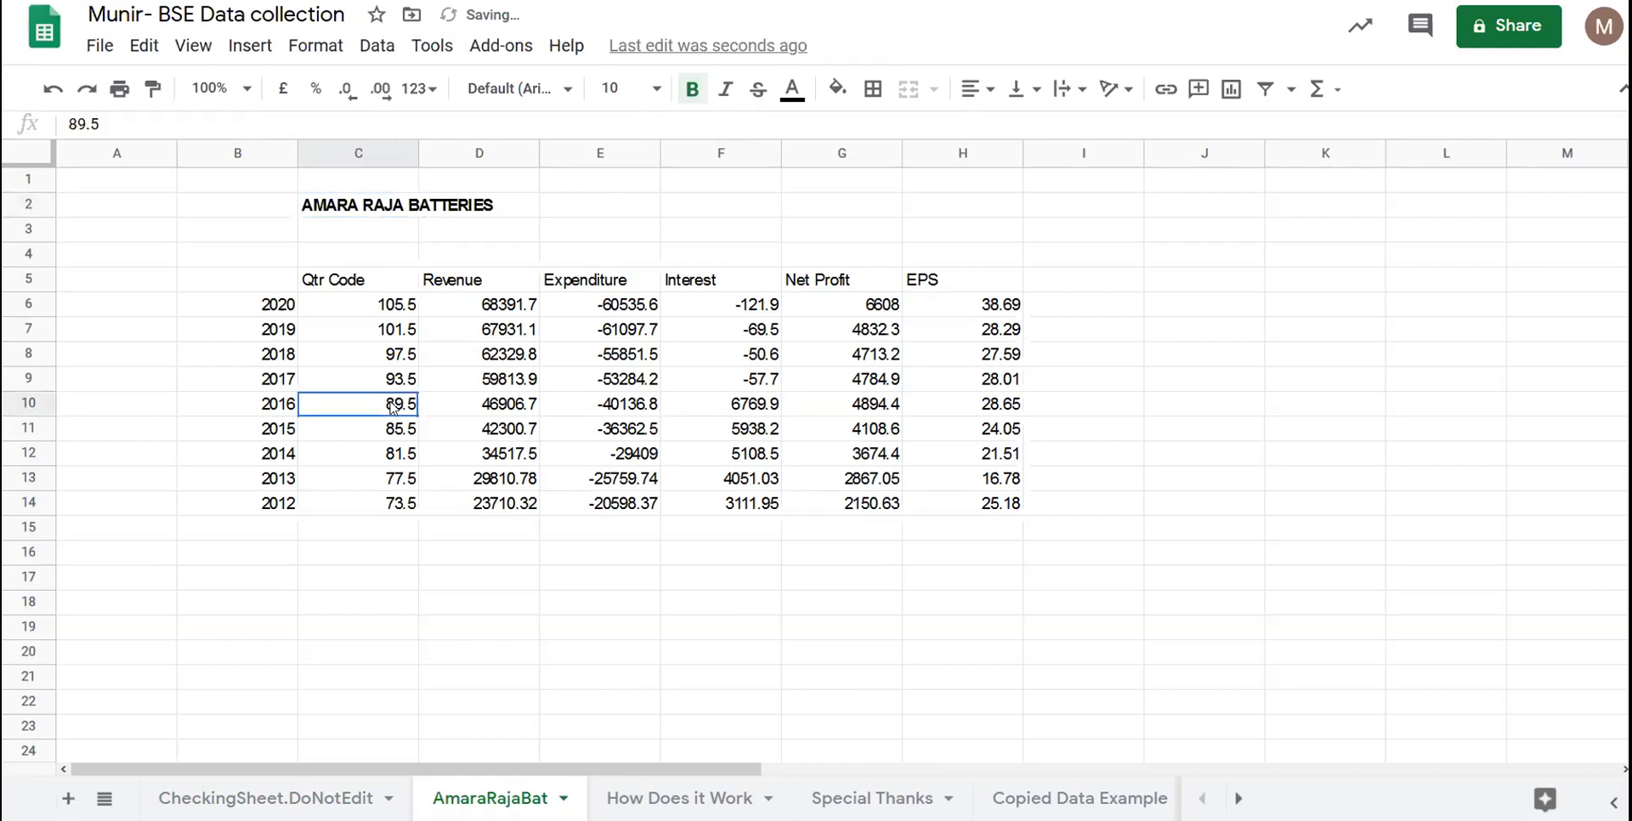
pyautogui.moveTo(261, 289); pyautogui.dragTo(287, 509)
pyautogui.hotkey('ctrl', 'b')
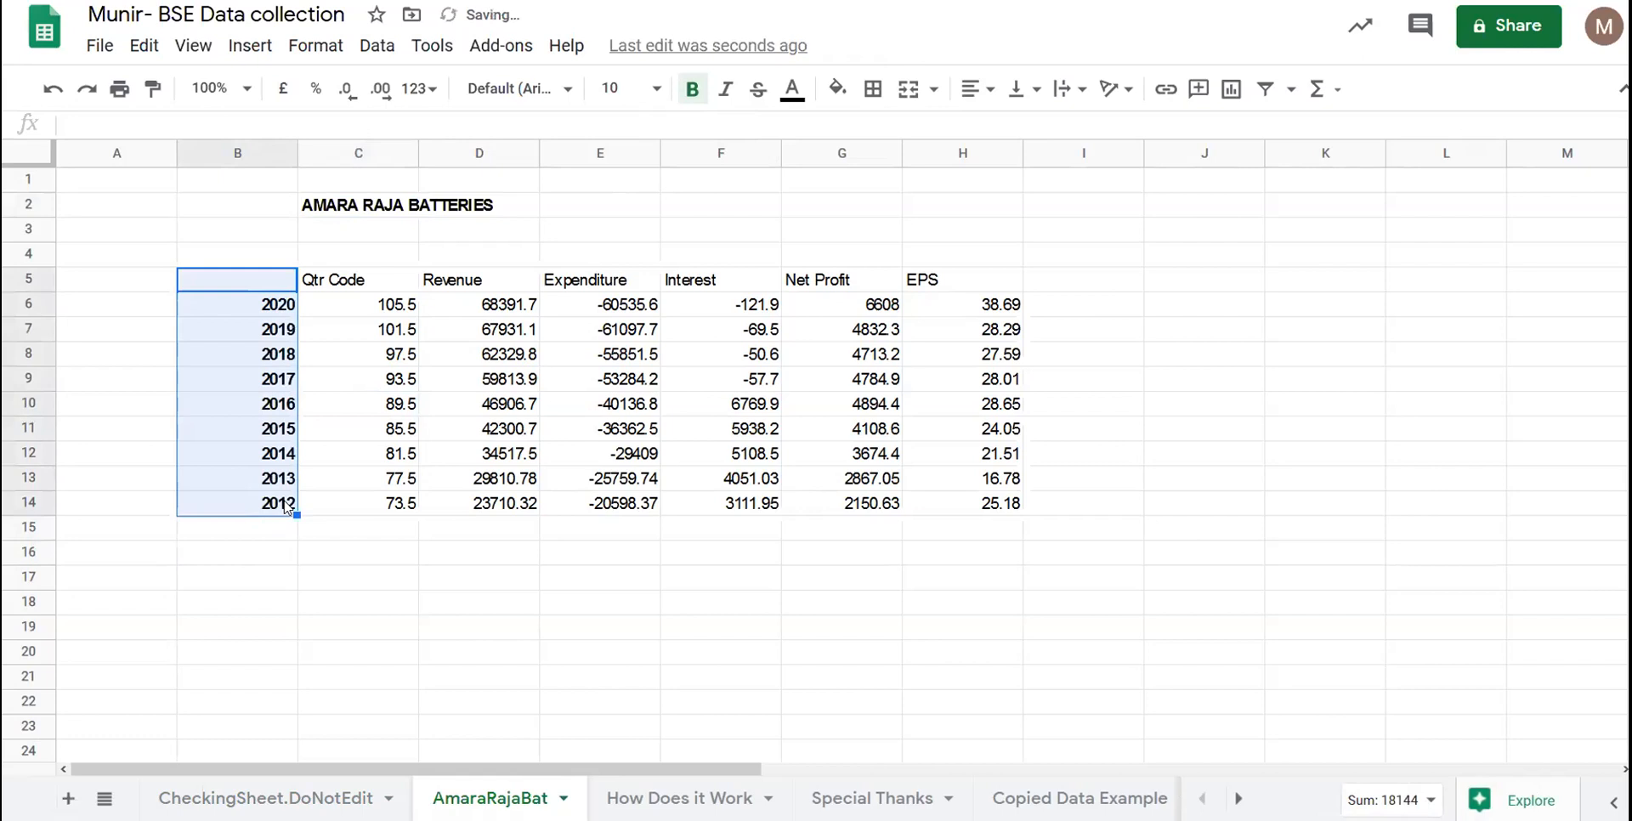
pyautogui.click(327, 279)
pyautogui.moveTo(738, 304); pyautogui.dragTo(925, 283)
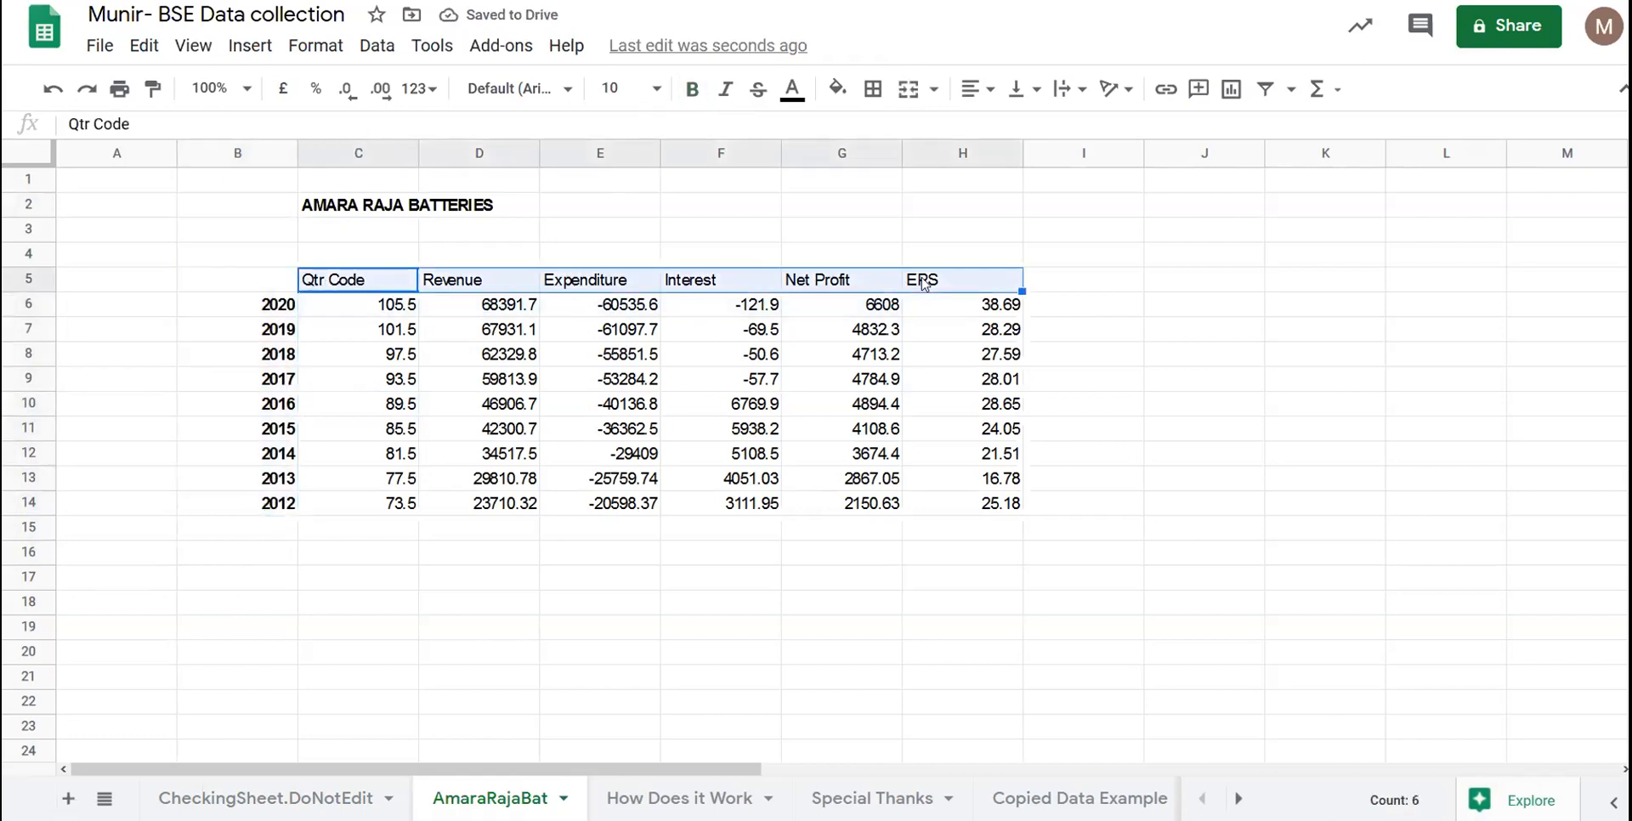
pyautogui.hotkey('ctrl', 'b')
pyautogui.click(493, 357)
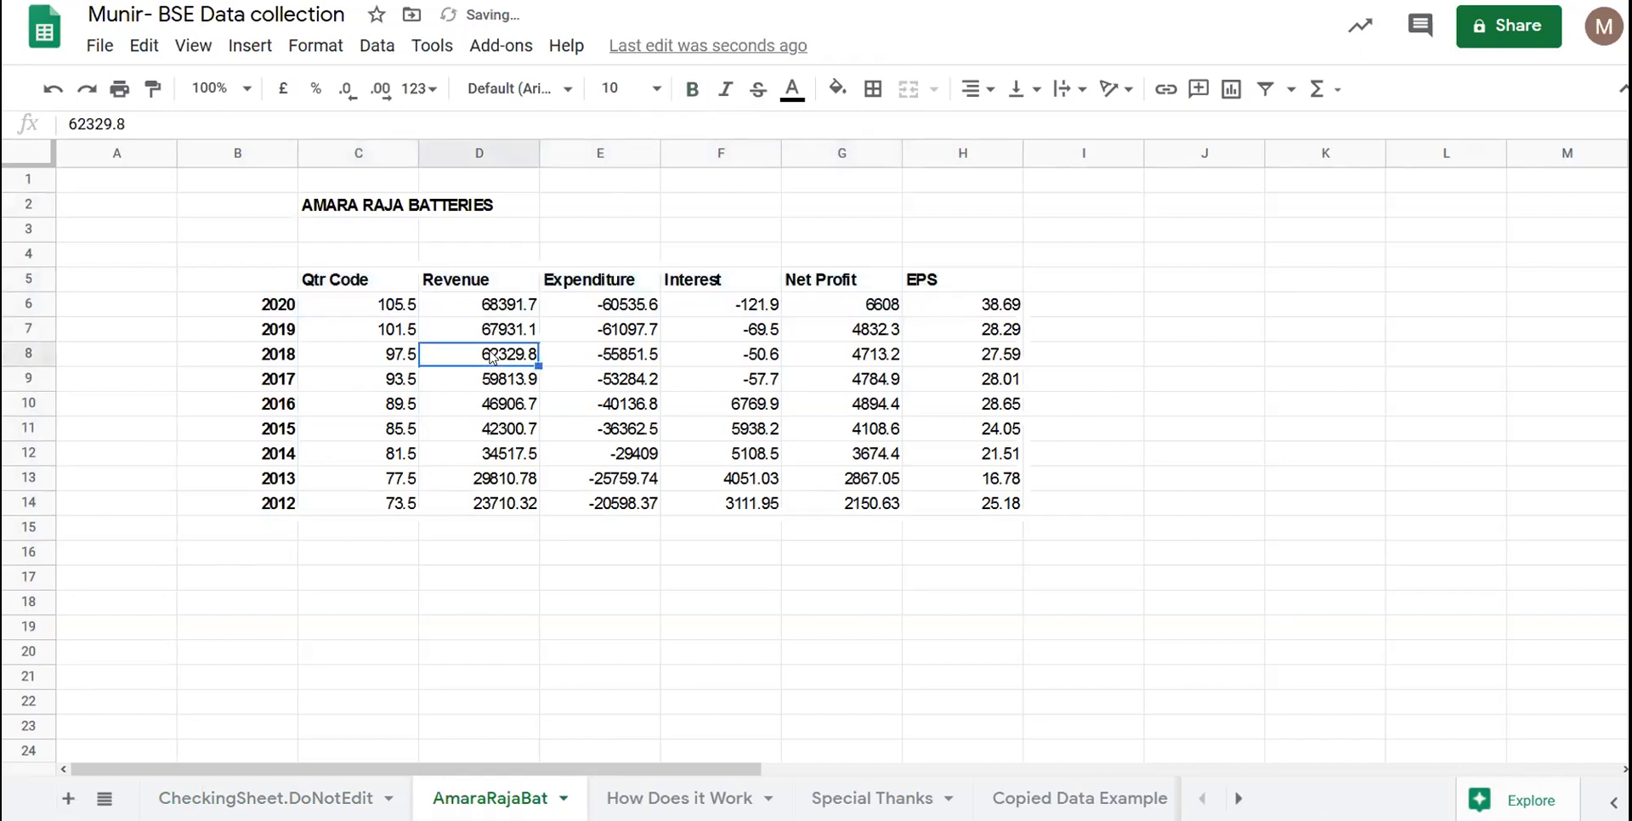
pyautogui.click(260, 506)
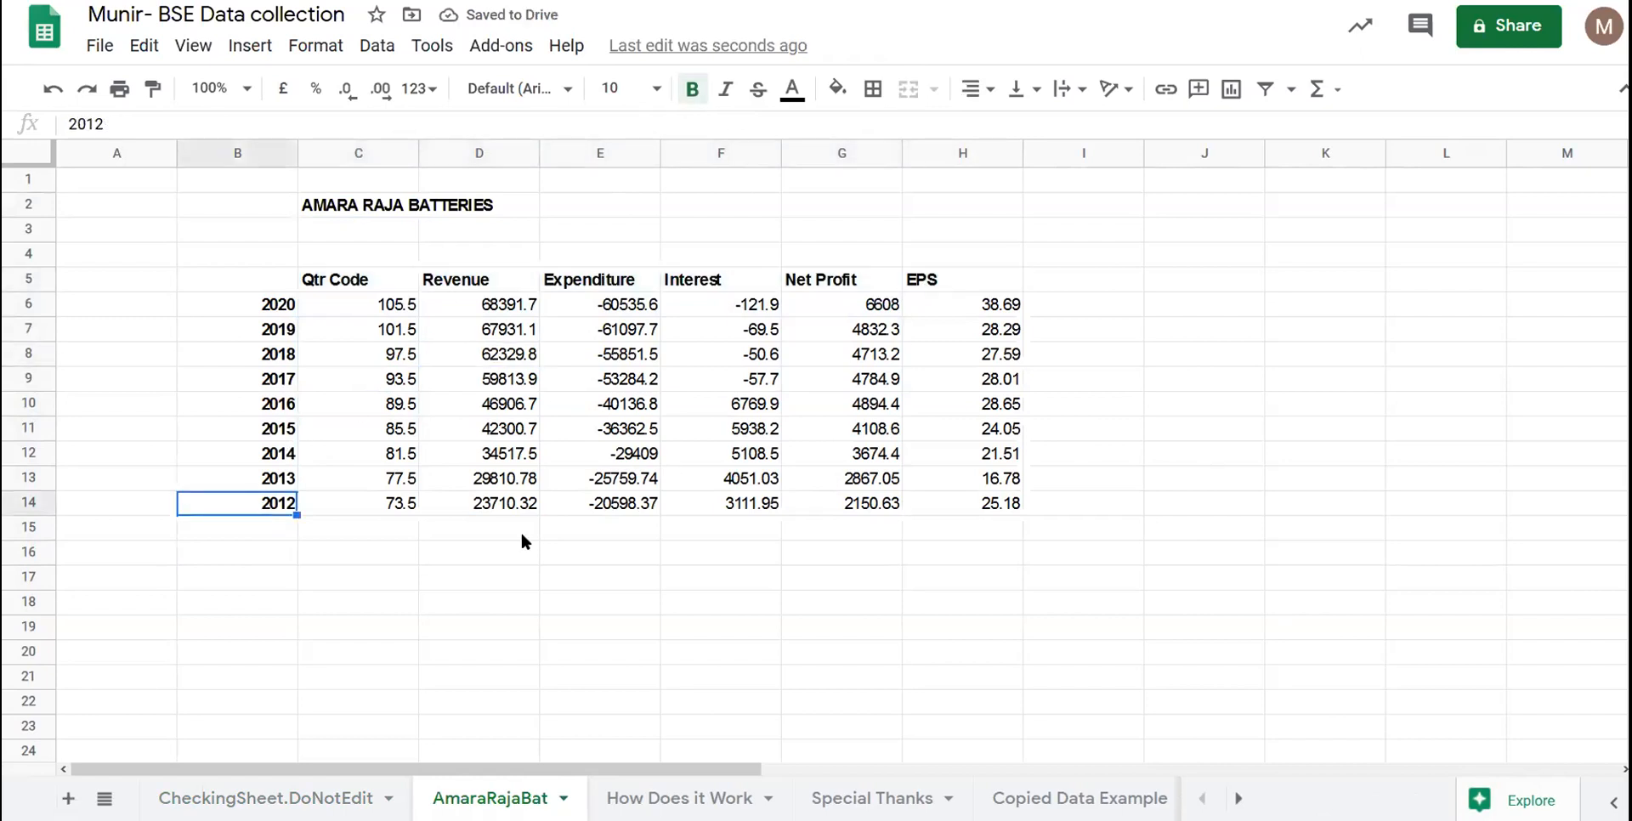
pyautogui.moveTo(280, 527); pyautogui.dragTo(288, 729)
pyautogui.click(287, 729)
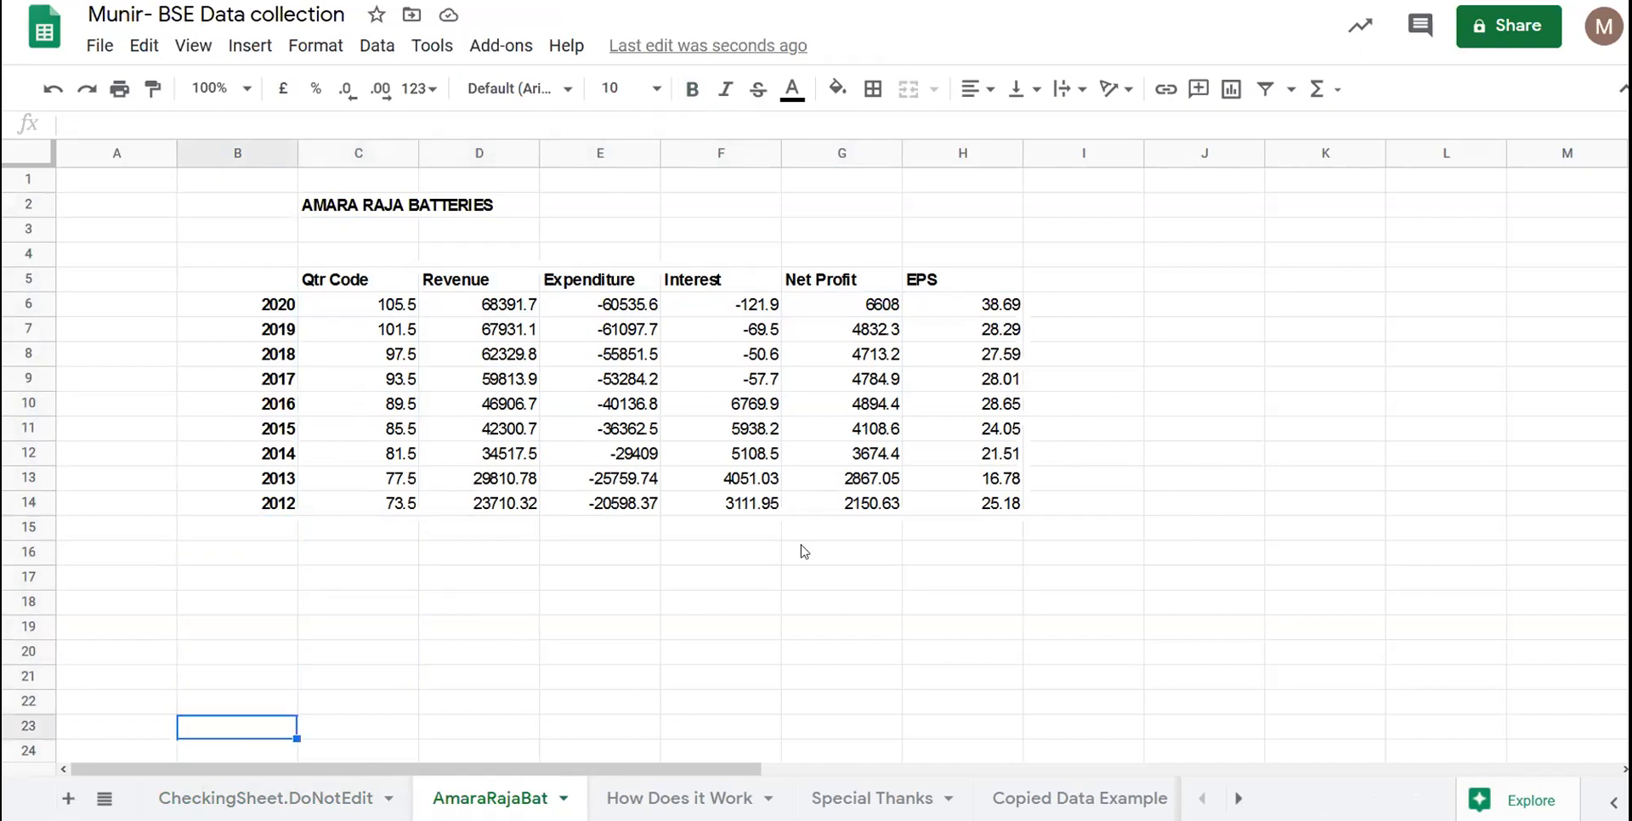
pyautogui.click(416, 459)
pyautogui.click(523, 485)
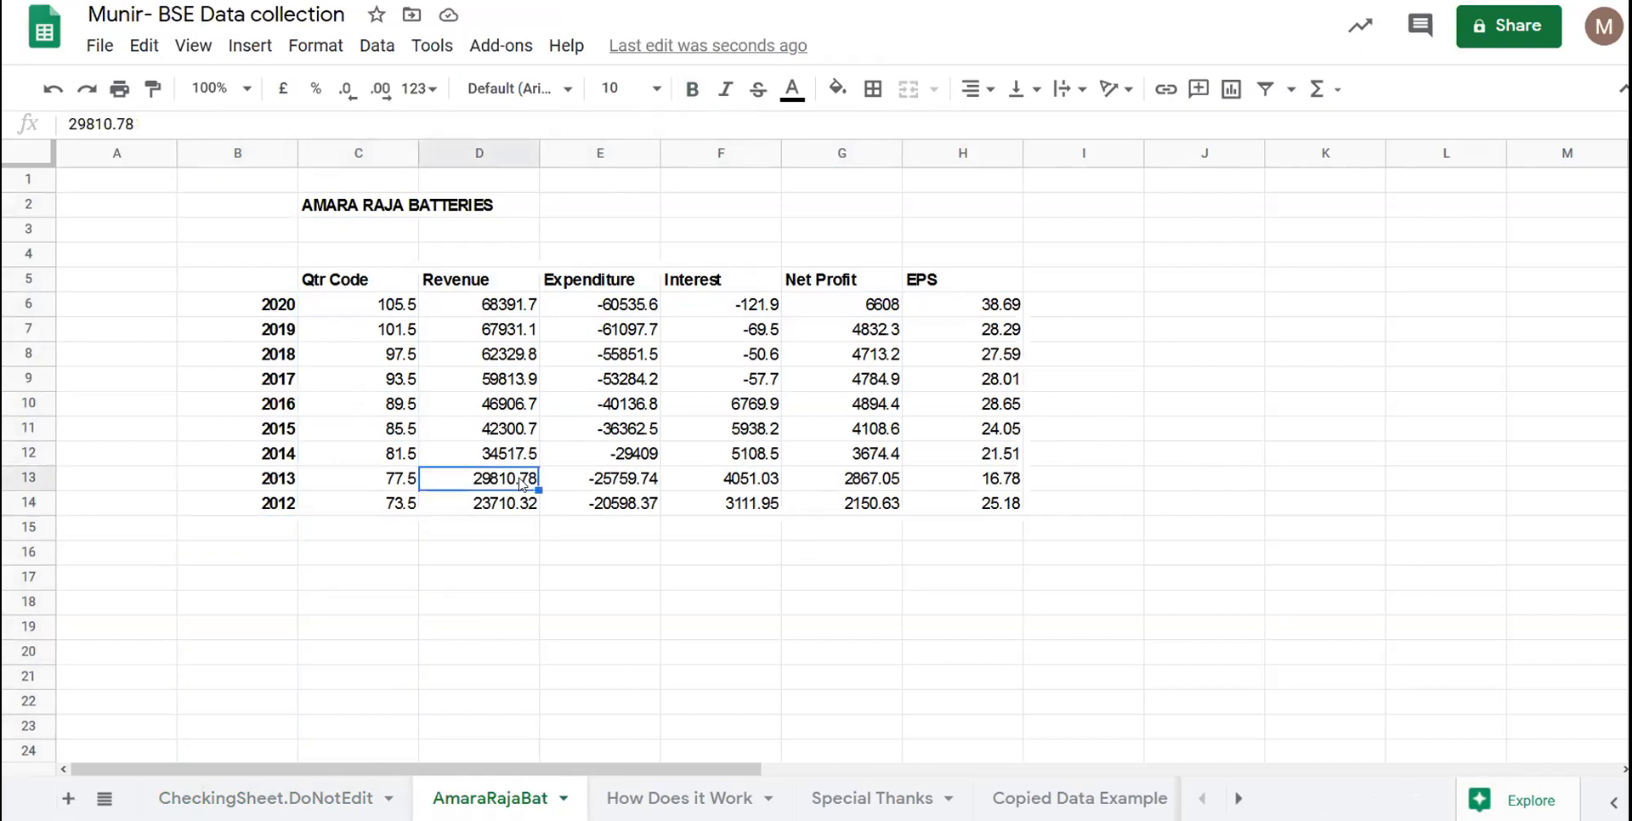
pyautogui.click(308, 483)
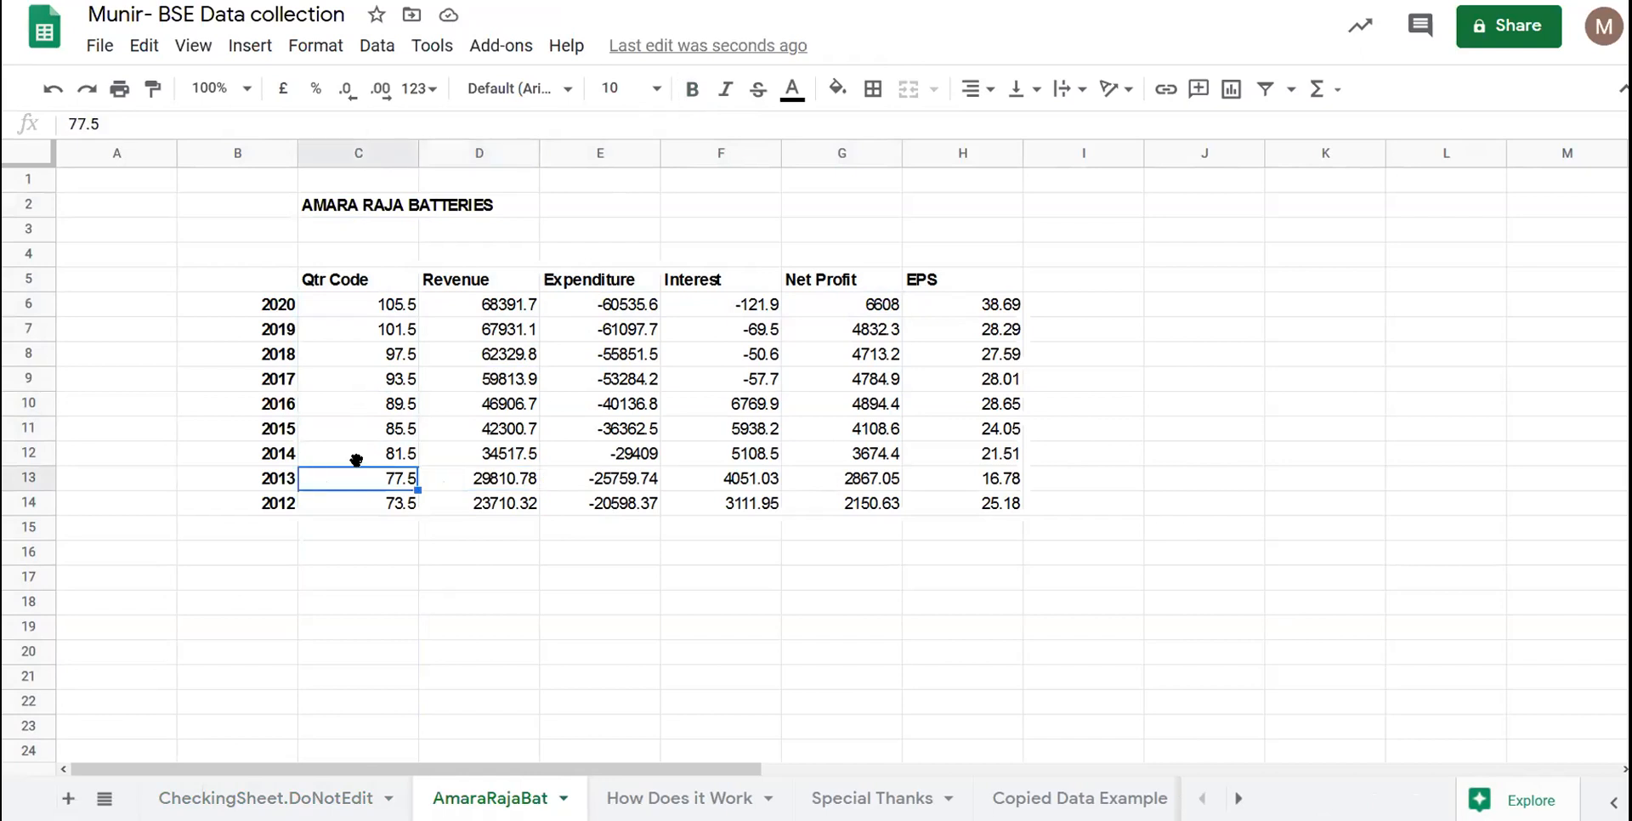
pyautogui.click(519, 489)
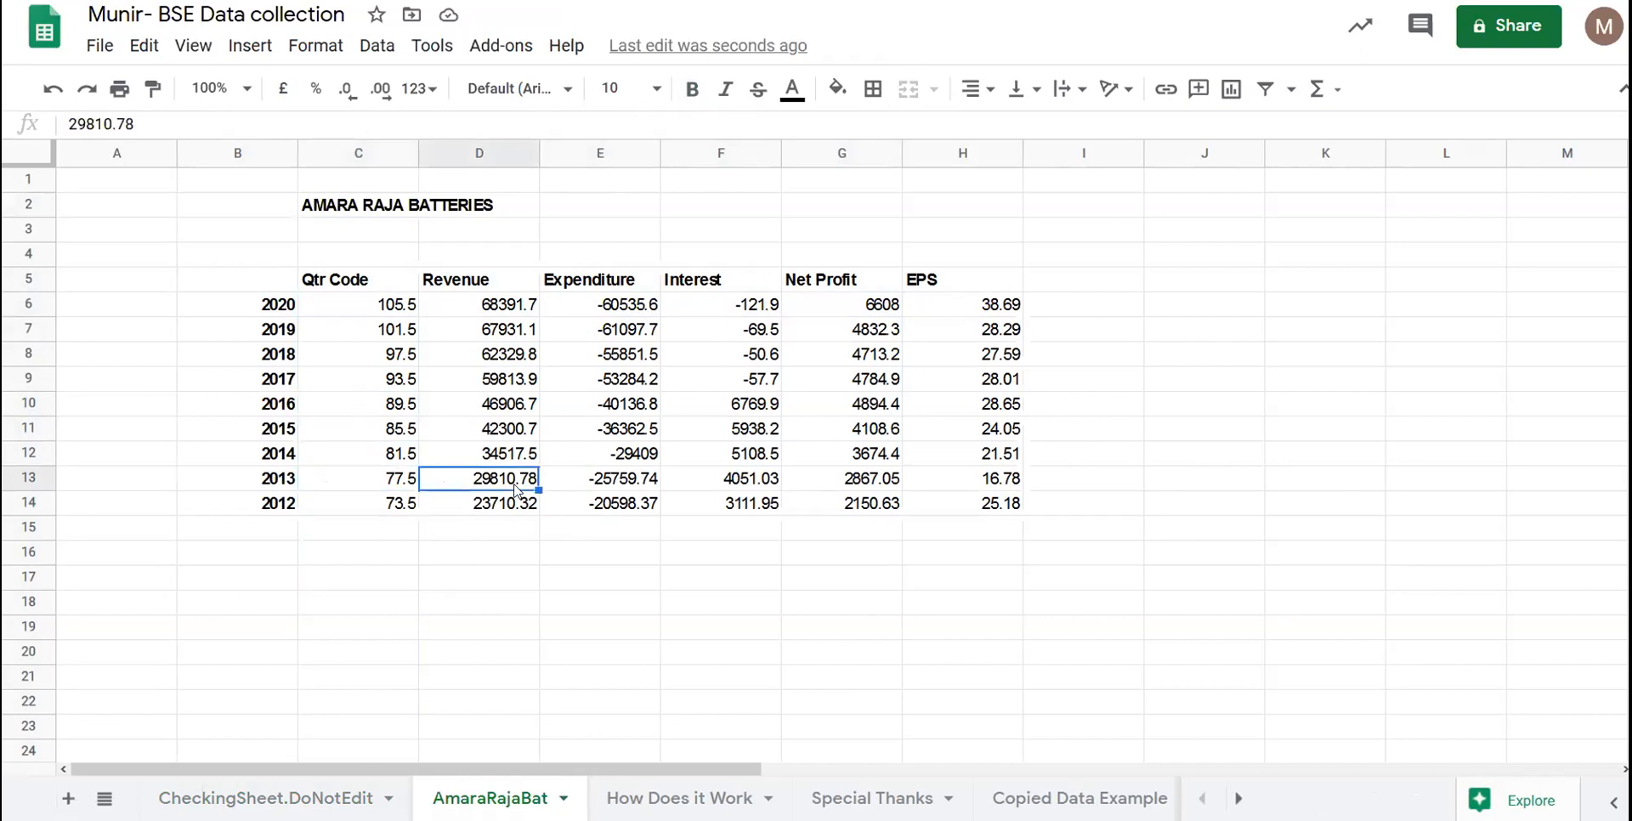
pyautogui.click(504, 459)
pyautogui.click(502, 487)
pyautogui.click(495, 395)
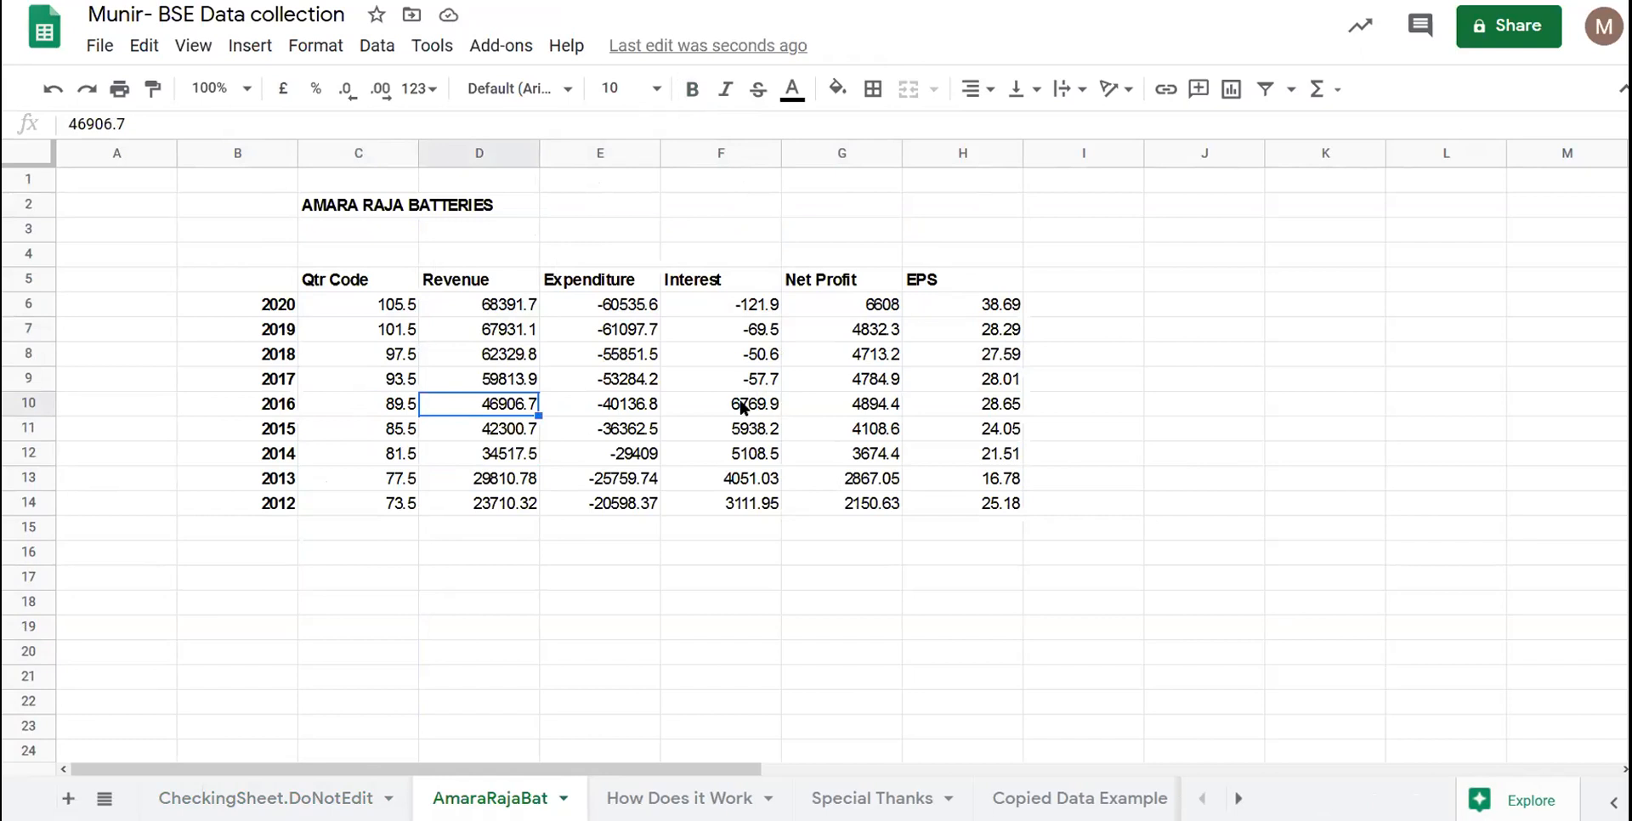
pyautogui.click(308, 430)
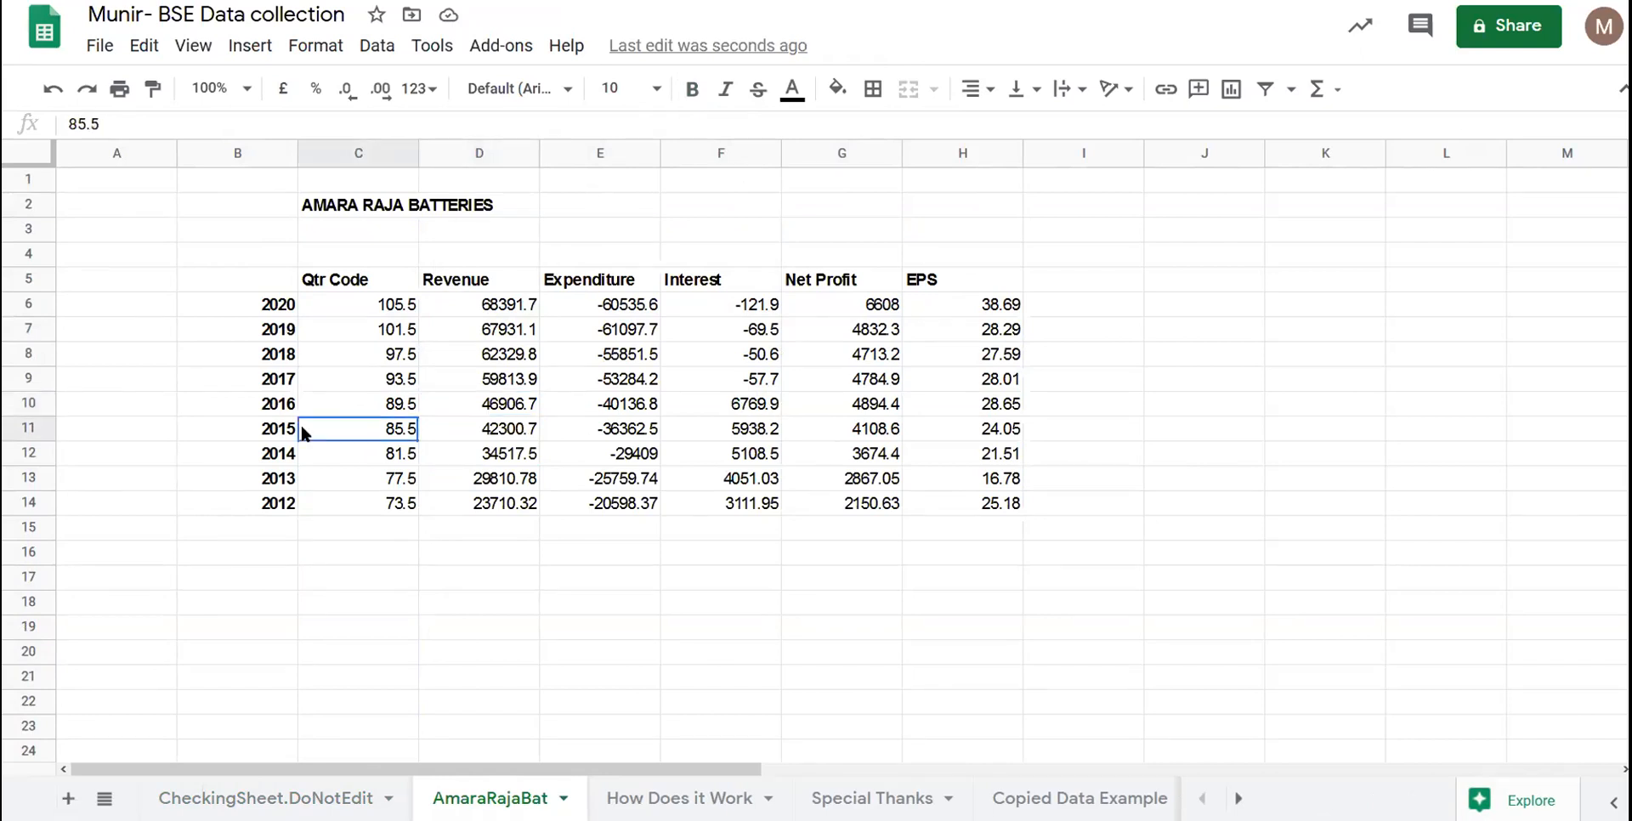
pyautogui.click(292, 429)
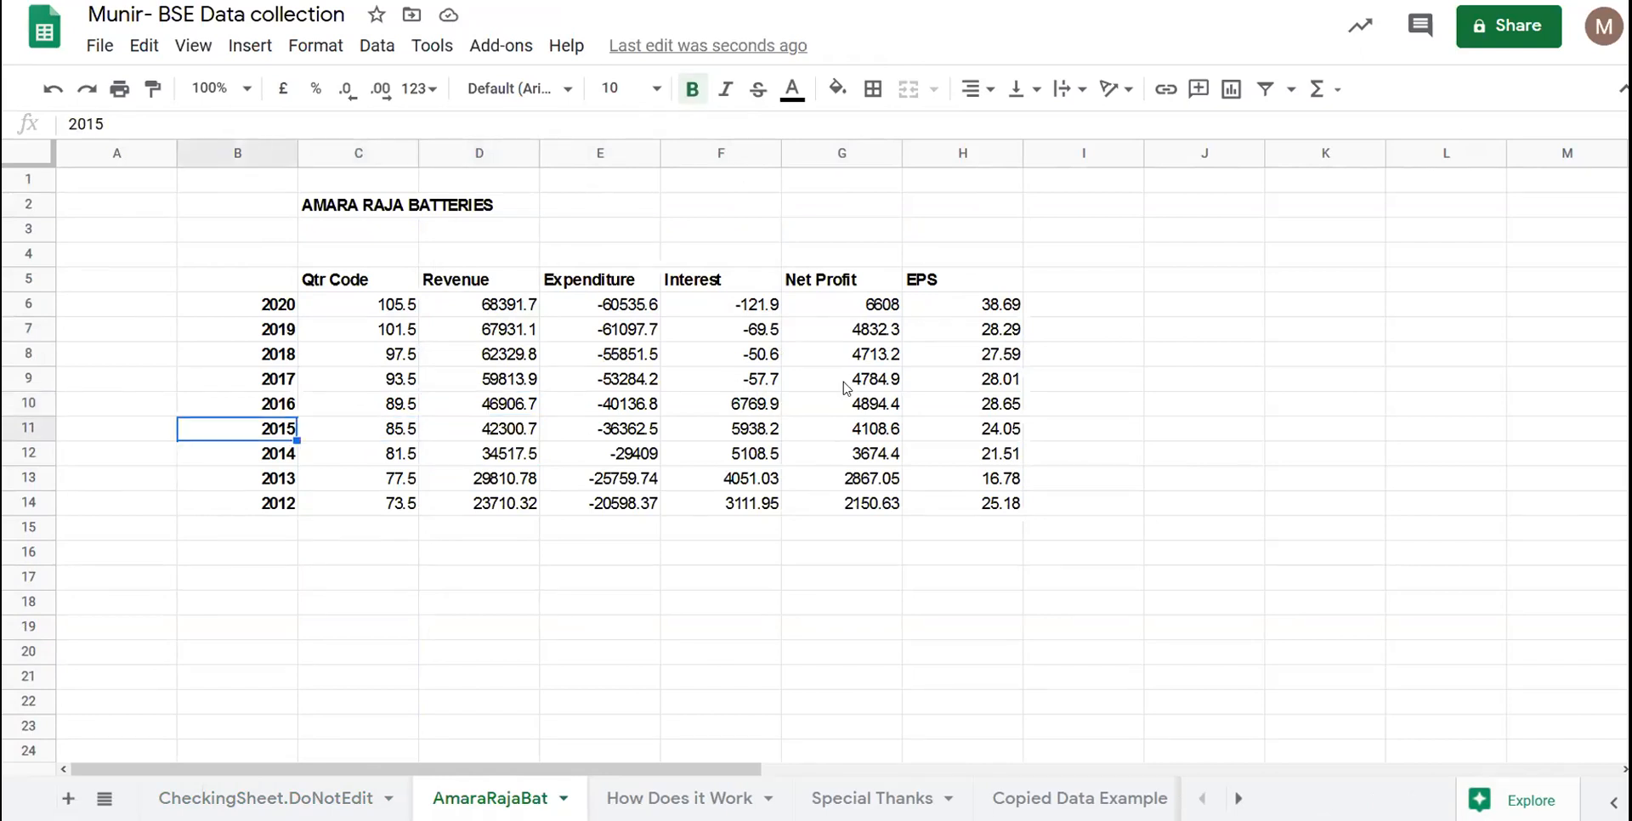
pyautogui.click(850, 427)
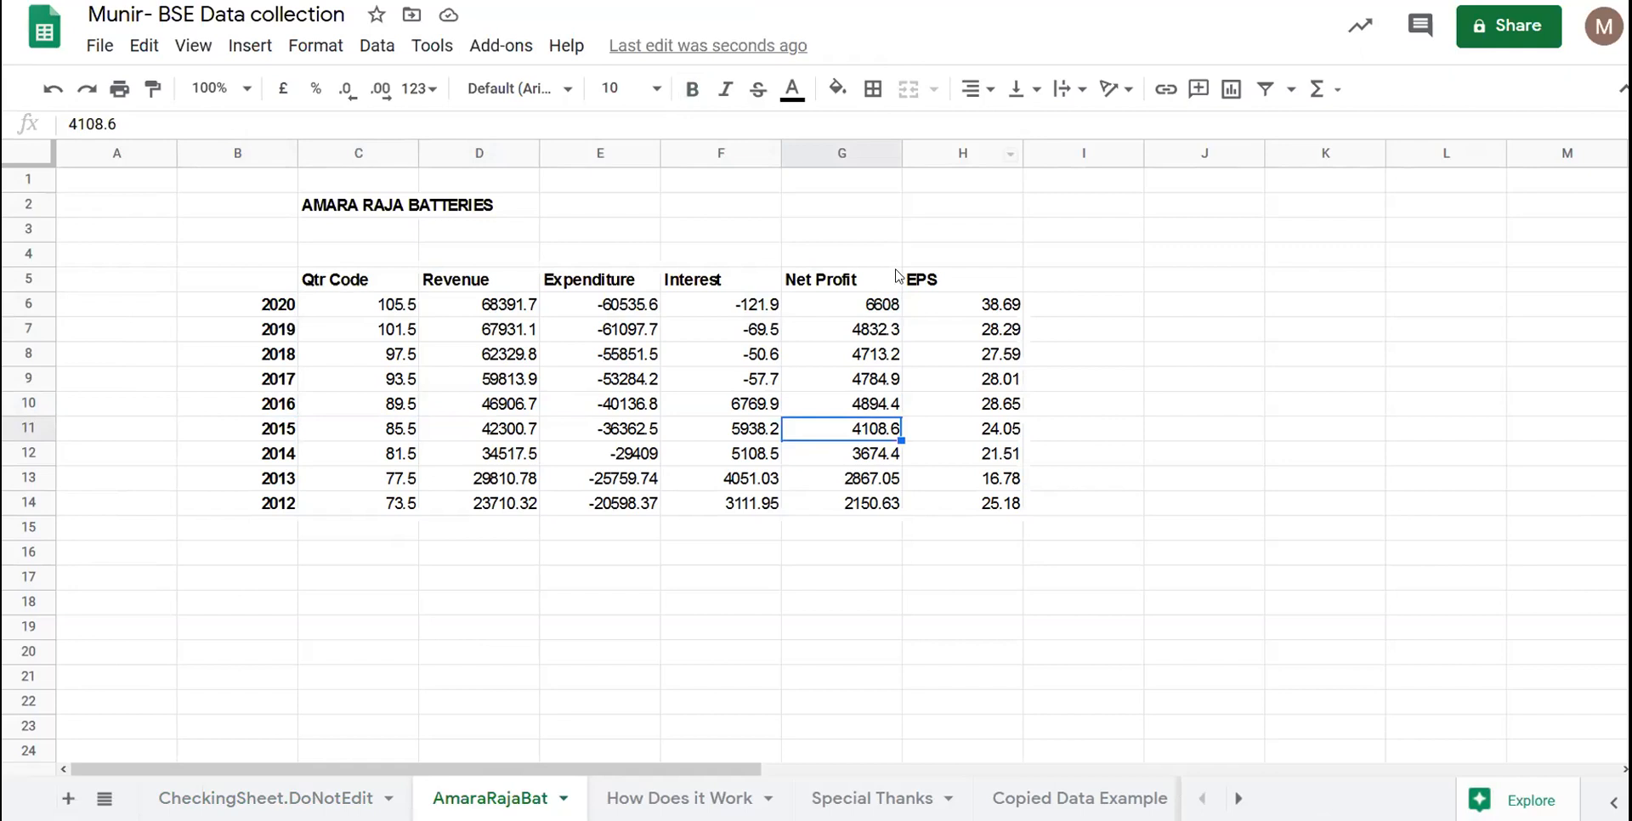
# - Load bseindia.com, search 'amara' in Get Quote and open Amara Raja Batteries
pyautogui.click(721, 303)
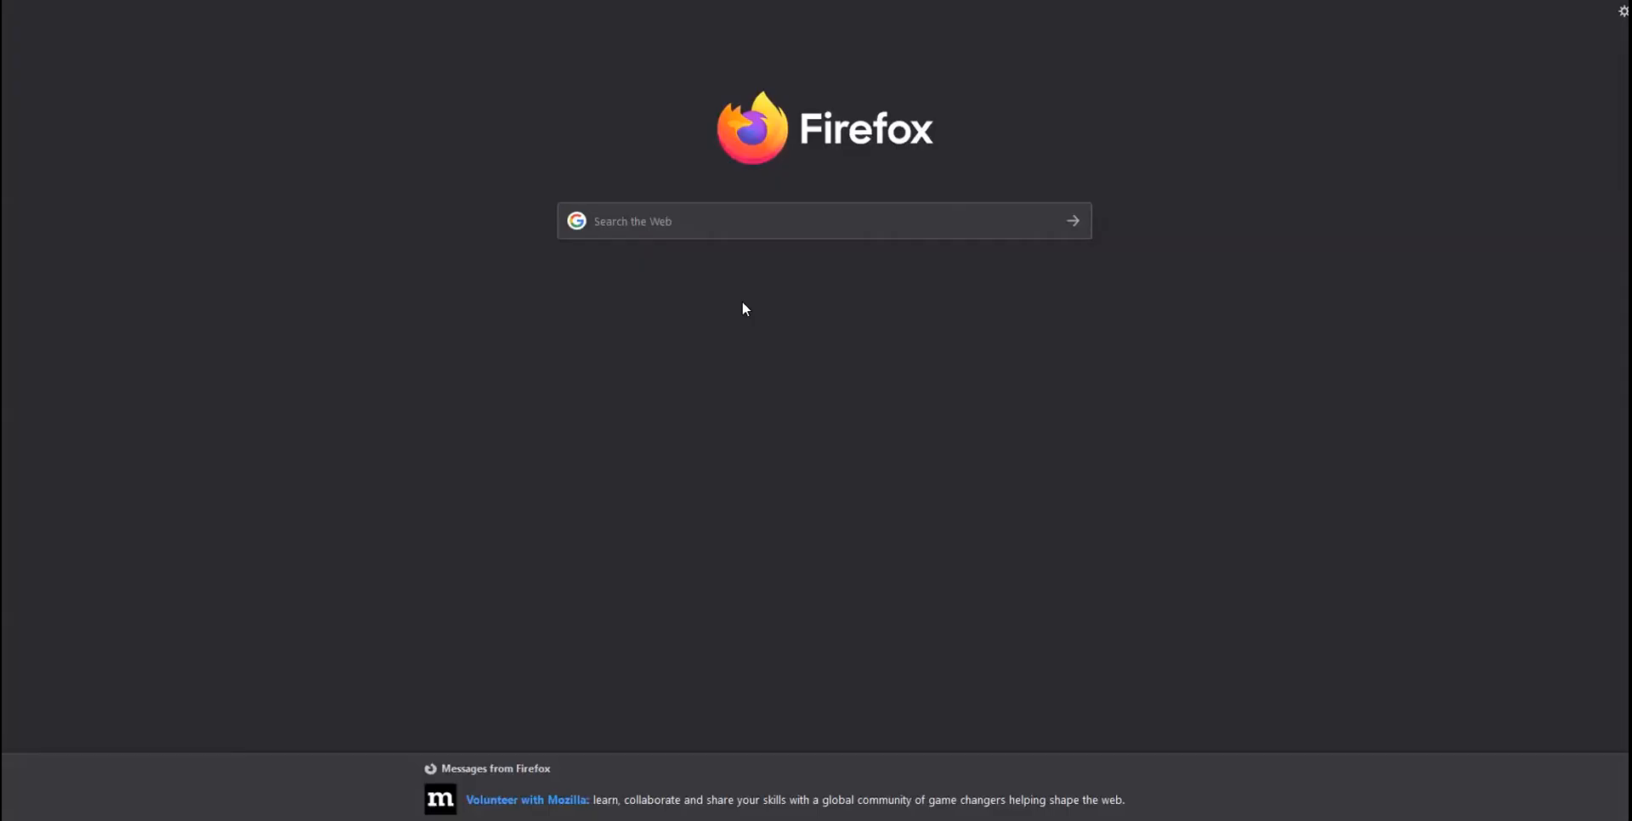
pyautogui.write('bseindia.com')
pyautogui.press('Return')
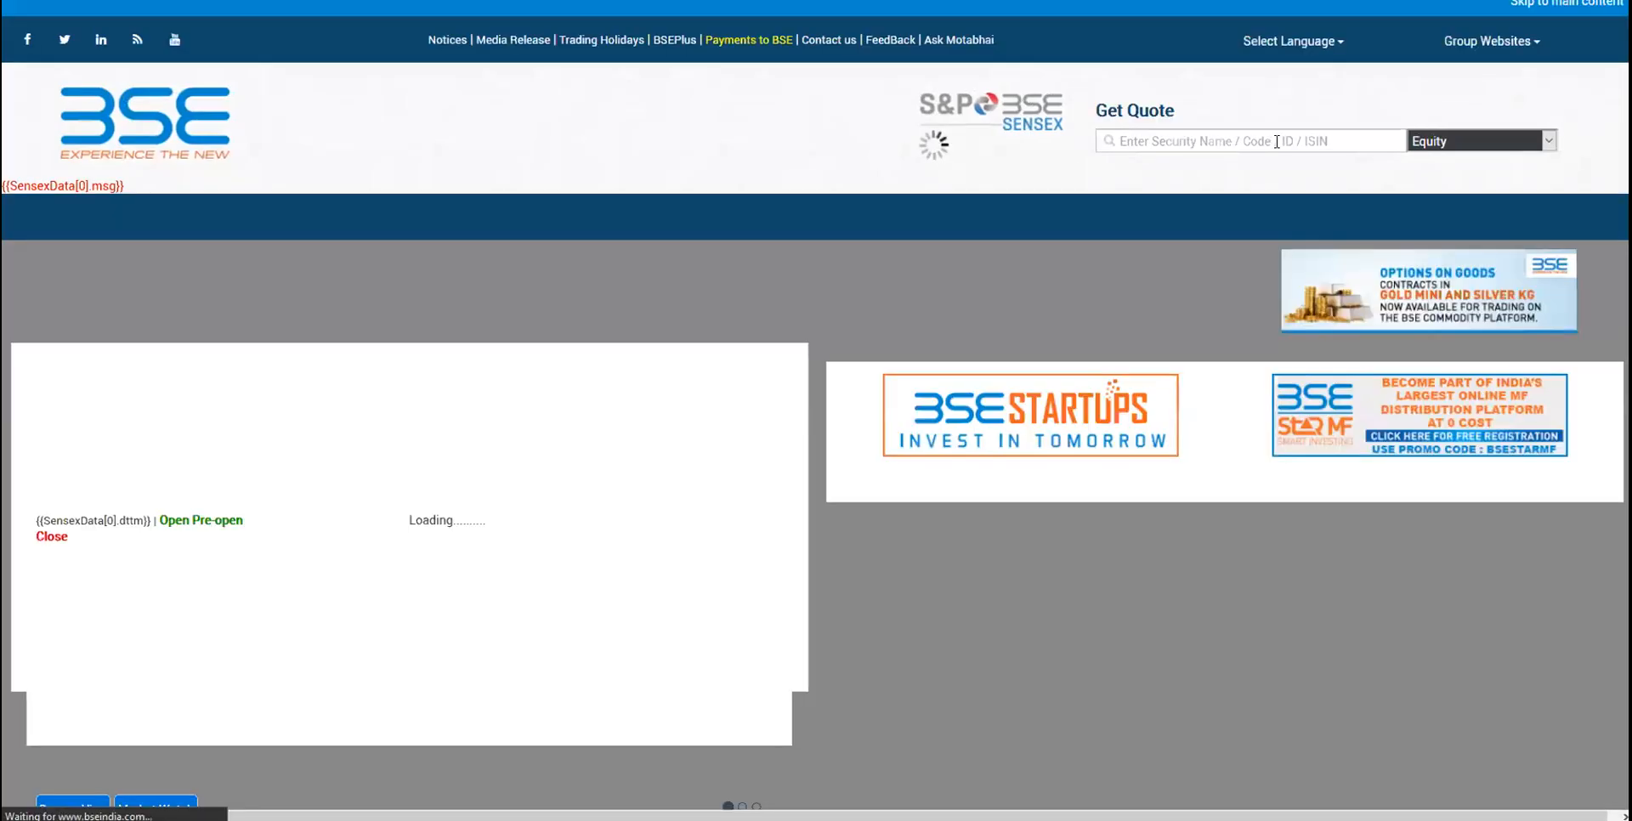
pyautogui.click(1165, 141)
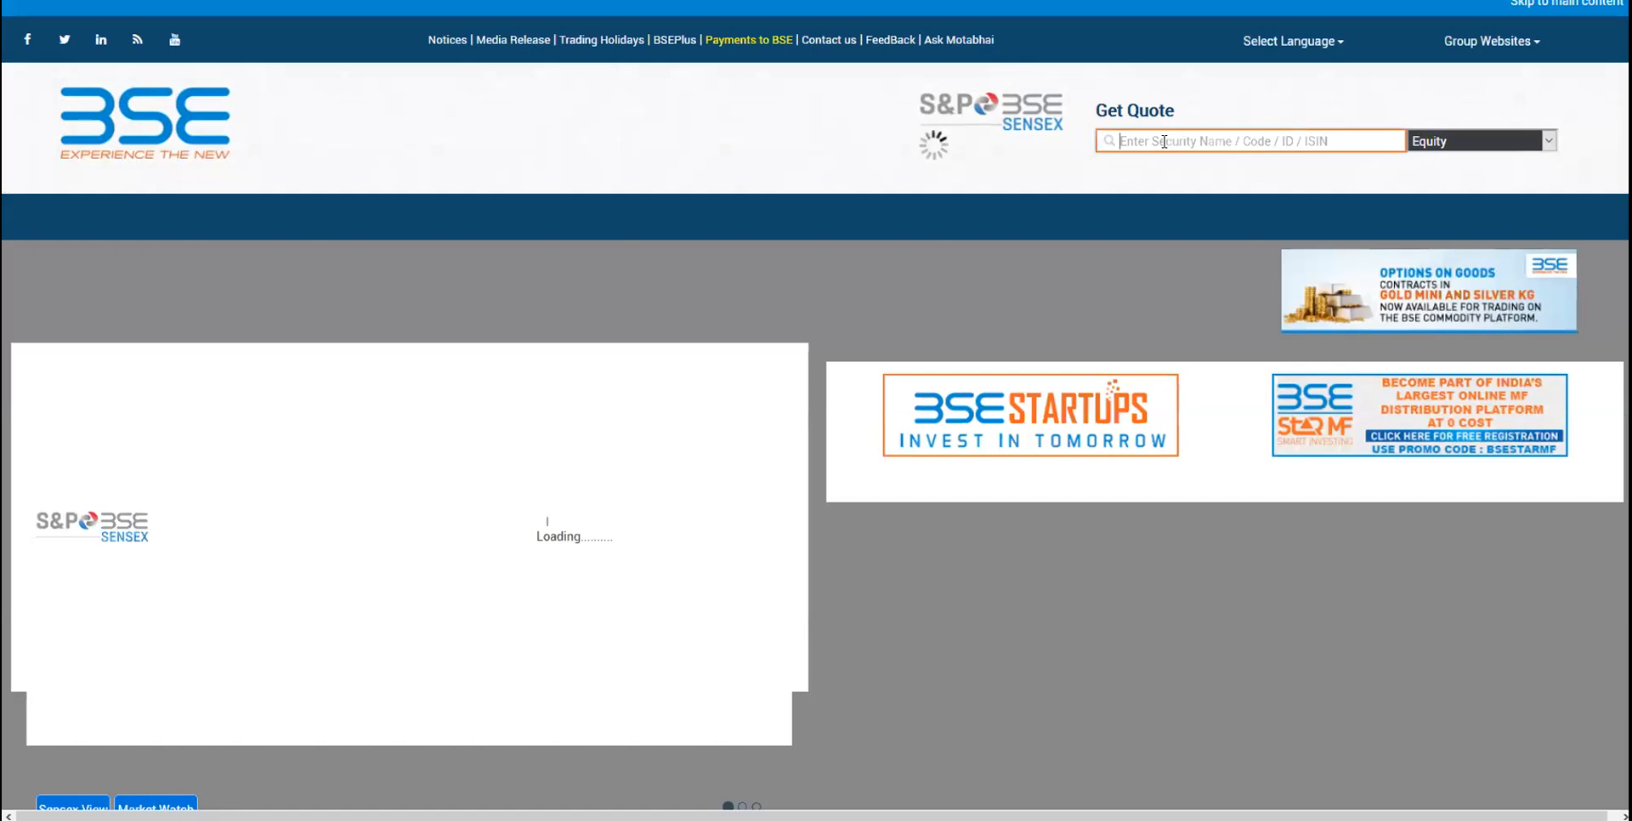
pyautogui.write('amara')
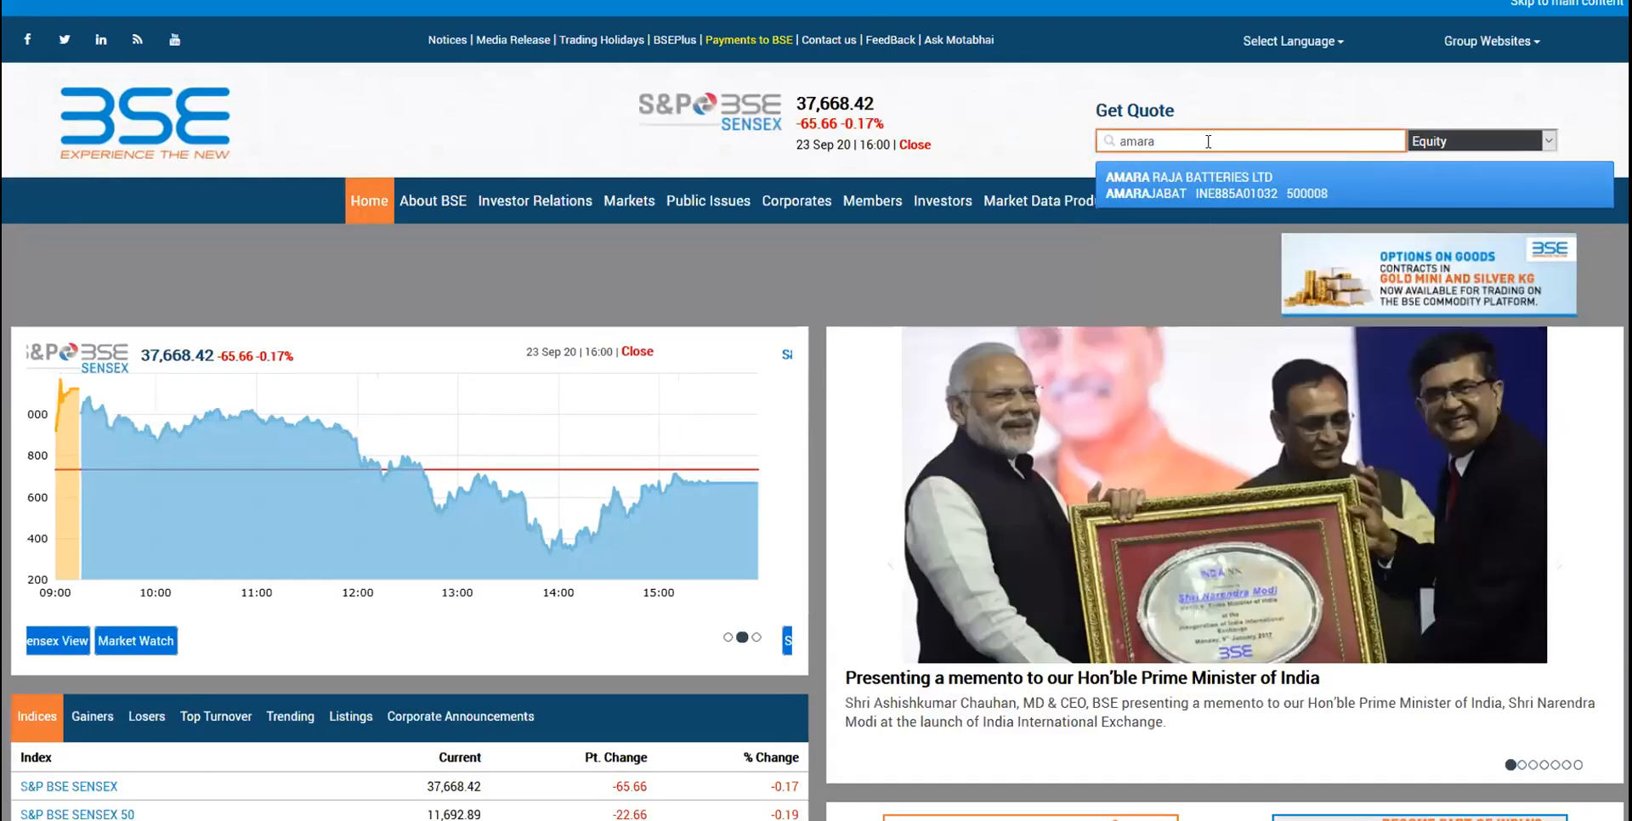
pyautogui.click(1192, 181)
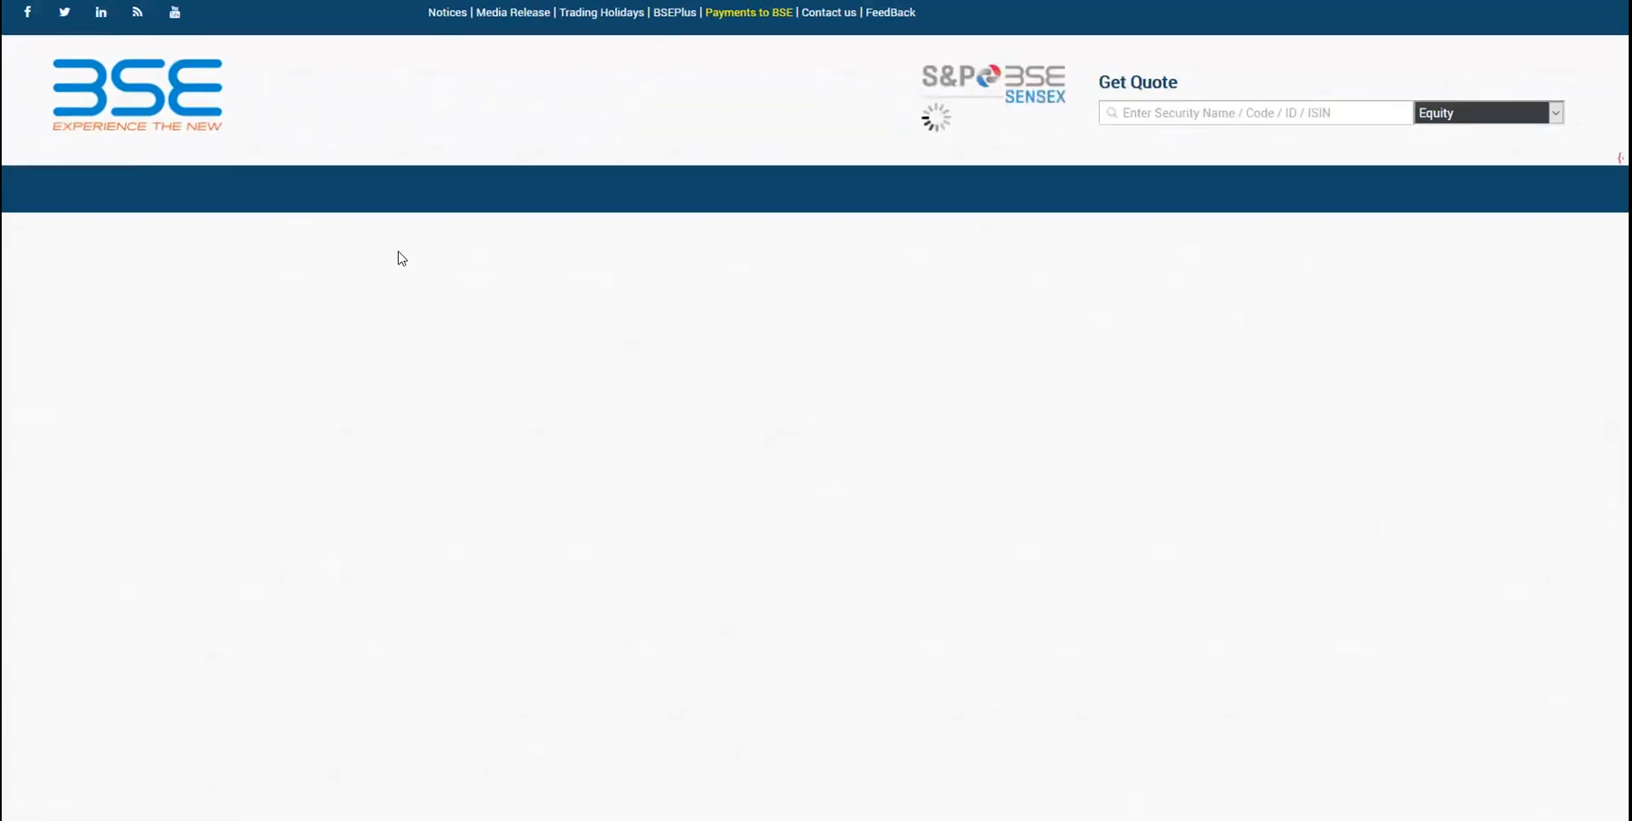
# - Open Financials > Results and show Annual Trends 2016–2020, where 2020 Net Profit is 660.82
pyautogui.scroll(-4, 401, 259)
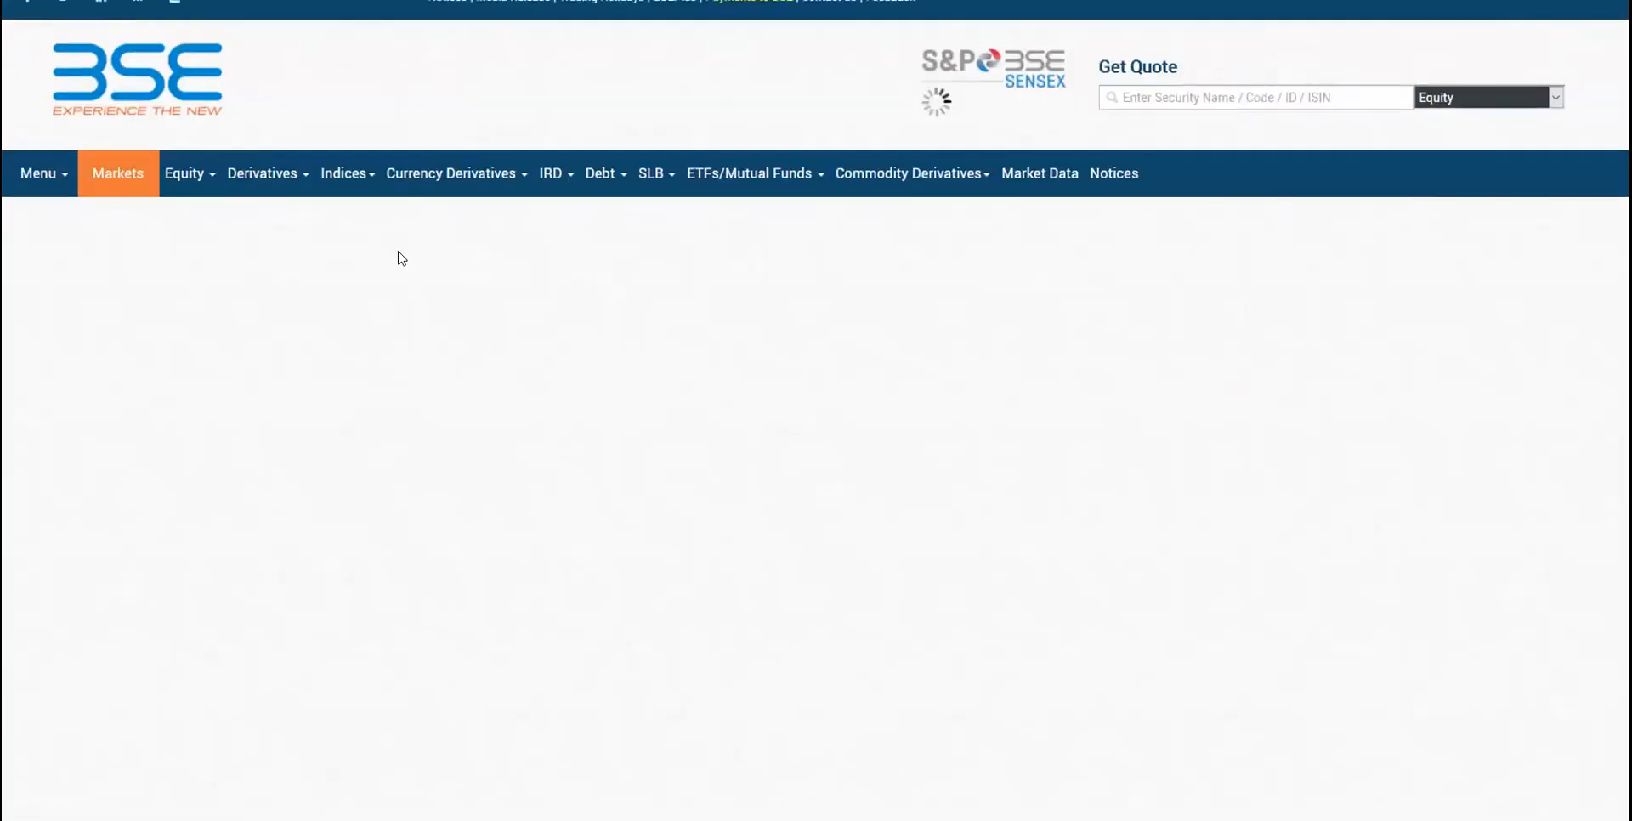
pyautogui.scroll(-1, 94, 374)
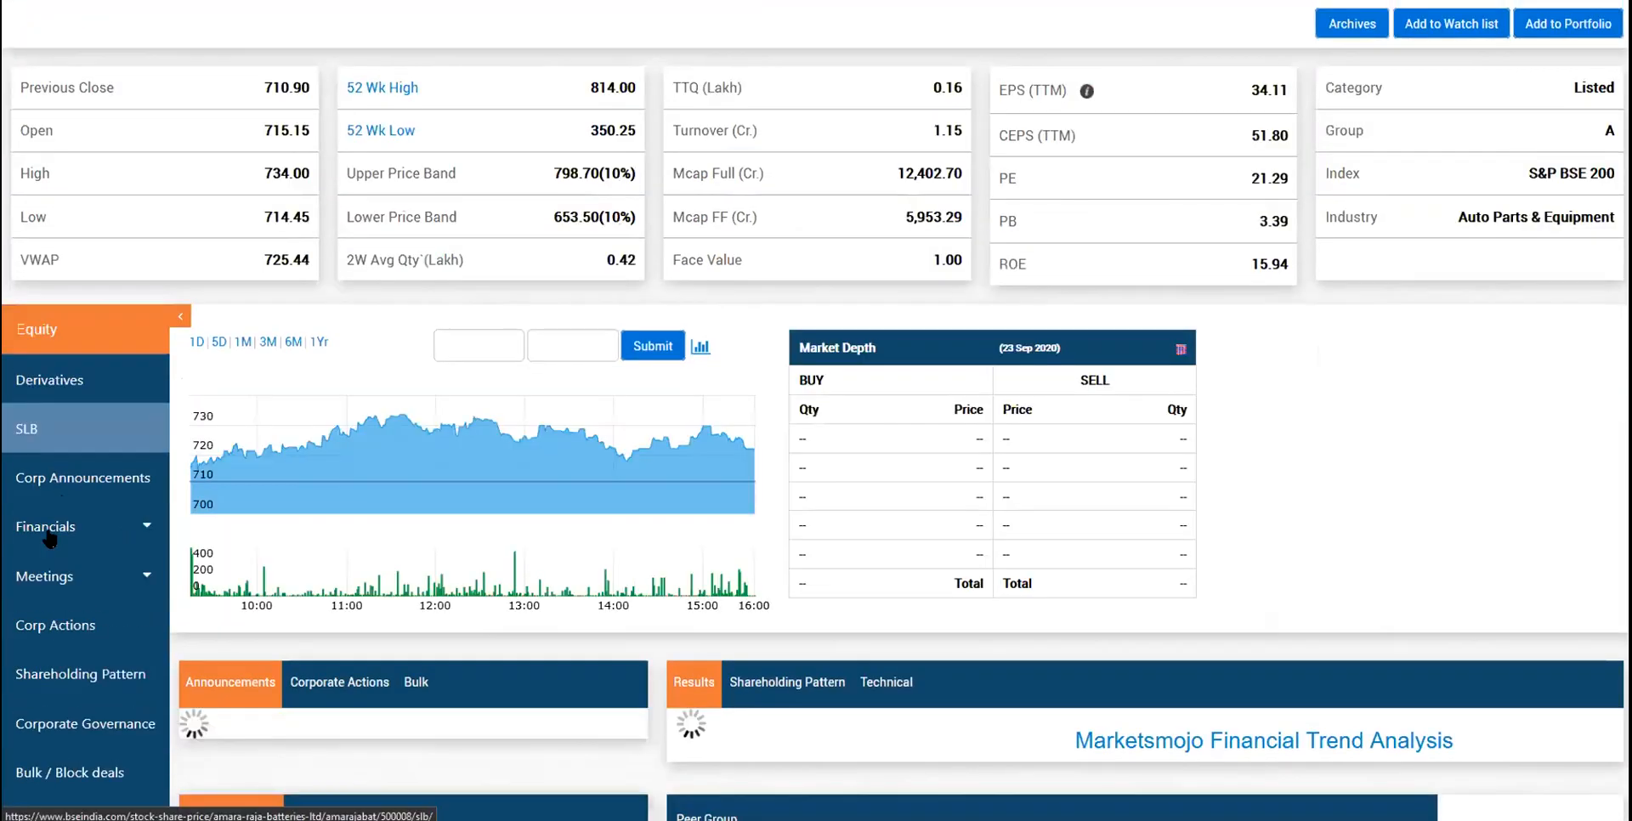
pyautogui.click(60, 520)
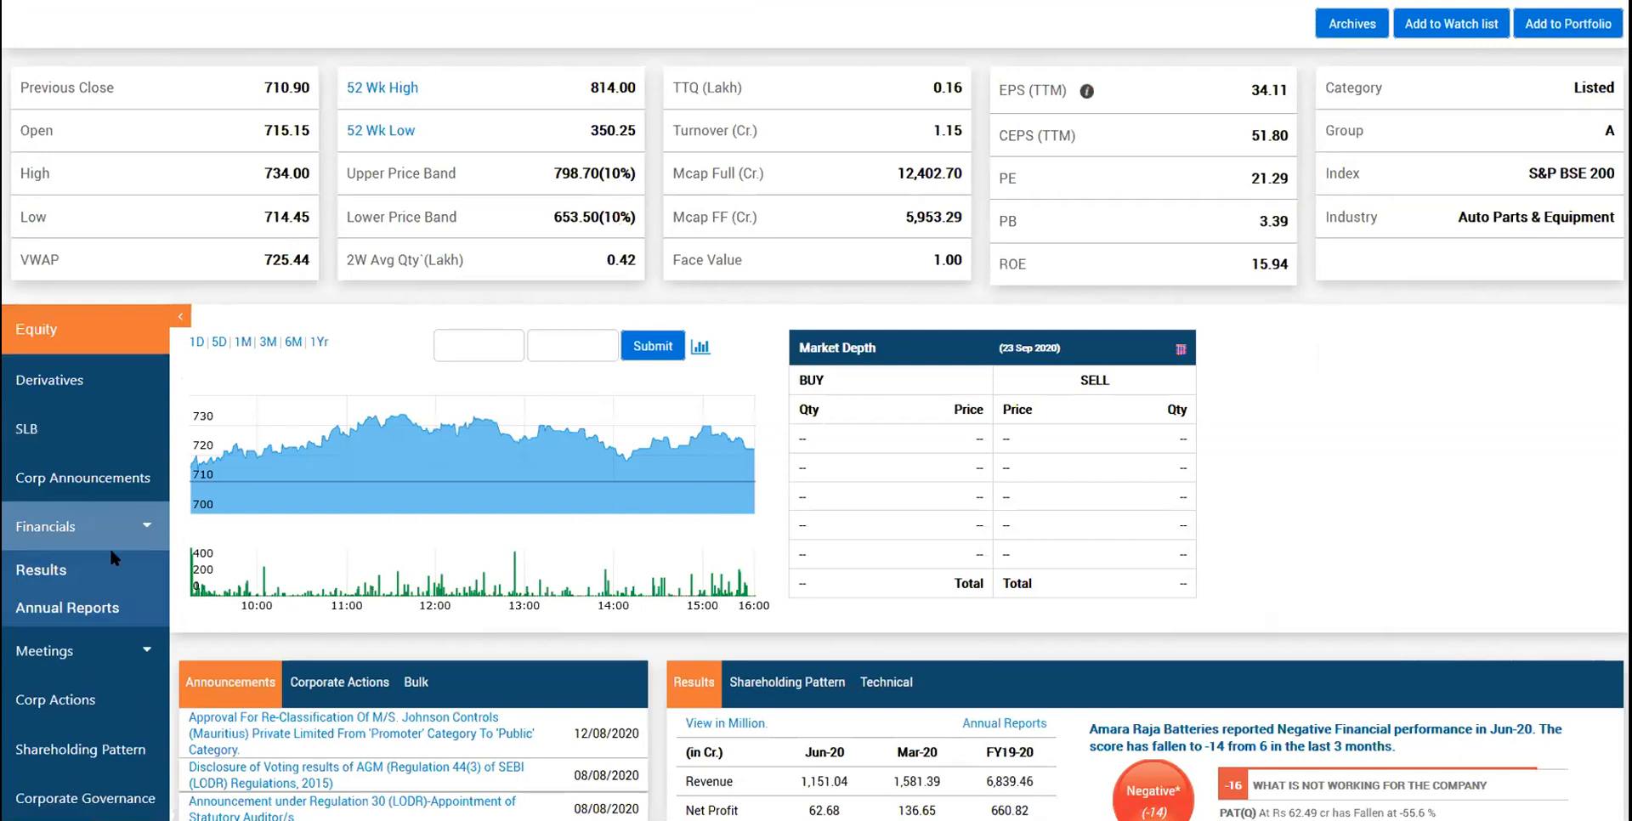
pyautogui.click(109, 568)
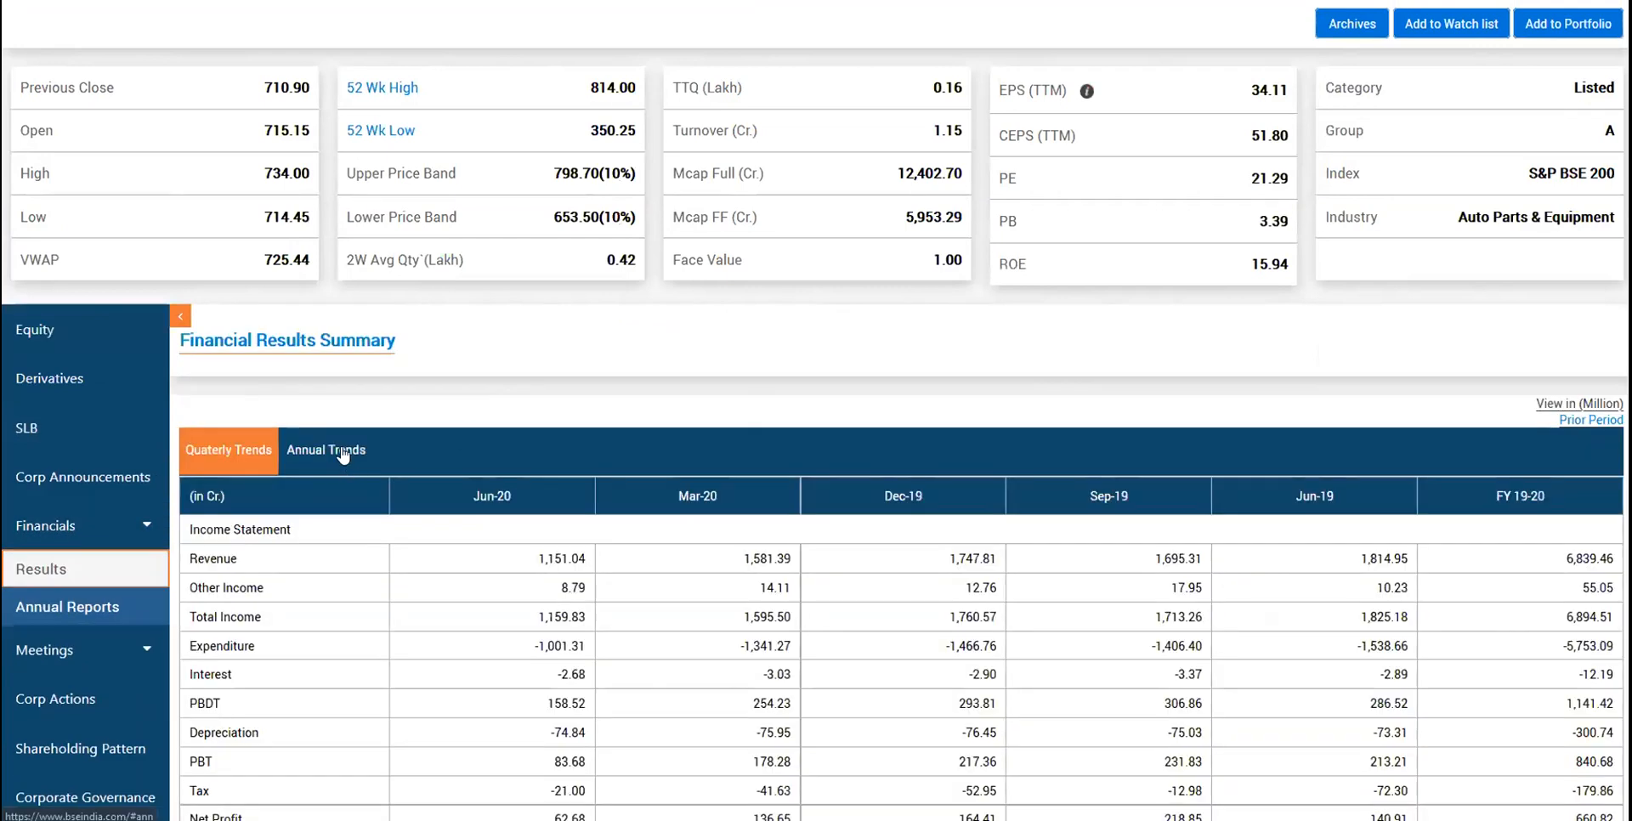
pyautogui.click(340, 449)
pyautogui.scroll(-2, 754, 455)
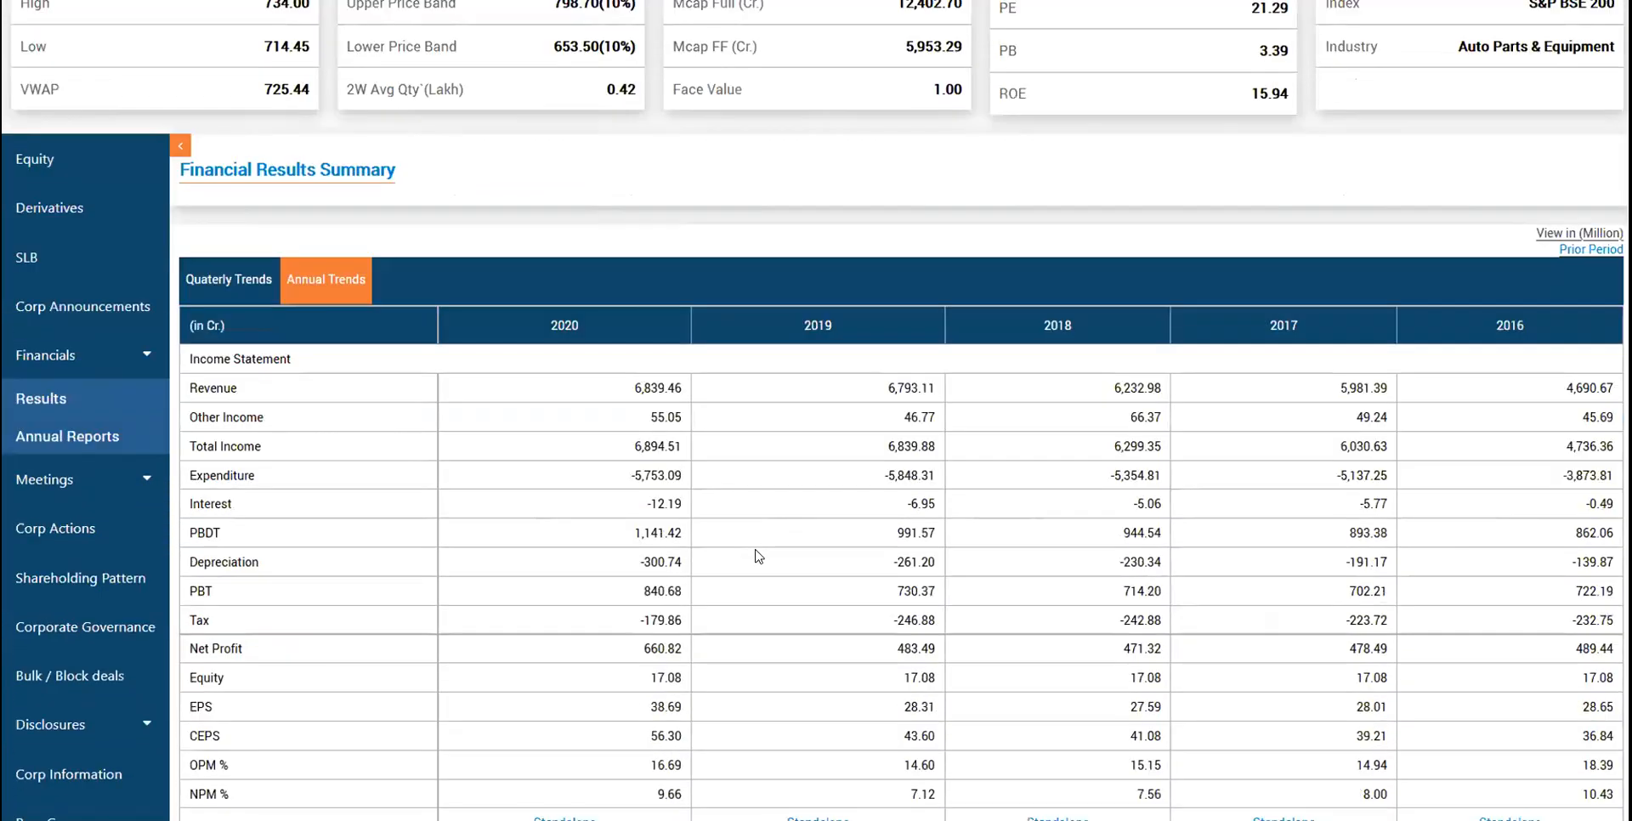
pyautogui.scroll(-6, 1020, 510)
pyautogui.scroll(9, 1437, 432)
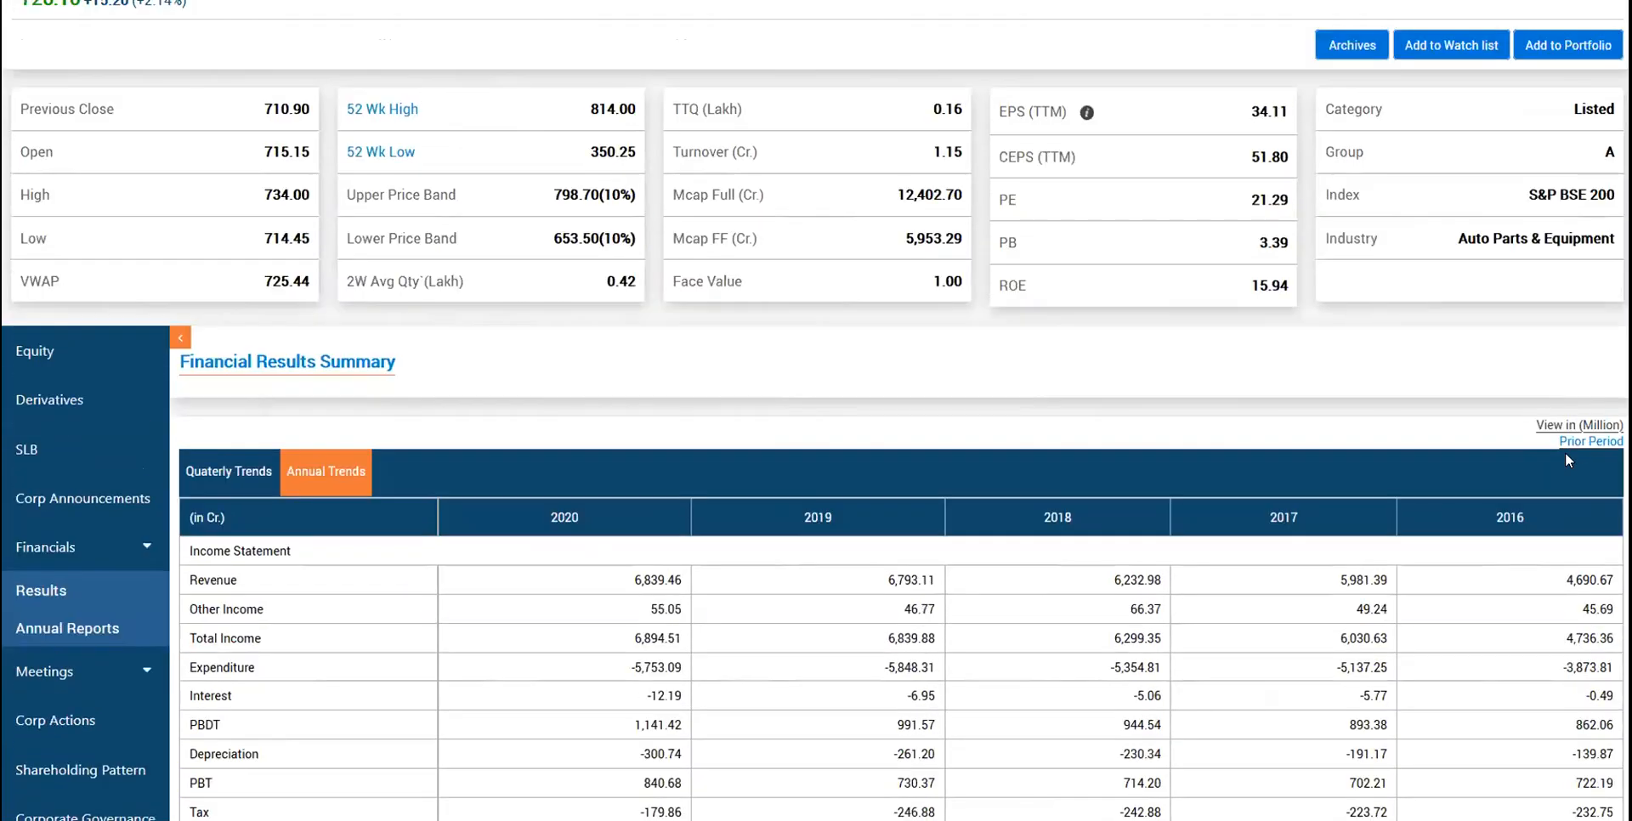
# - Open the March 2015 results, highlight Net Profit 4,108.60, then return to Google Sheets
pyautogui.click(1577, 446)
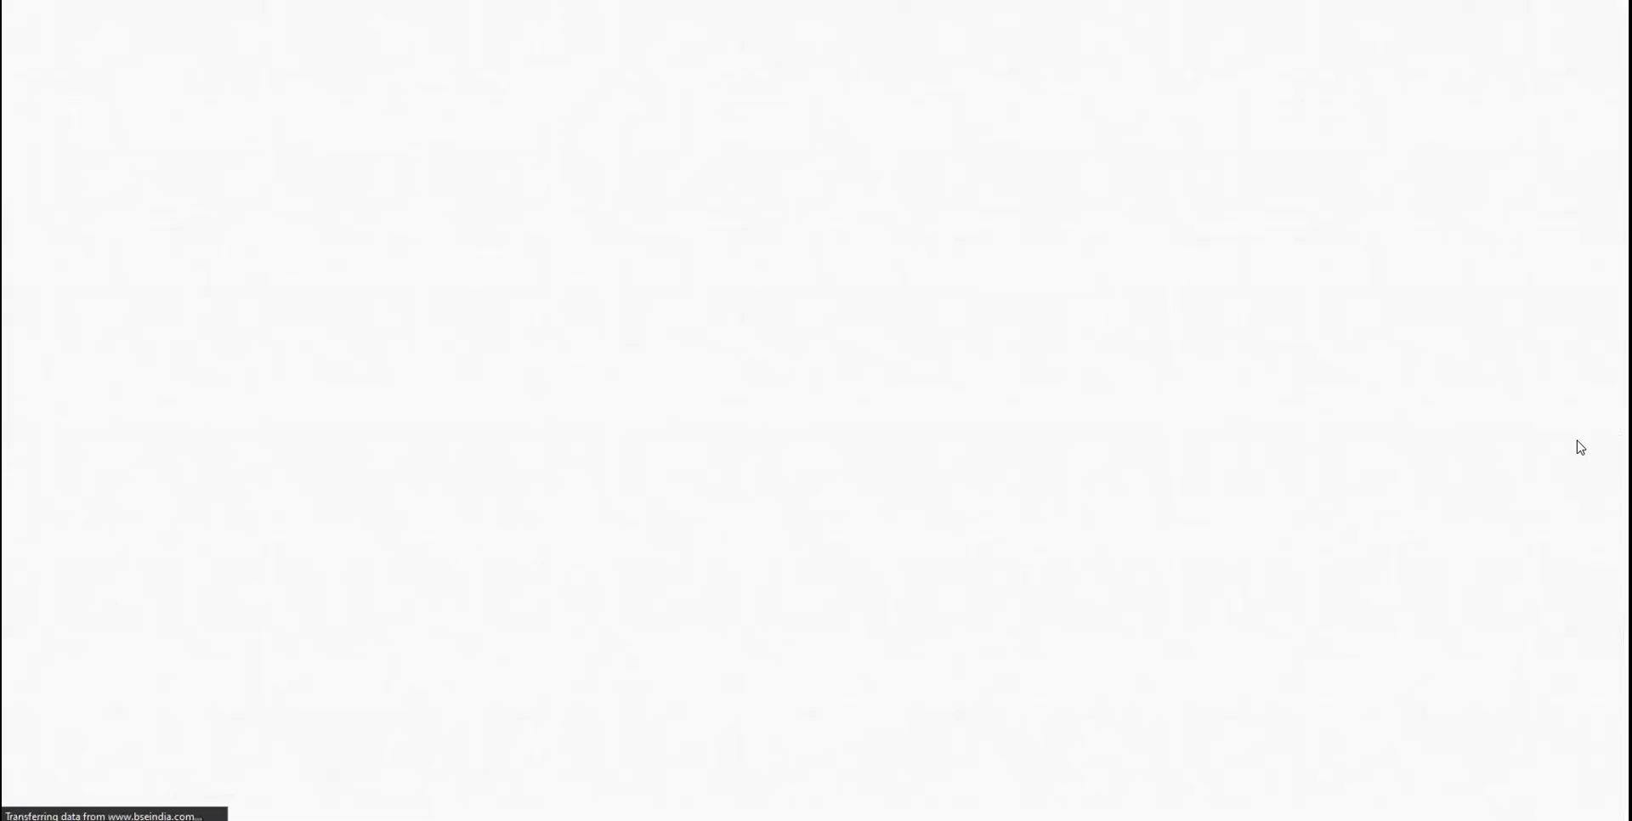
pyautogui.scroll(-2, 1073, 516)
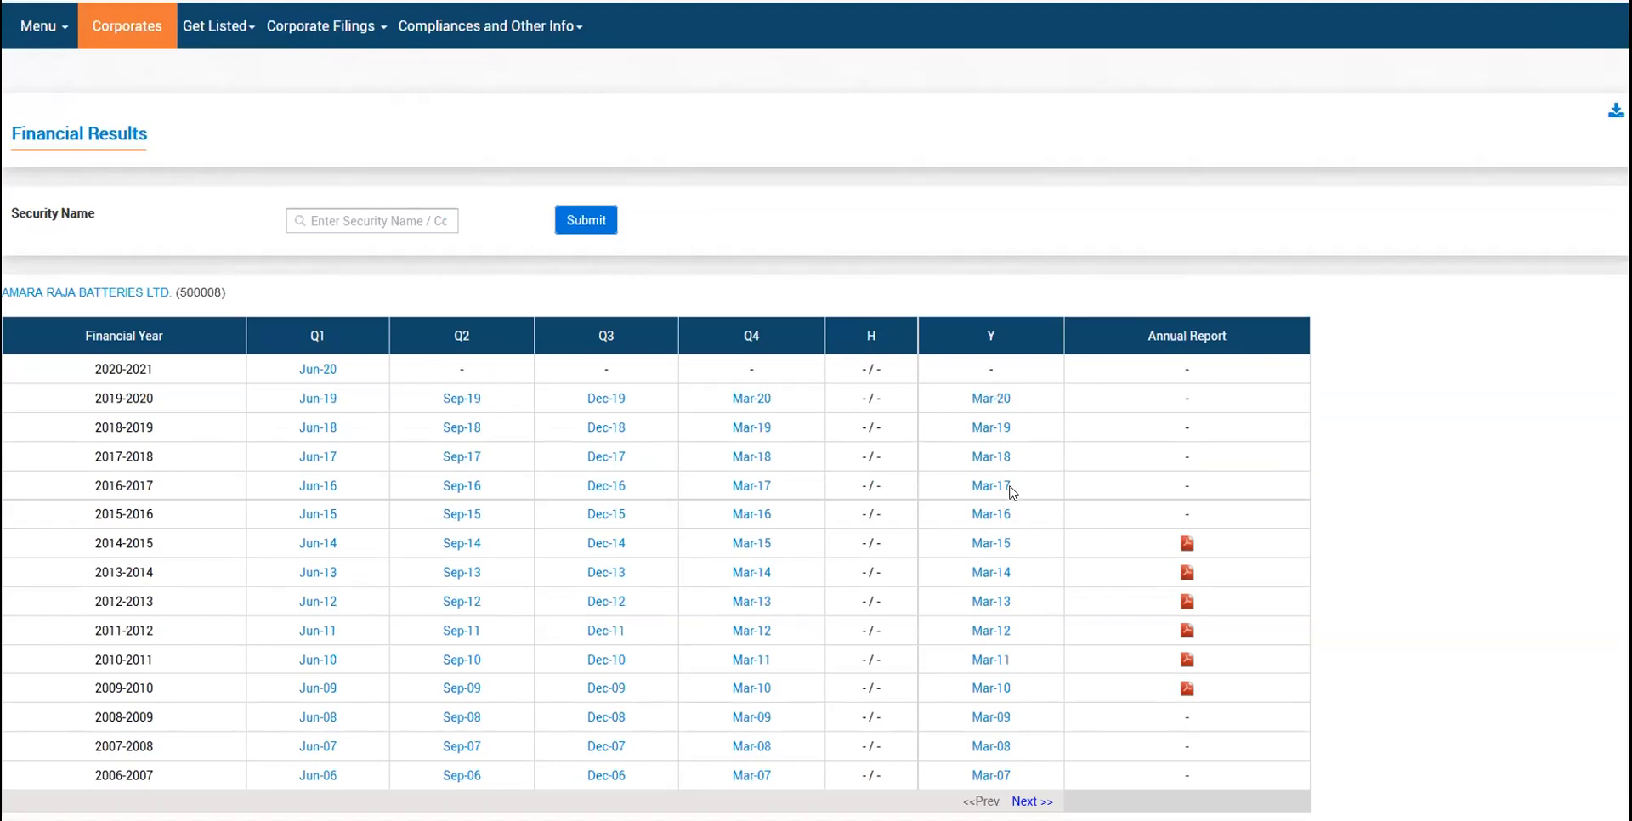
pyautogui.click(1009, 544)
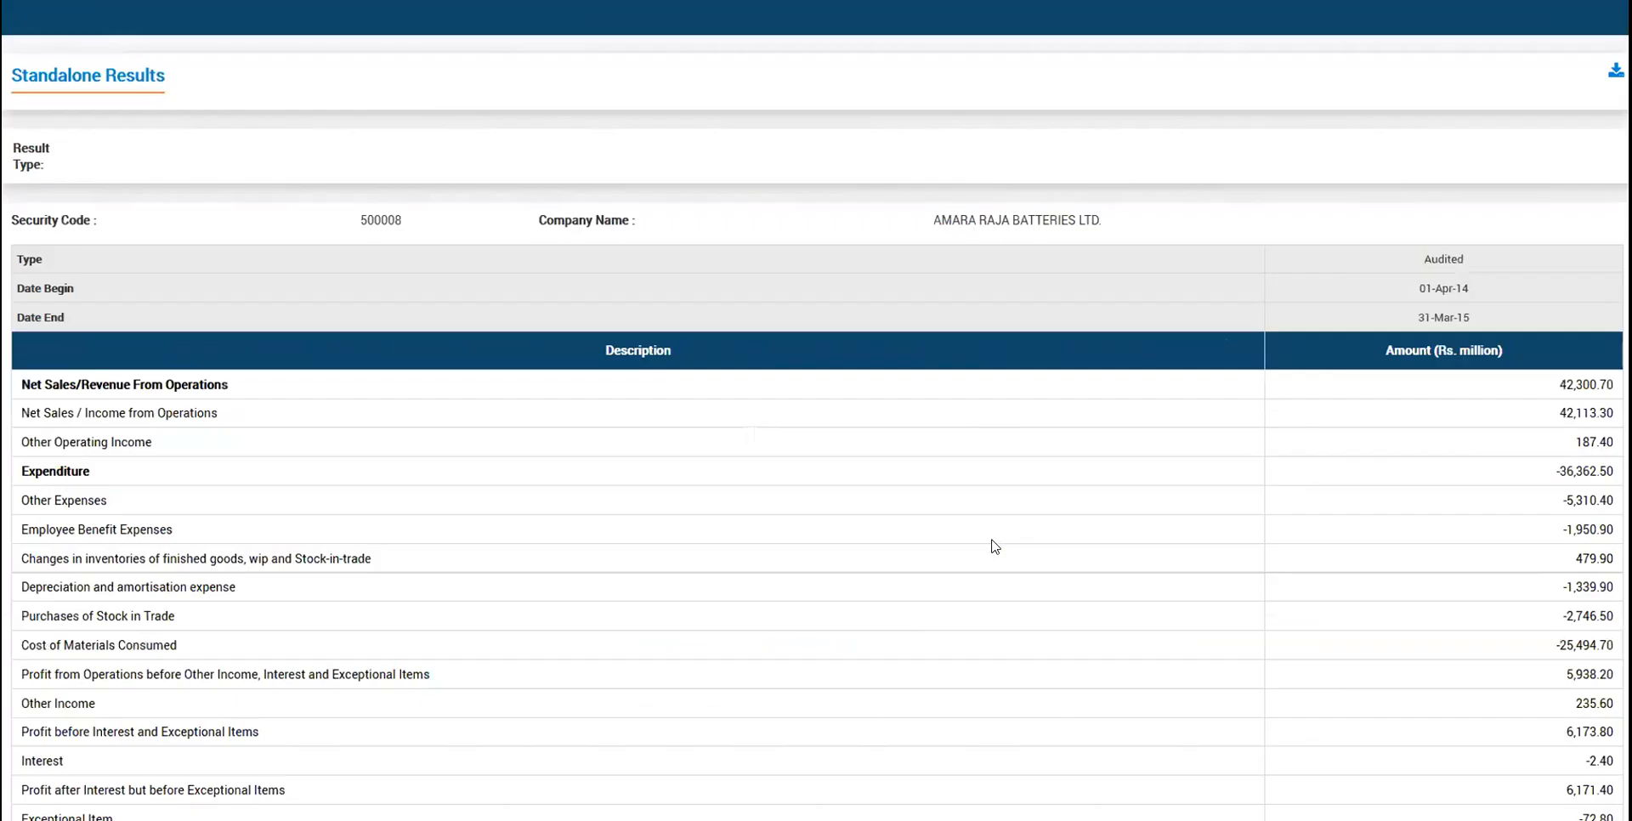
pyautogui.scroll(2, 995, 546)
pyautogui.scroll(-8, 995, 546)
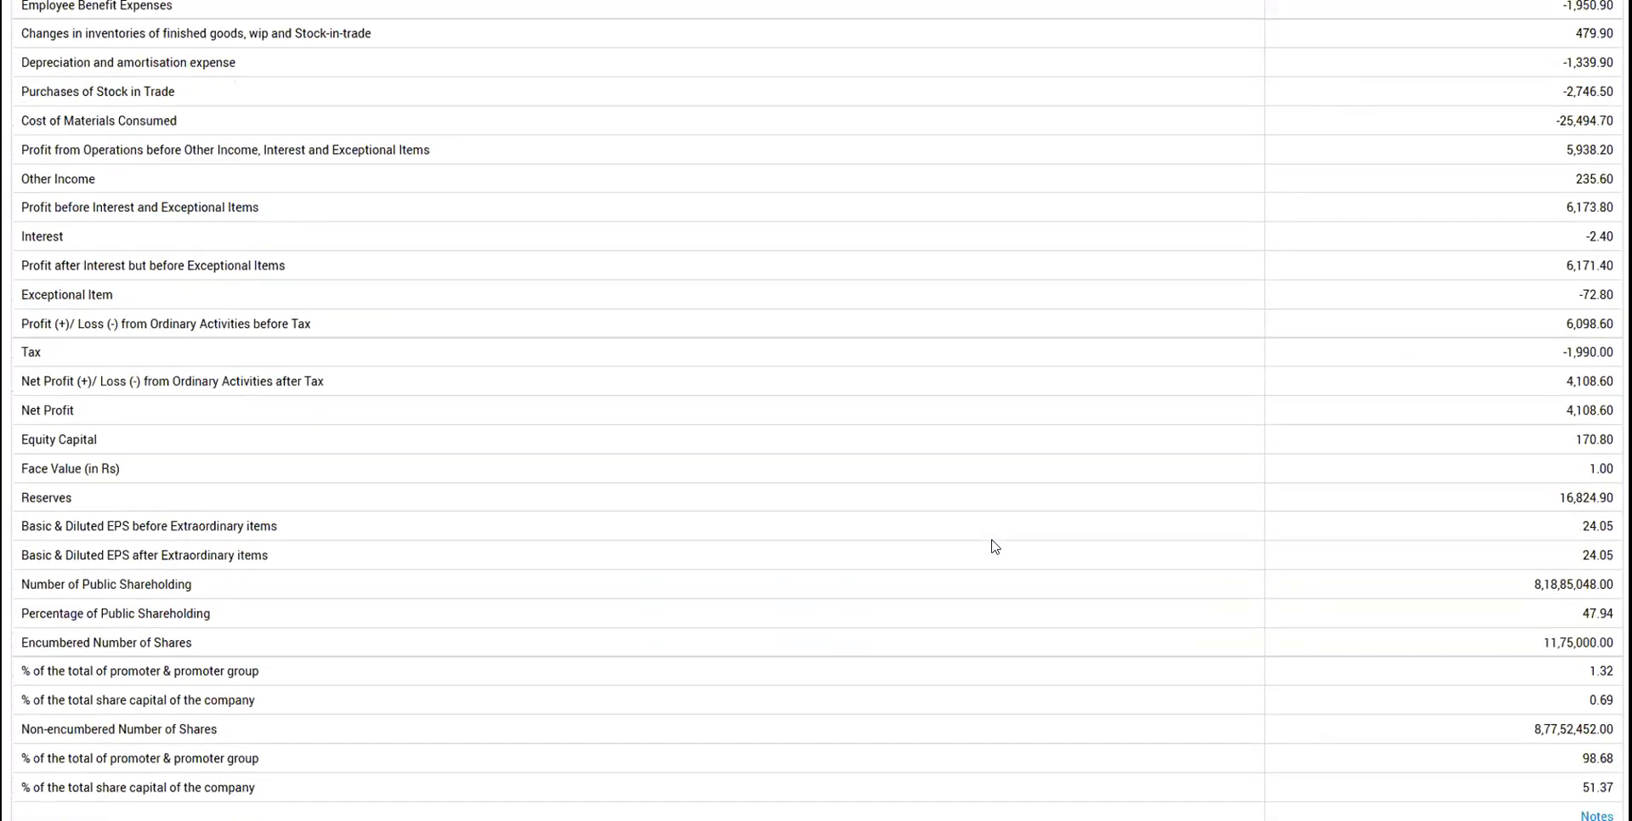
pyautogui.moveTo(1616, 395); pyautogui.dragTo(1552, 396)
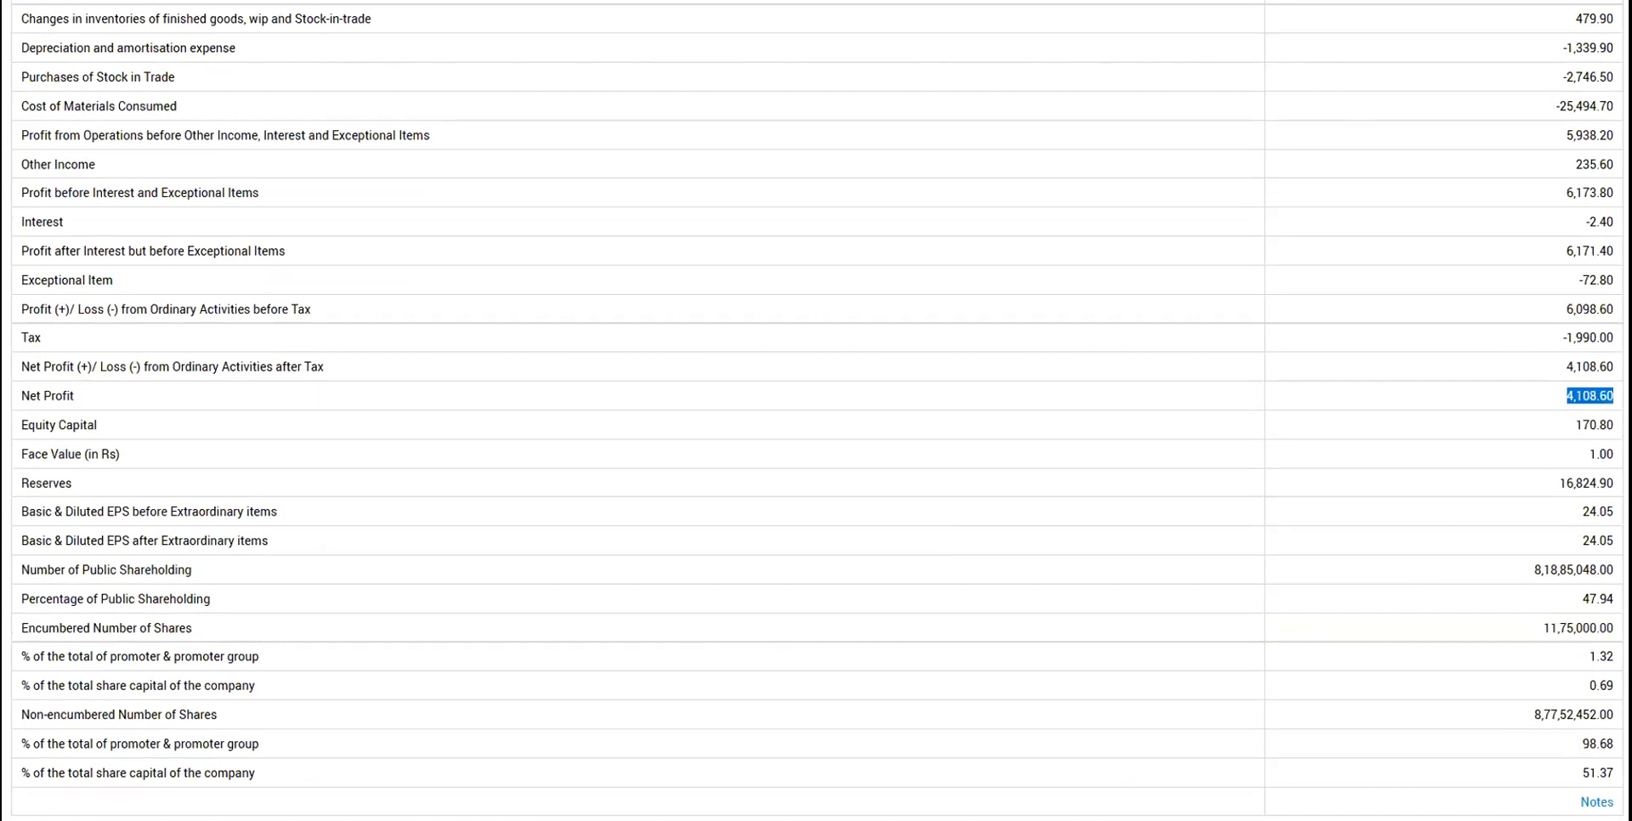
pyautogui.hotkey('alt', 'Tab')
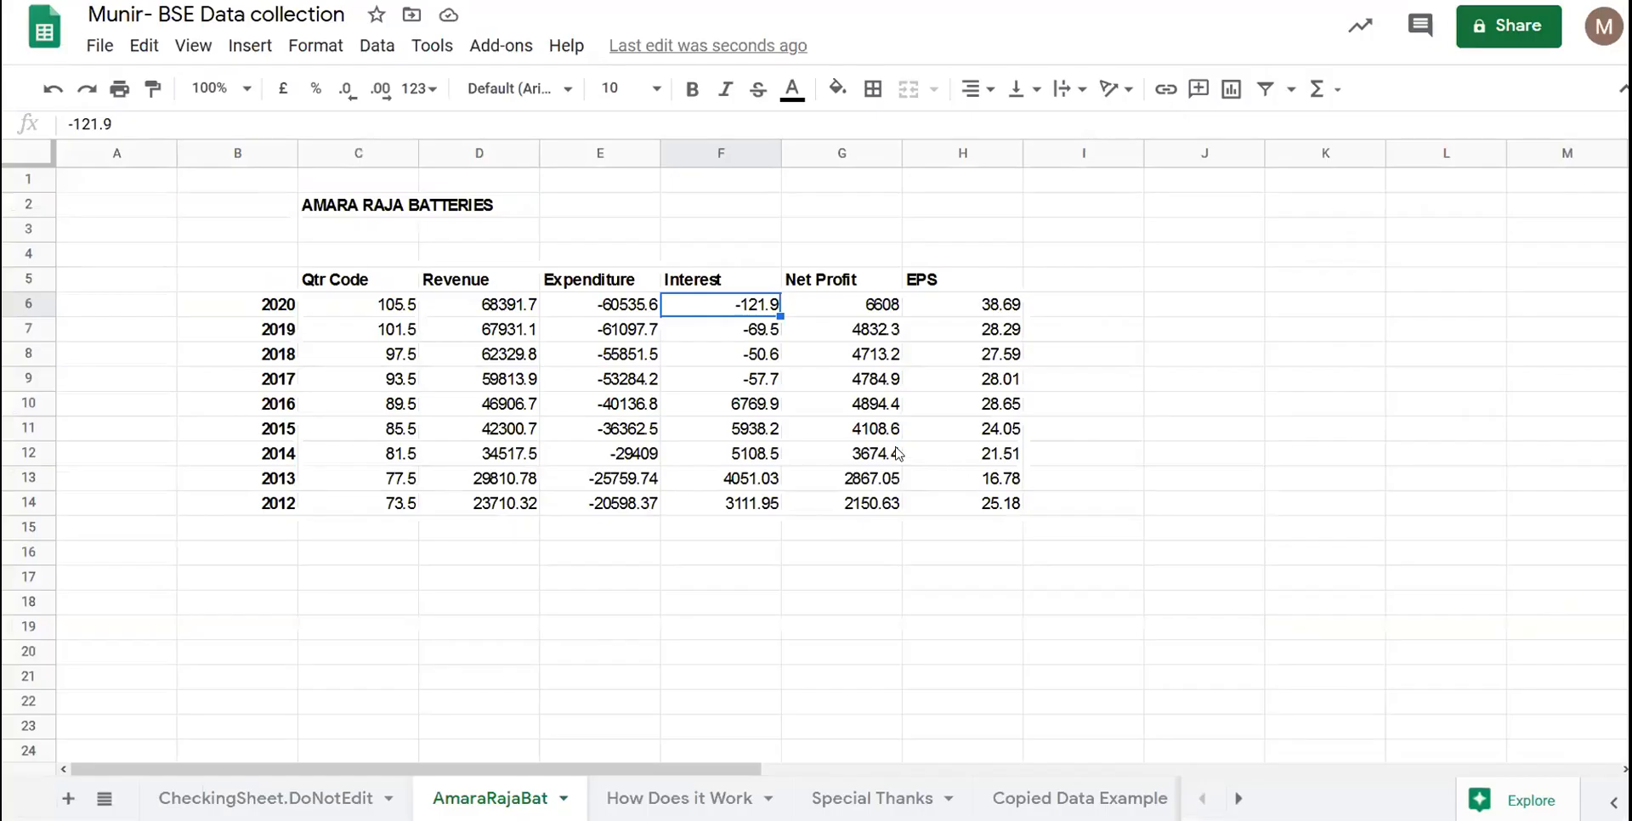
# - Select the 2015 Net Profit value 4108.6 in the AmaraRajaBat sheet for comparison
pyautogui.moveTo(876, 437); pyautogui.dragTo(314, 432)
pyautogui.click(313, 432)
pyautogui.click(895, 437)
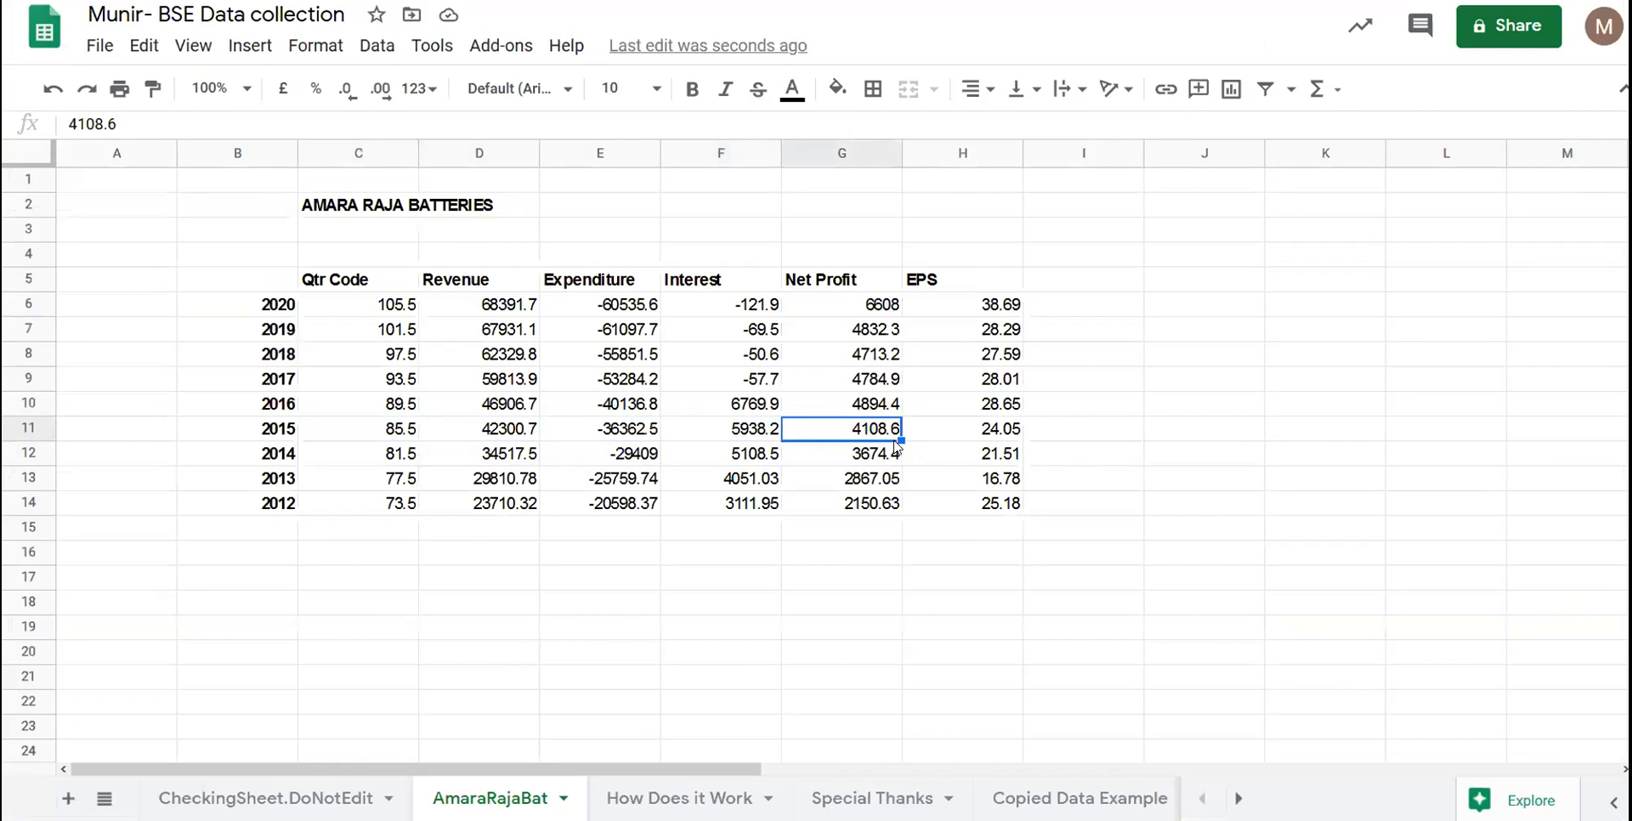
# - On CheckingSheet.DoNotEdit, clear C2's company name and type 'Irctc'
pyautogui.click(336, 797)
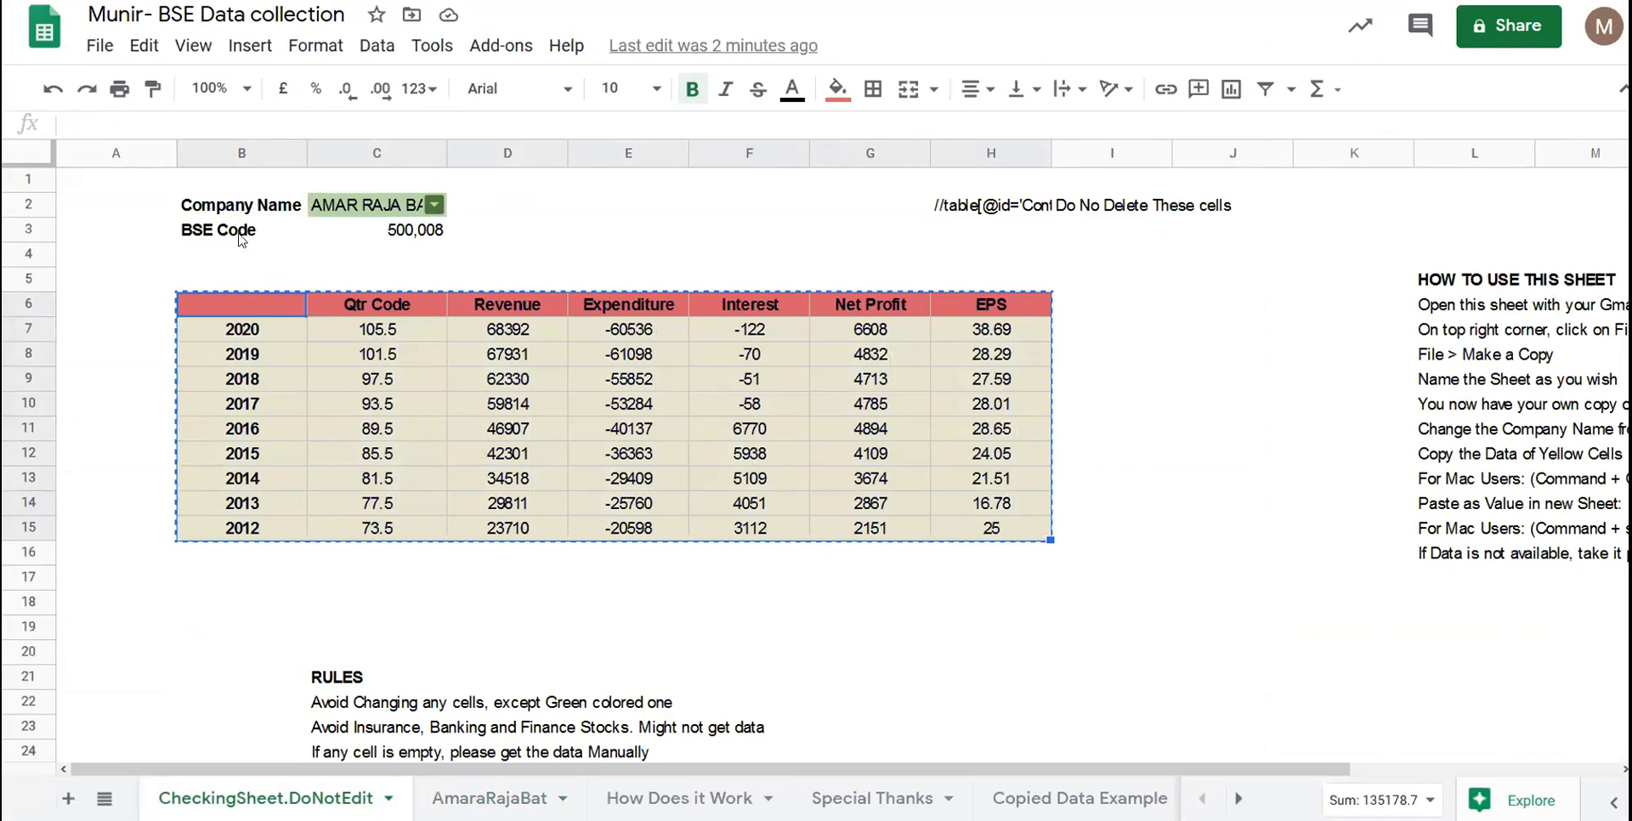
pyautogui.click(435, 206)
pyautogui.scroll(-15, 403, 414)
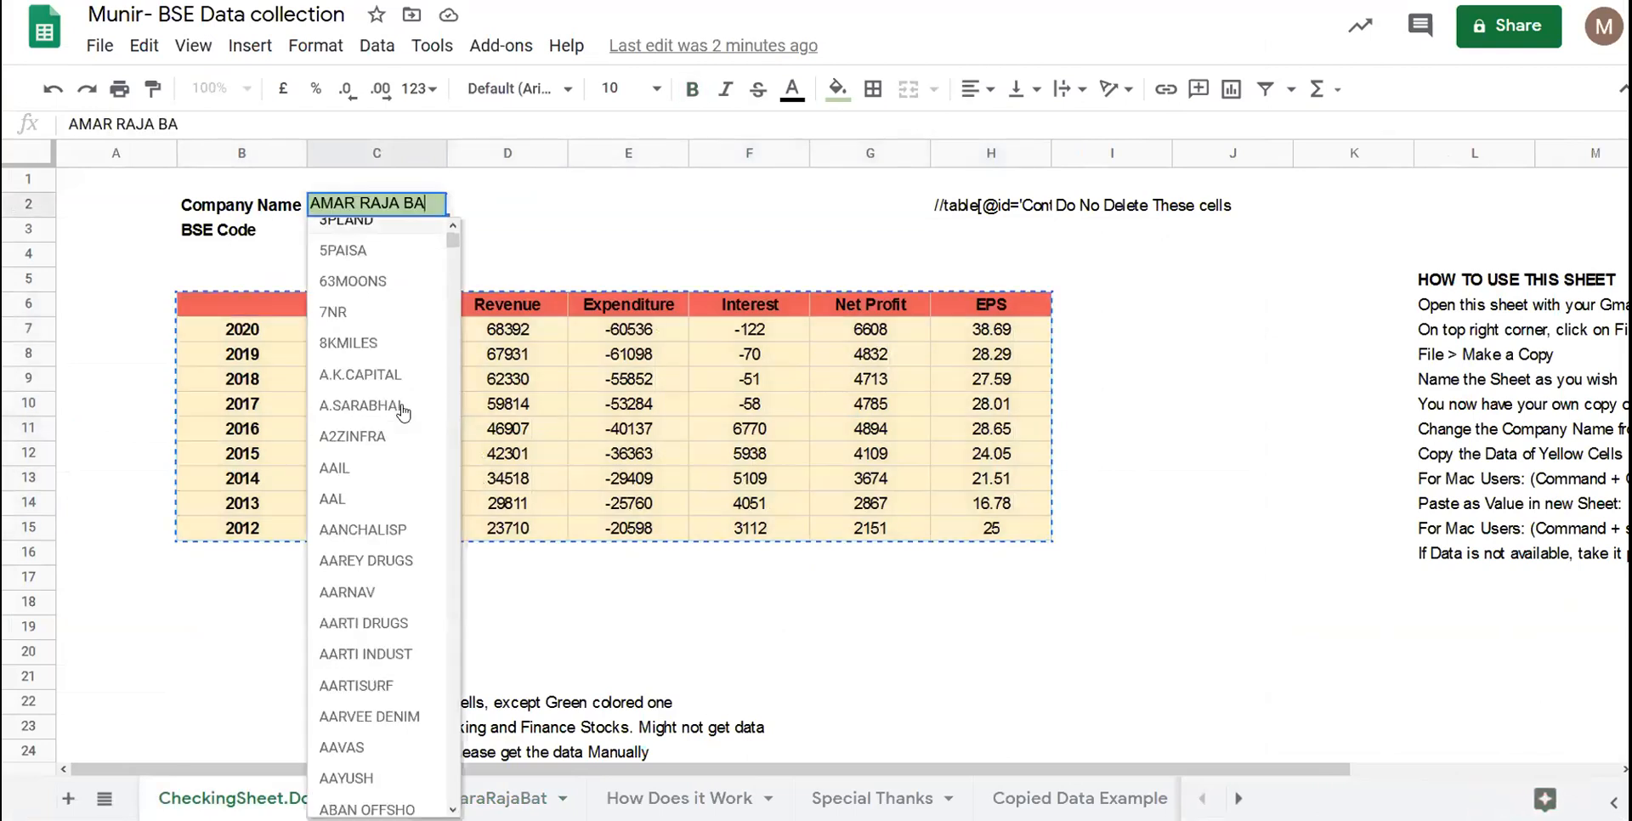
pyautogui.scroll(-5, 398, 383)
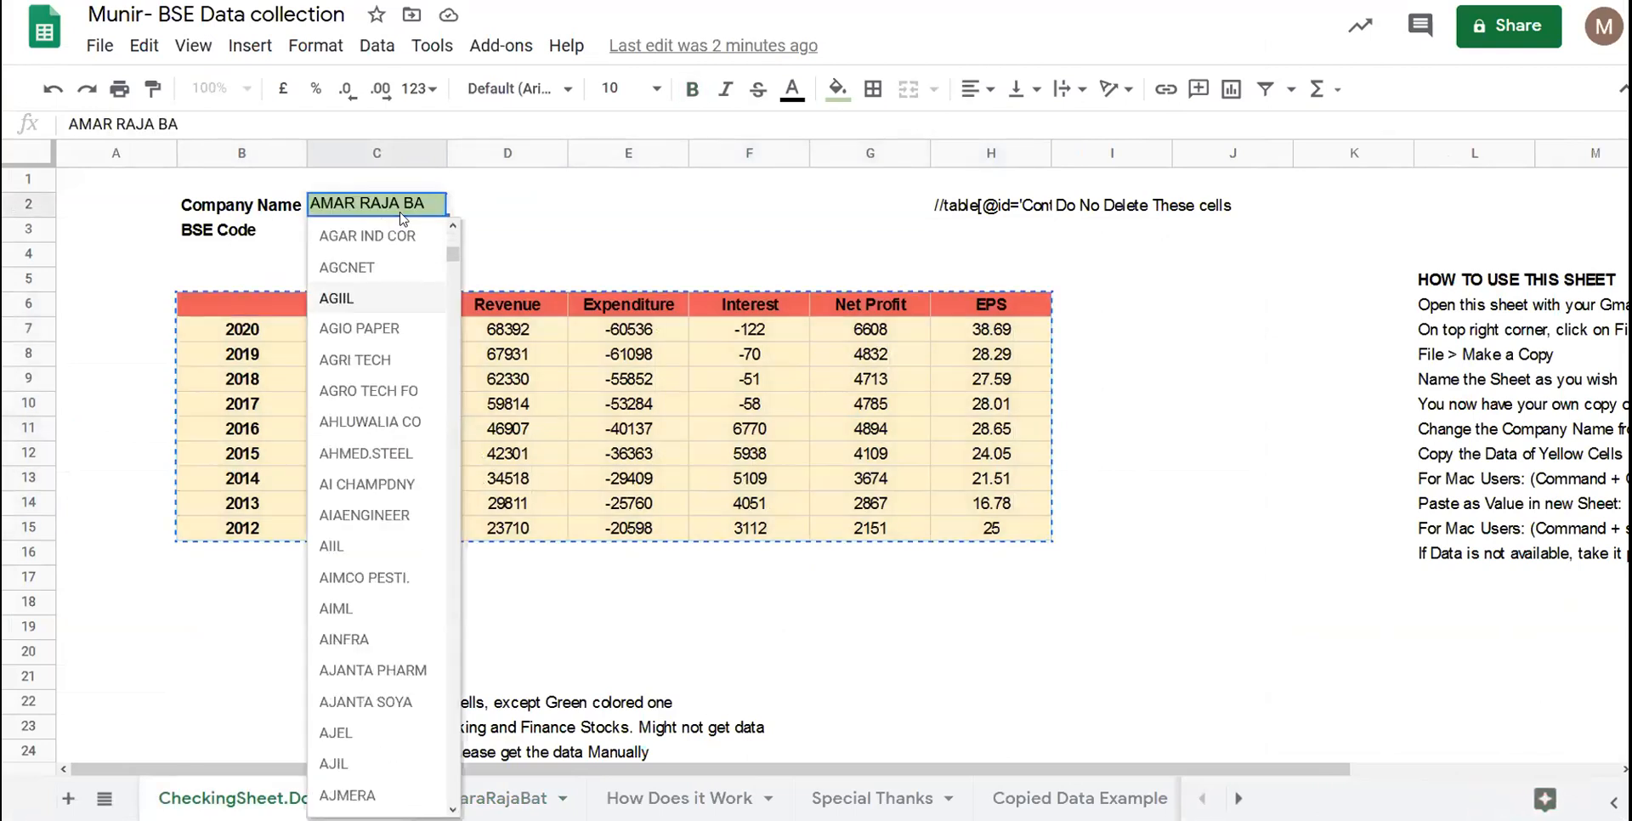
pyautogui.press('BackSpace')
pyautogui.press('BackSpace')
pyautogui.press('BackSpace')
pyautogui.press('BackSpace')
pyautogui.press('BackSpace')
pyautogui.press('BackSpace')
pyautogui.press('BackSpace')
pyautogui.press('BackSpace')
pyautogui.press('BackSpace')
pyautogui.press('BackSpace')
pyautogui.press('BackSpace')
pyautogui.press('BackSpace')
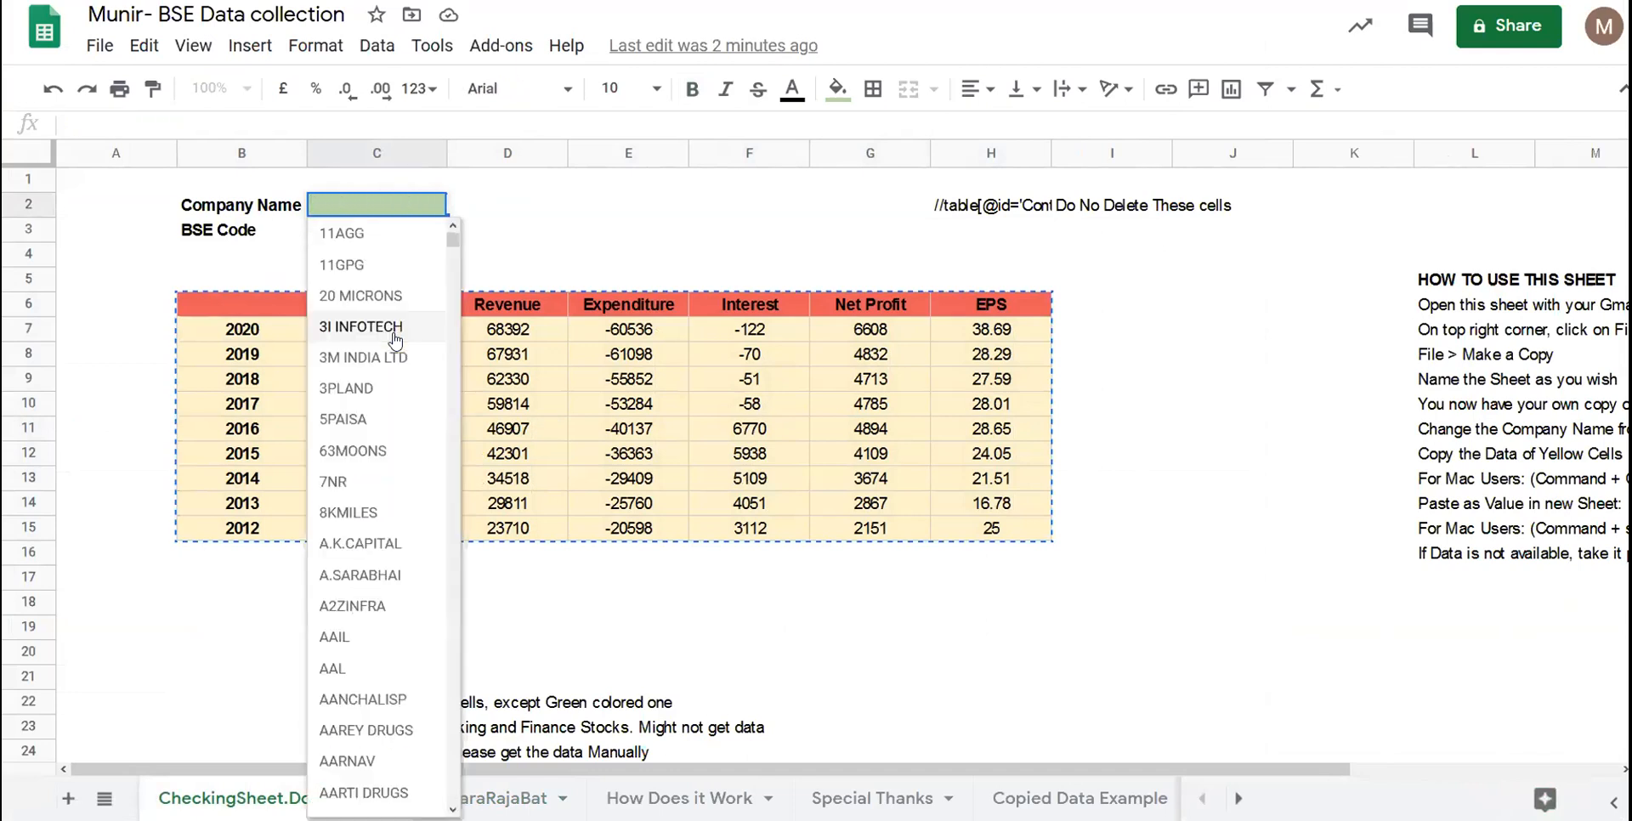
pyautogui.write('Irctc')
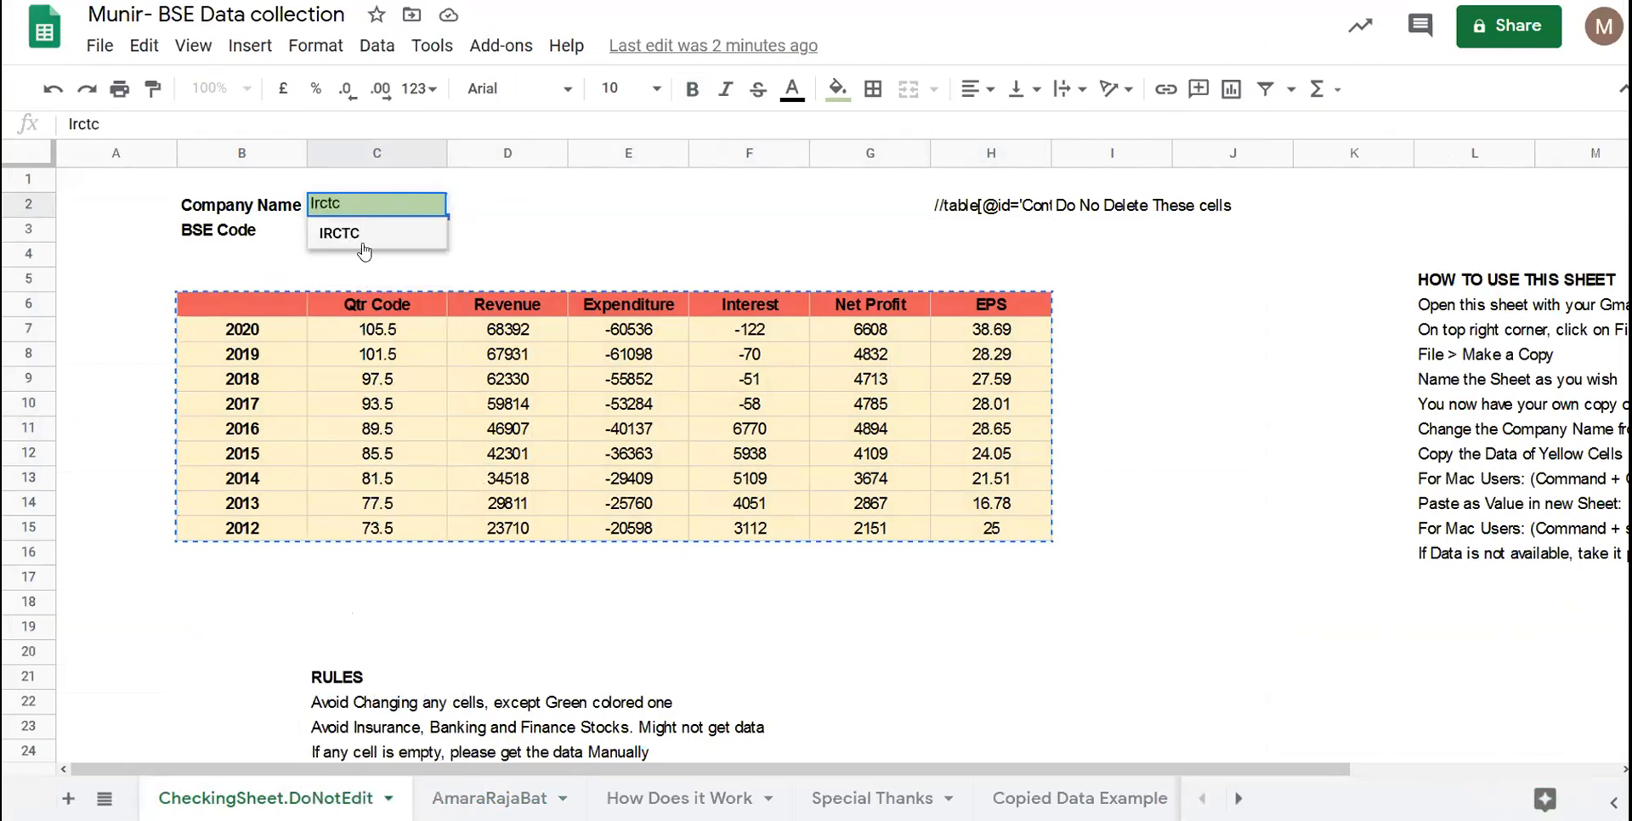
# - Choose IRCTC, loading 2020 Revenue 22755 and EPS 33.04, then inspect the 2020 Revenue formula
pyautogui.click(365, 251)
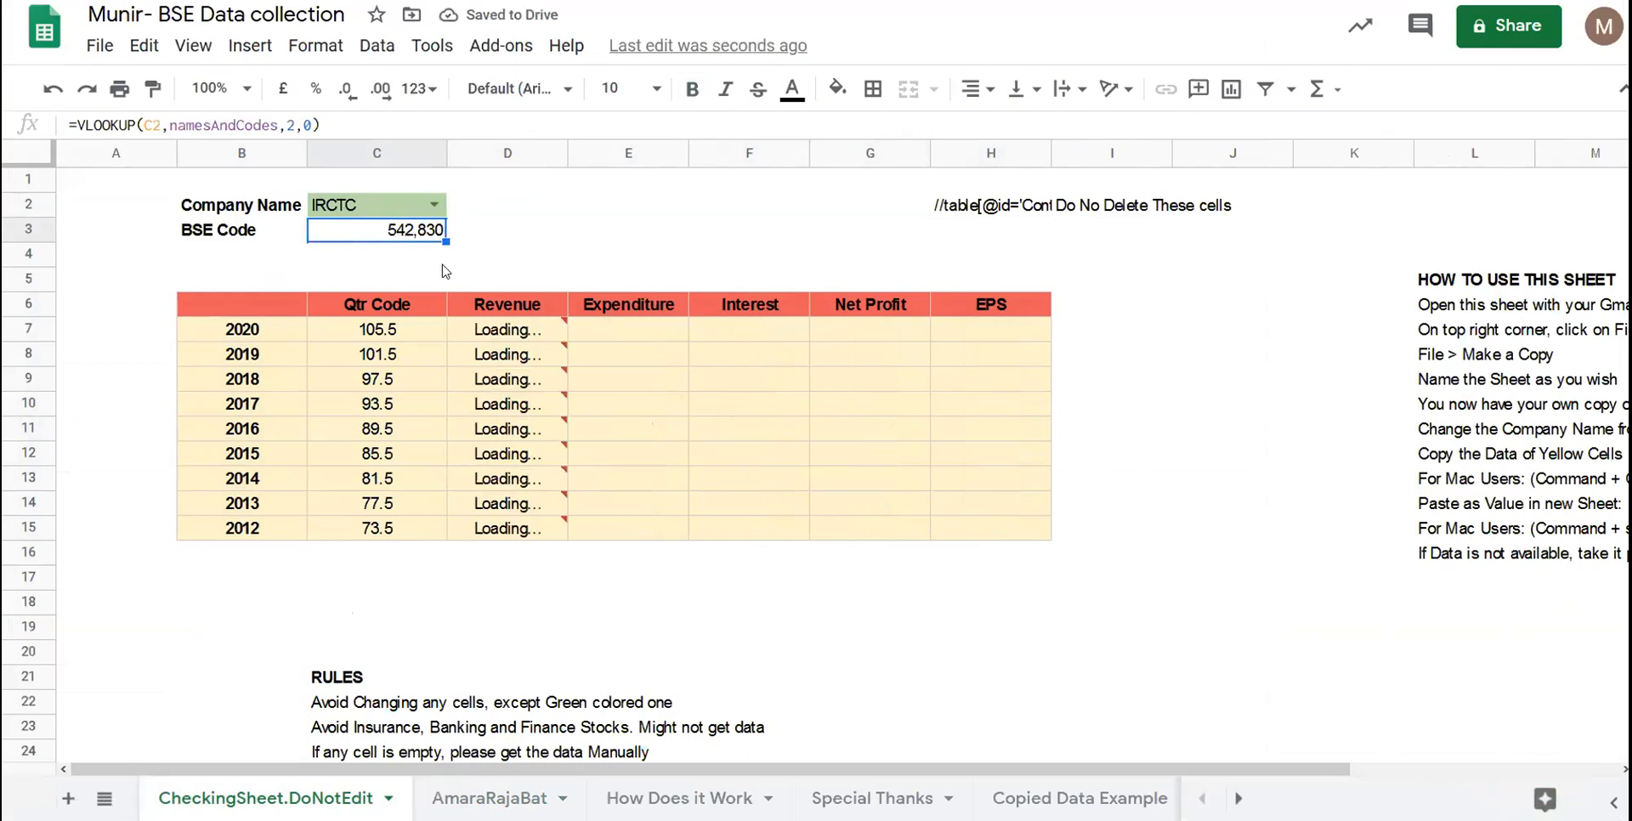
pyautogui.click(508, 341)
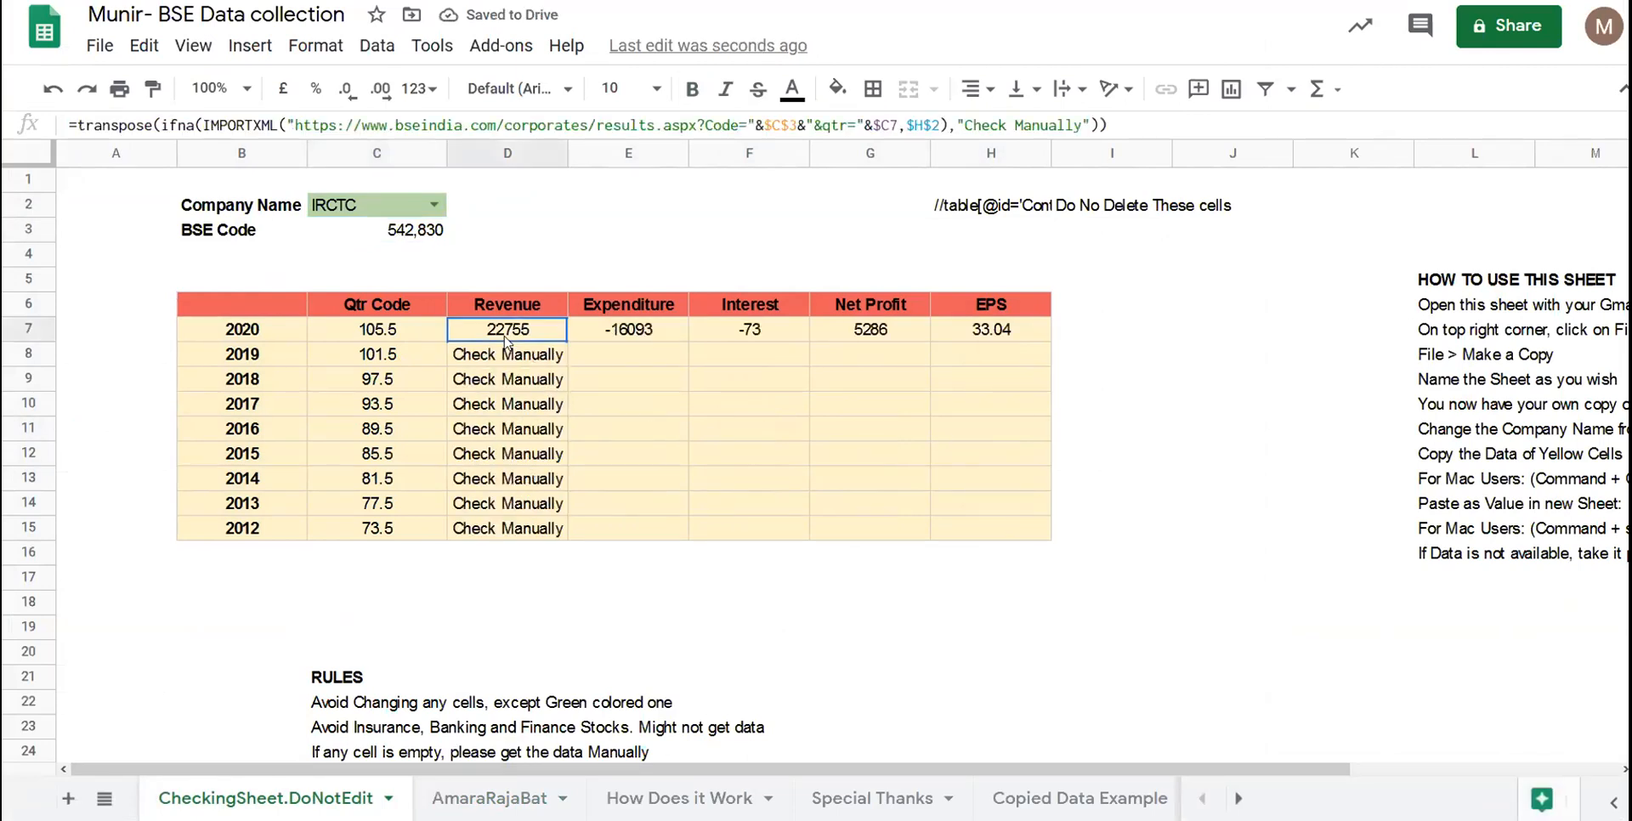
pyautogui.press('Return')
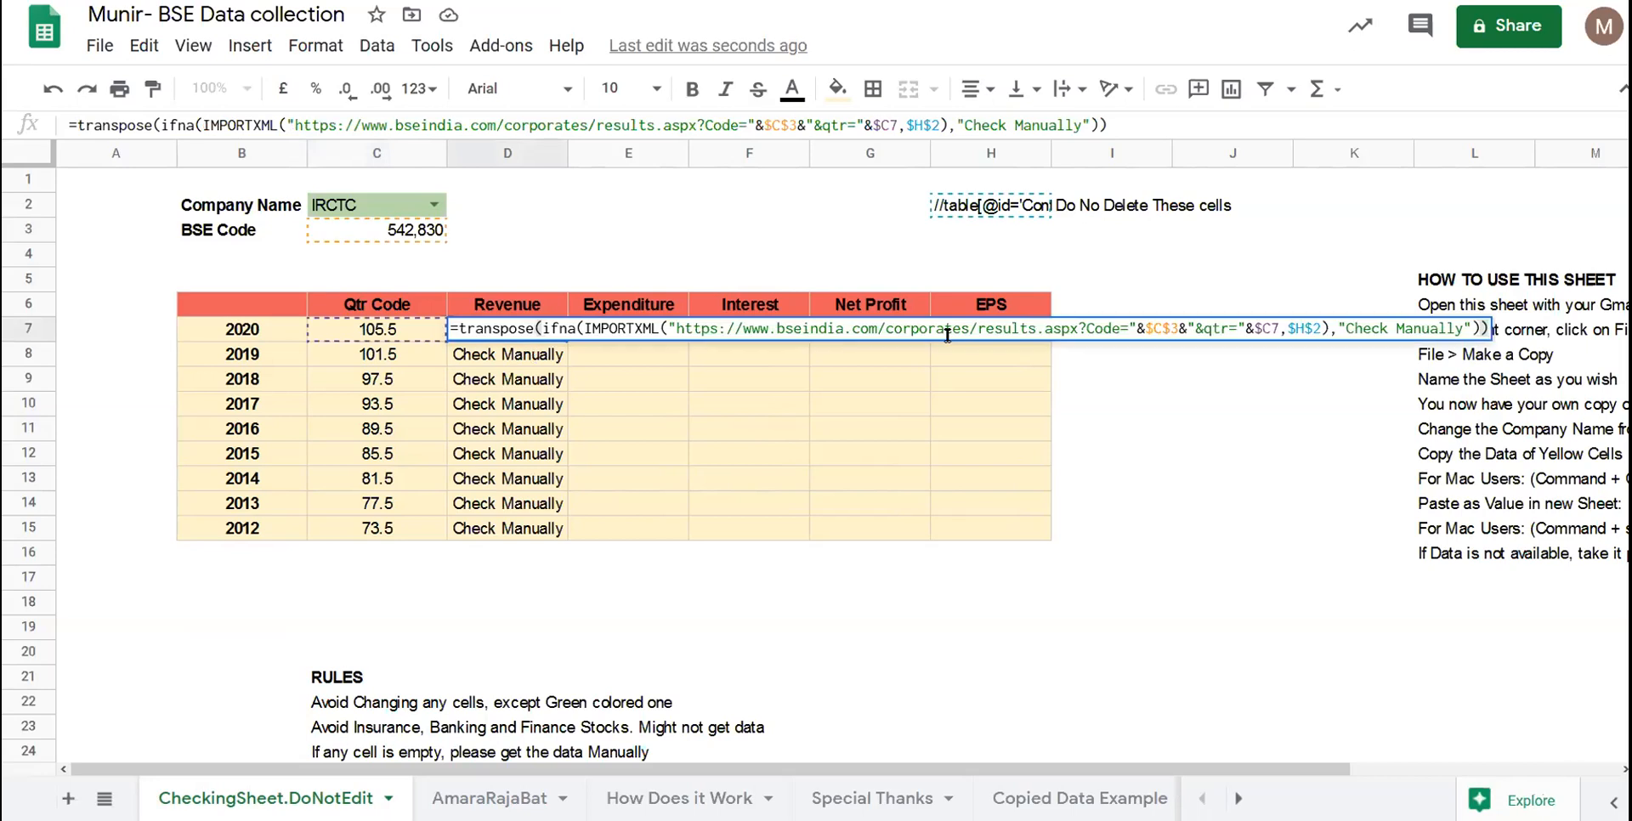
pyautogui.click(991, 553)
pyautogui.moveTo(1005, 333); pyautogui.dragTo(161, 330)
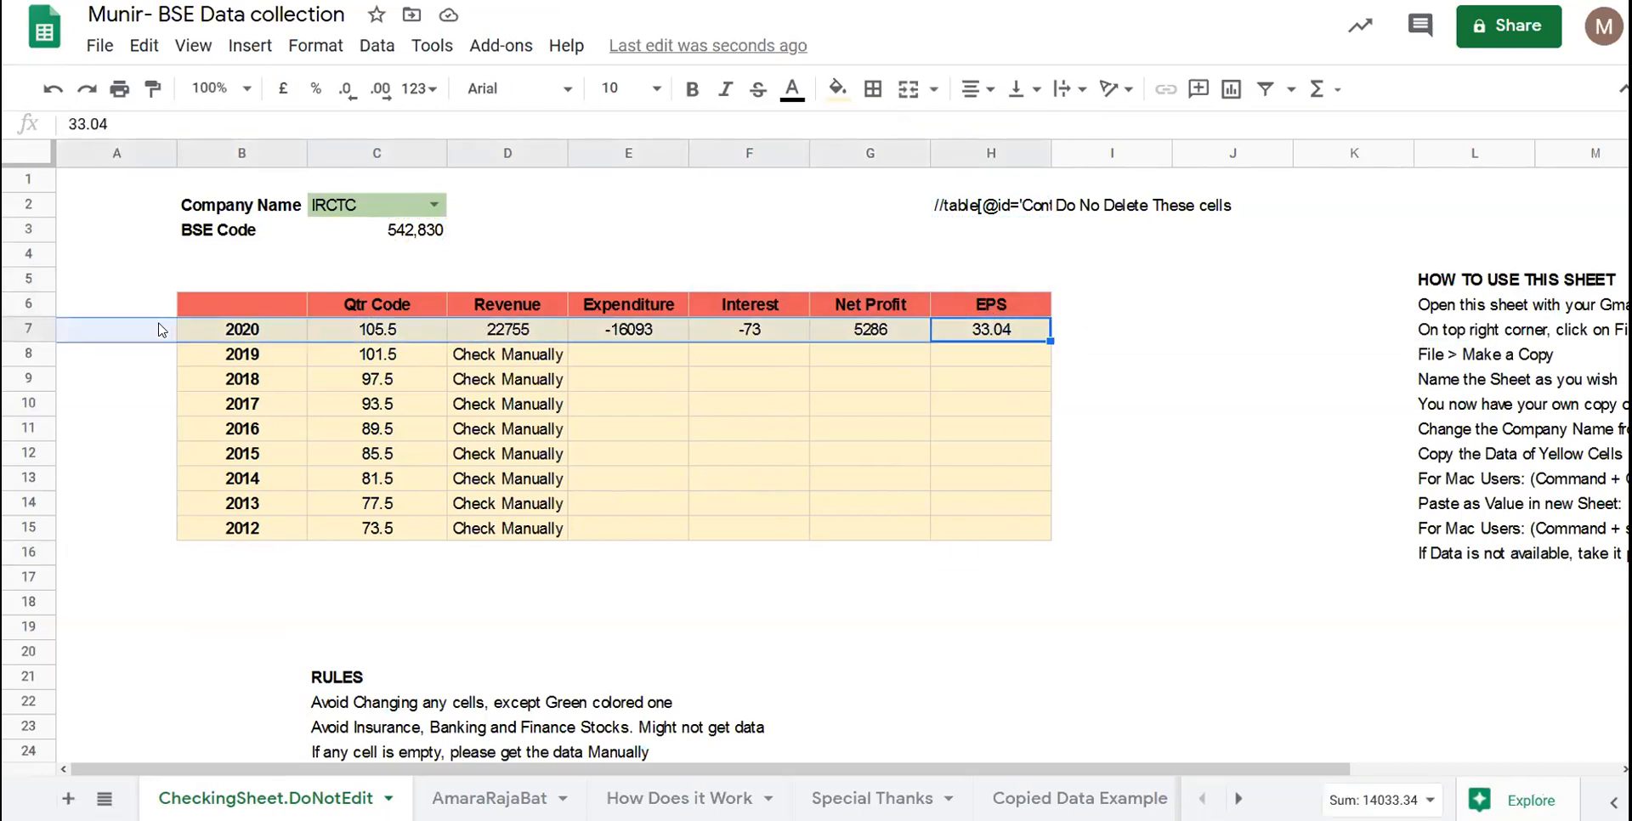
pyautogui.click(274, 308)
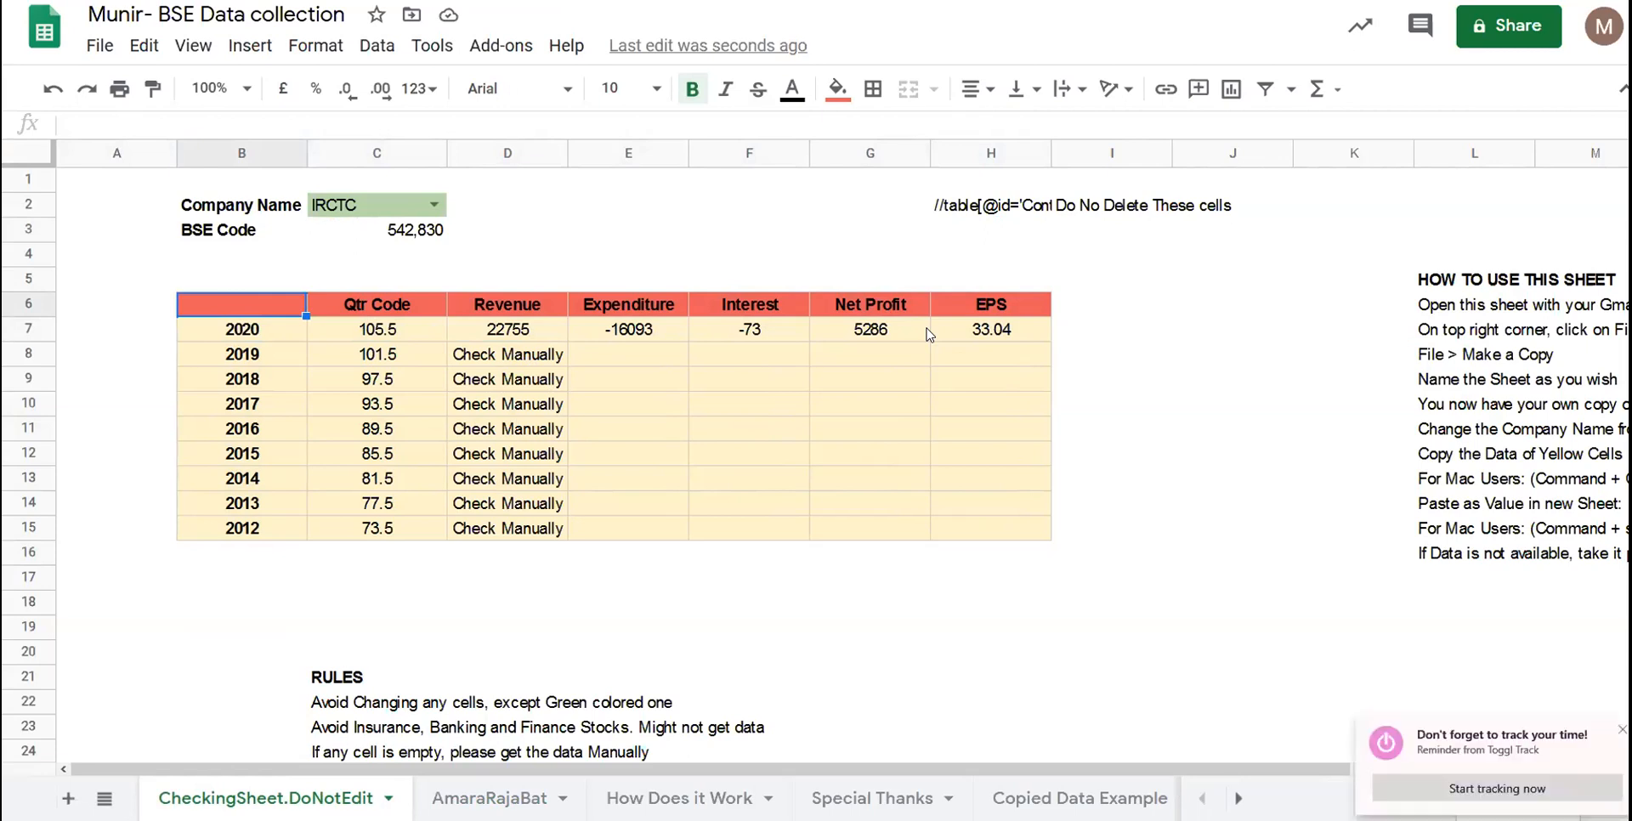
pyautogui.scroll(-4, 930, 334)
pyautogui.scroll(2, 930, 334)
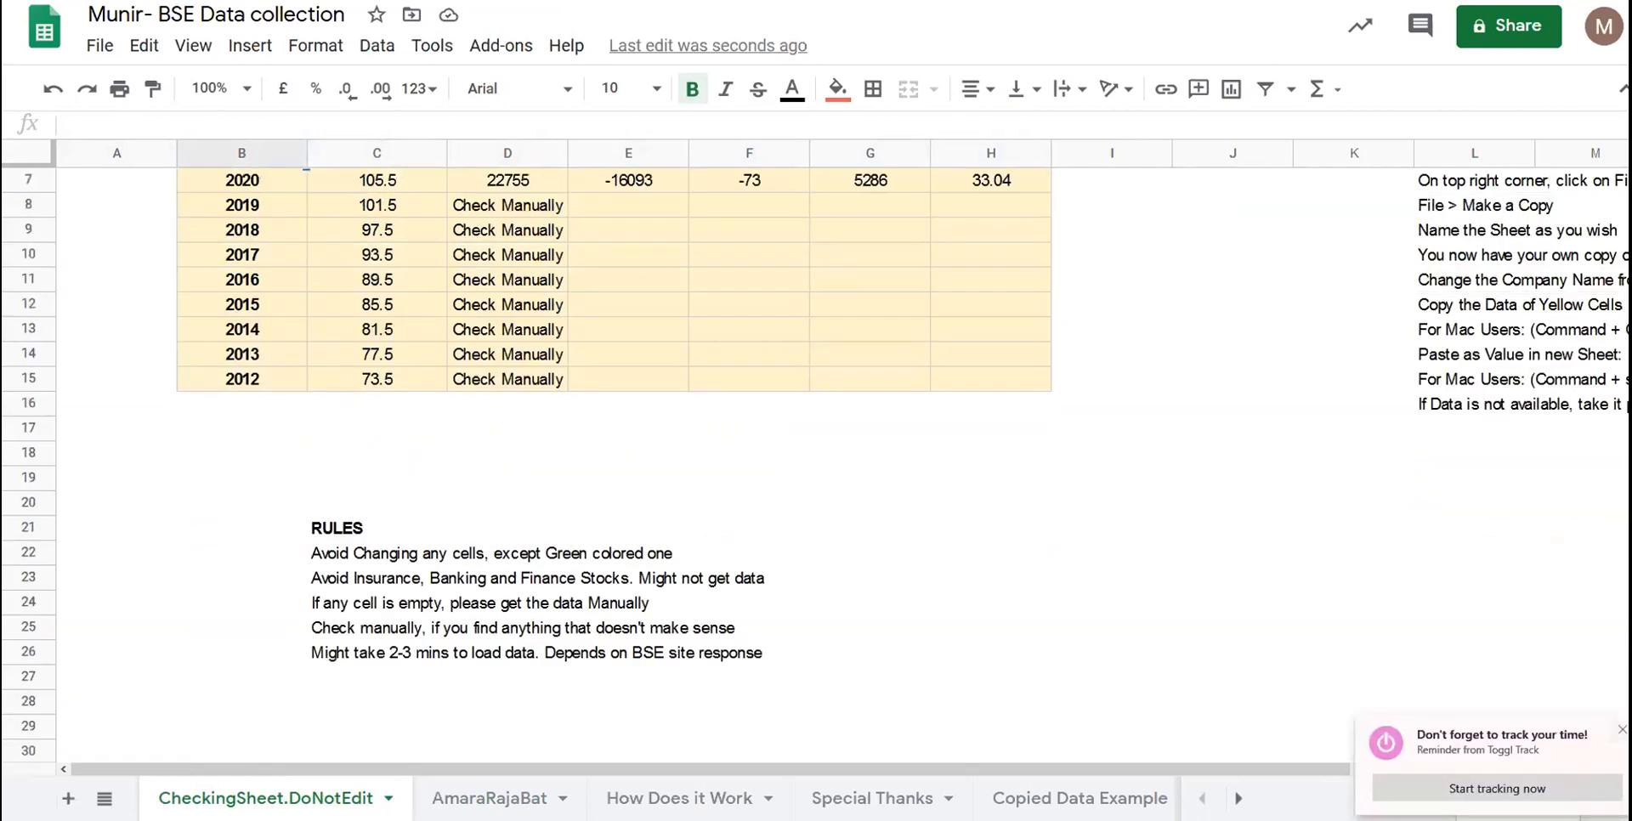
pyautogui.click(1620, 730)
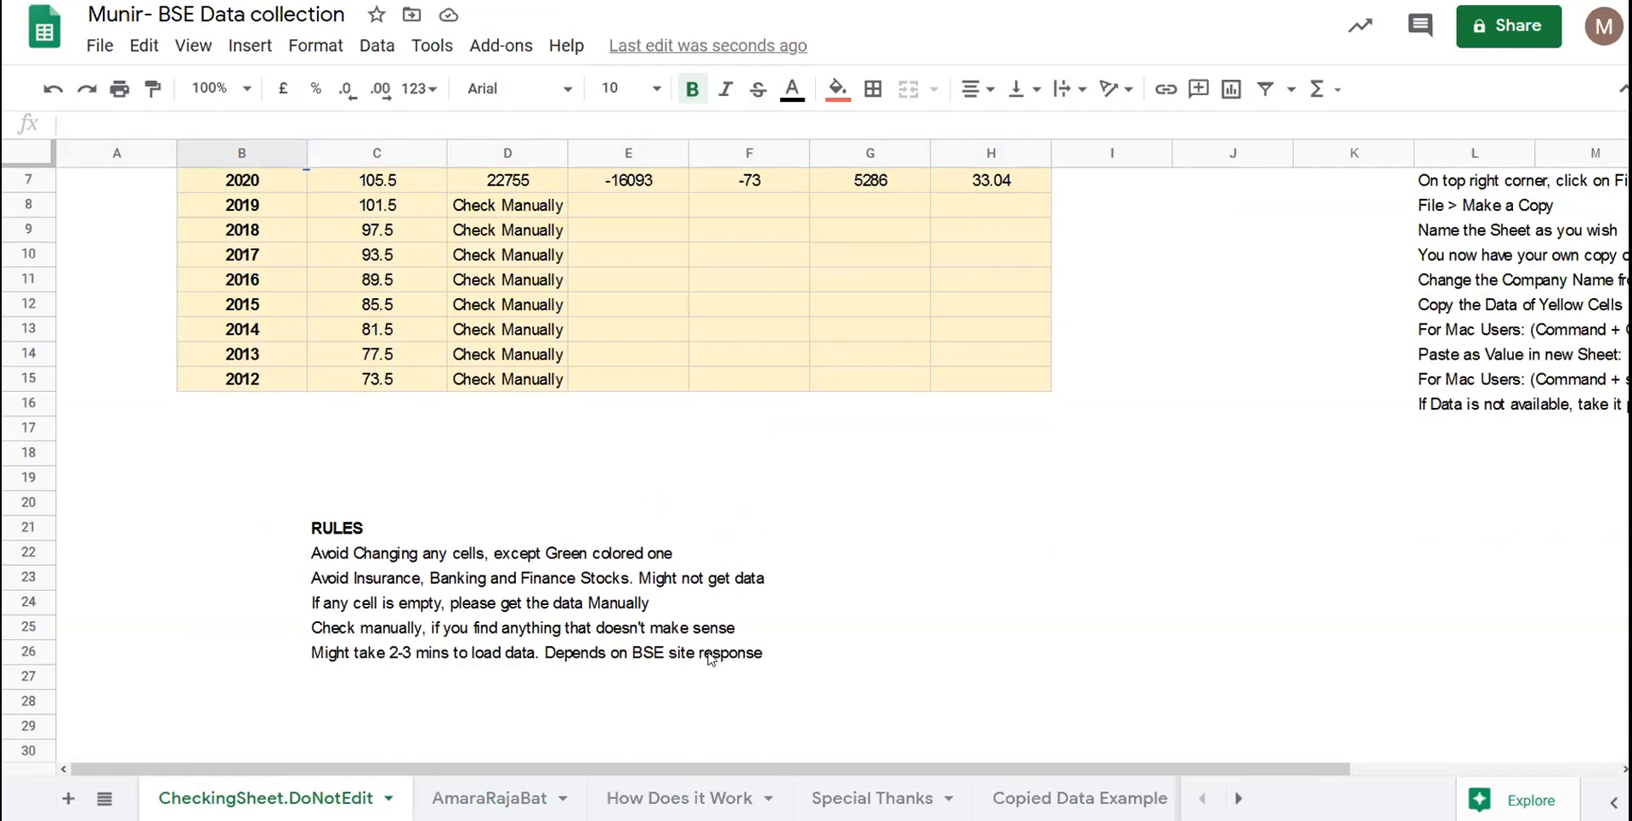
pyautogui.click(346, 550)
pyautogui.click(528, 560)
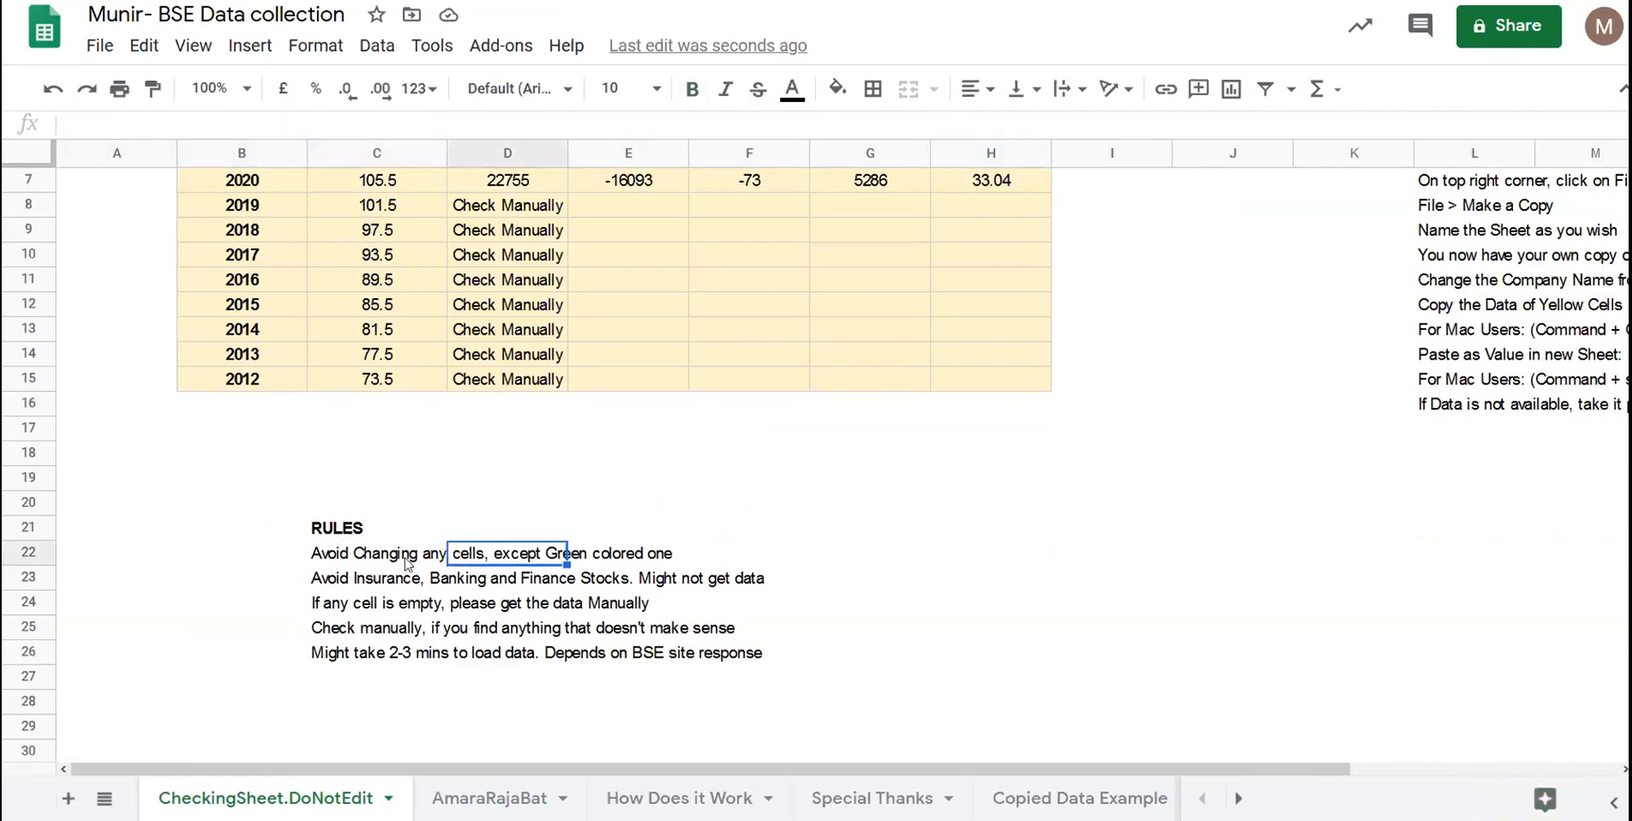
pyautogui.click(387, 561)
pyautogui.scroll(3, 472, 523)
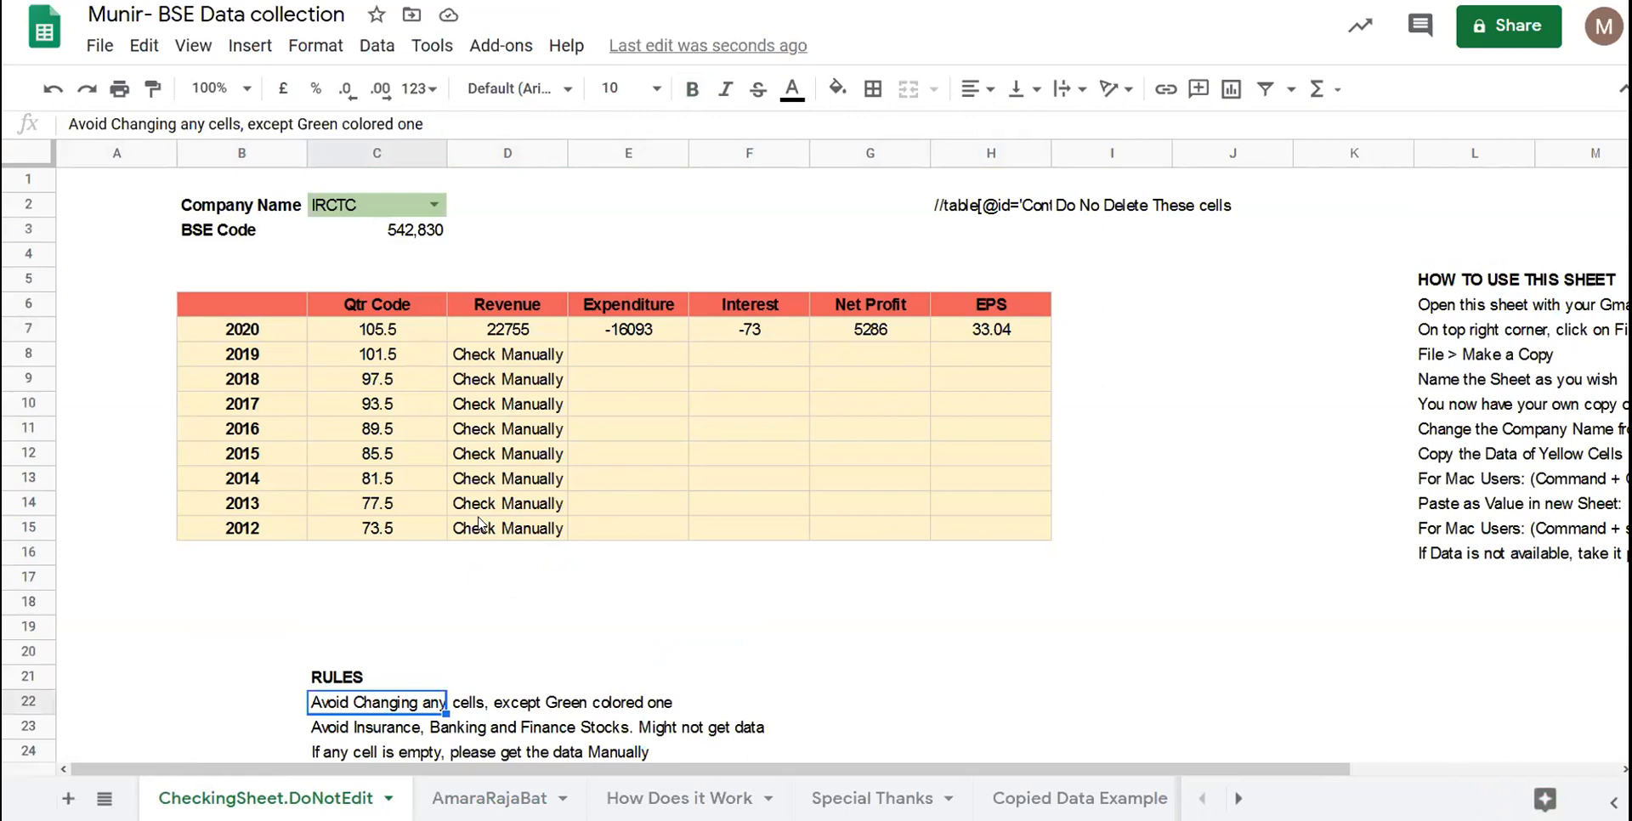
pyautogui.click(202, 212)
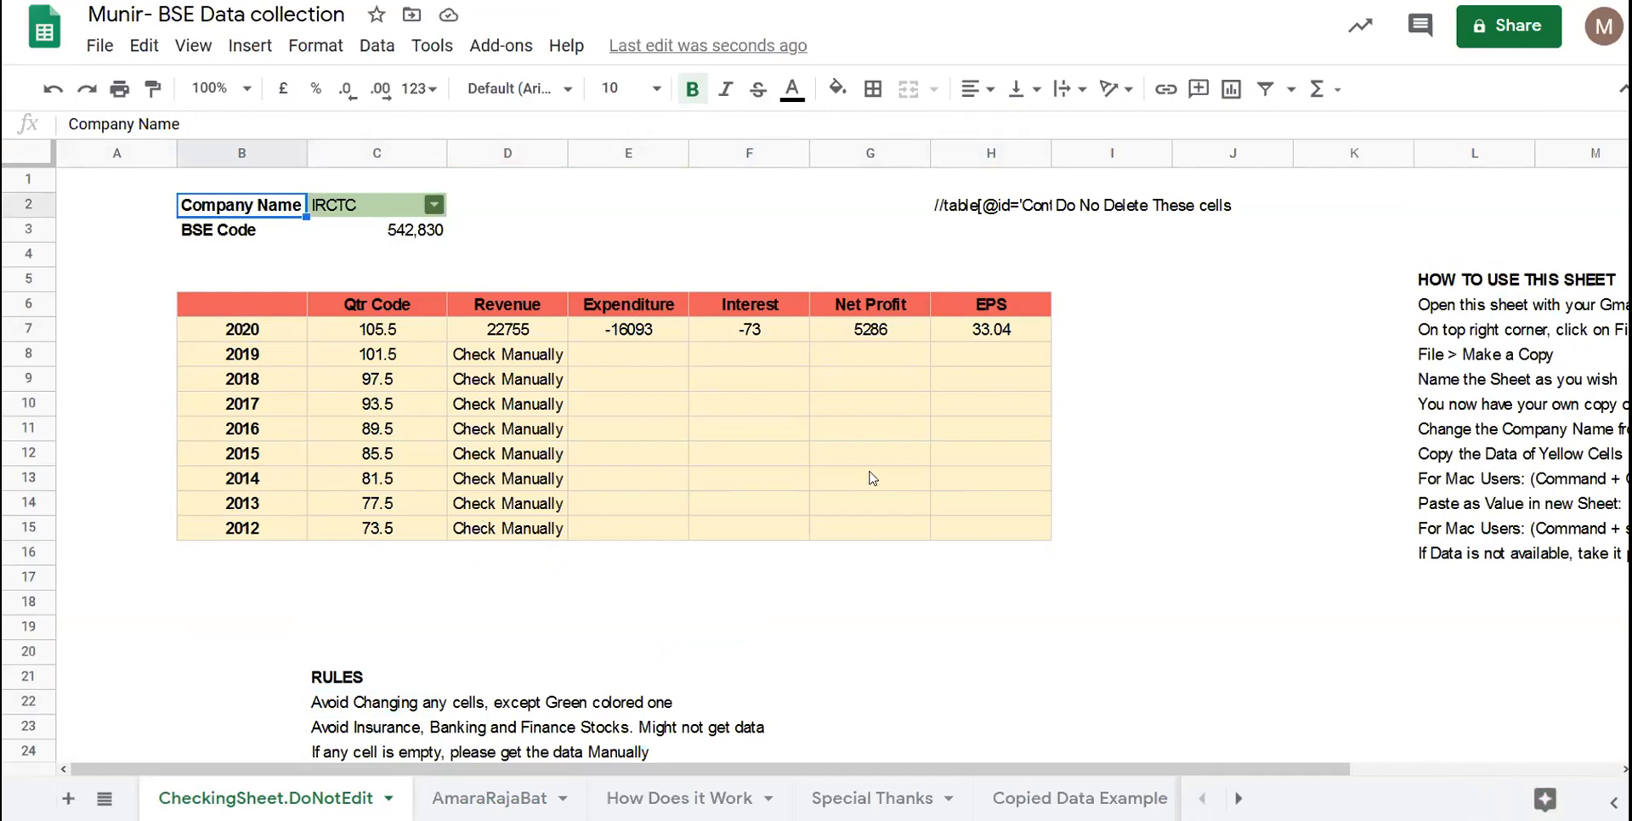
# - Pick 3PLAND from the C2 company list, giving BSE Code 516,092
pyautogui.click(434, 205)
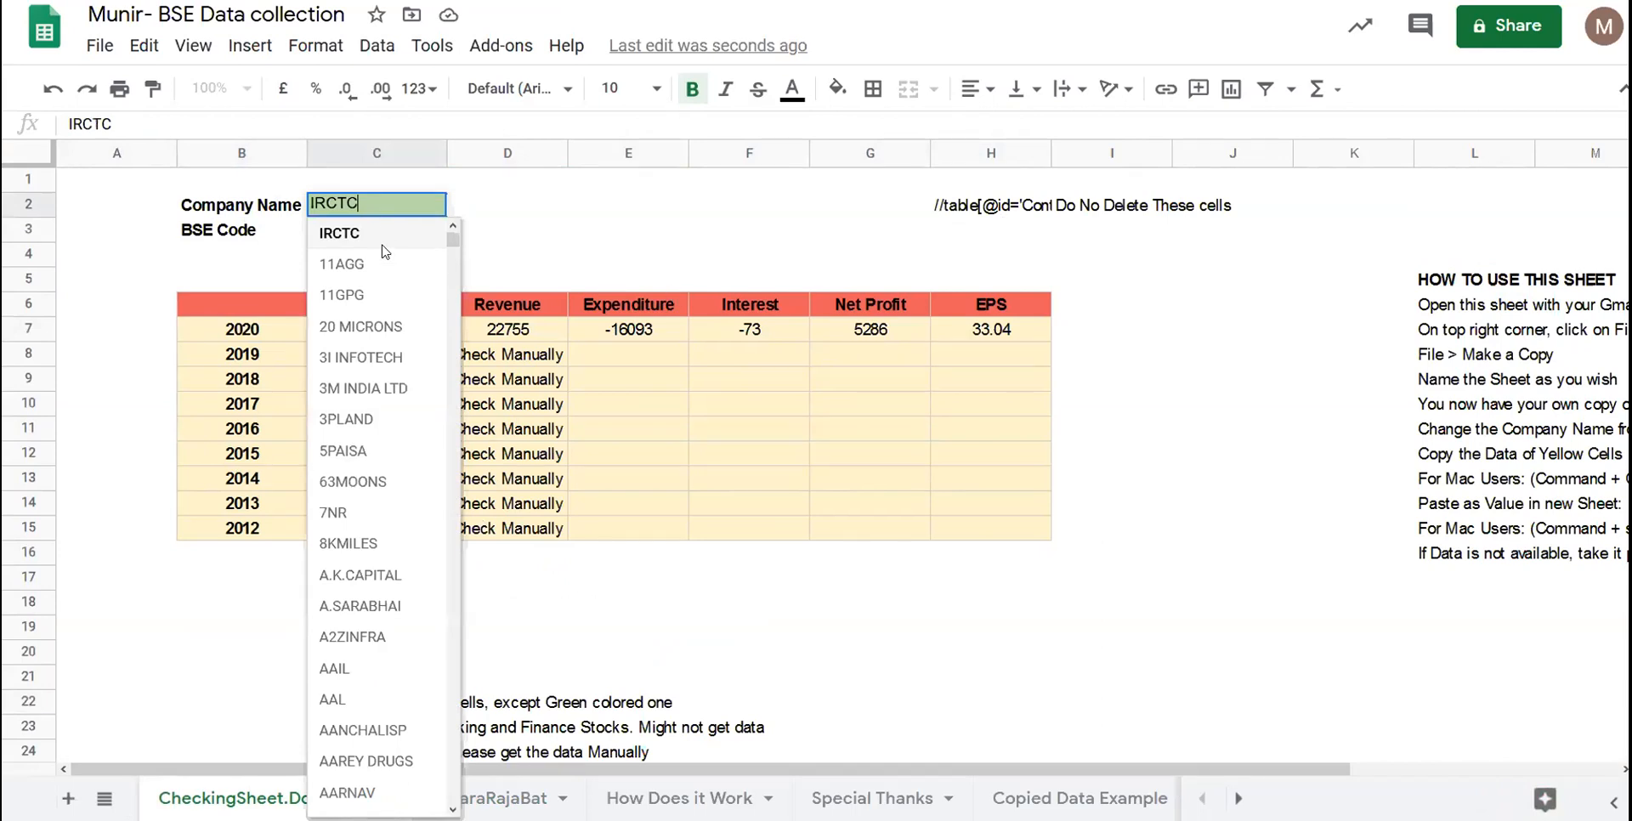
pyautogui.click(358, 231)
pyautogui.click(358, 231)
pyautogui.press('Return')
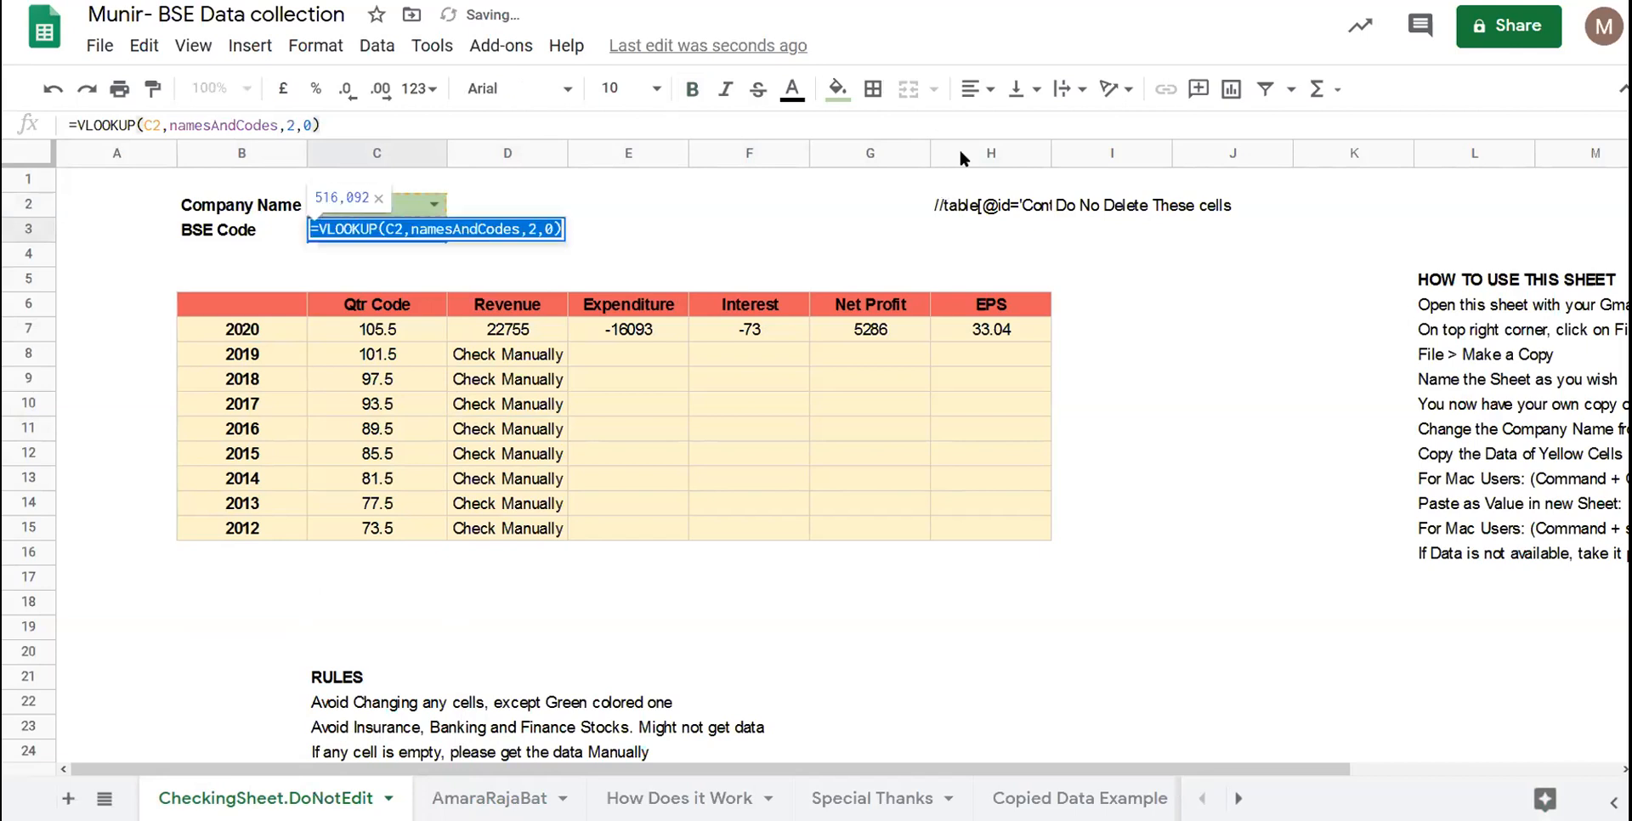
# - Inspect H2's XPath query beside the 'Do No Delete These cells' note, enlarging the formula bar
pyautogui.click(978, 213)
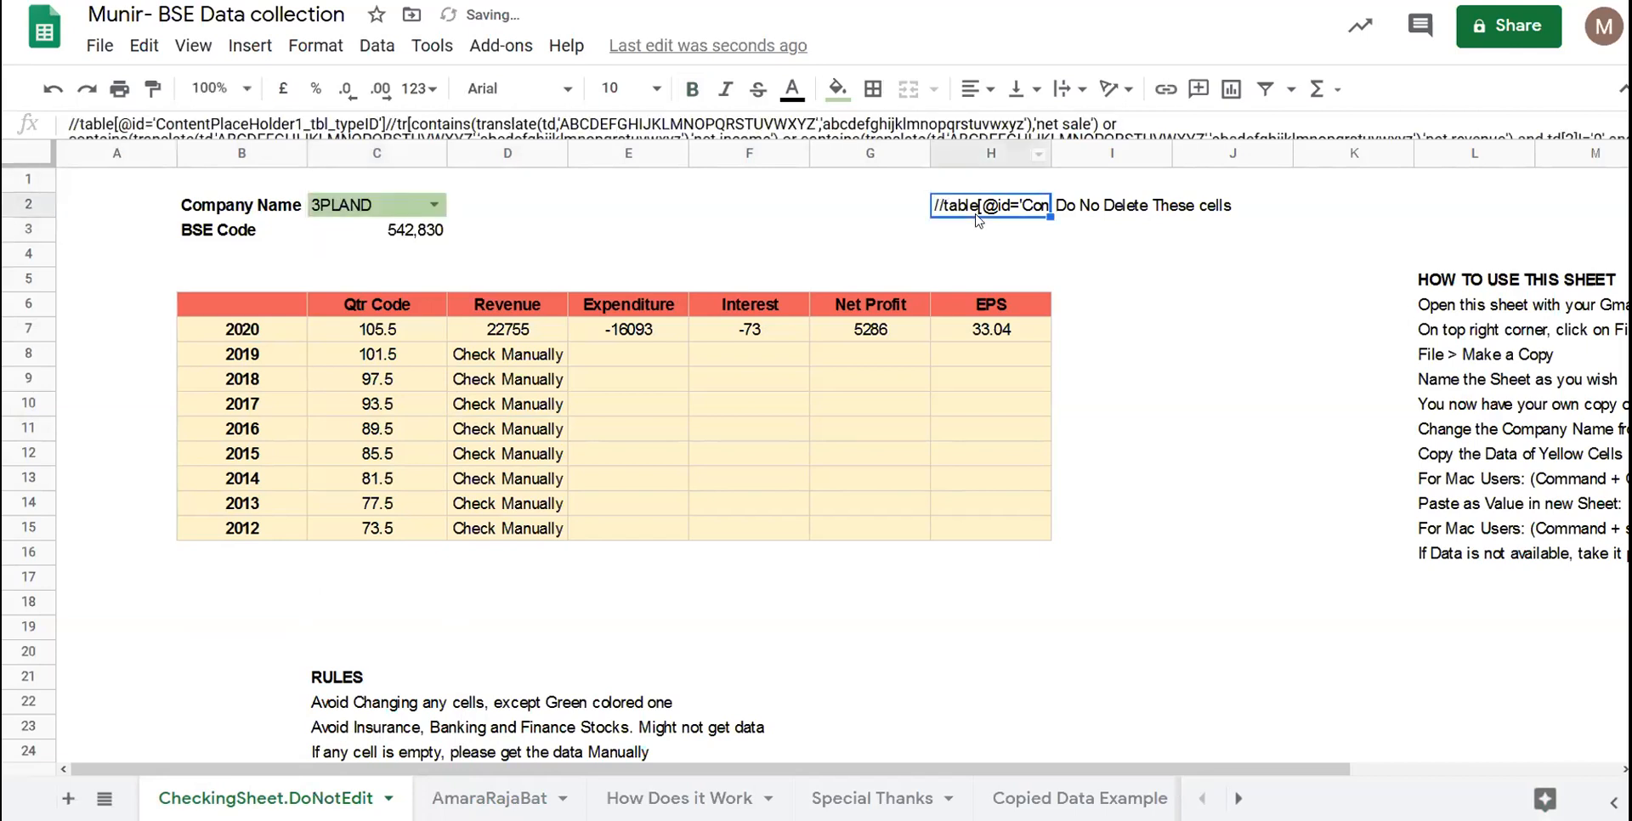
pyautogui.click(1101, 211)
pyautogui.click(1044, 211)
pyautogui.click(1071, 212)
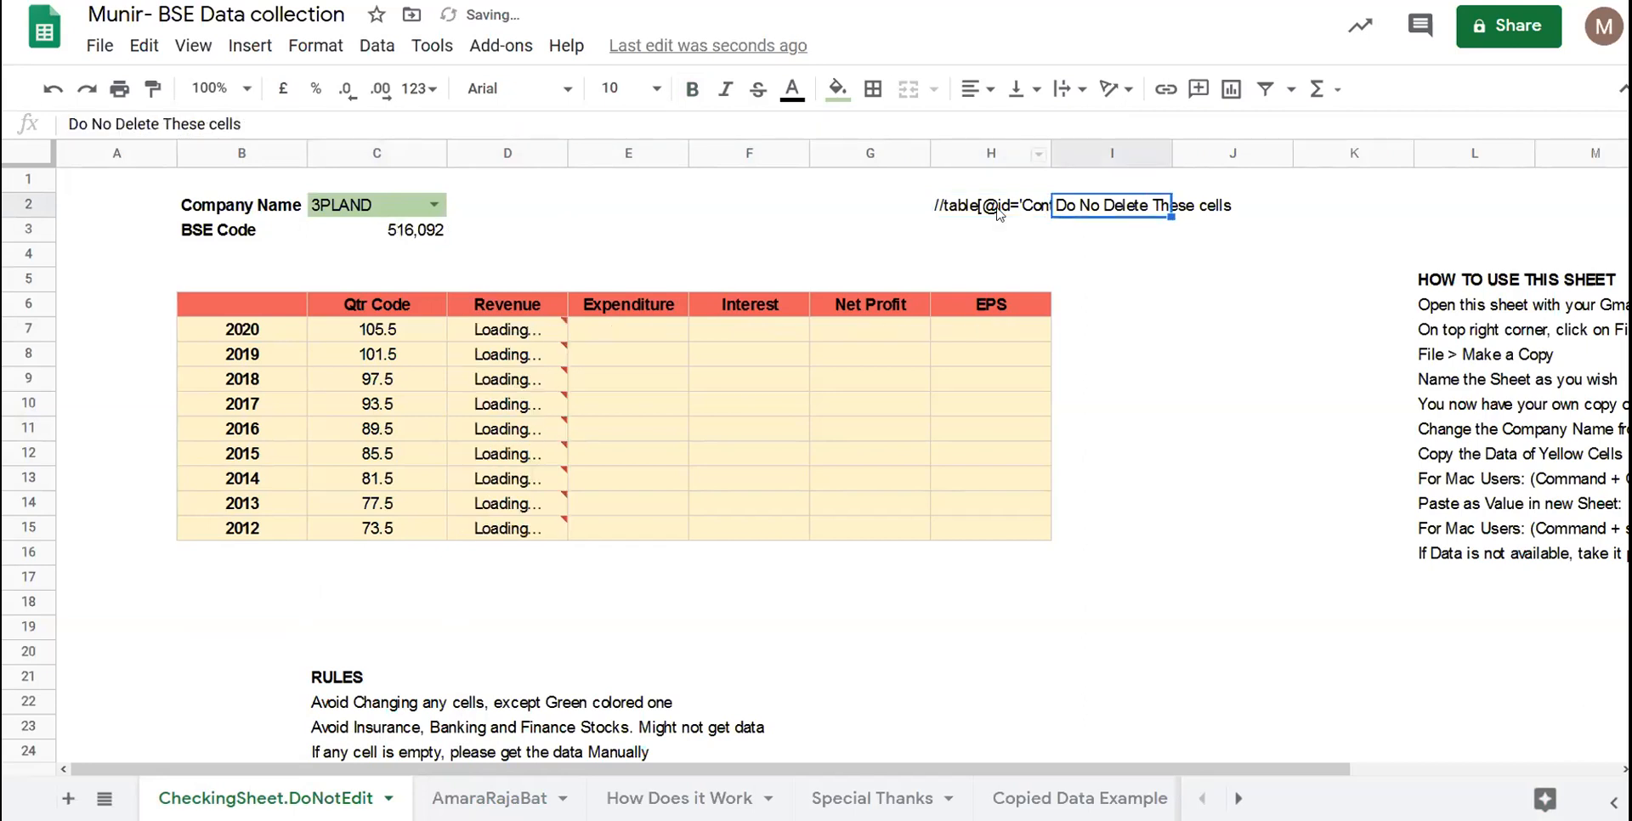
pyautogui.click(986, 208)
pyautogui.moveTo(963, 139); pyautogui.dragTo(919, 396)
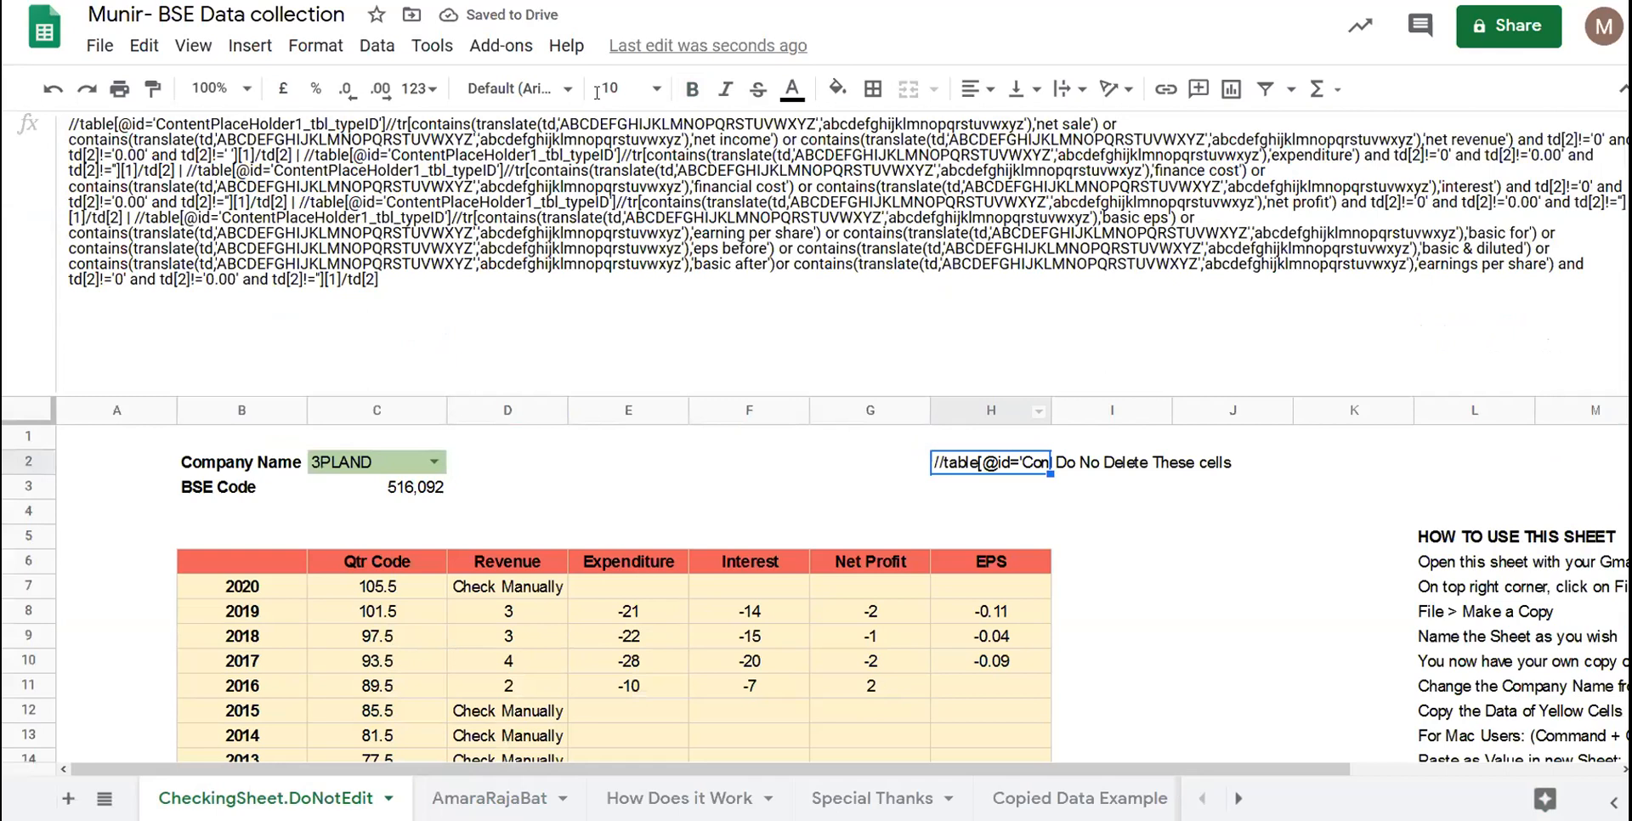
pyautogui.click(596, 91)
pyautogui.click(331, 249)
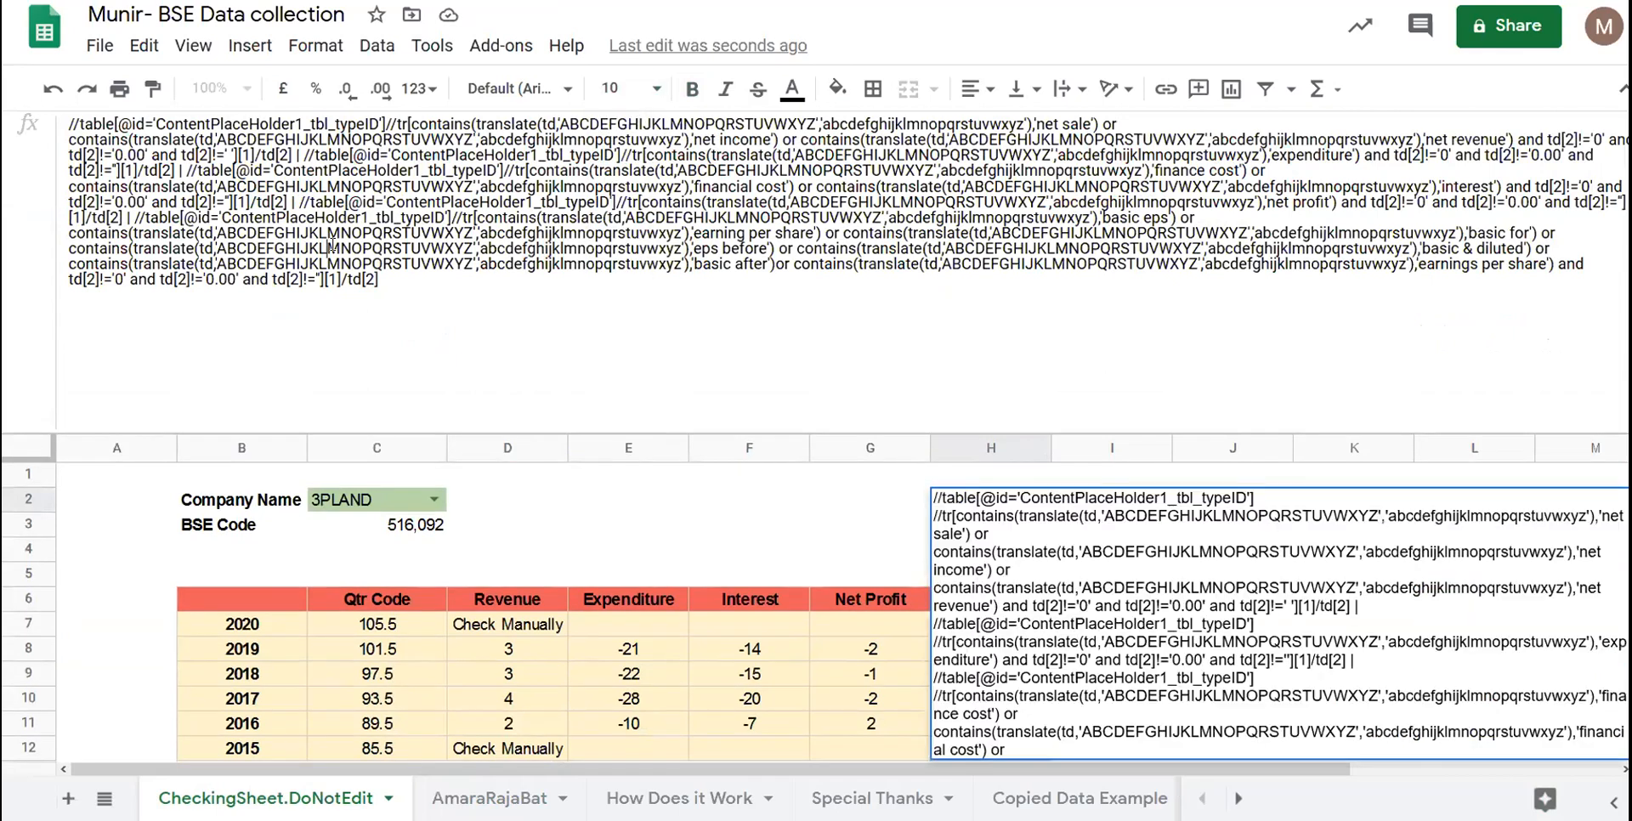
pyautogui.doubleClick(332, 248)
pyautogui.click(611, 366)
pyautogui.moveTo(602, 429); pyautogui.dragTo(655, 183)
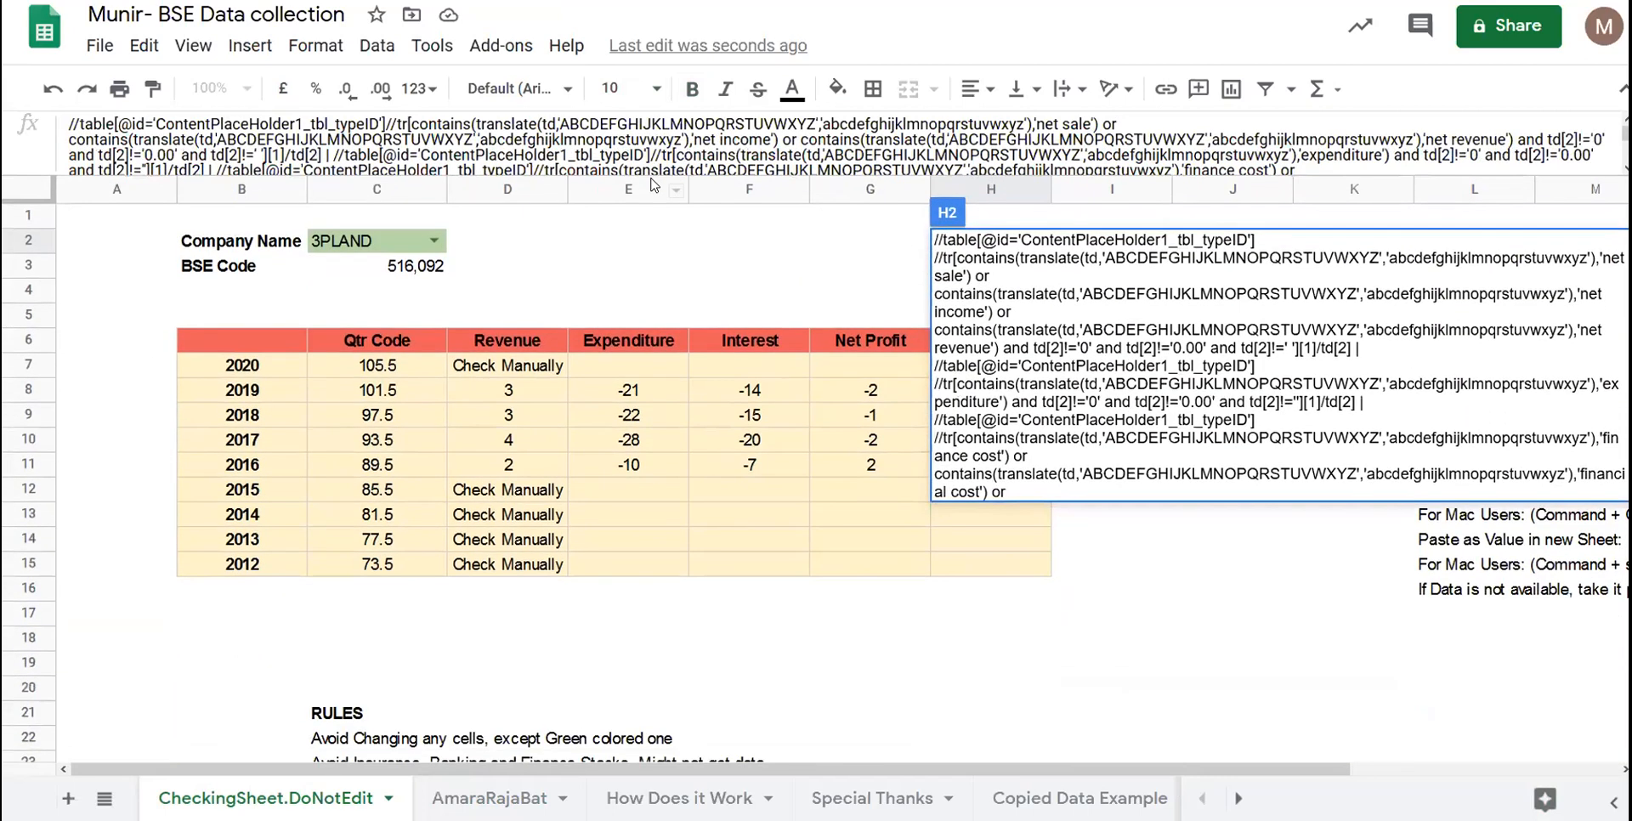
pyautogui.click(678, 347)
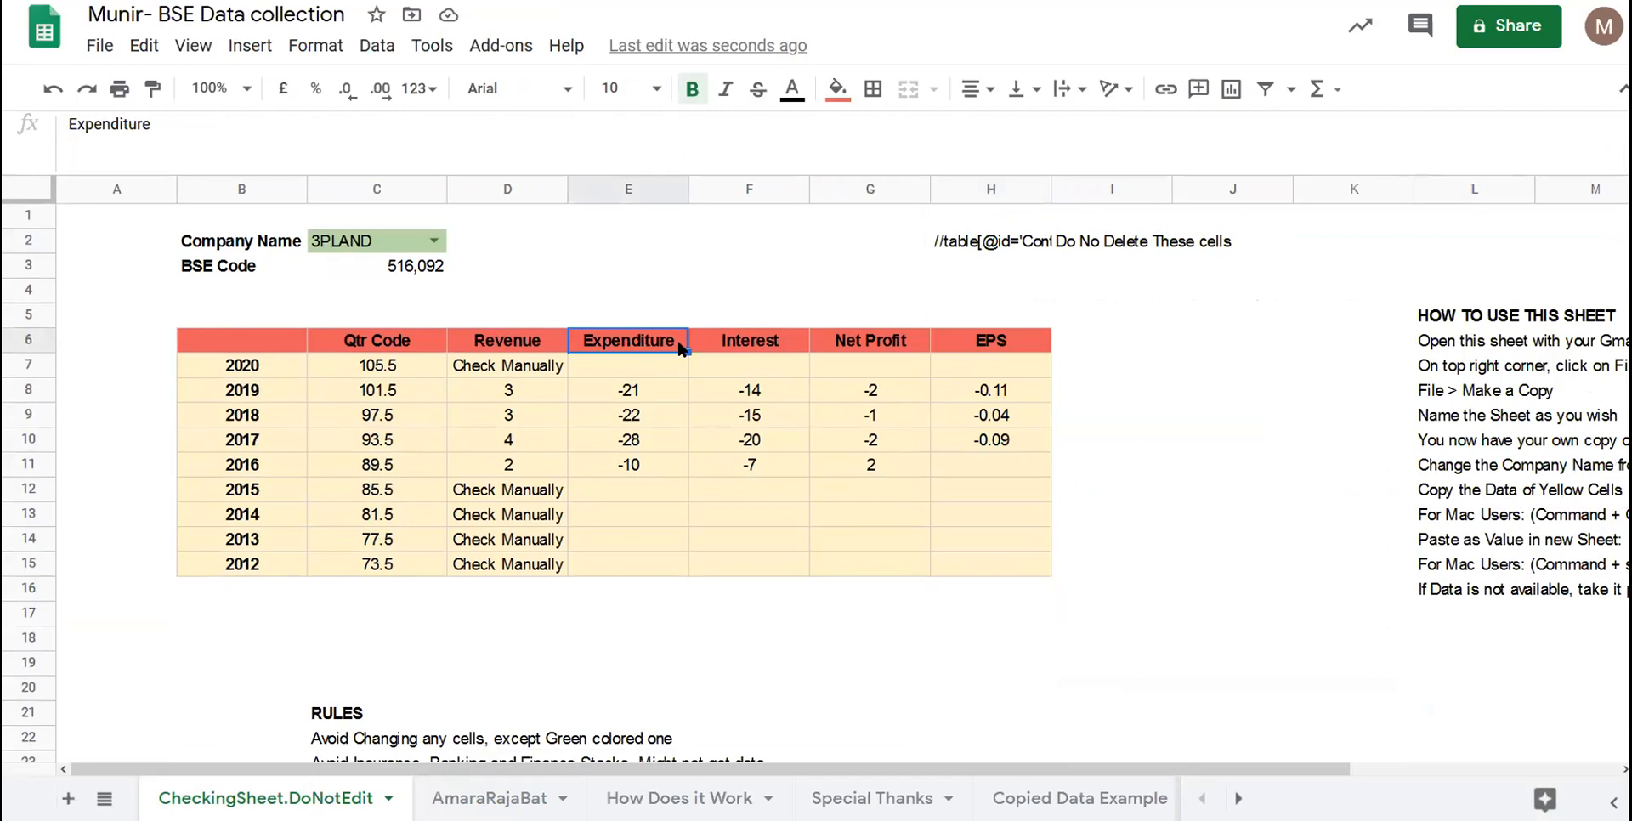
# - Inspect the 2019 Revenue IMPORTXML formula and dismiss the company list unchanged
pyautogui.click(518, 380)
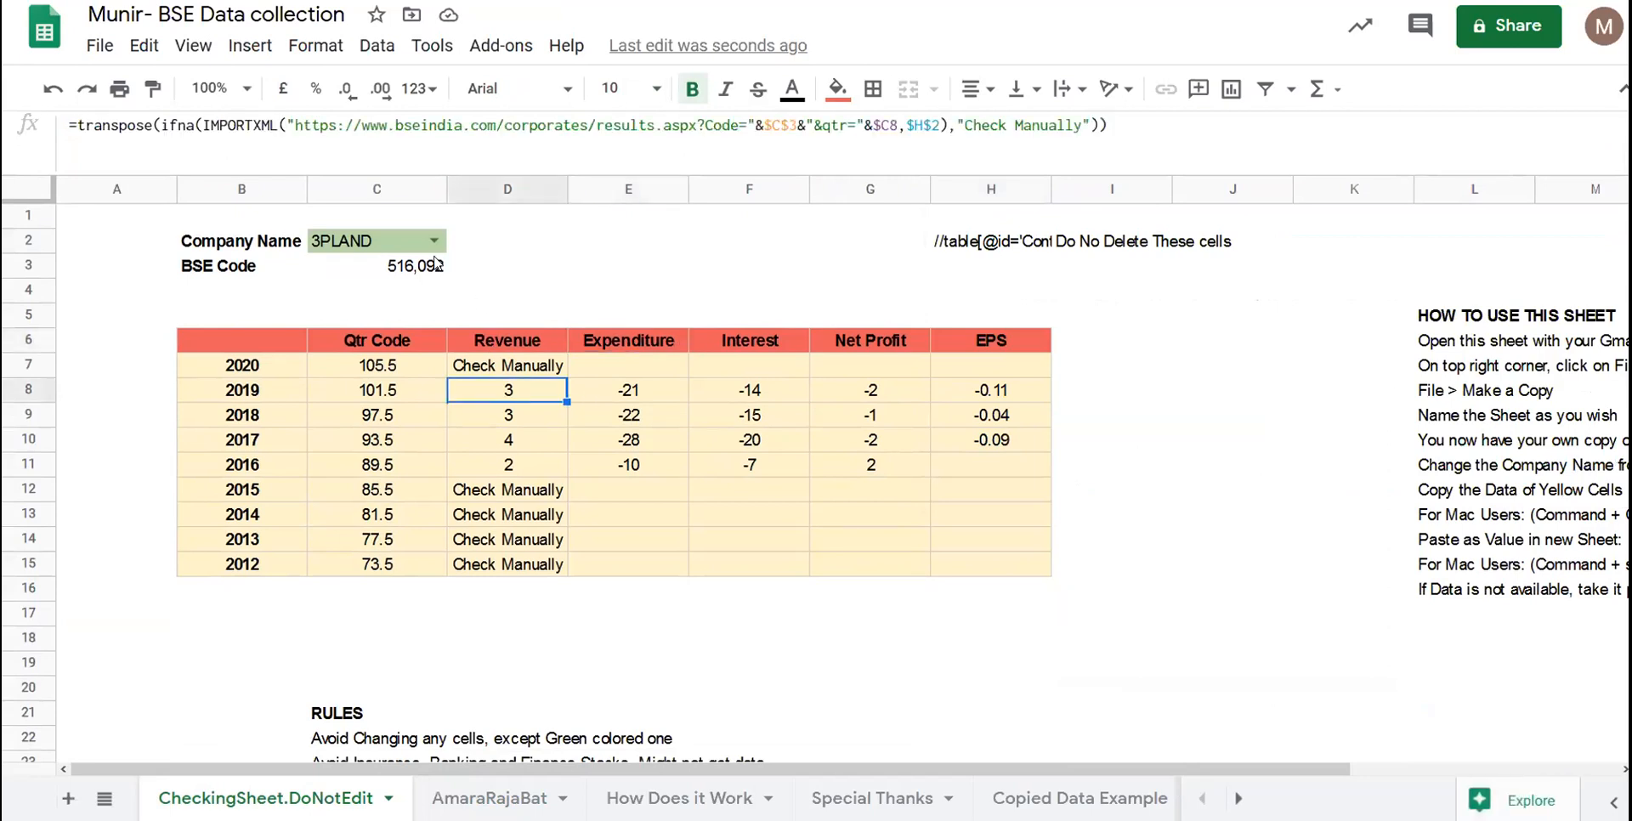
pyautogui.click(435, 240)
pyautogui.scroll(-15, 414, 506)
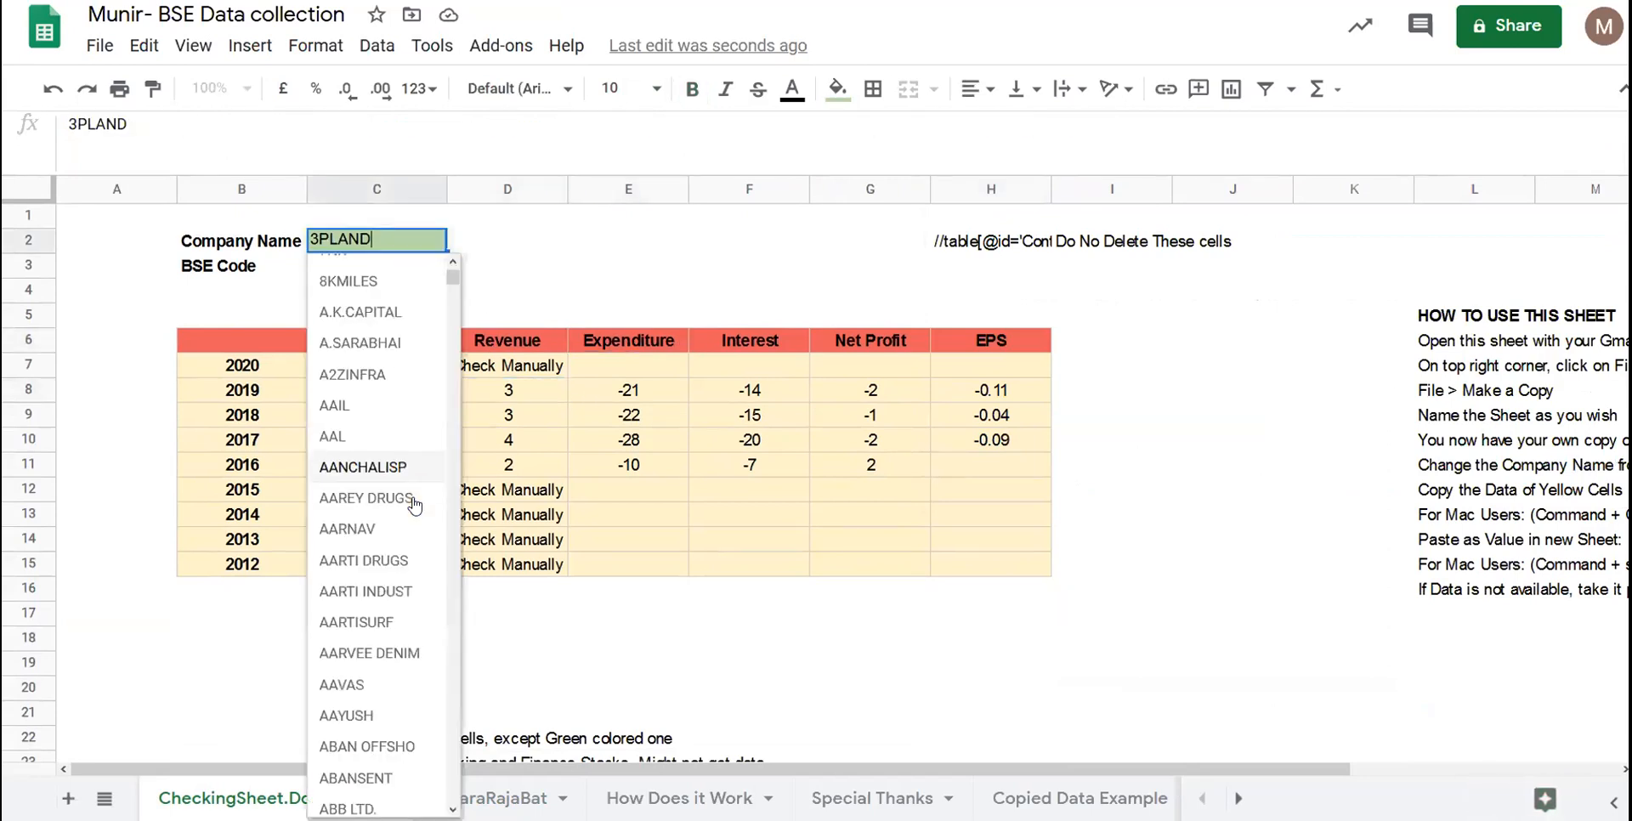
pyautogui.click(1344, 500)
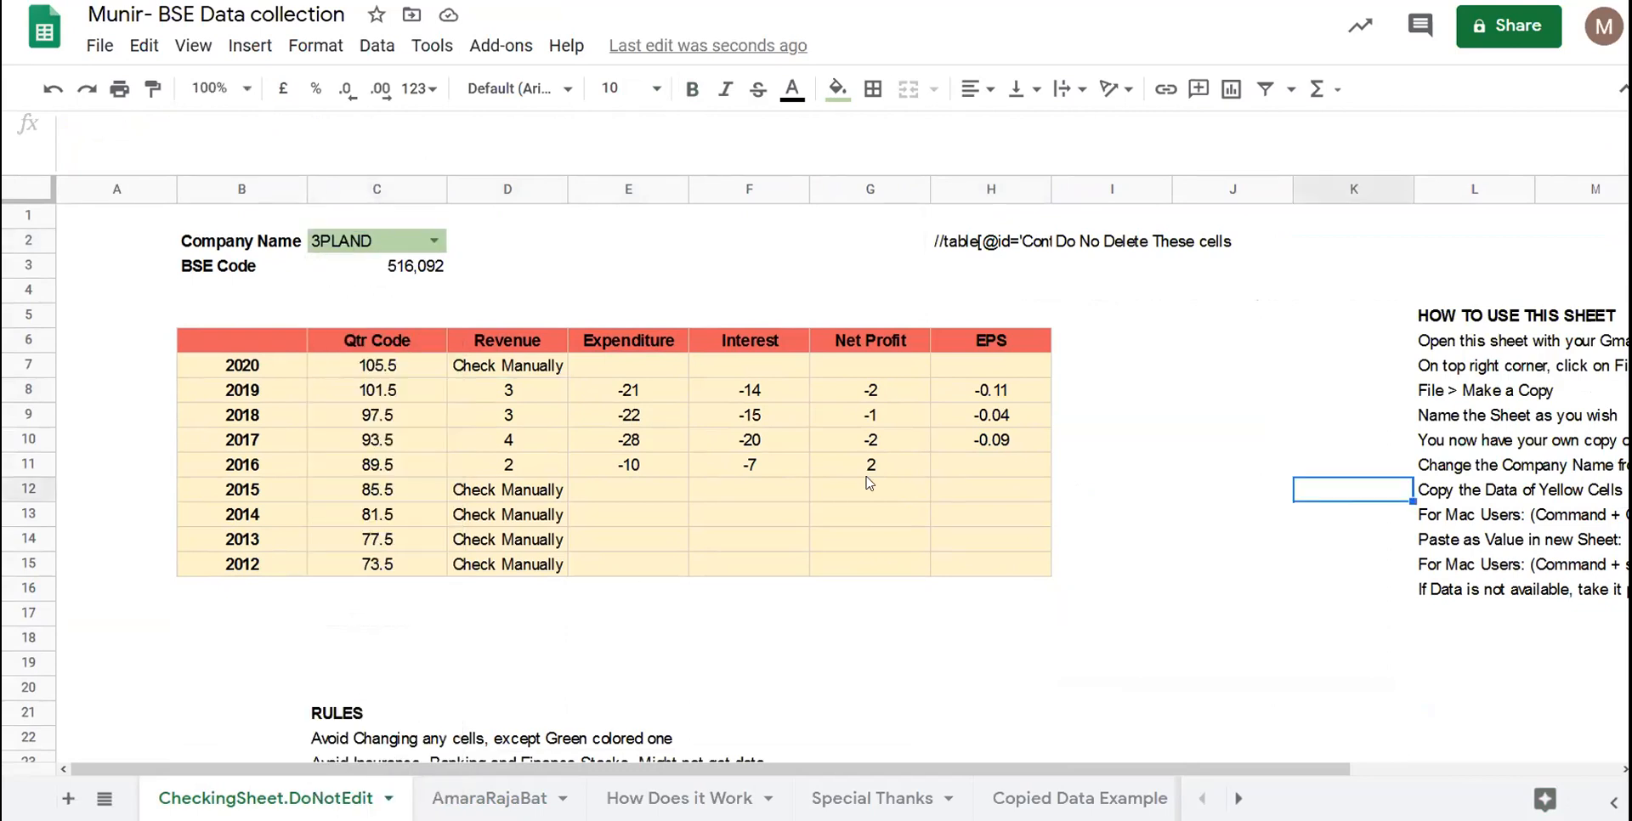
# - Enter the stray text ';ias;dlkfa' into the empty 2015 Expenditure cell E12
pyautogui.scroll(-3, 796, 516)
pyautogui.click(796, 515)
pyautogui.click(614, 300)
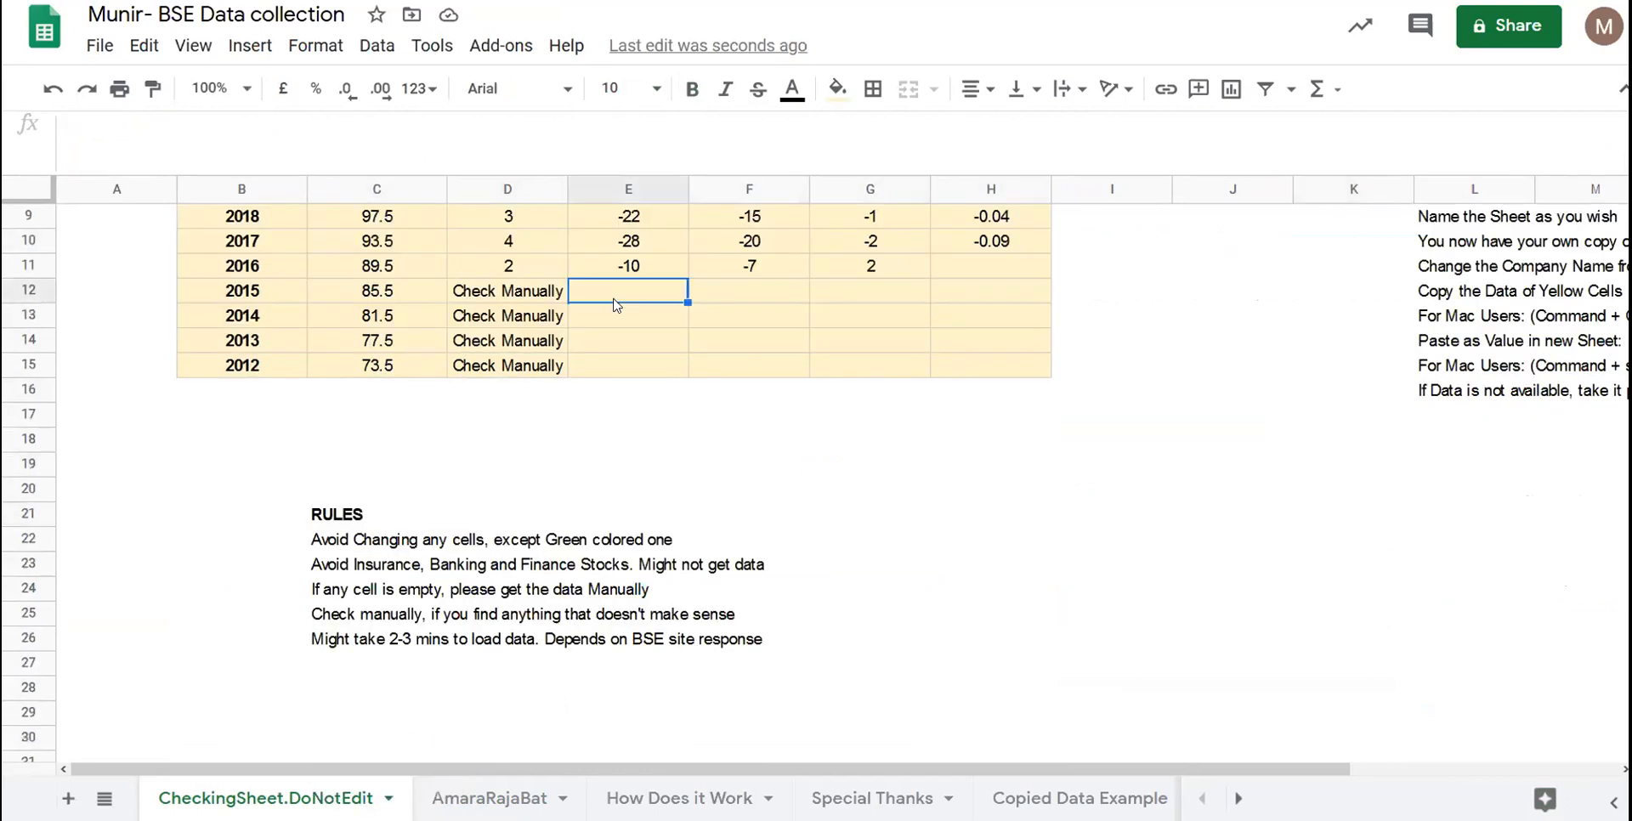
pyautogui.scroll(3, 604, 425)
pyautogui.write(';ias;dlkfa')
pyautogui.press('Return')
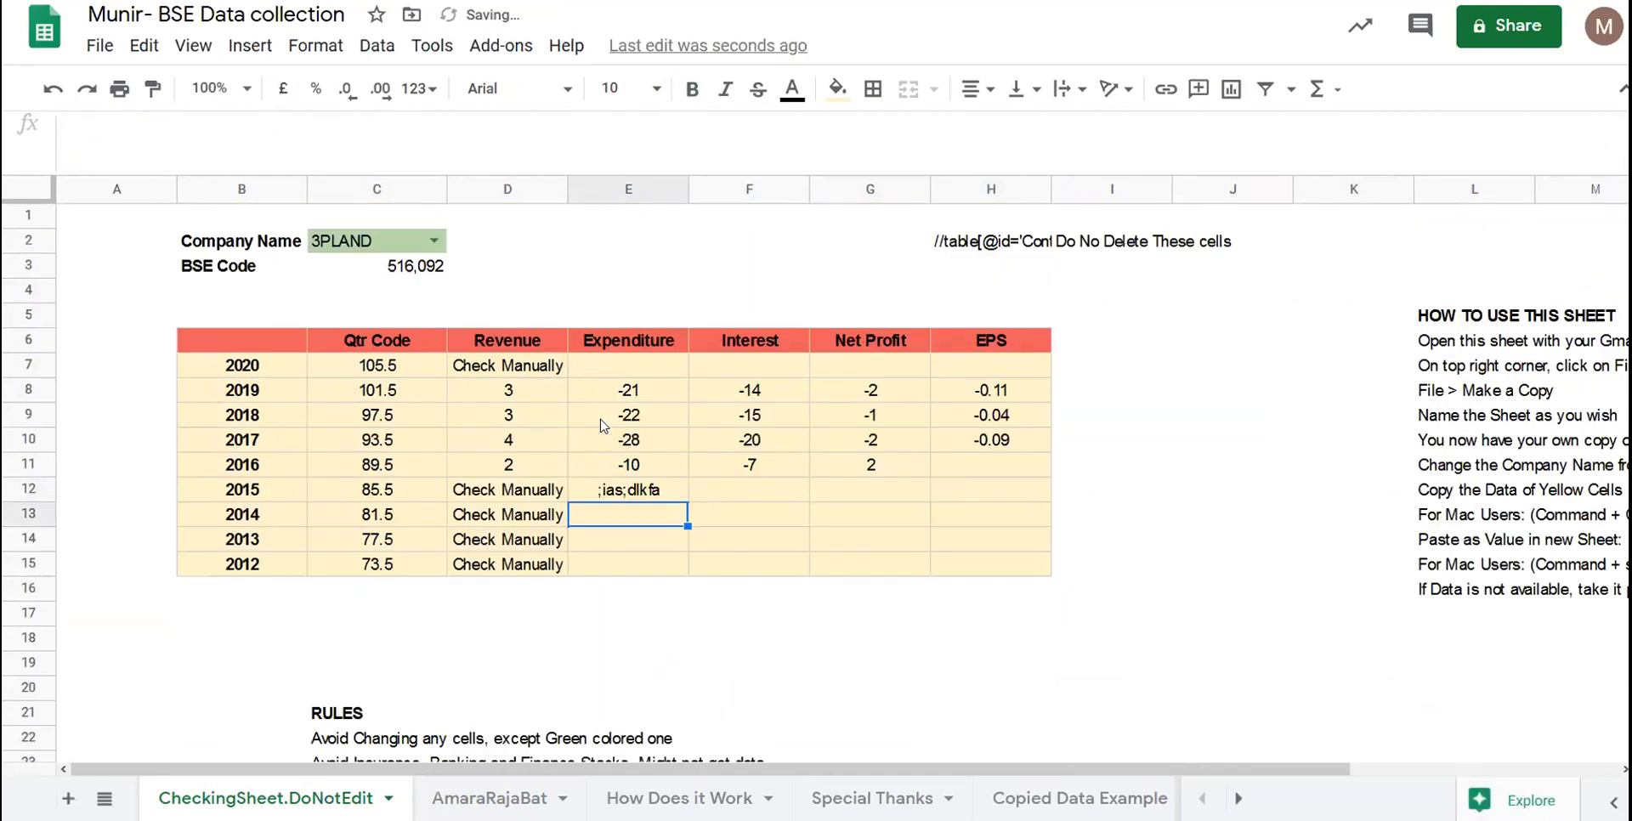
pyautogui.click(370, 248)
# - Type 'relax' in C2 and choose RELAXO FOOT. so its data reloads
pyautogui.doubleClick(369, 247)
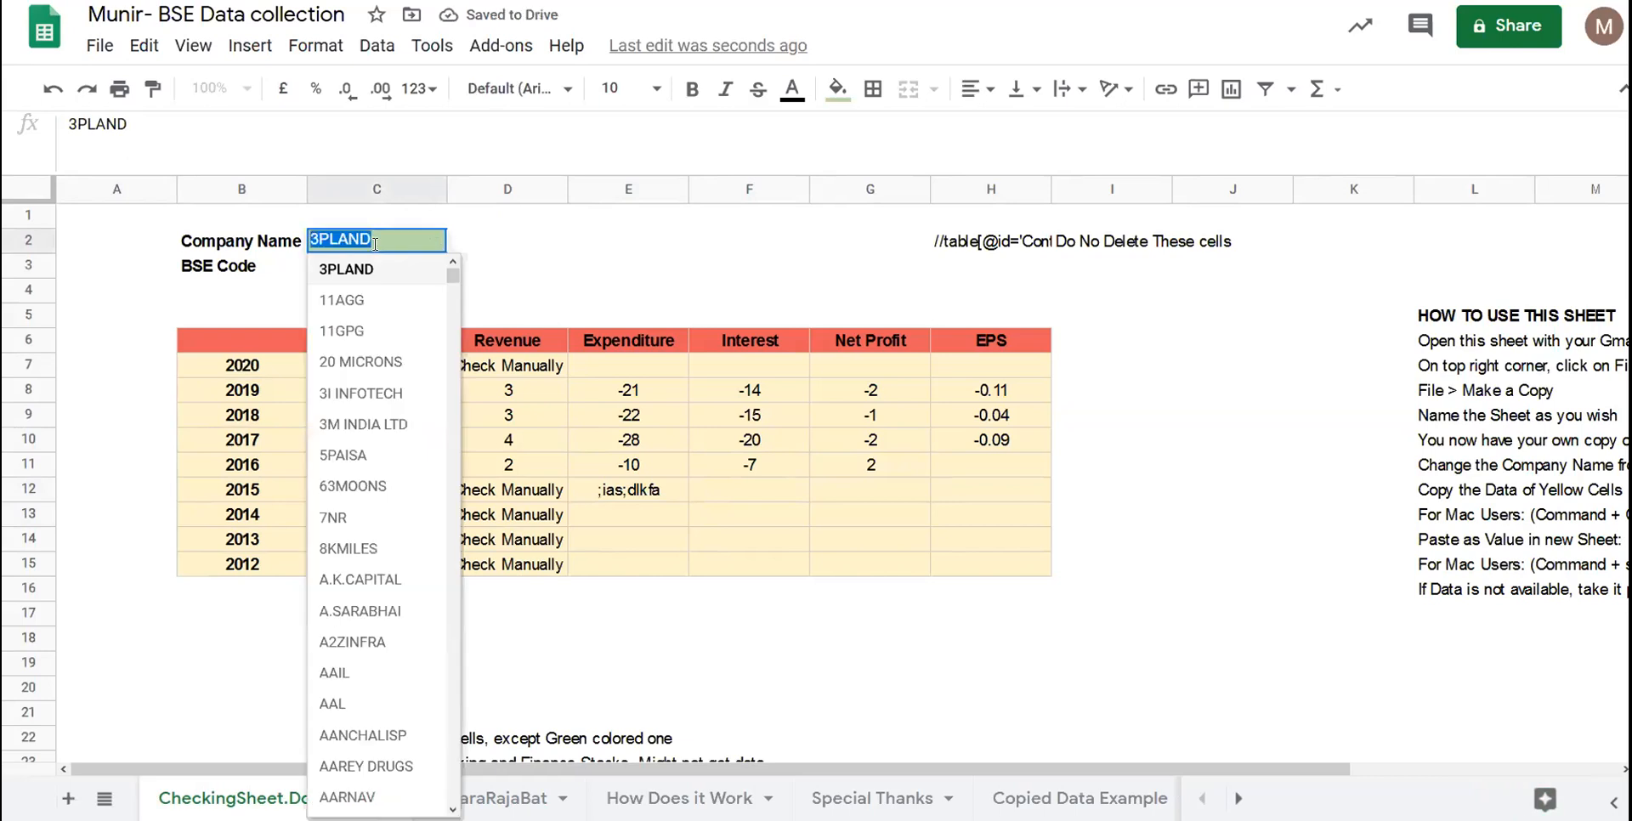
pyautogui.write('relax')
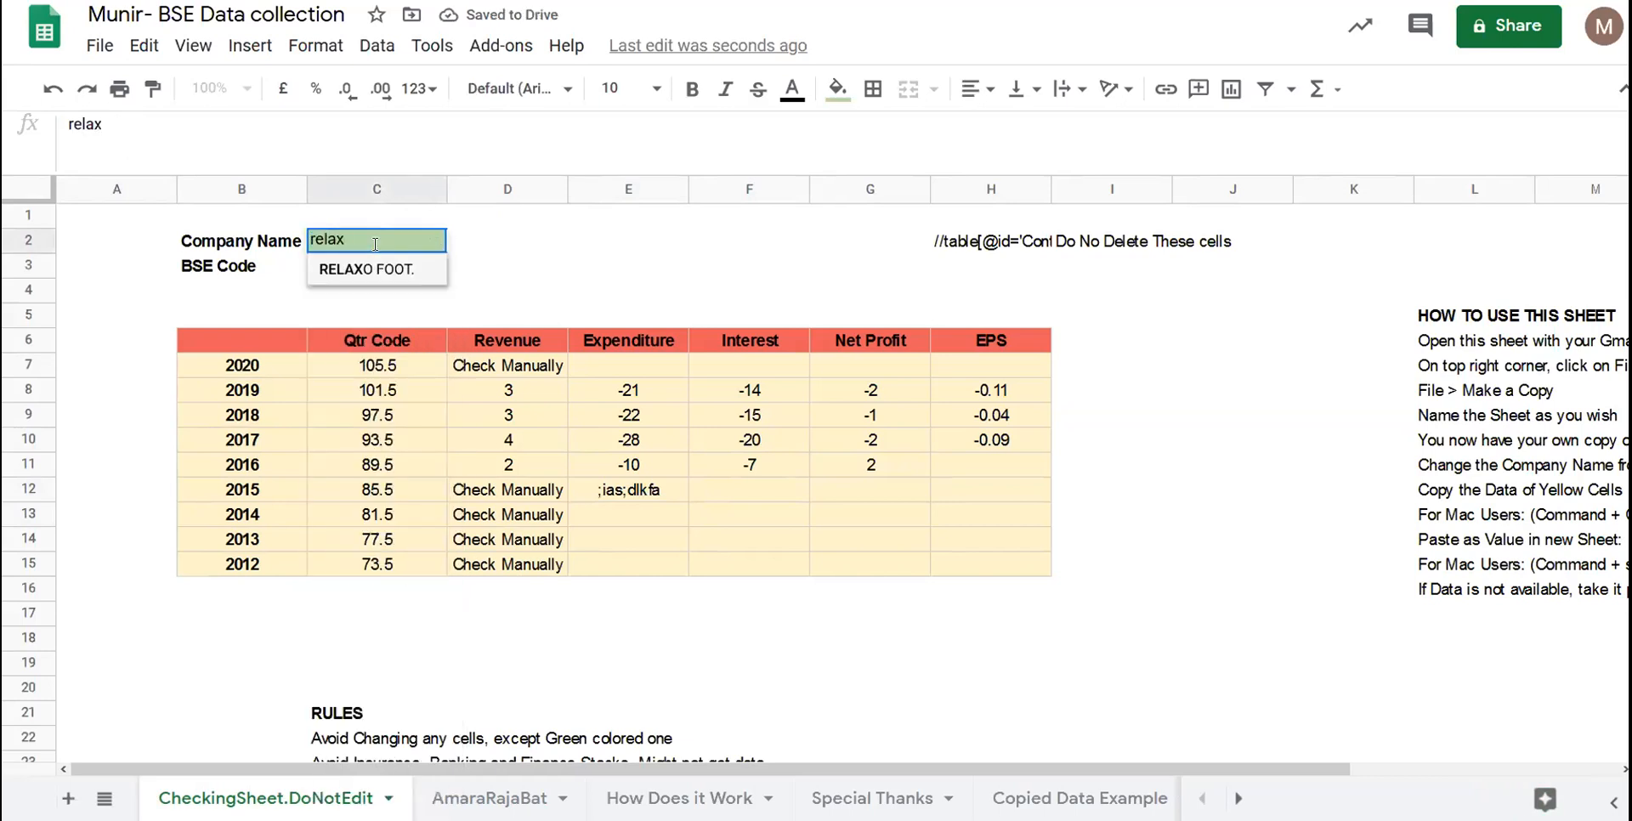
pyautogui.click(380, 268)
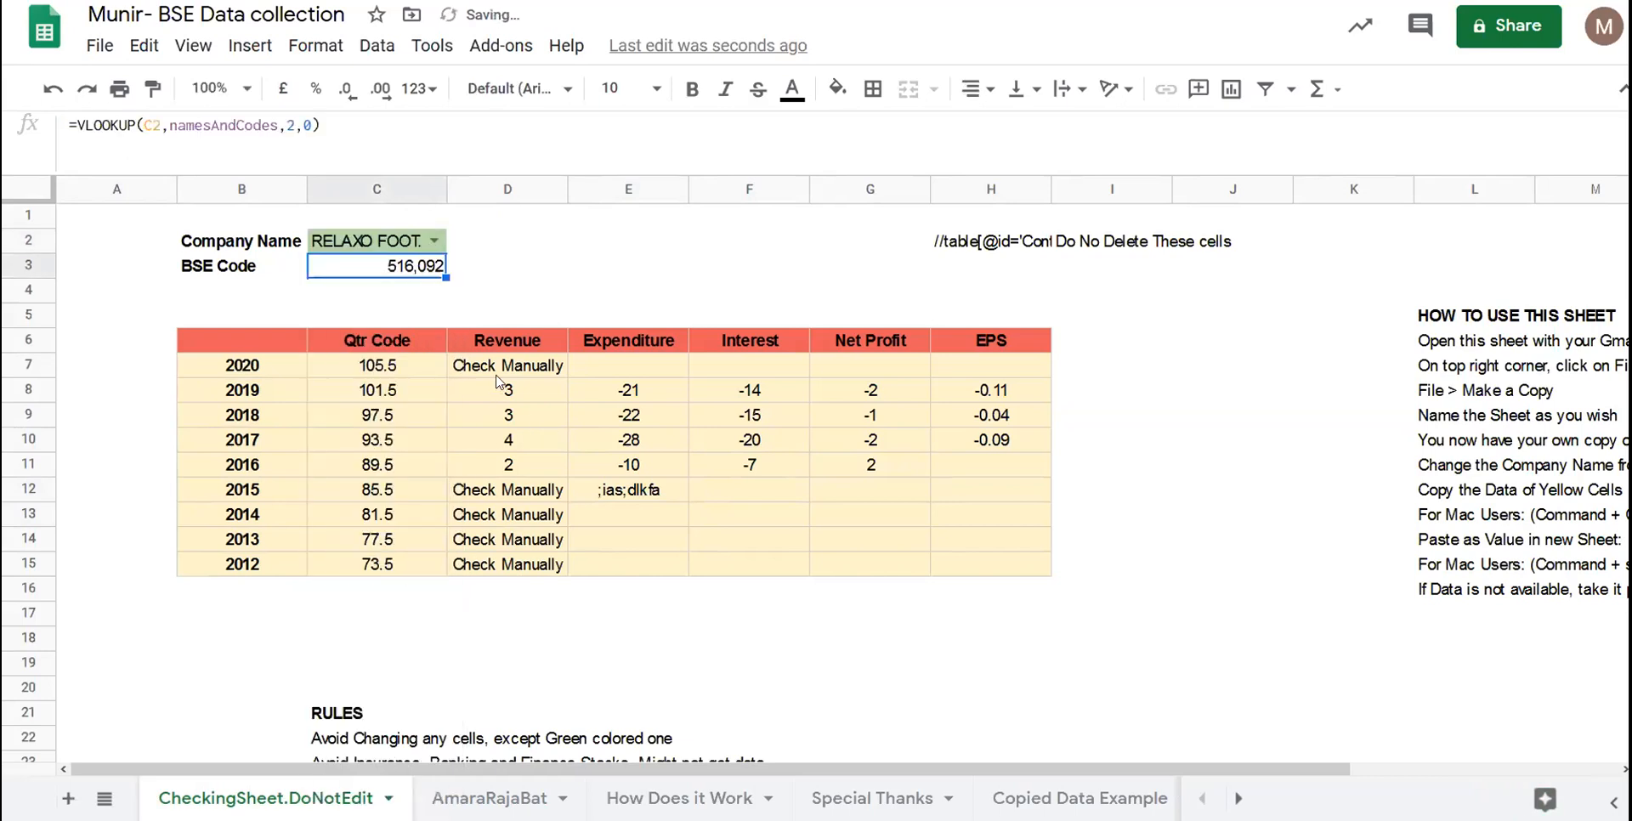
pyautogui.moveTo(268, 362); pyautogui.dragTo(980, 736)
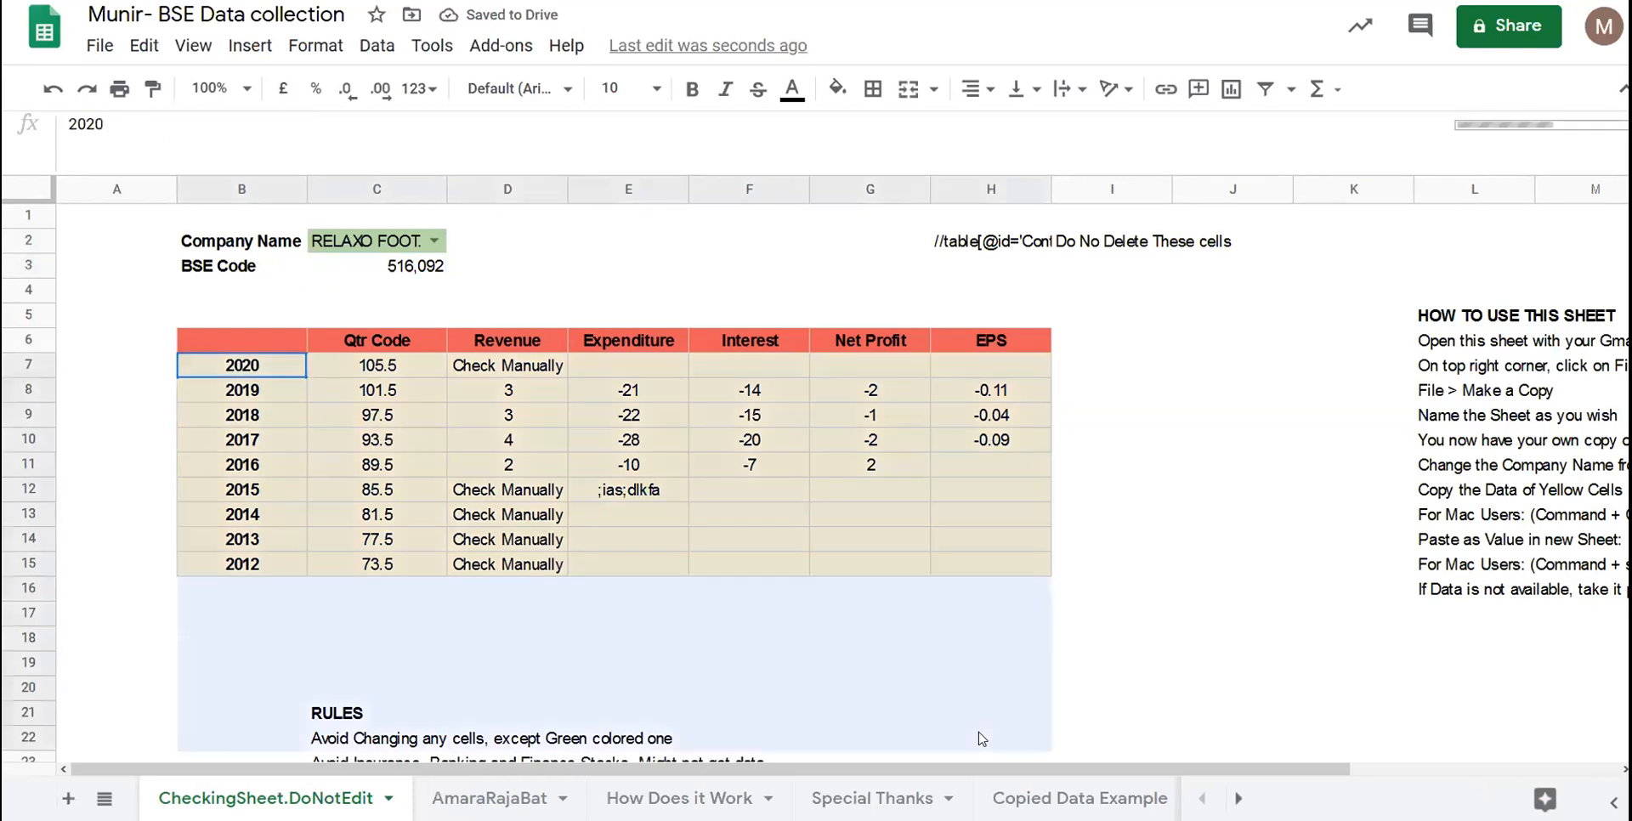
pyautogui.click(765, 565)
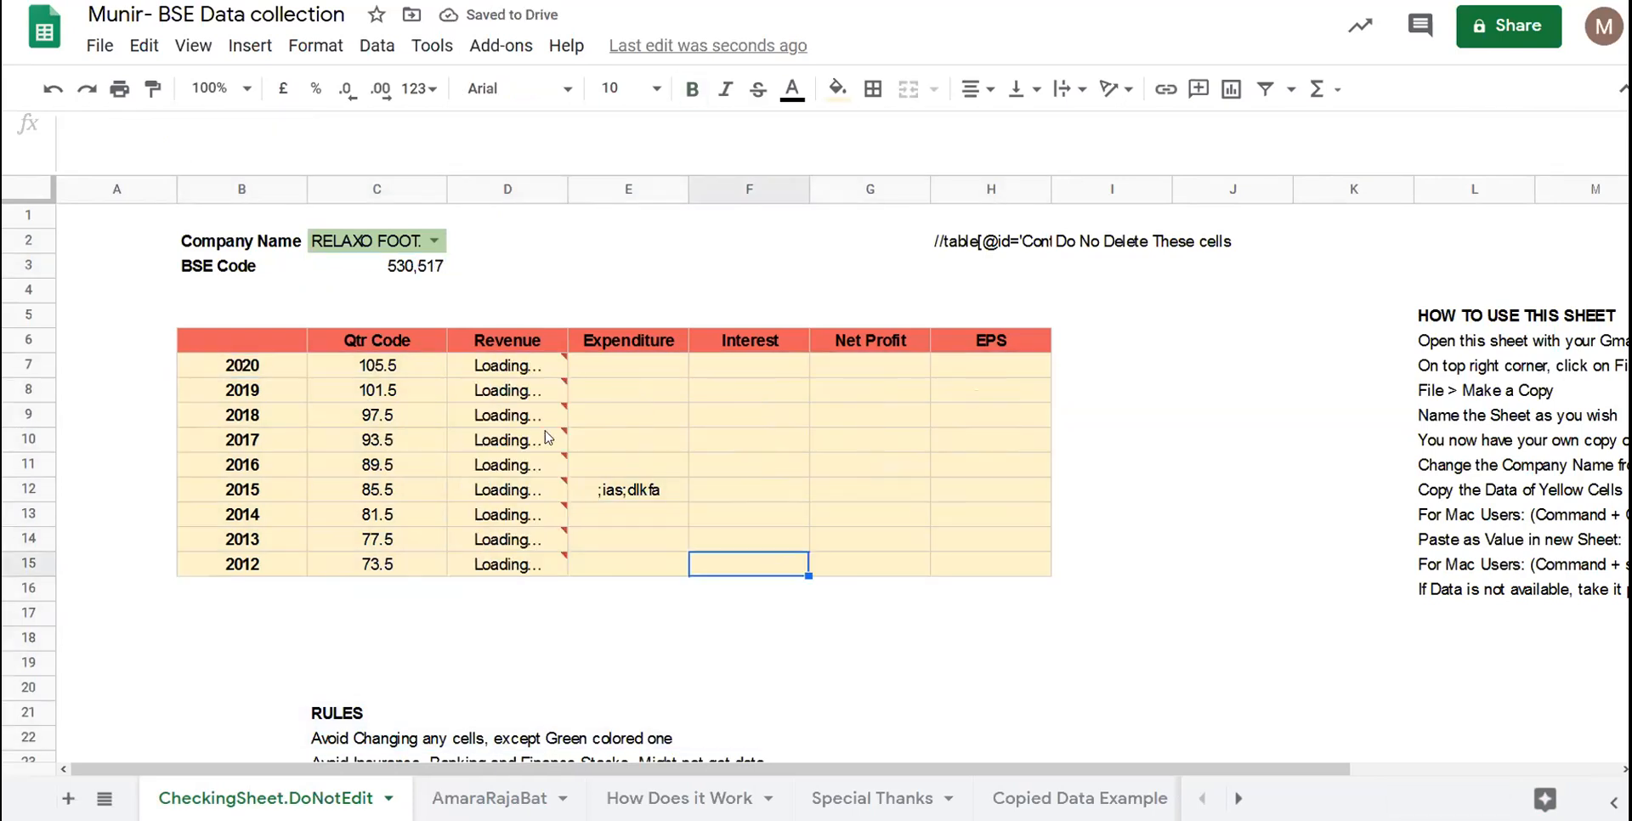
# - Remove the stray text from E12 so the empty 2015 row fills, then check column E
pyautogui.click(554, 490)
pyautogui.moveTo(792, 500); pyautogui.dragTo(941, 489)
pyautogui.click(940, 490)
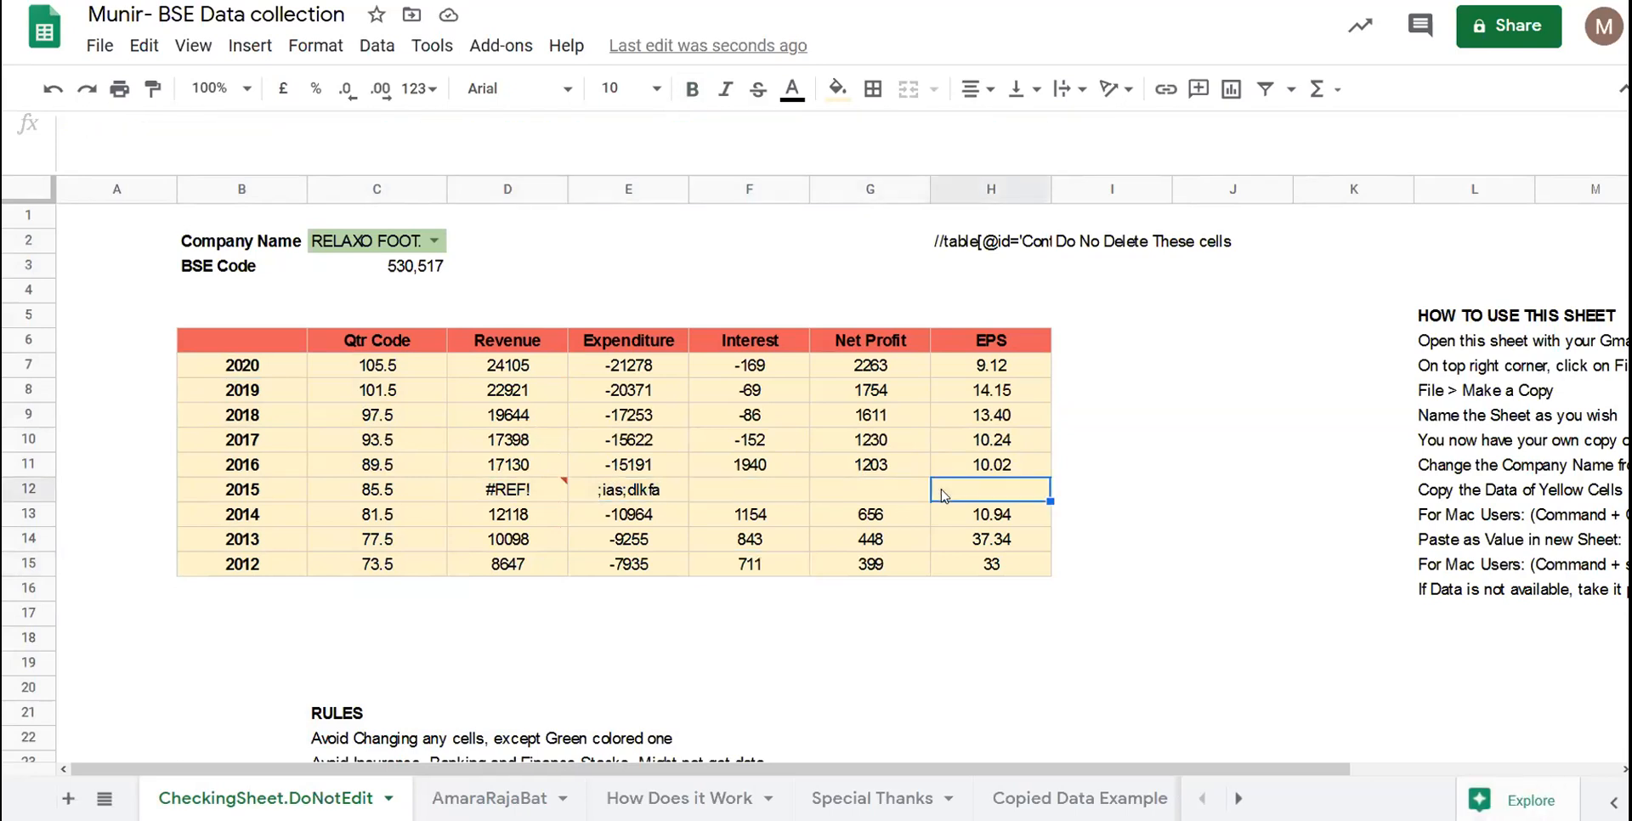
pyautogui.click(644, 491)
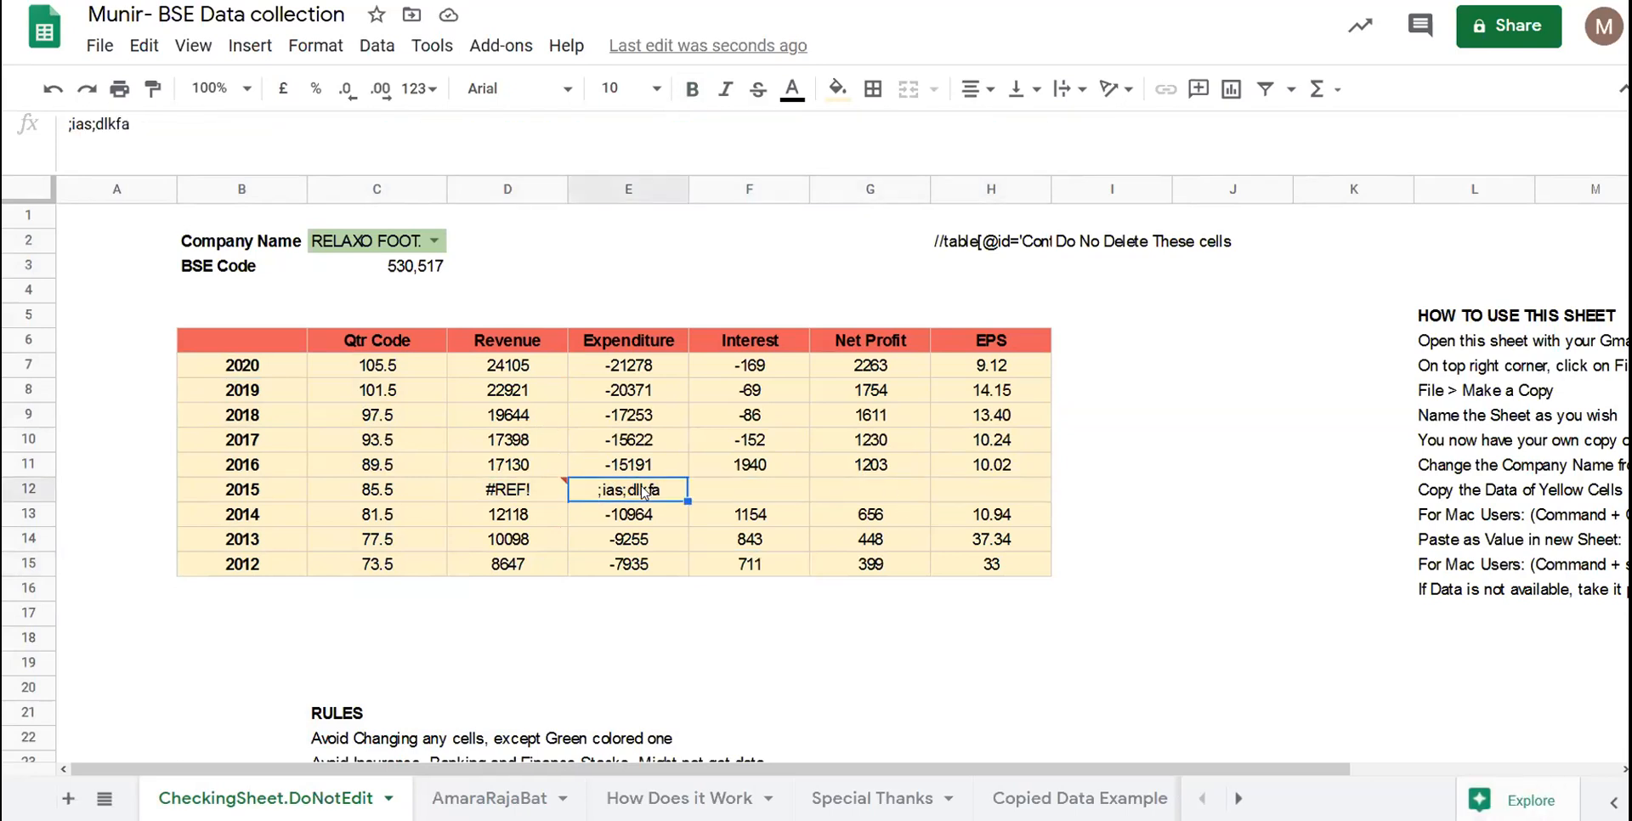
pyautogui.hotkey('ctrl', 'z')
pyautogui.press('Up')
pyautogui.press('Up')
pyautogui.press('Up')
pyautogui.press('Up')
pyautogui.press('Up')
pyautogui.press('Up')
pyautogui.press('Down')
pyautogui.press('Down')
pyautogui.press('Down')
pyautogui.press('Down')
pyautogui.press('Down')
pyautogui.press('Down')
pyautogui.press('Down')
pyautogui.press('Down')
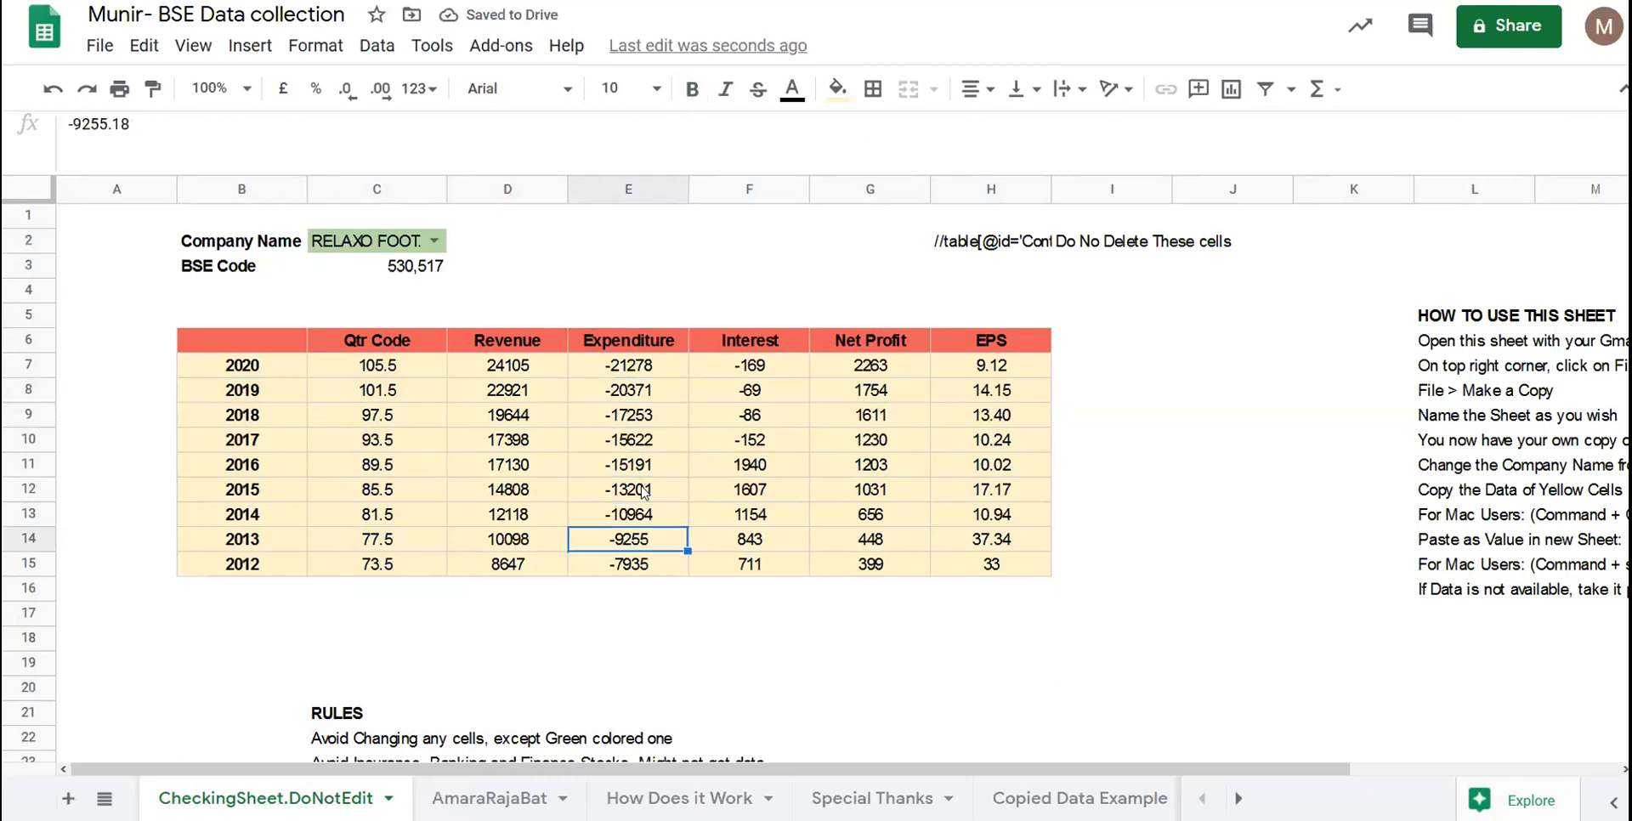
pyautogui.press('Down')
pyautogui.press('Down')
pyautogui.press('Down')
pyautogui.scroll(-3, 644, 493)
pyautogui.scroll(3, 484, 410)
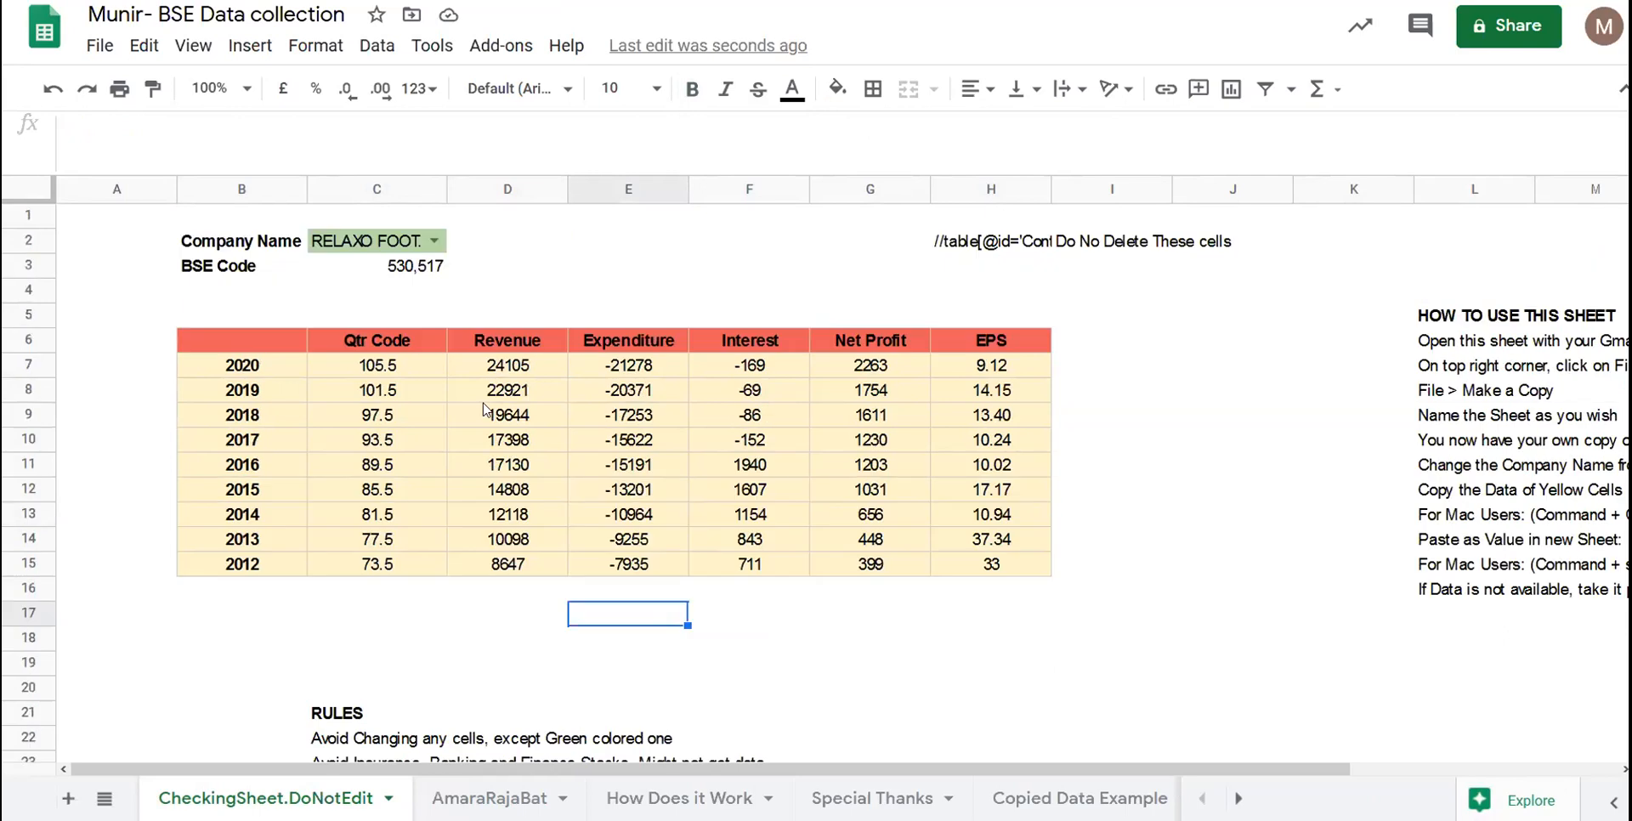
pyautogui.click(396, 324)
pyautogui.click(625, 438)
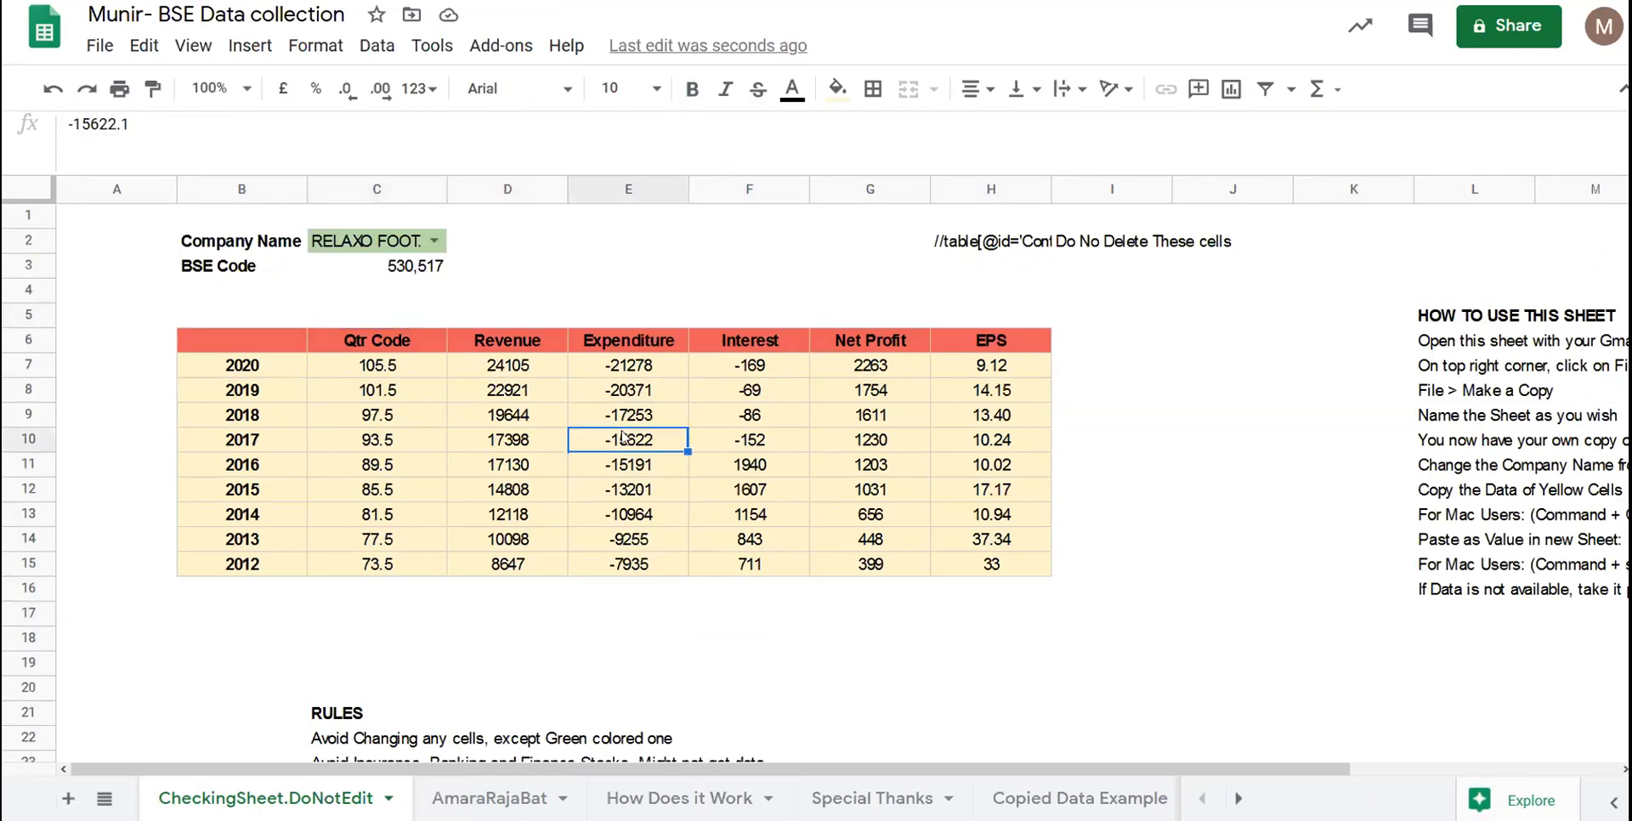
pyautogui.hscroll(1, 625, 438)
pyautogui.hscroll(2, 624, 438)
pyautogui.hscroll(-3, 625, 438)
pyautogui.scroll(-3, 625, 438)
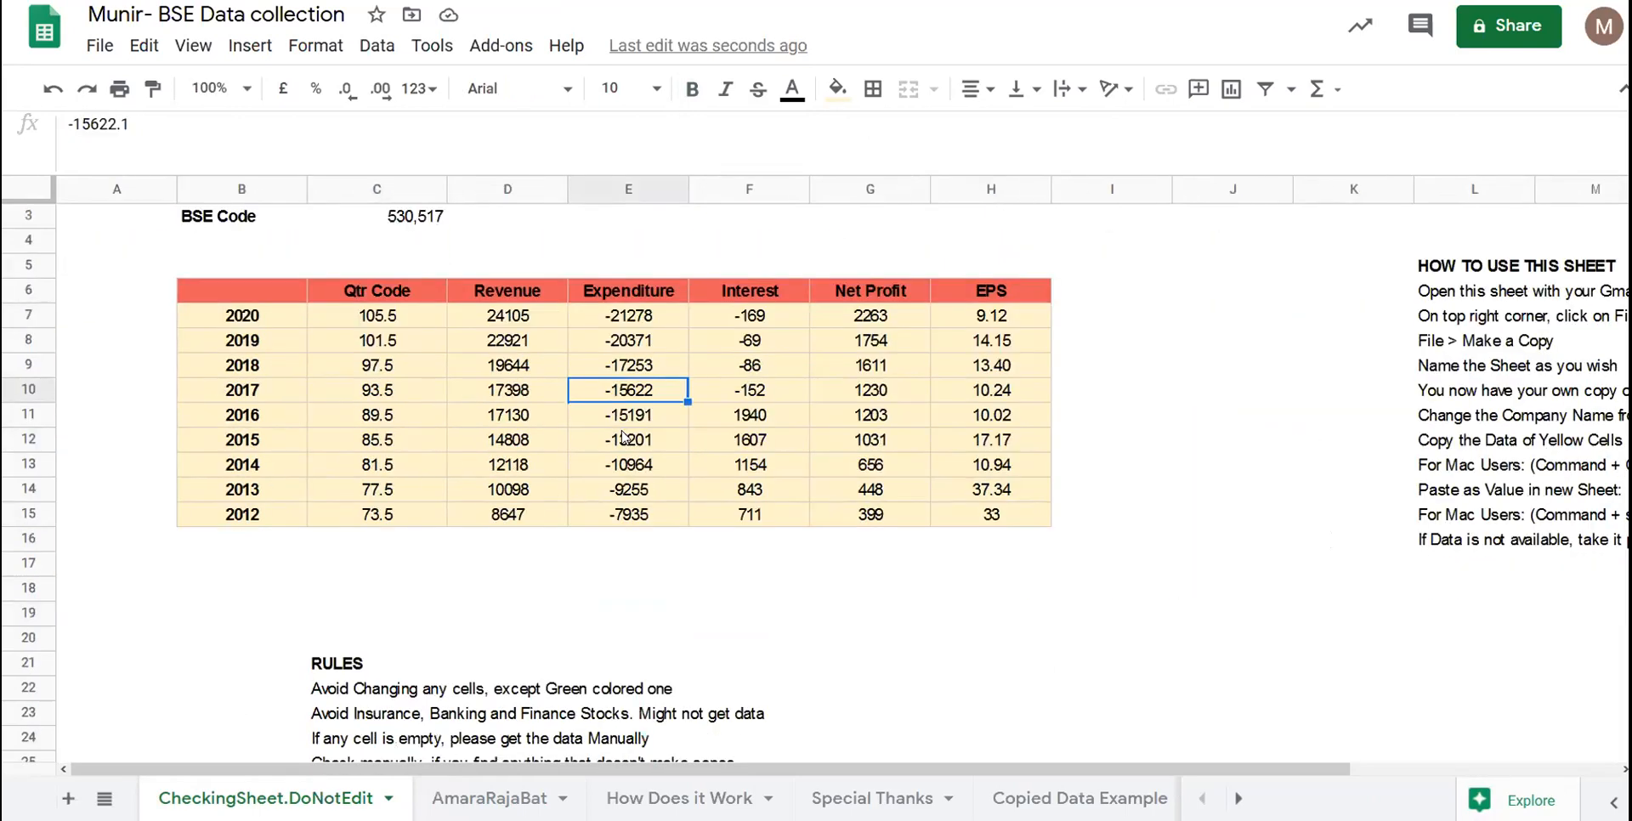
pyautogui.scroll(-2, 625, 438)
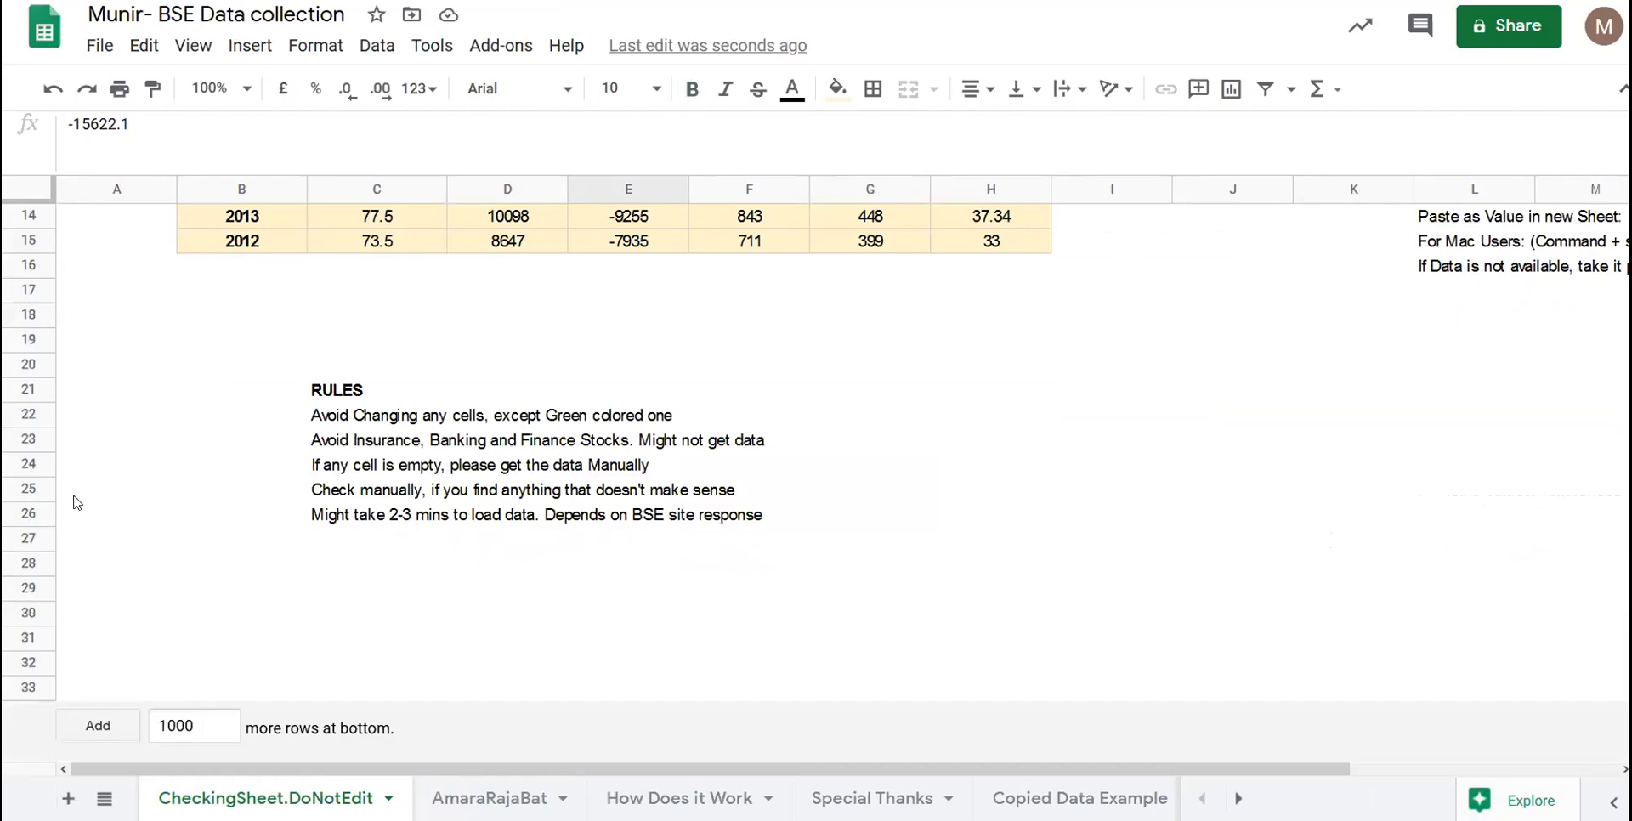
pyautogui.click(365, 421)
pyautogui.click(378, 438)
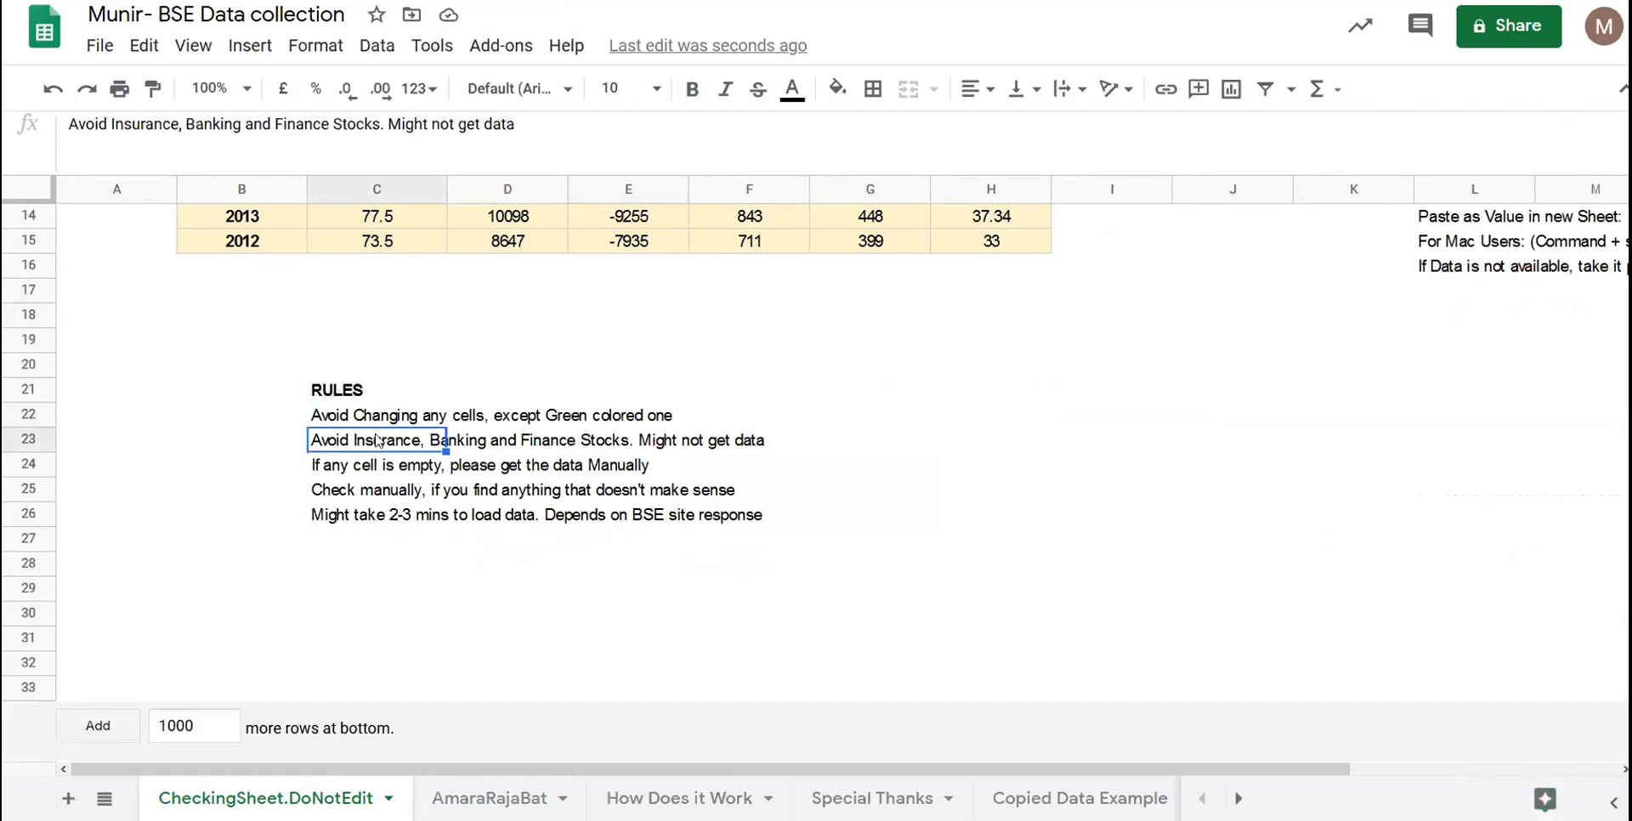
pyautogui.scroll(5, 376, 439)
pyautogui.scroll(-2, 376, 439)
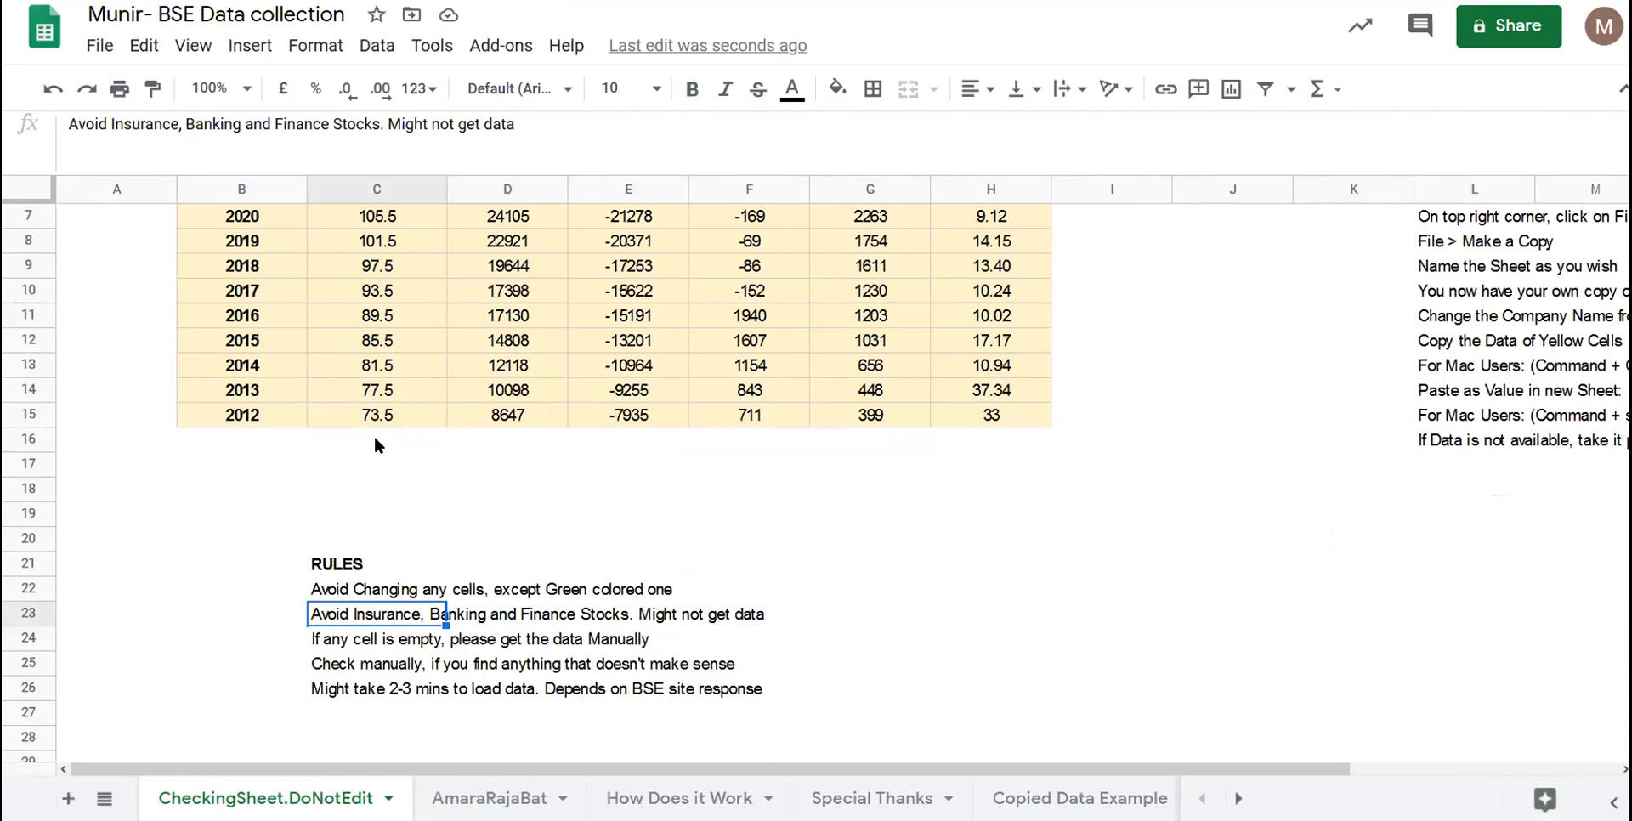
pyautogui.scroll(2, 378, 445)
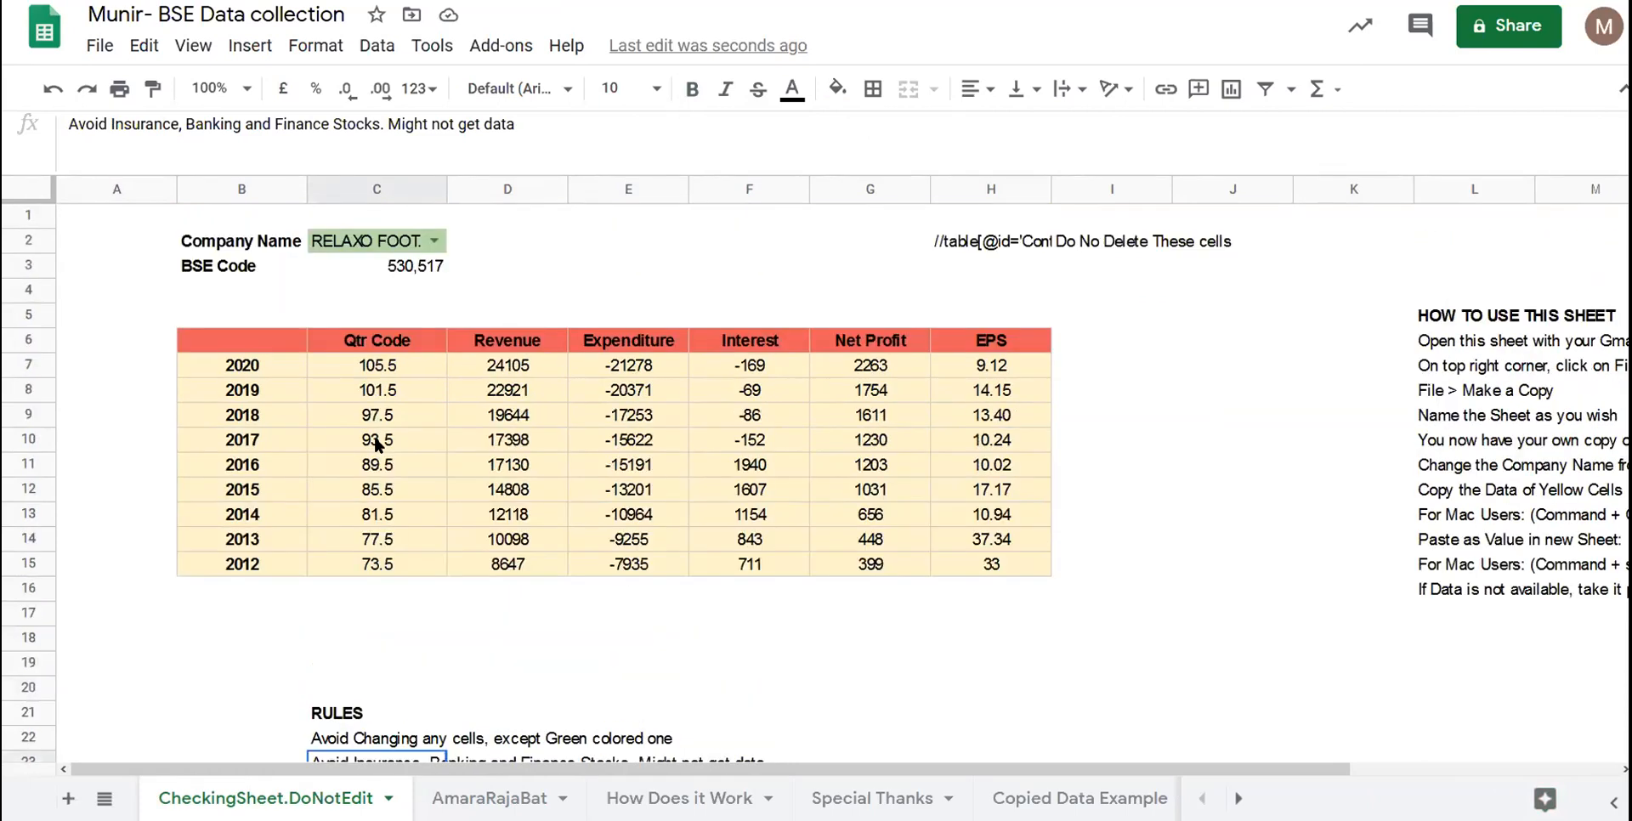
pyautogui.moveTo(508, 366); pyautogui.dragTo(961, 584)
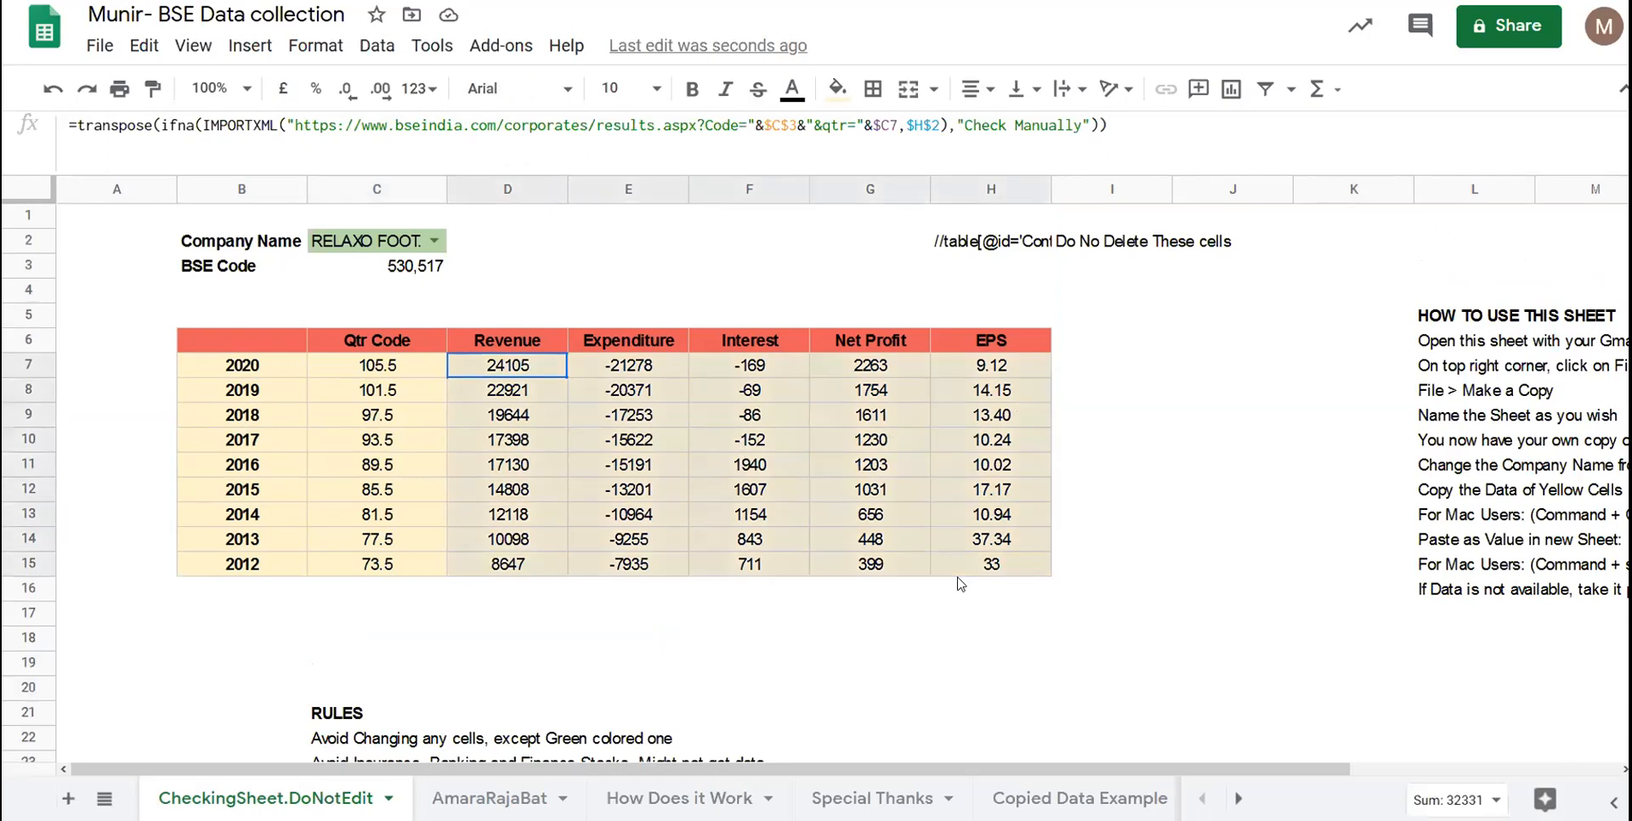
pyautogui.click(959, 579)
pyautogui.scroll(-4, 961, 584)
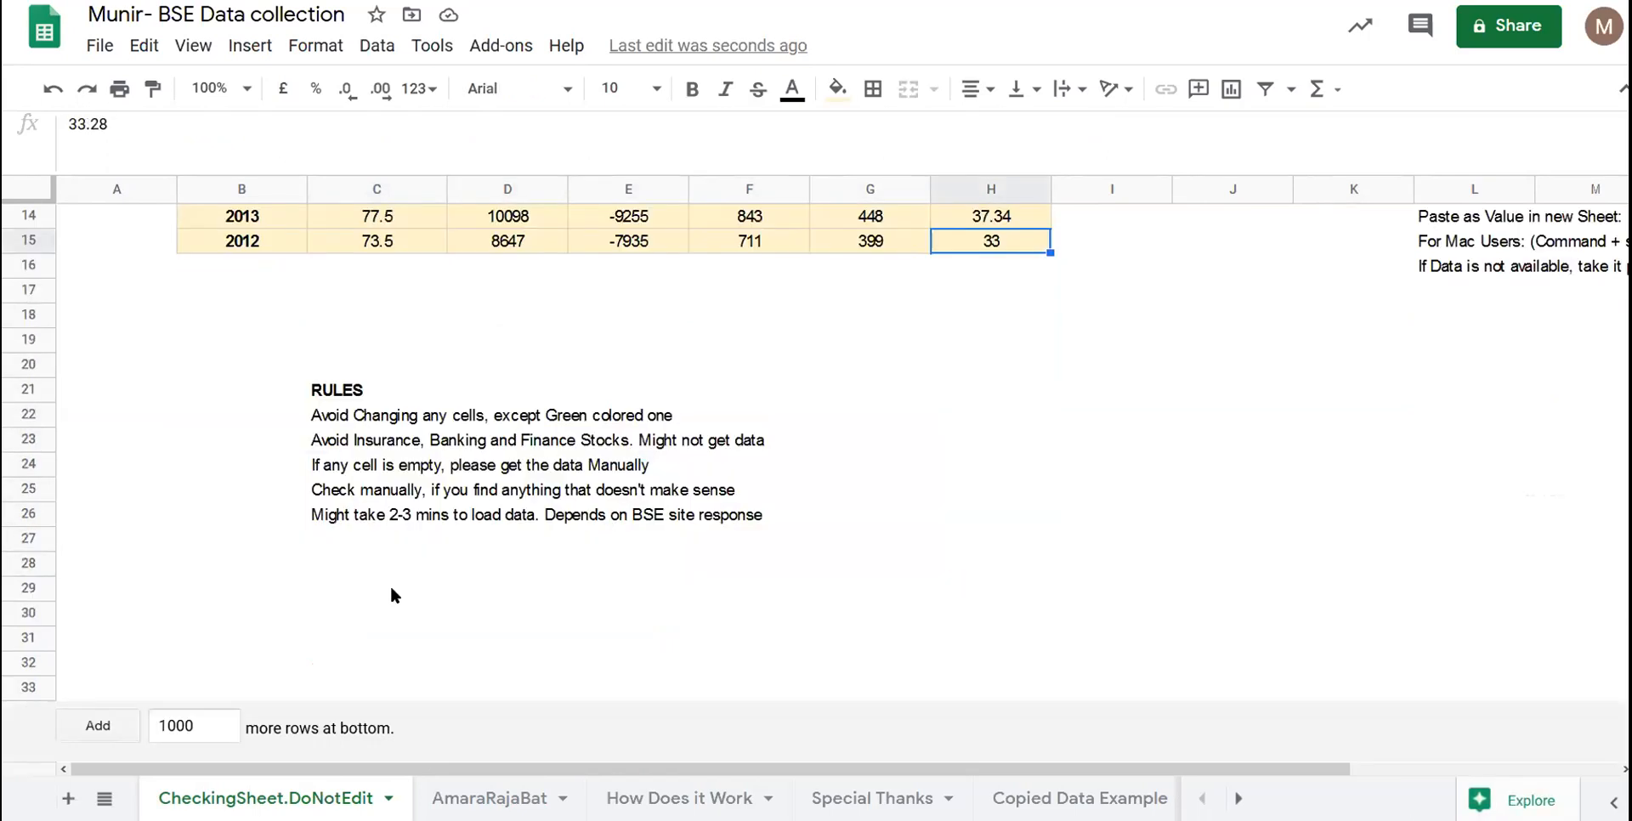
pyautogui.click(369, 490)
pyautogui.scroll(4, 369, 490)
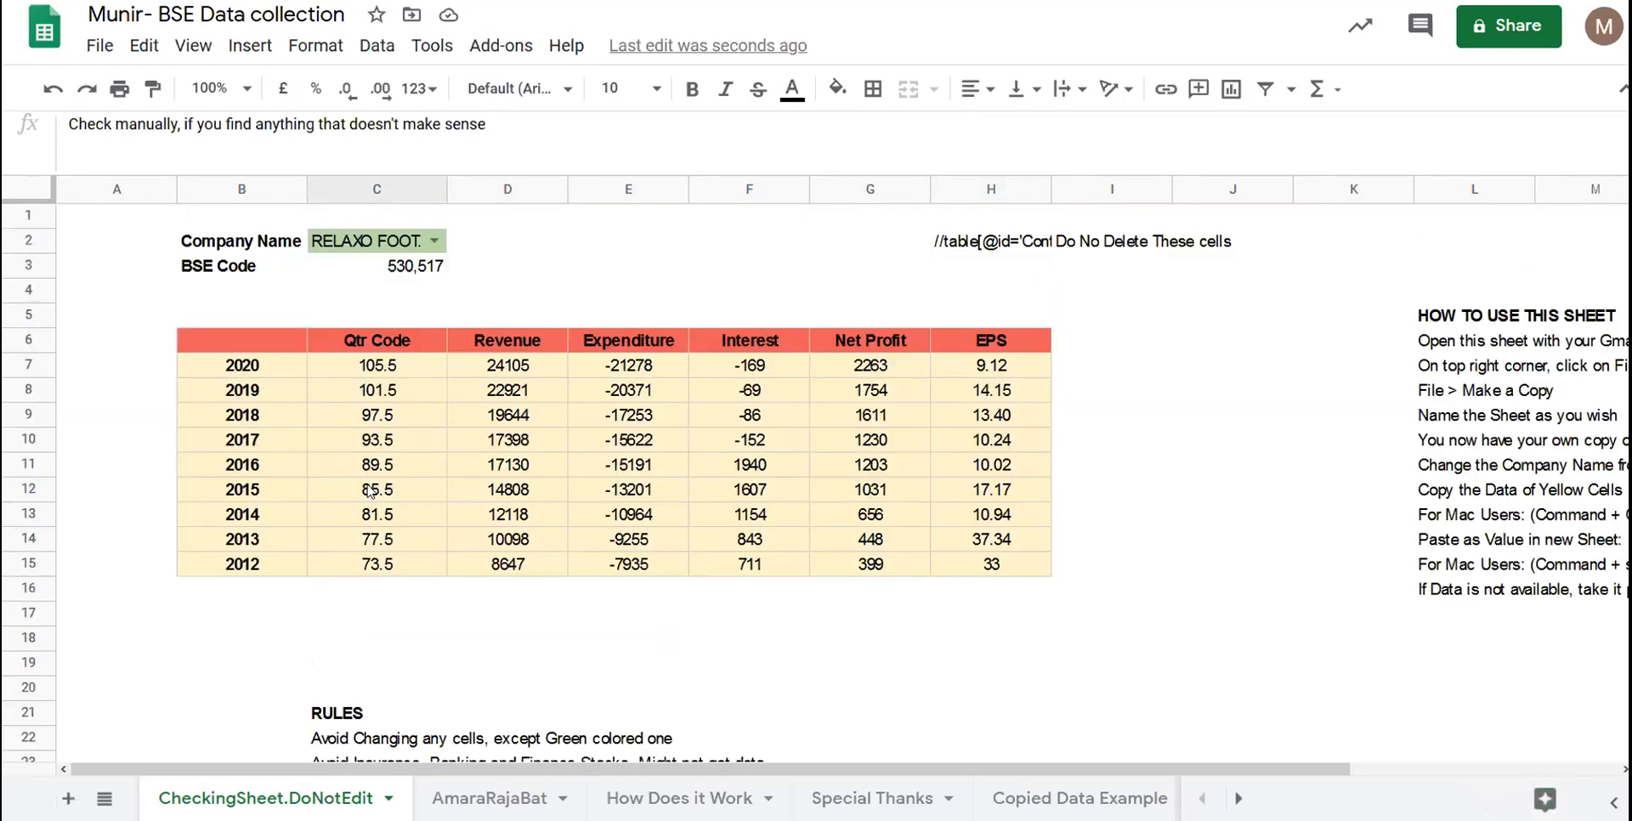
pyautogui.doubleClick(408, 481)
pyautogui.click(525, 489)
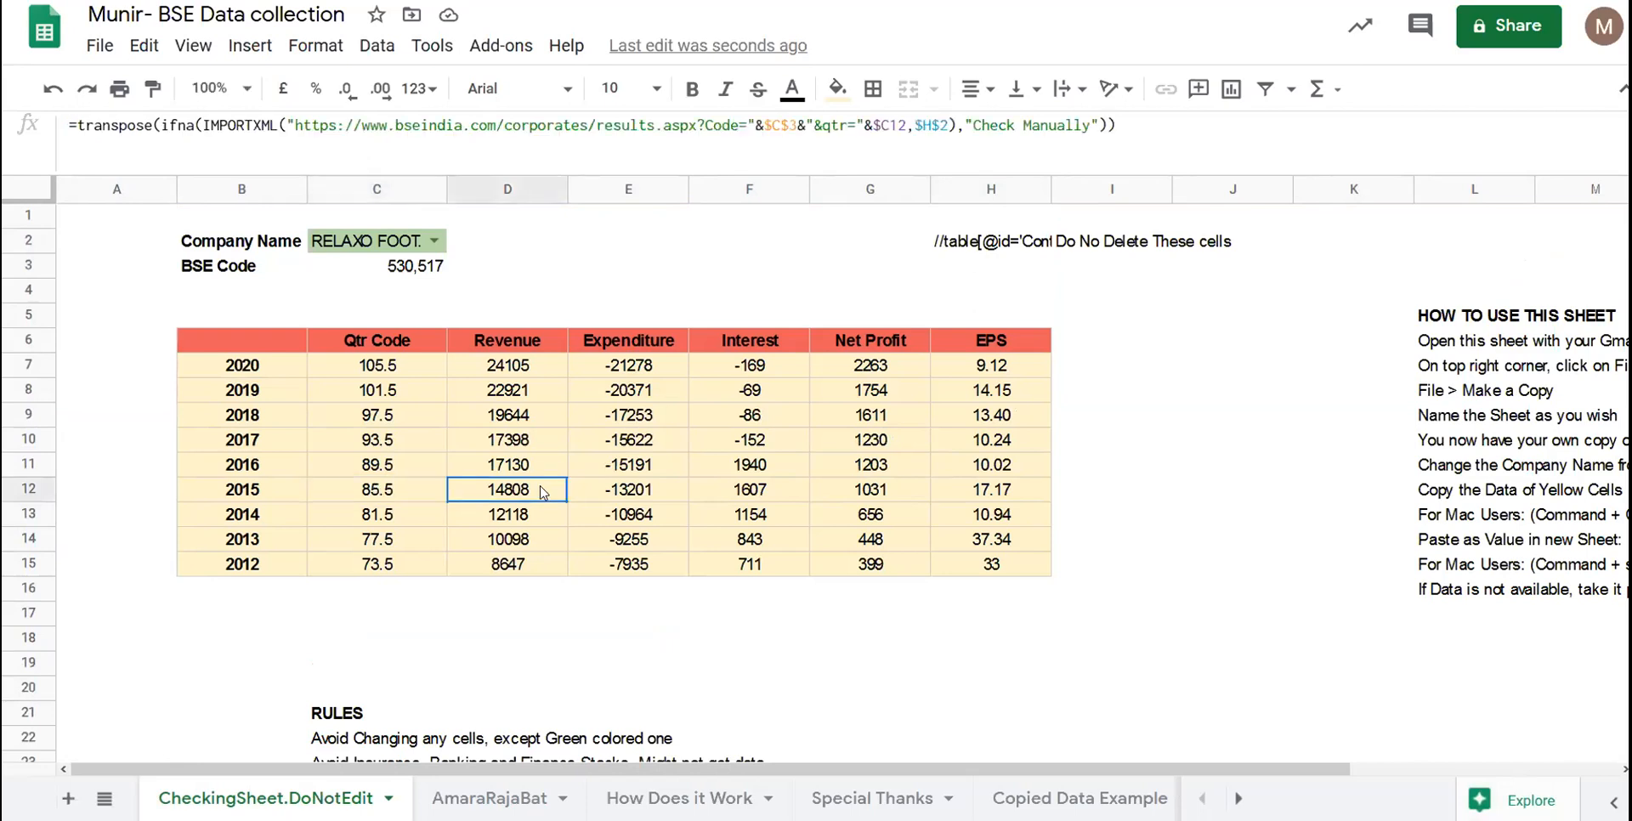
pyautogui.click(246, 416)
pyautogui.click(642, 418)
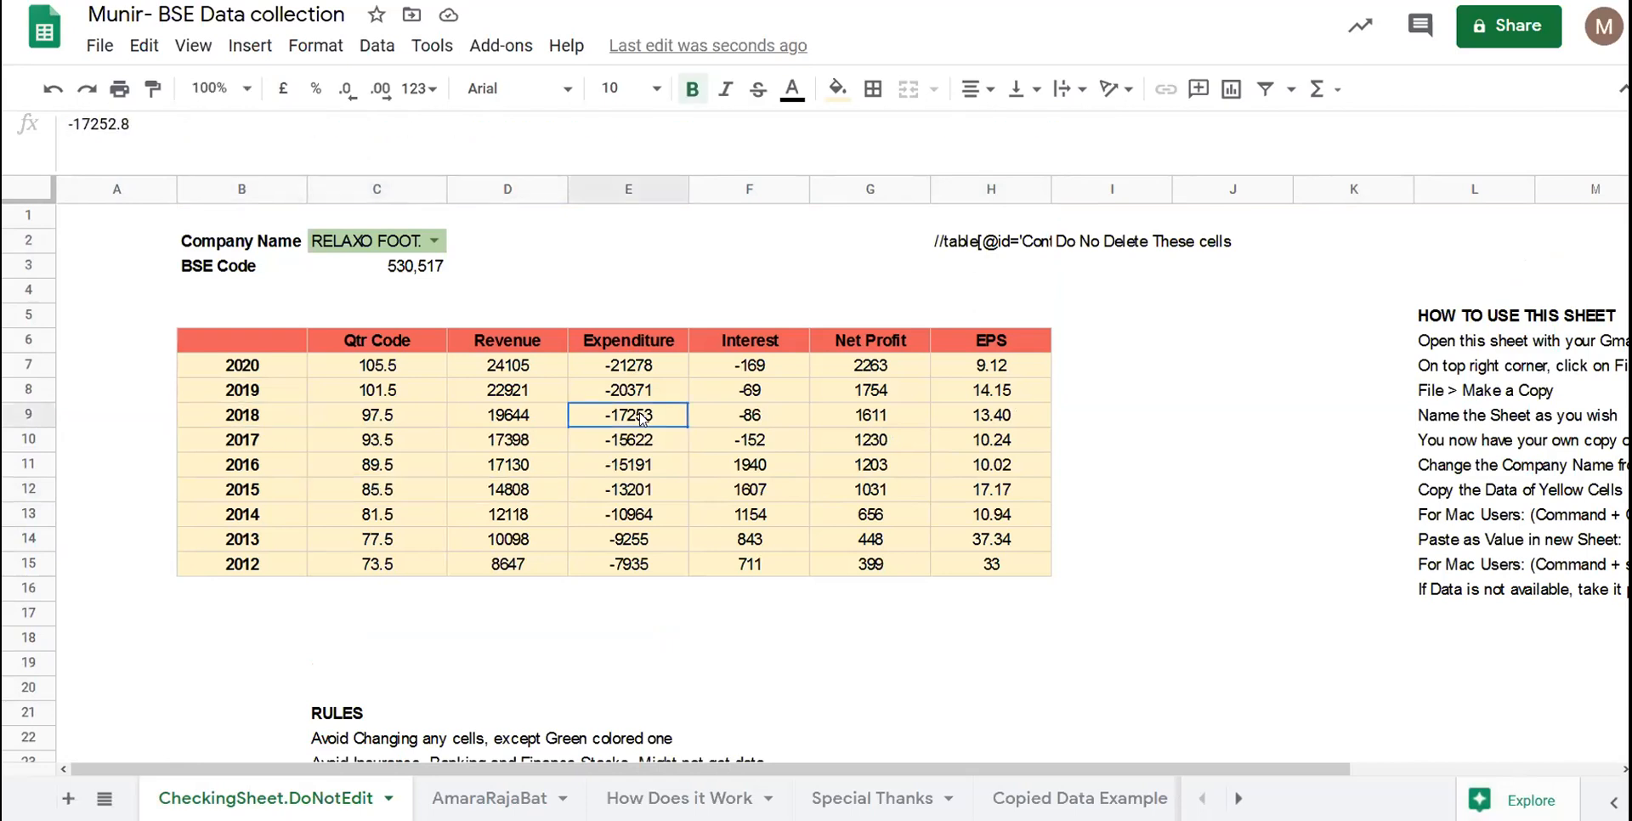
pyautogui.click(279, 438)
pyautogui.click(786, 424)
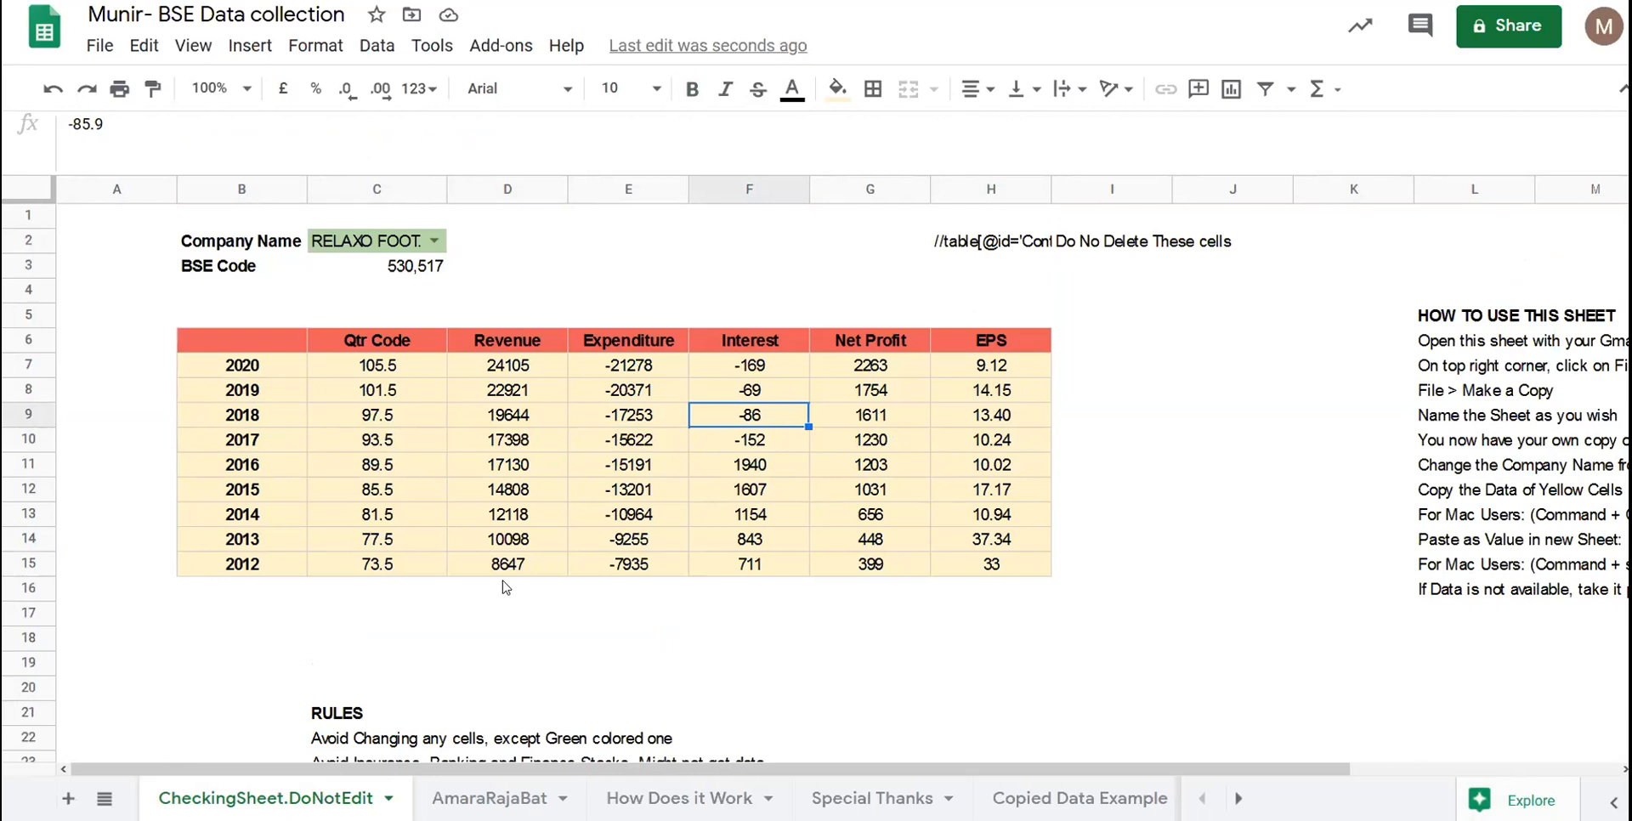
pyautogui.click(524, 463)
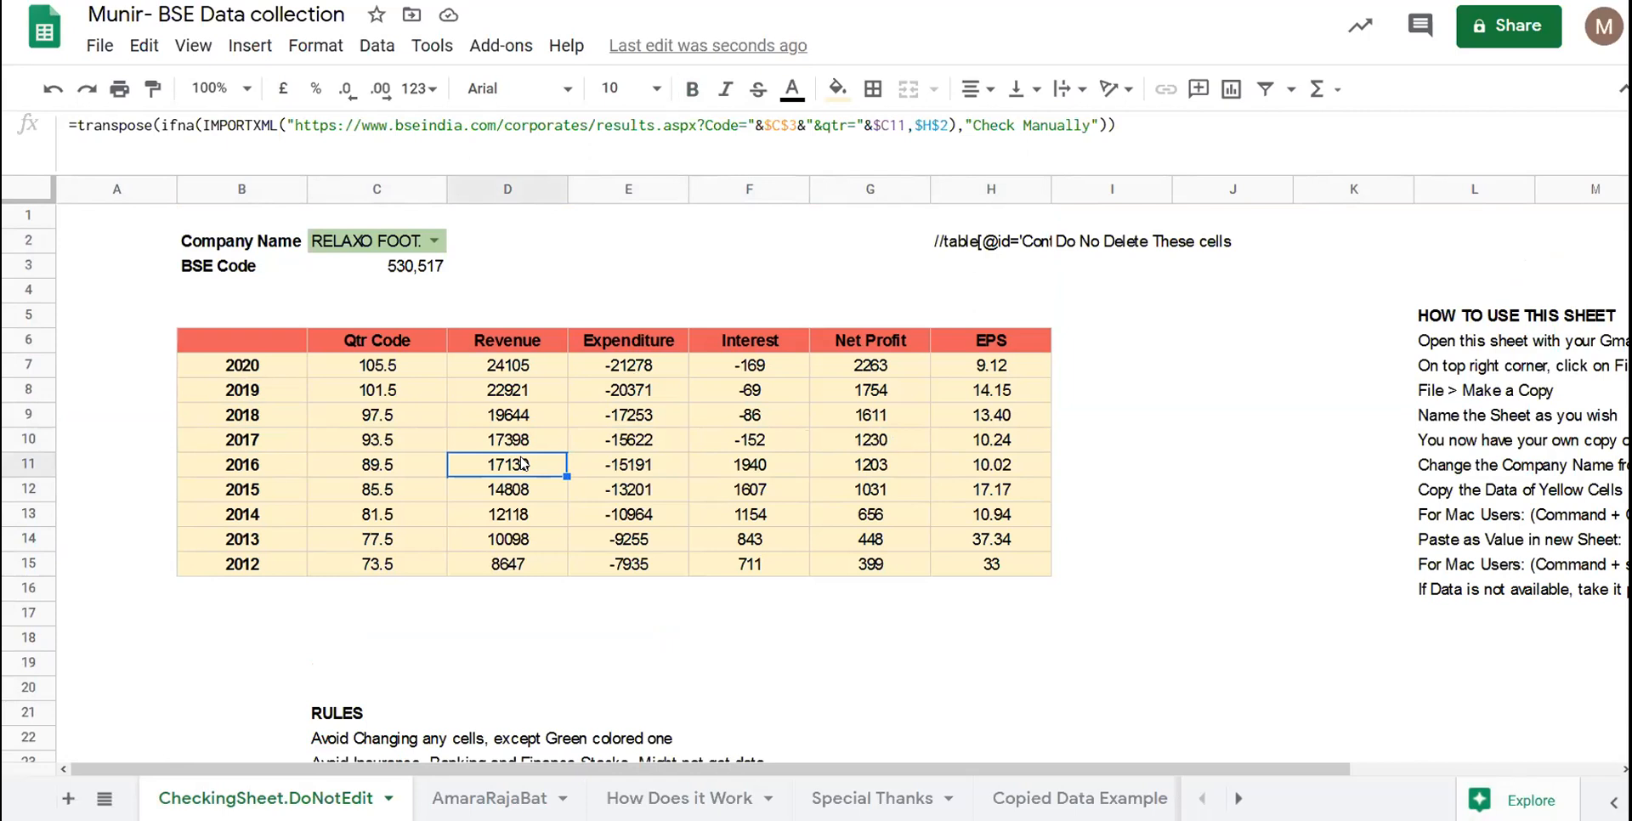
pyautogui.scroll(-5, 524, 464)
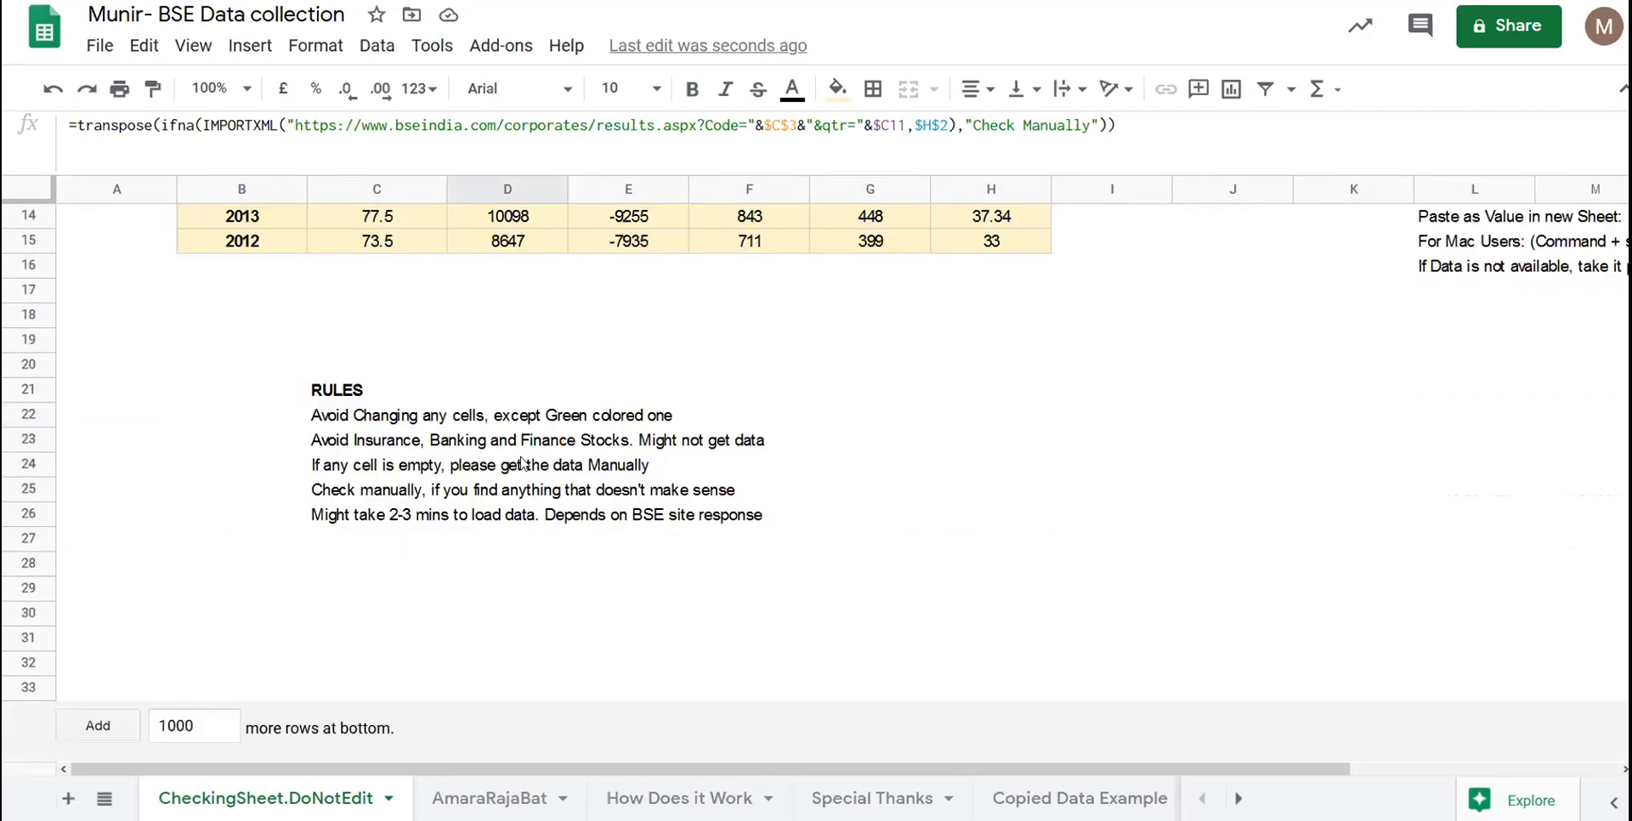
pyautogui.click(462, 520)
pyautogui.scroll(4, 462, 521)
pyautogui.moveTo(529, 321); pyautogui.dragTo(520, 430)
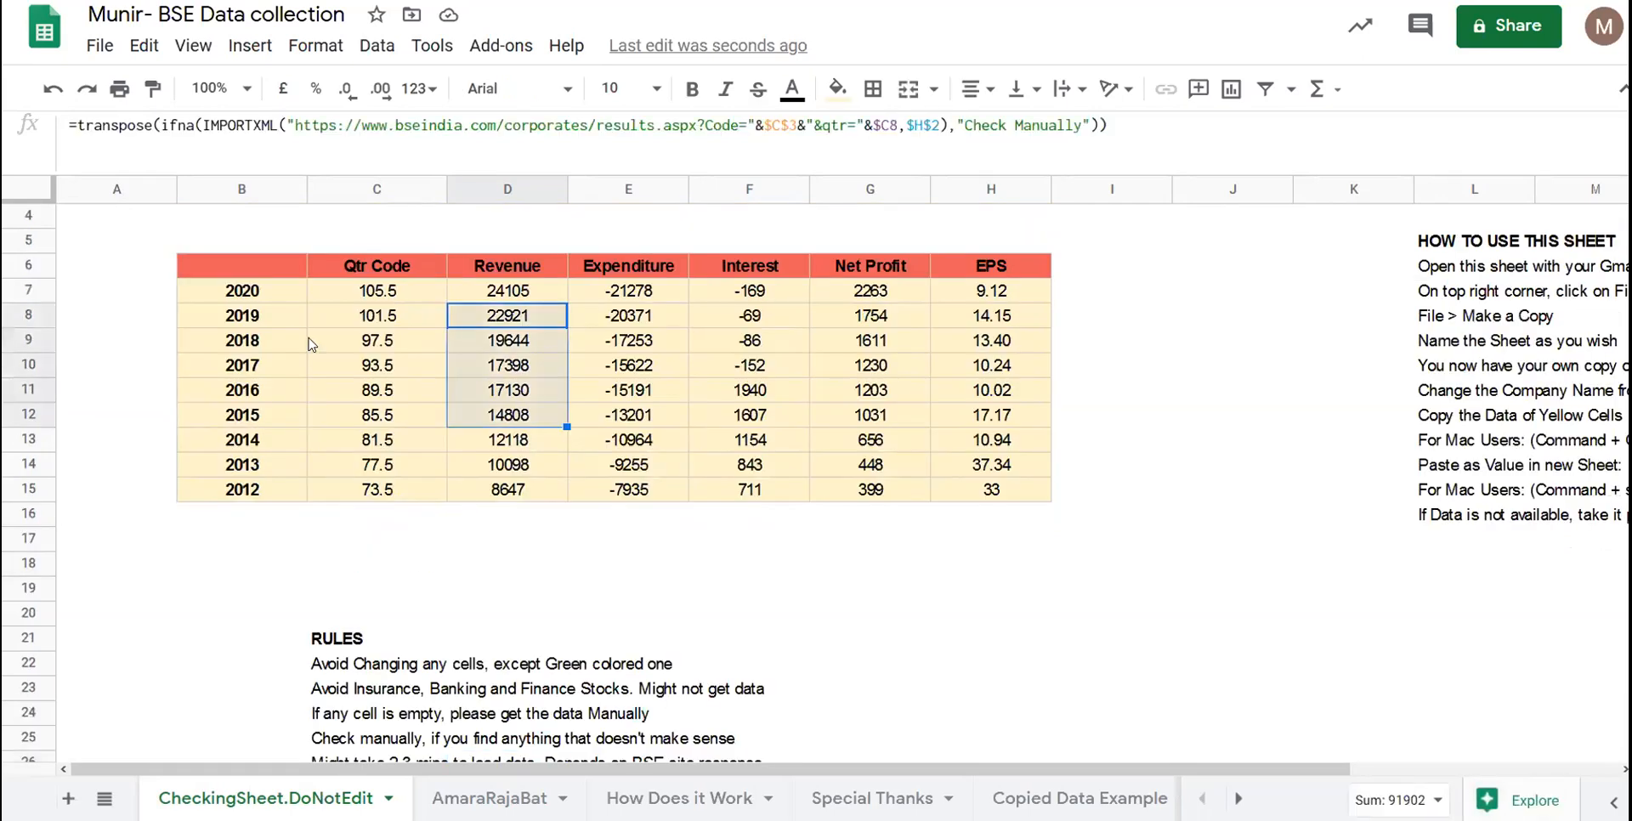
pyautogui.scroll(1, 520, 432)
pyautogui.click(406, 243)
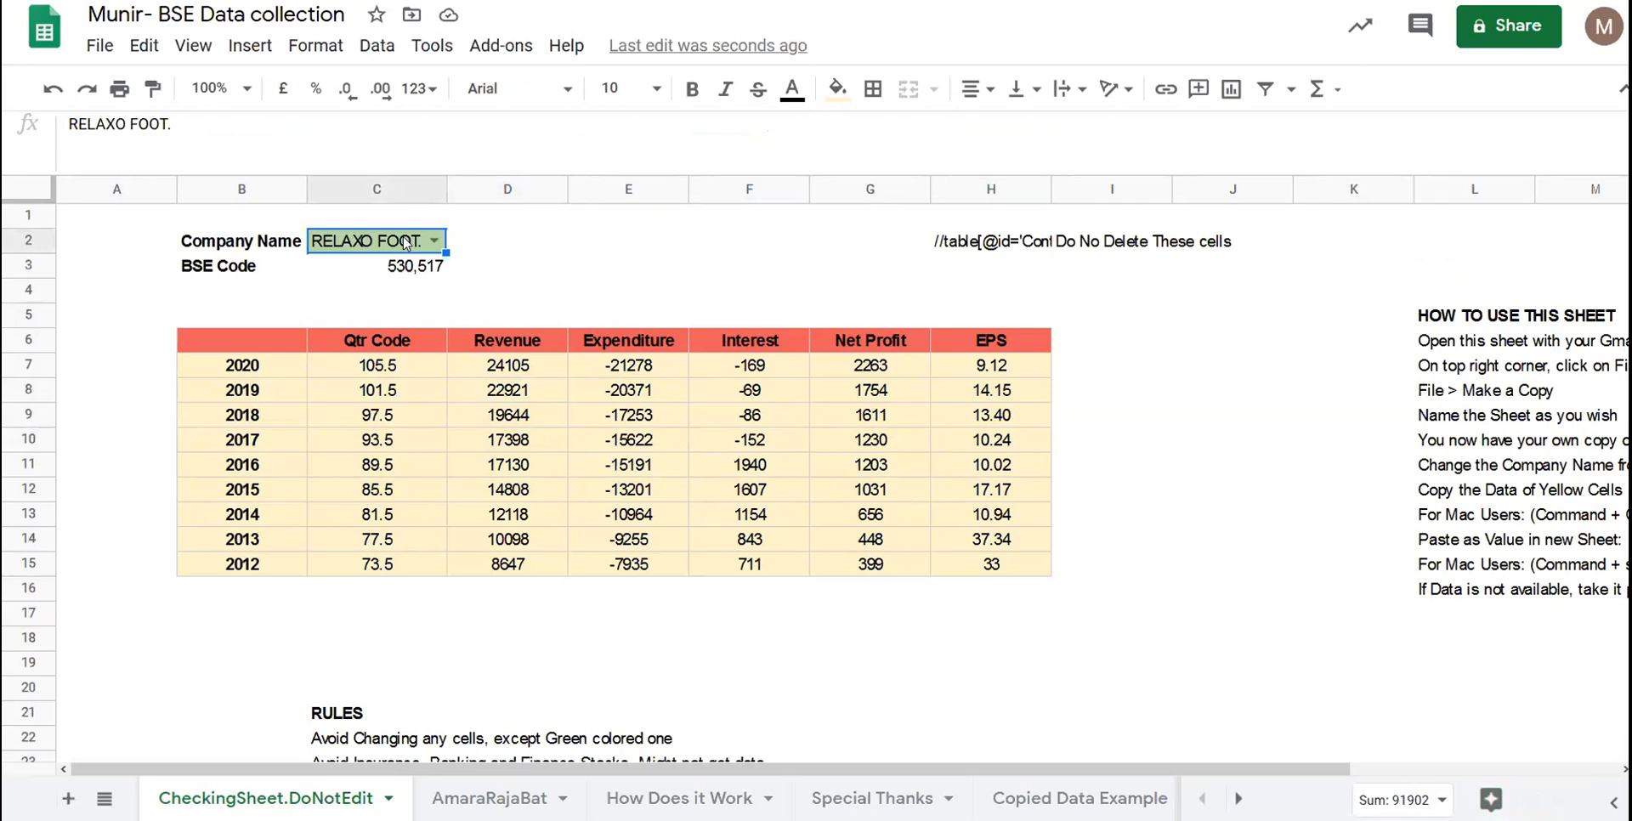
# - Replace RELAXO FOOT. in C2 by typing affle and accepting AFFLE
pyautogui.doubleClick(405, 238)
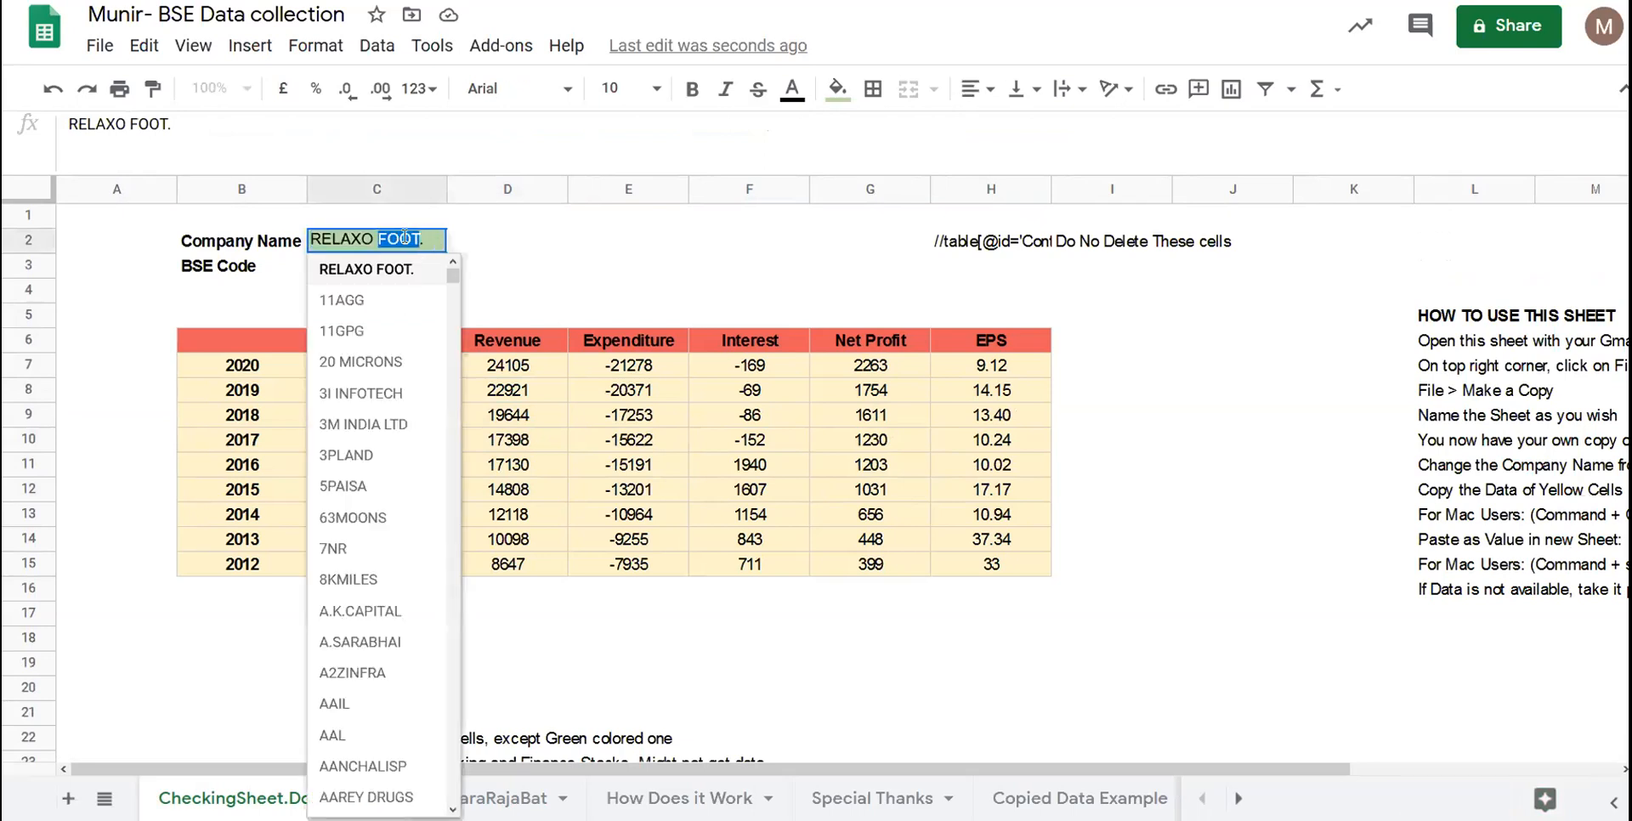
pyautogui.doubleClick(405, 238)
pyautogui.tripleClick(404, 238)
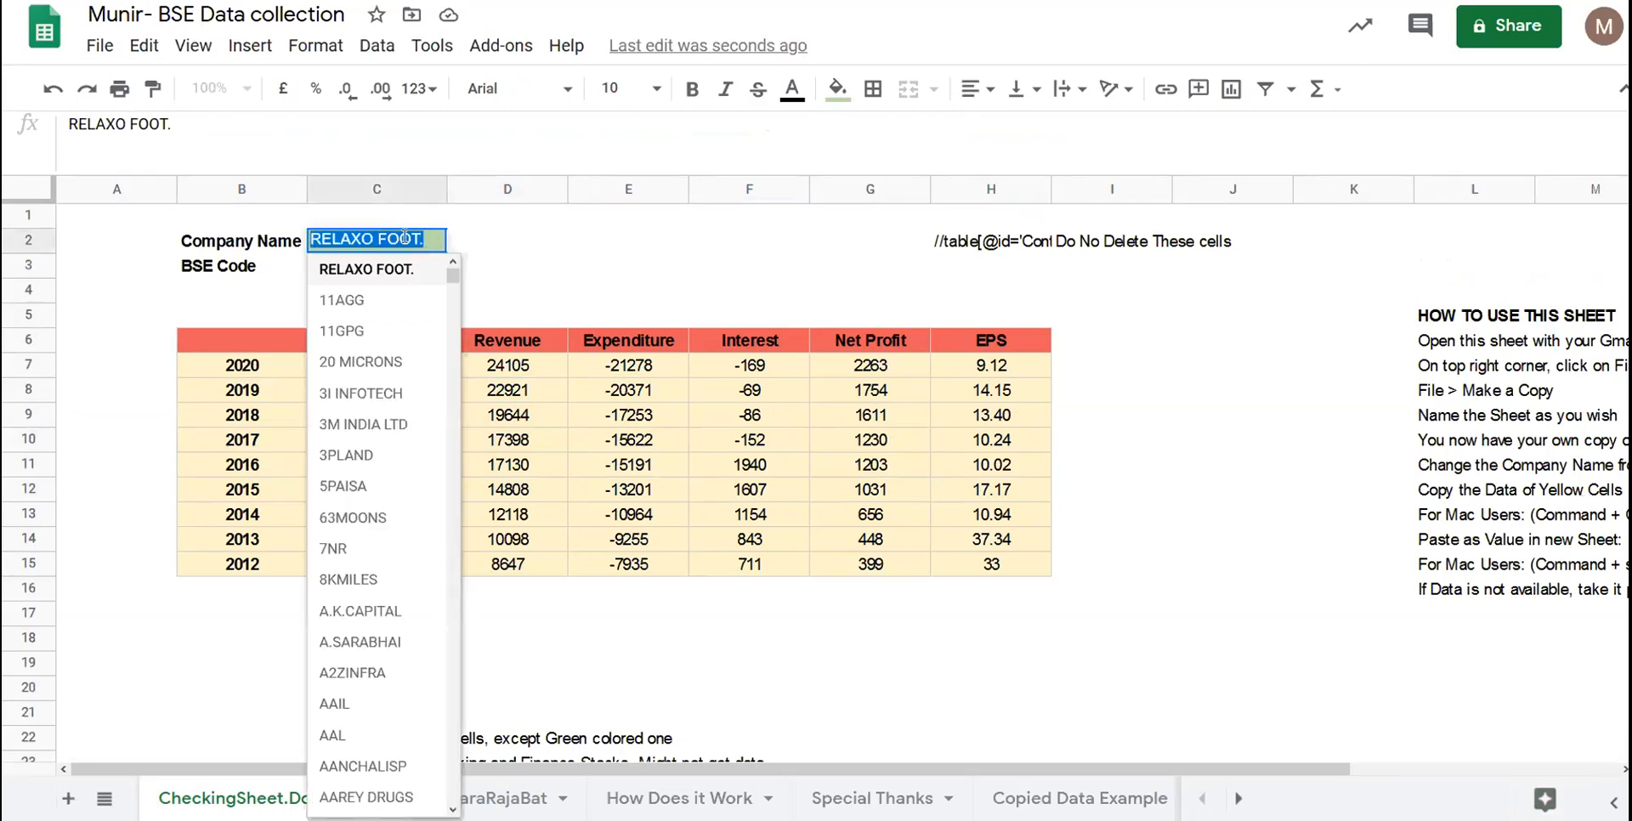
pyautogui.press('BackSpace')
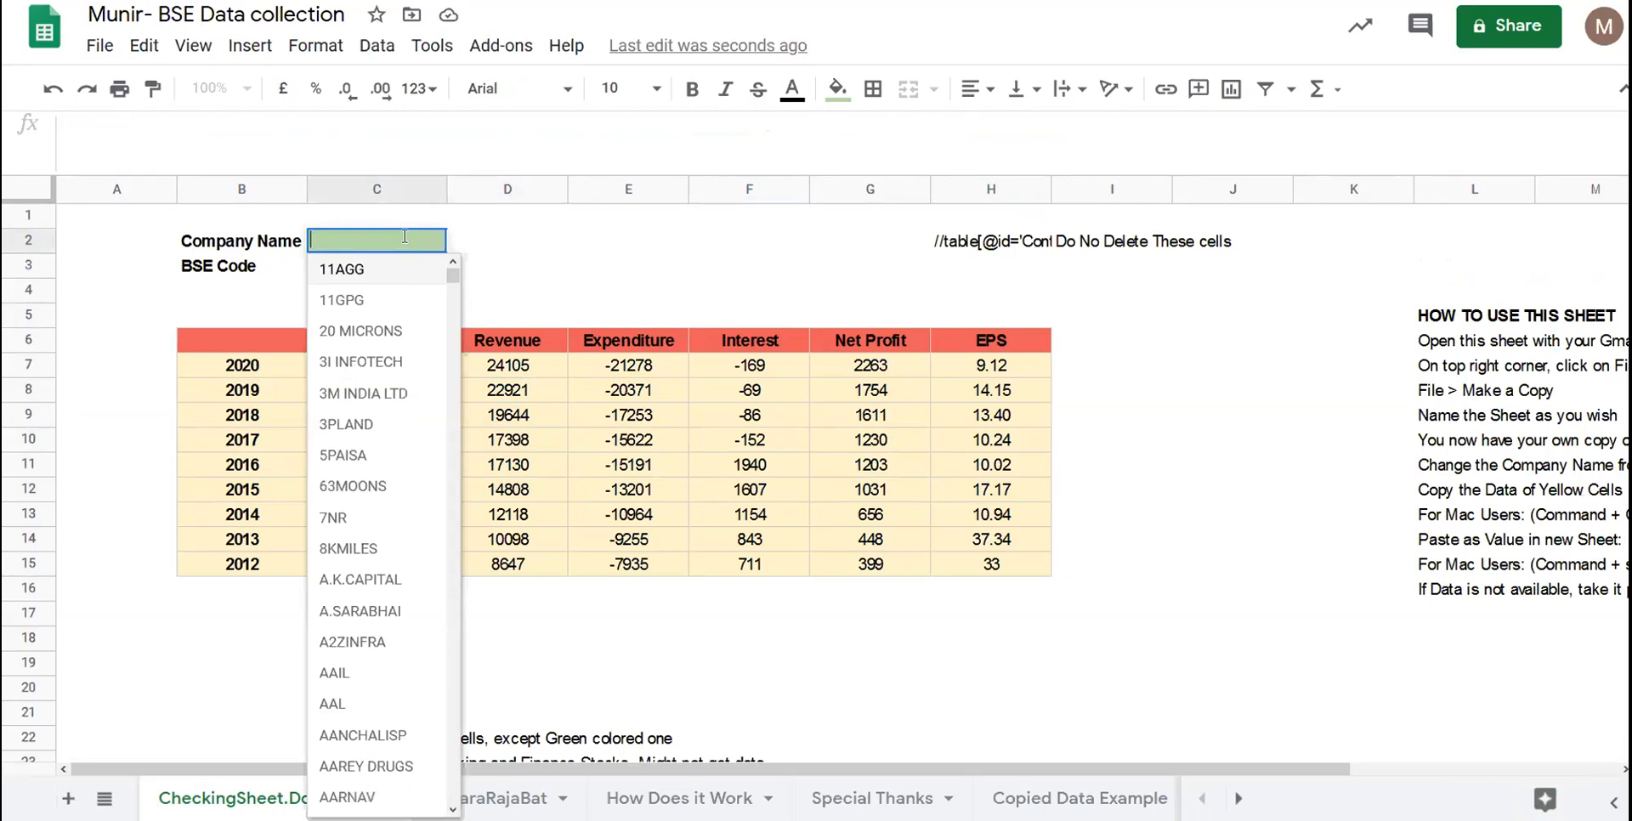
pyautogui.write('f')
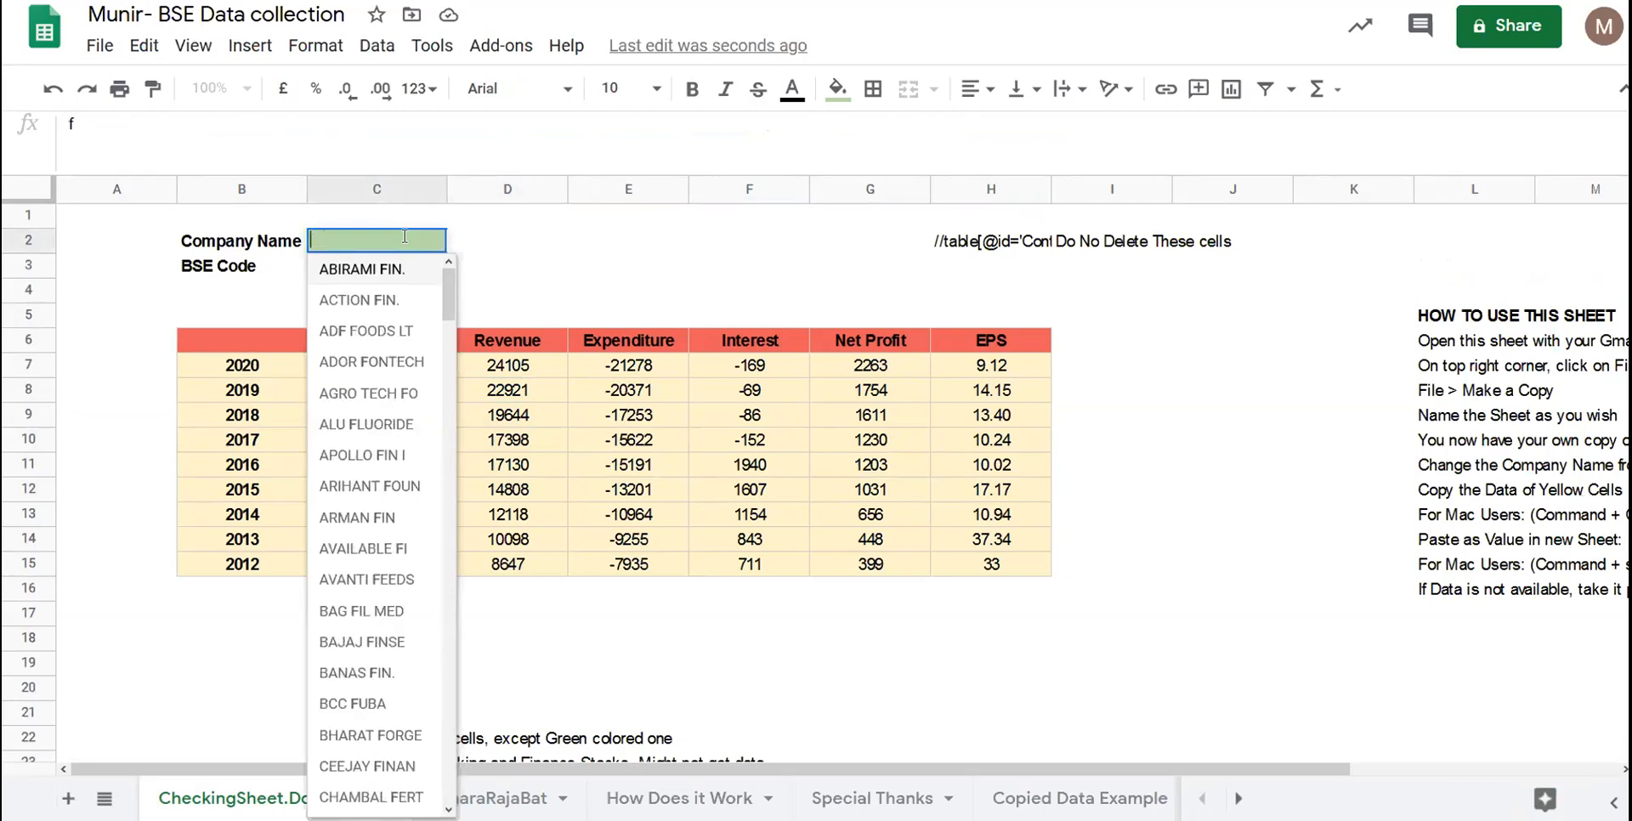
pyautogui.write('affle')
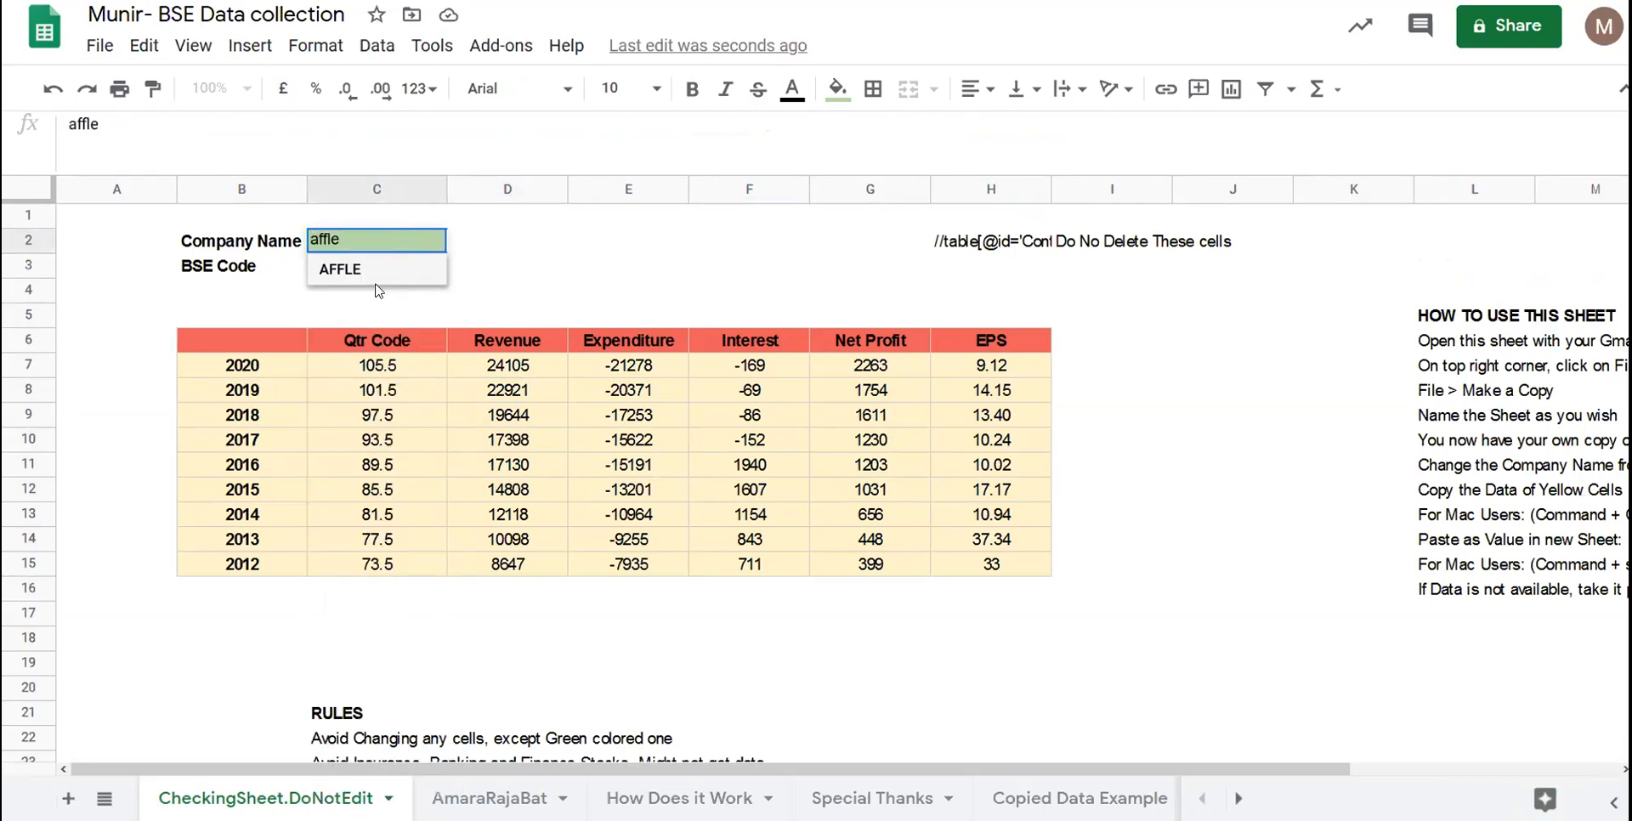
pyautogui.click(364, 290)
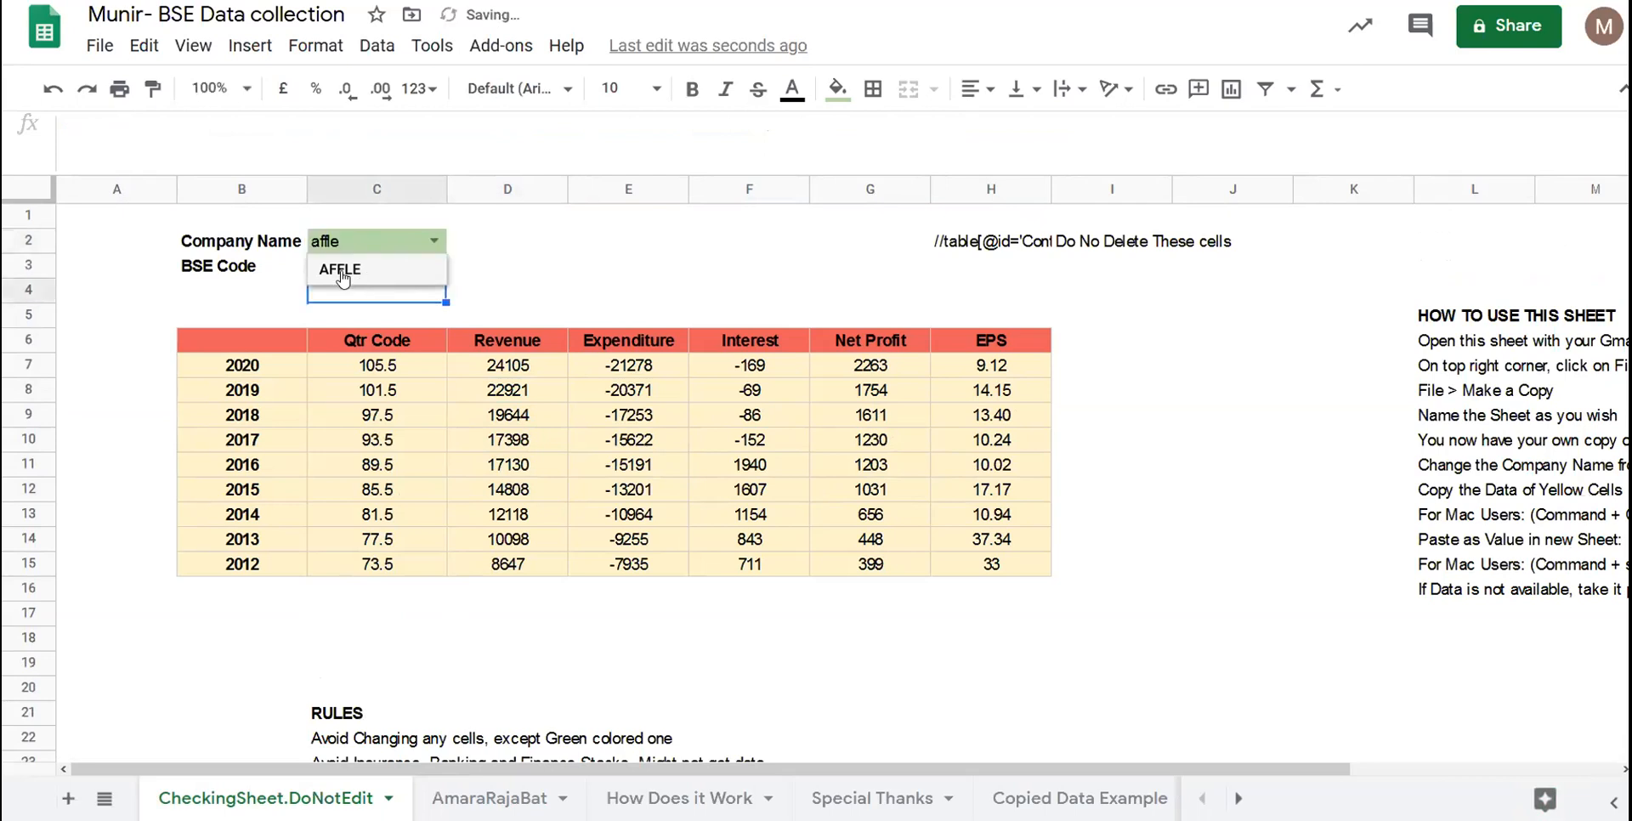
pyautogui.click(343, 278)
# - Check the loading 2020 and 2018 Revenue formulas and the load-time note, leaving them unchanged
pyautogui.moveTo(502, 340); pyautogui.dragTo(487, 372)
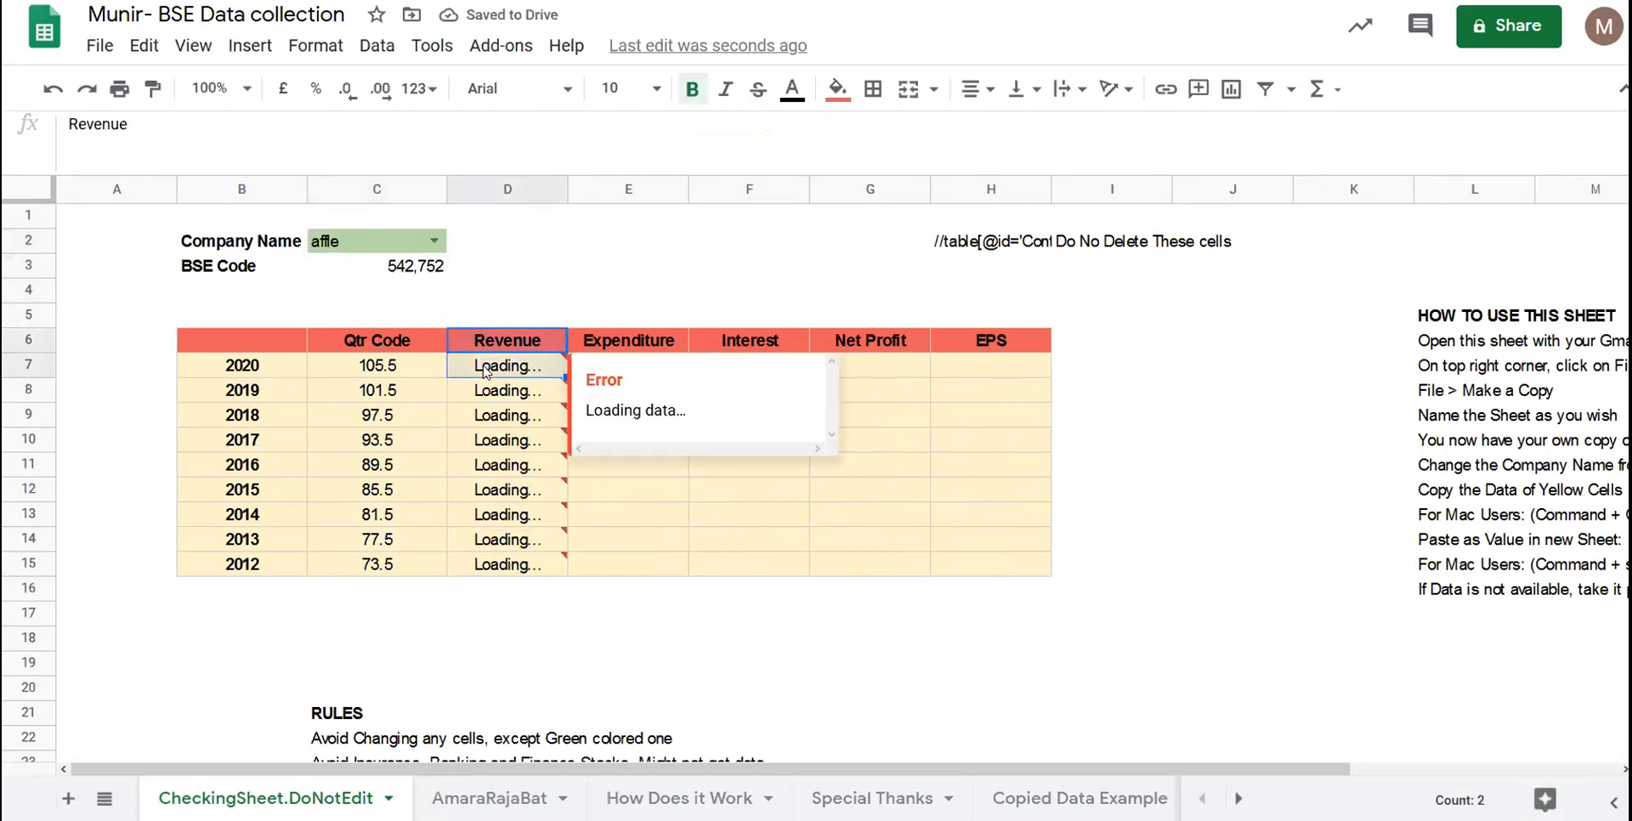
pyautogui.click(487, 371)
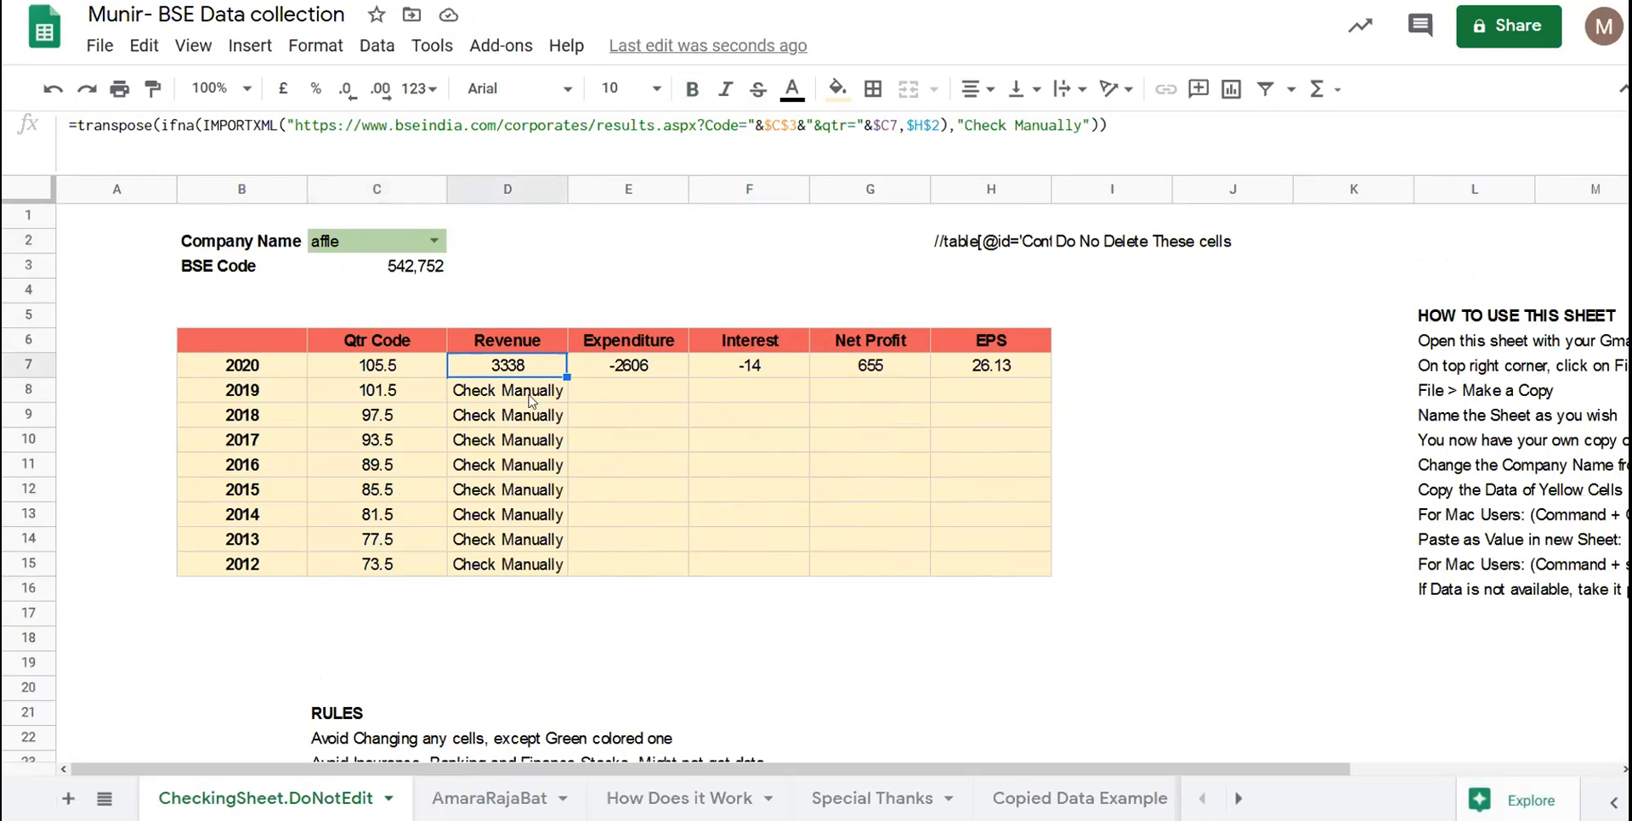
pyautogui.scroll(-4, 531, 399)
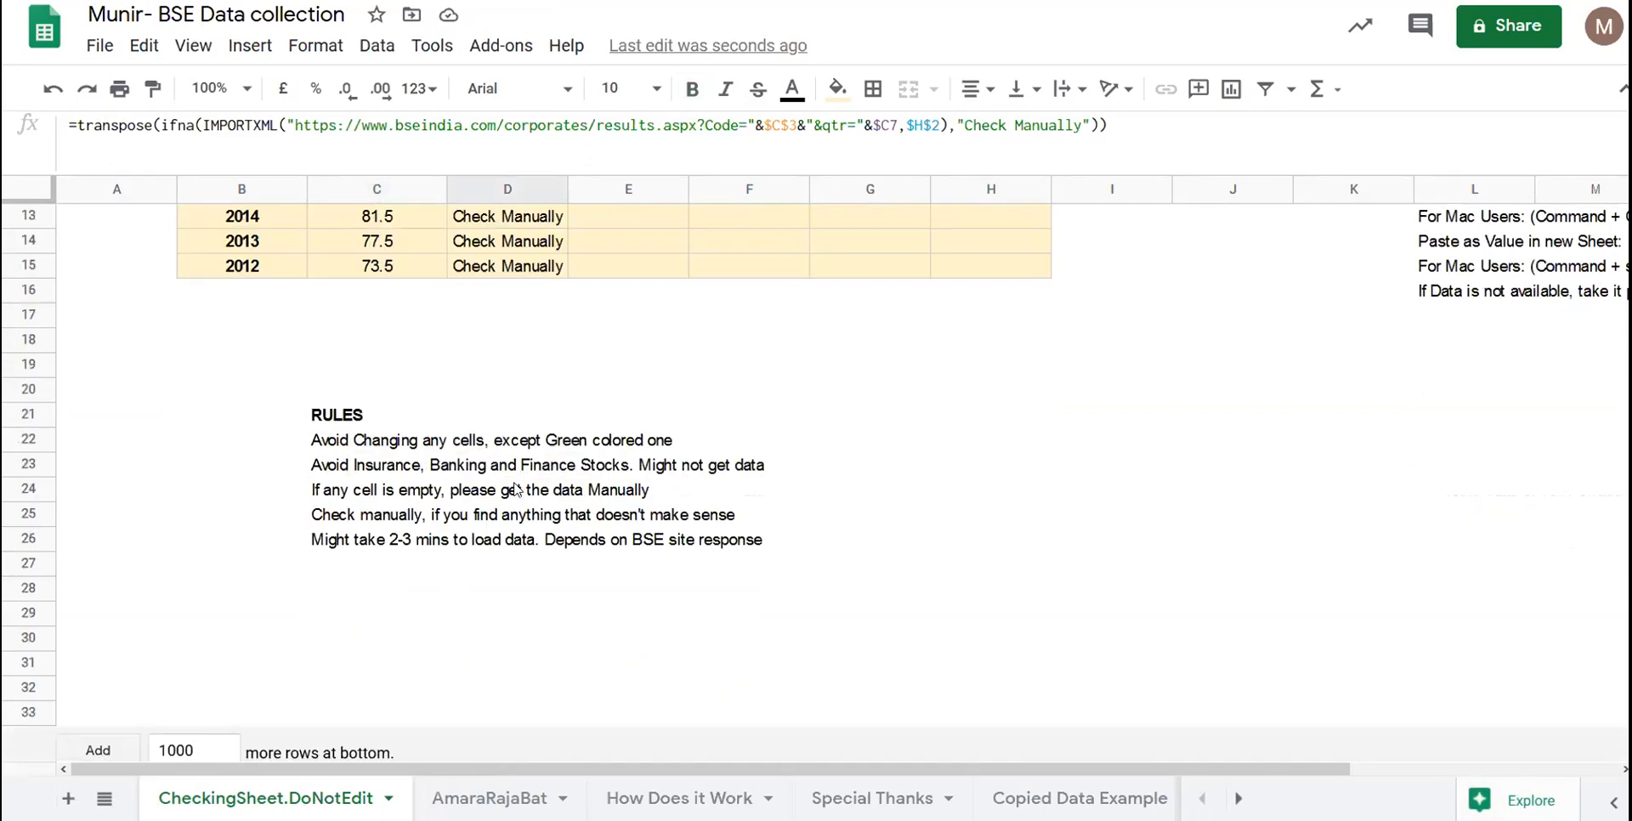
pyautogui.click(441, 534)
pyautogui.scroll(4, 449, 497)
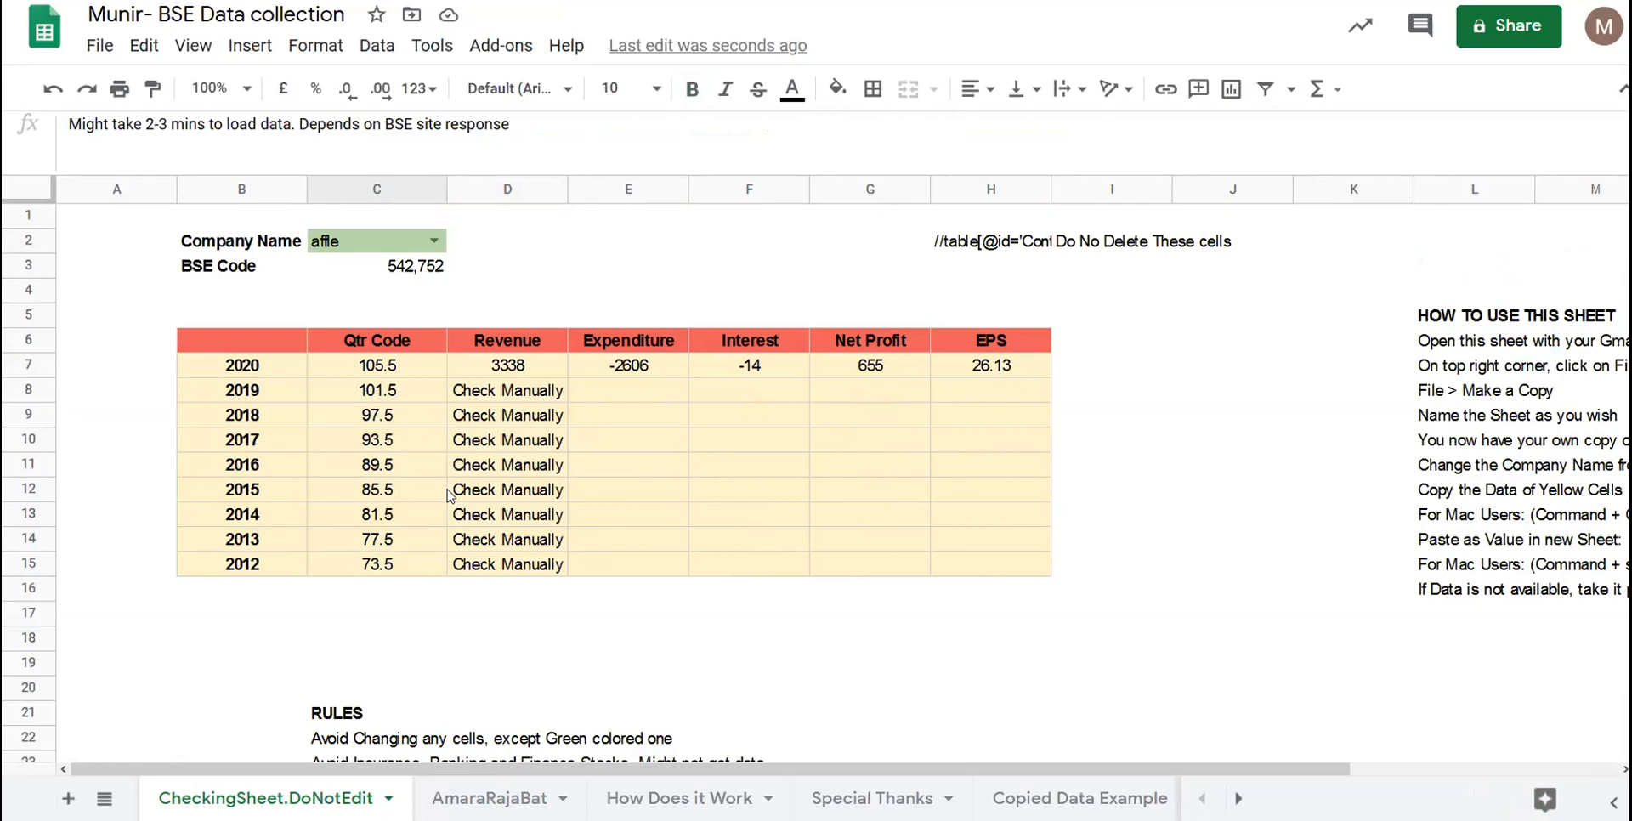
pyautogui.click(557, 419)
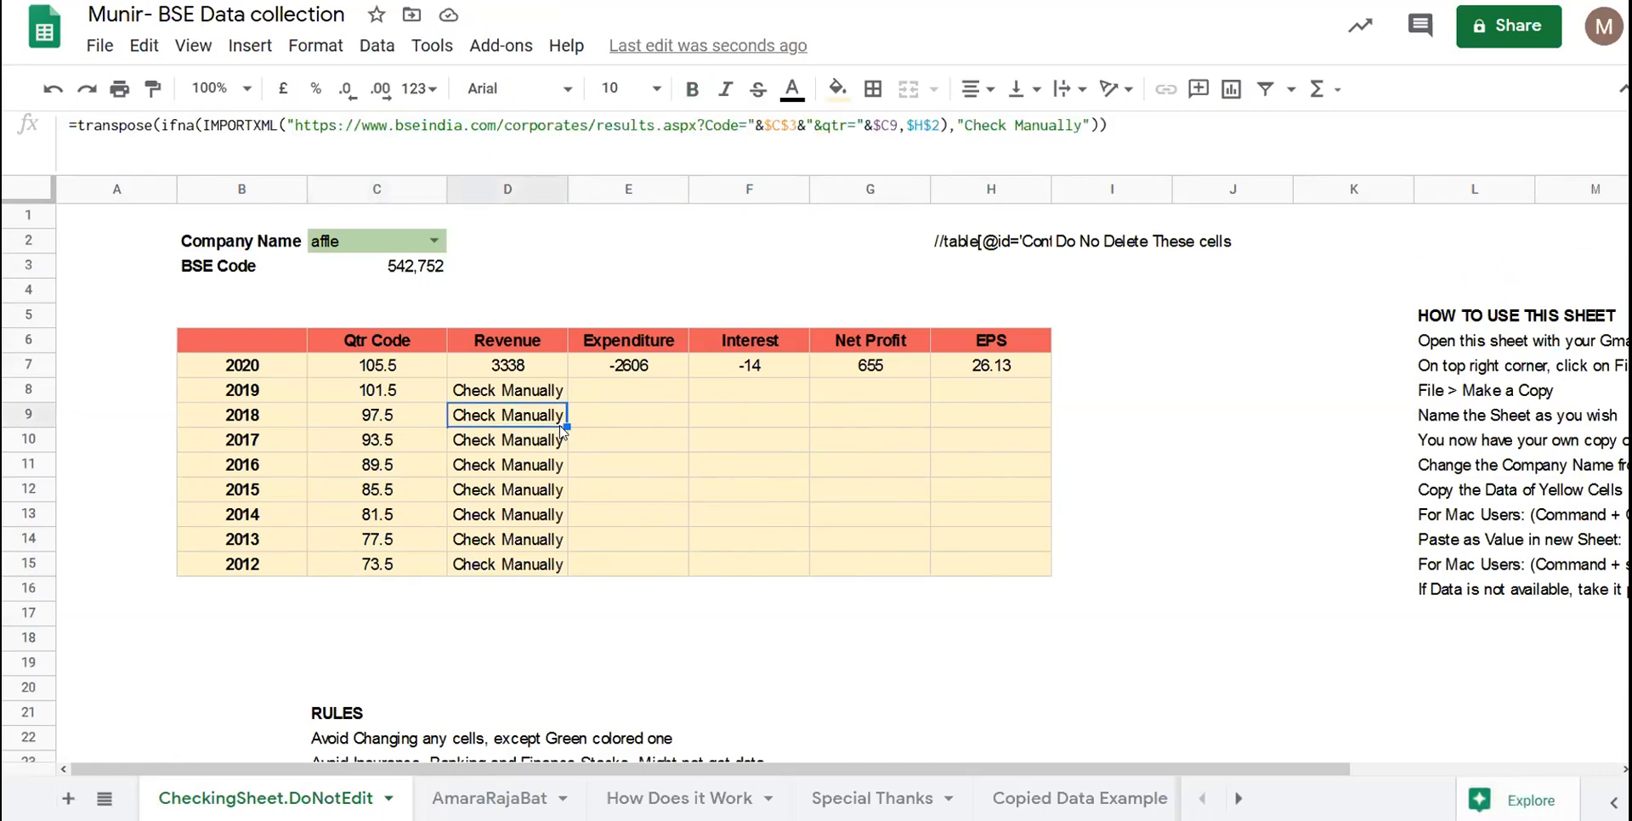
pyautogui.click(413, 374)
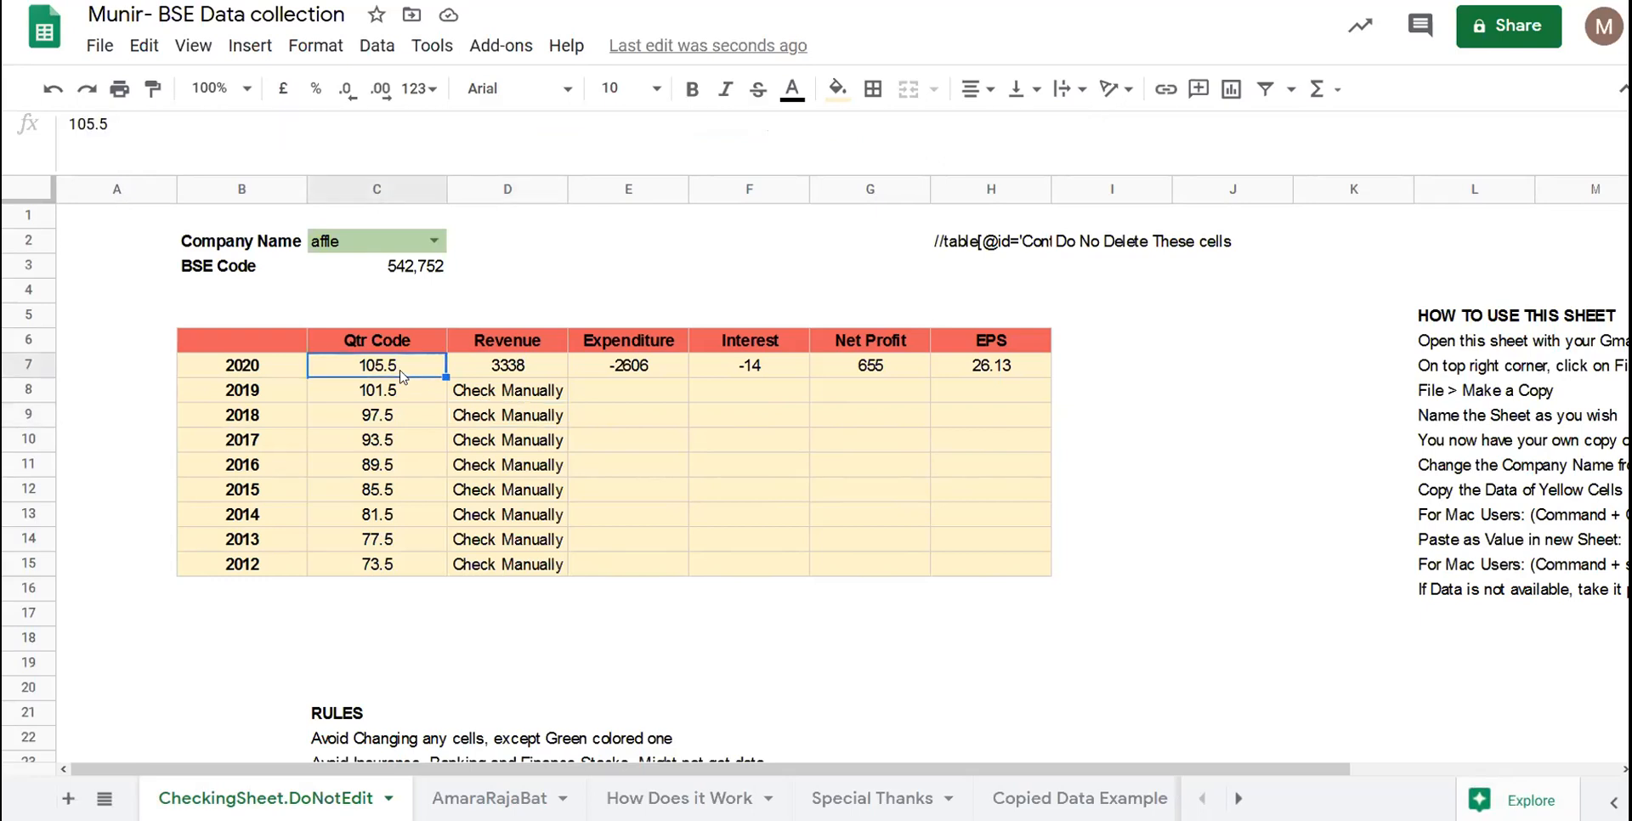
pyautogui.click(527, 374)
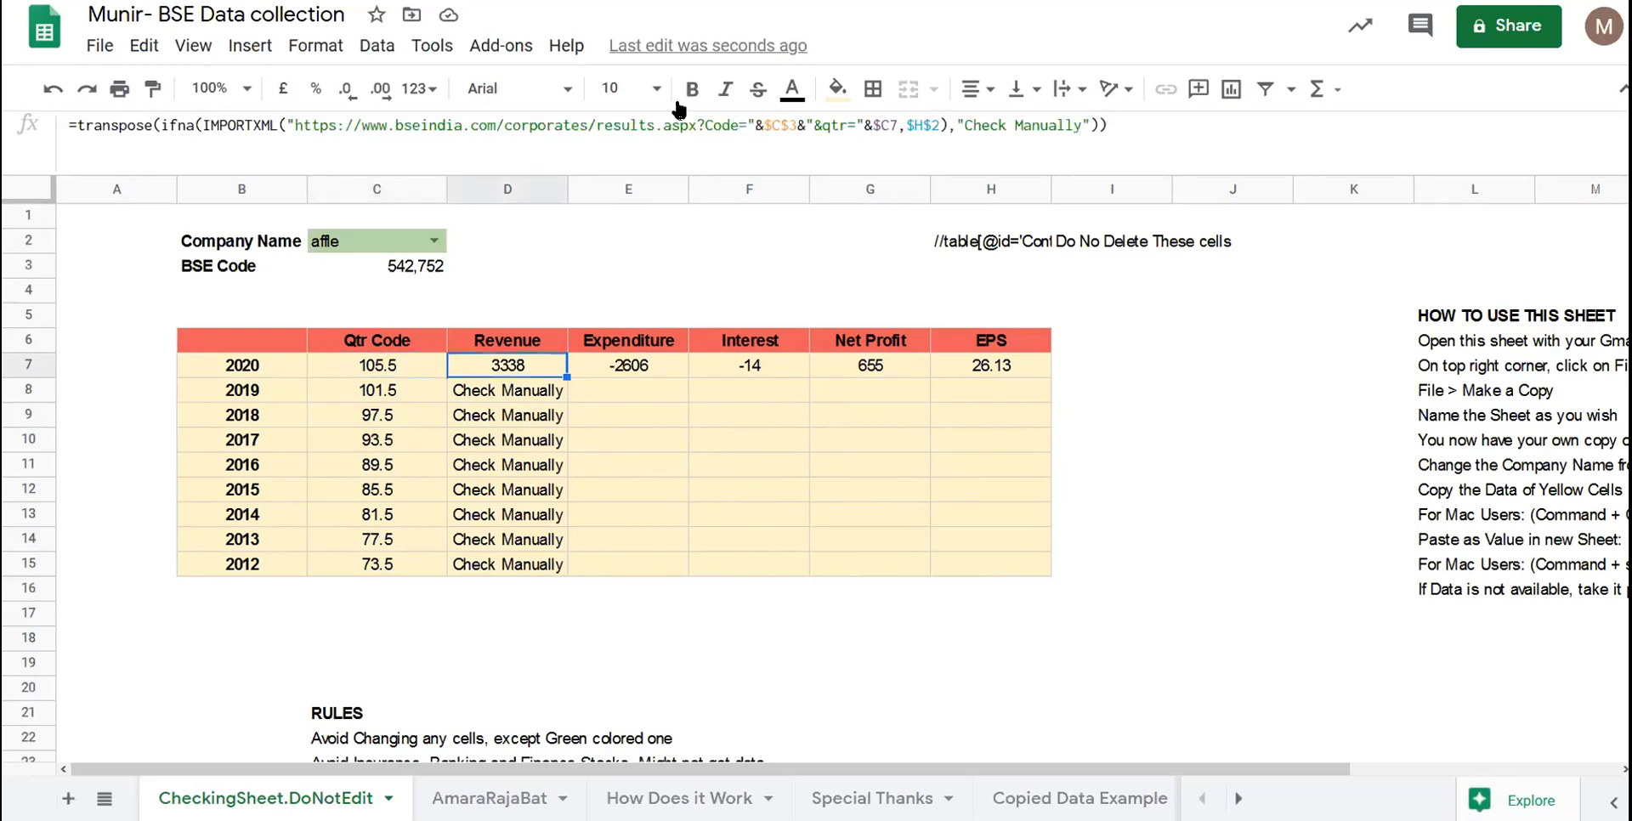
pyautogui.click(663, 125)
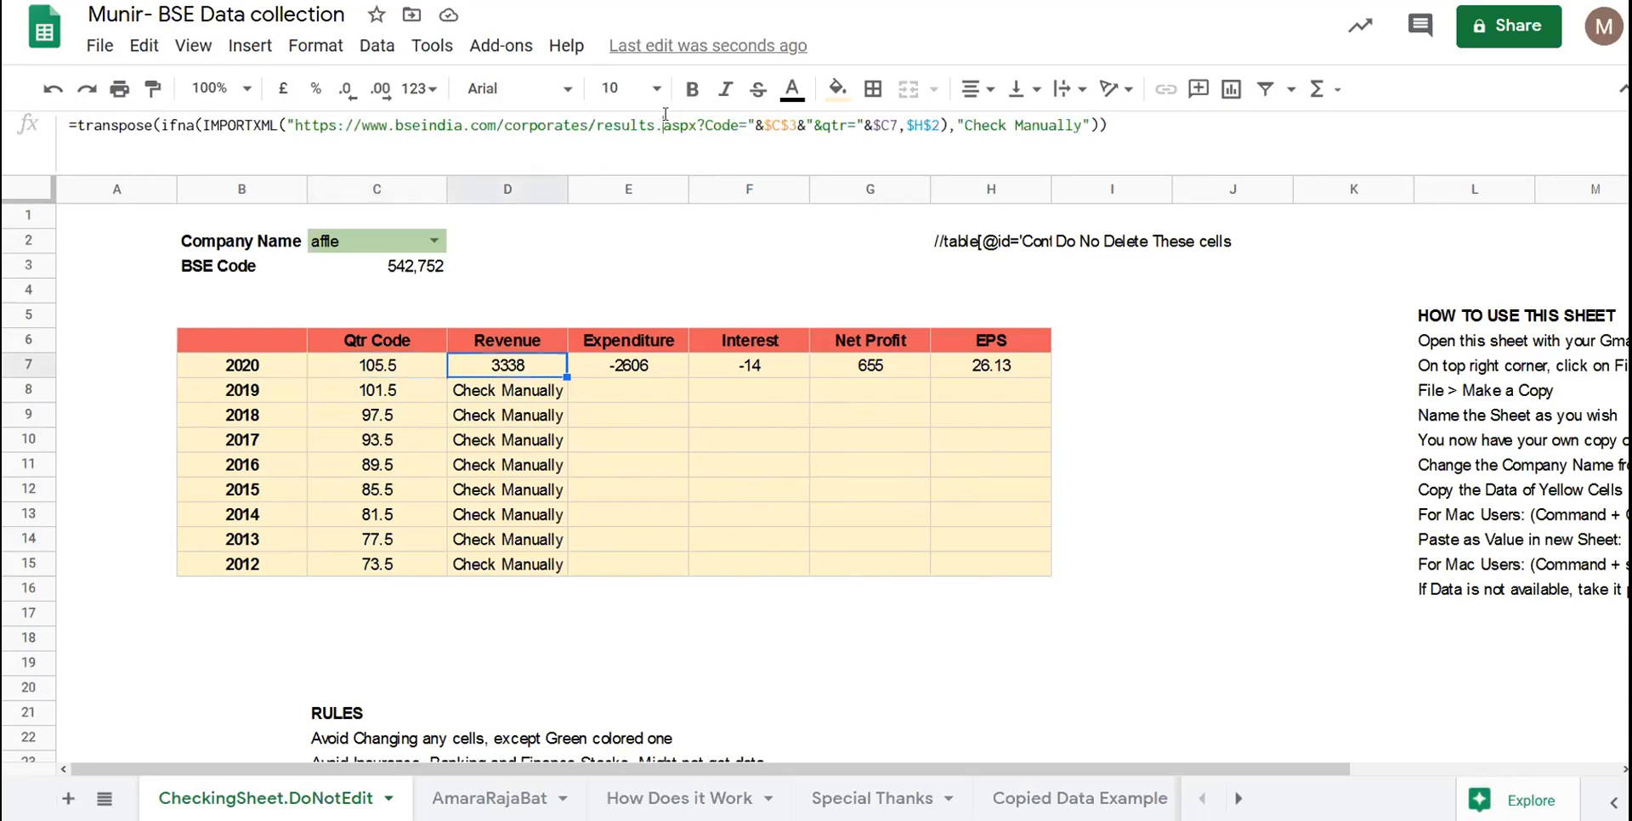
pyautogui.click(744, 697)
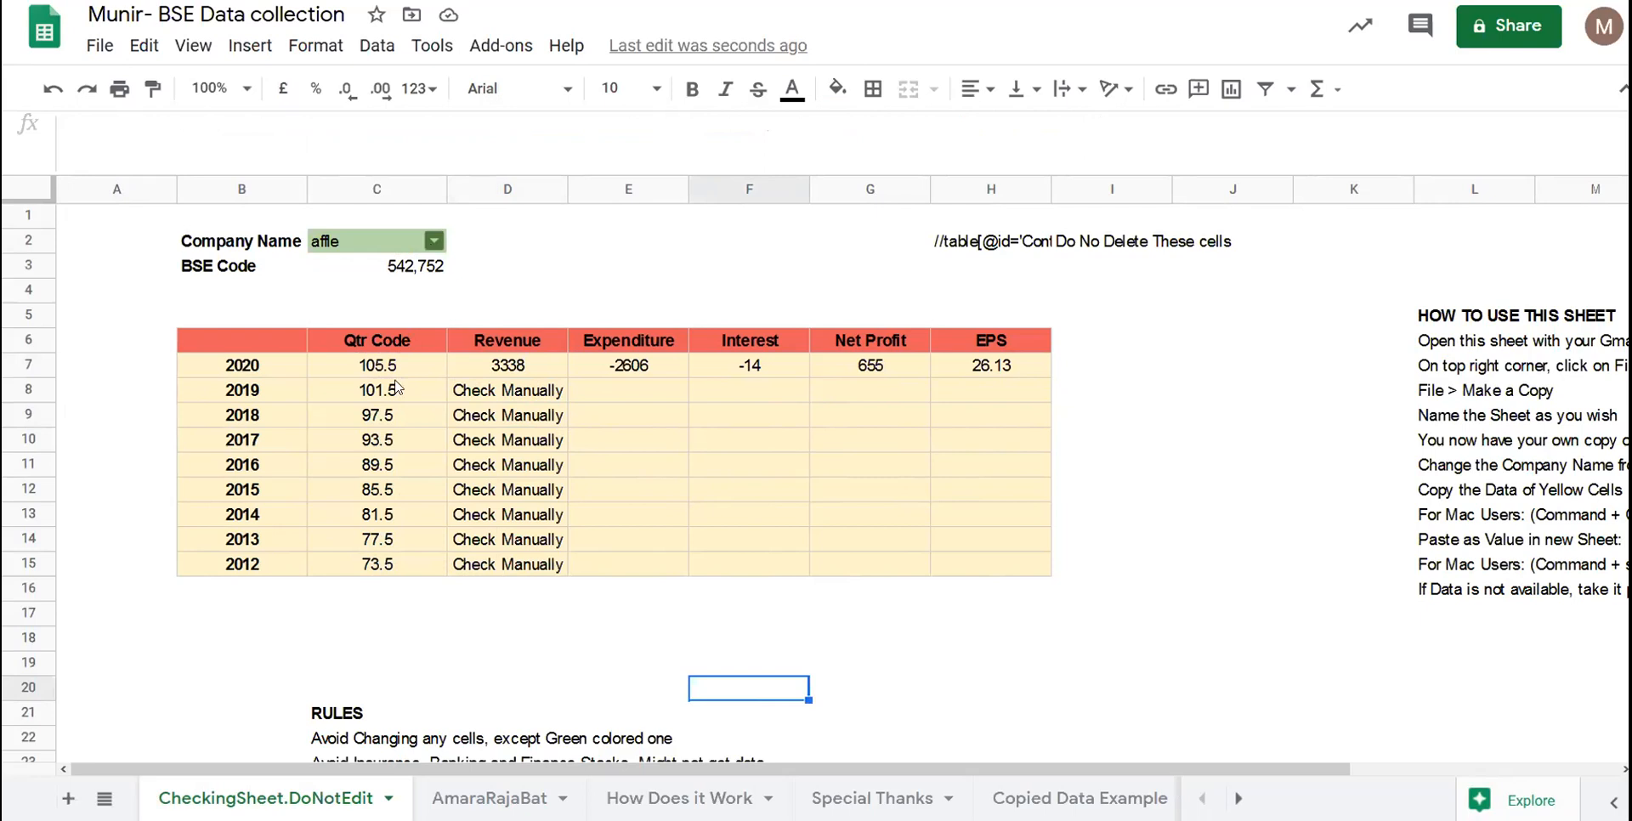
# - Erase 'affle' from Company Name cell C2 and commit the empty cell
pyautogui.doubleClick(366, 241)
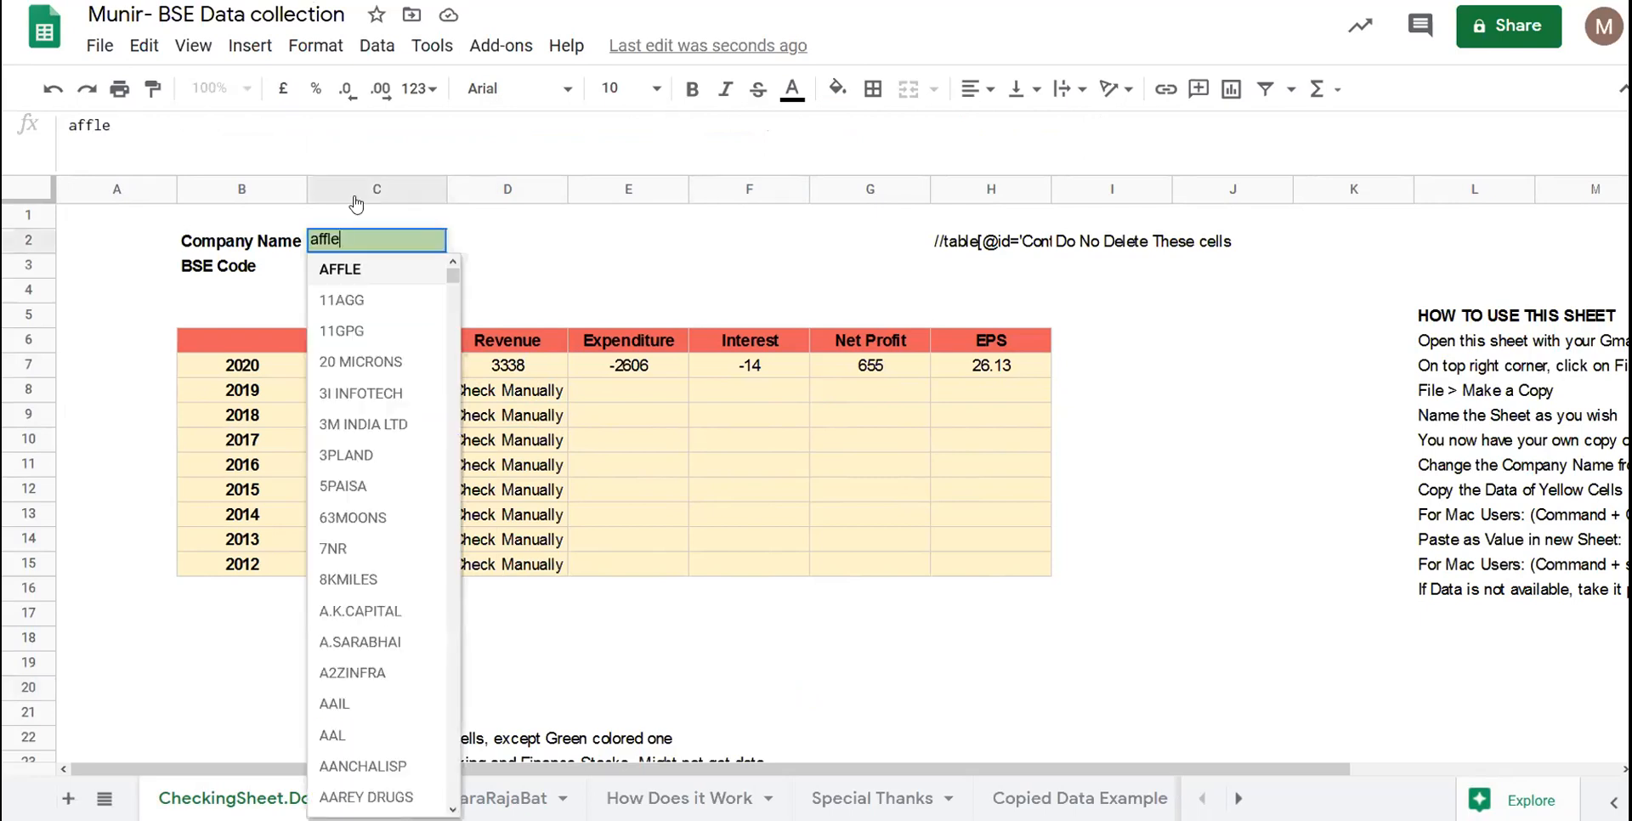
pyautogui.scroll(-20, 338, 653)
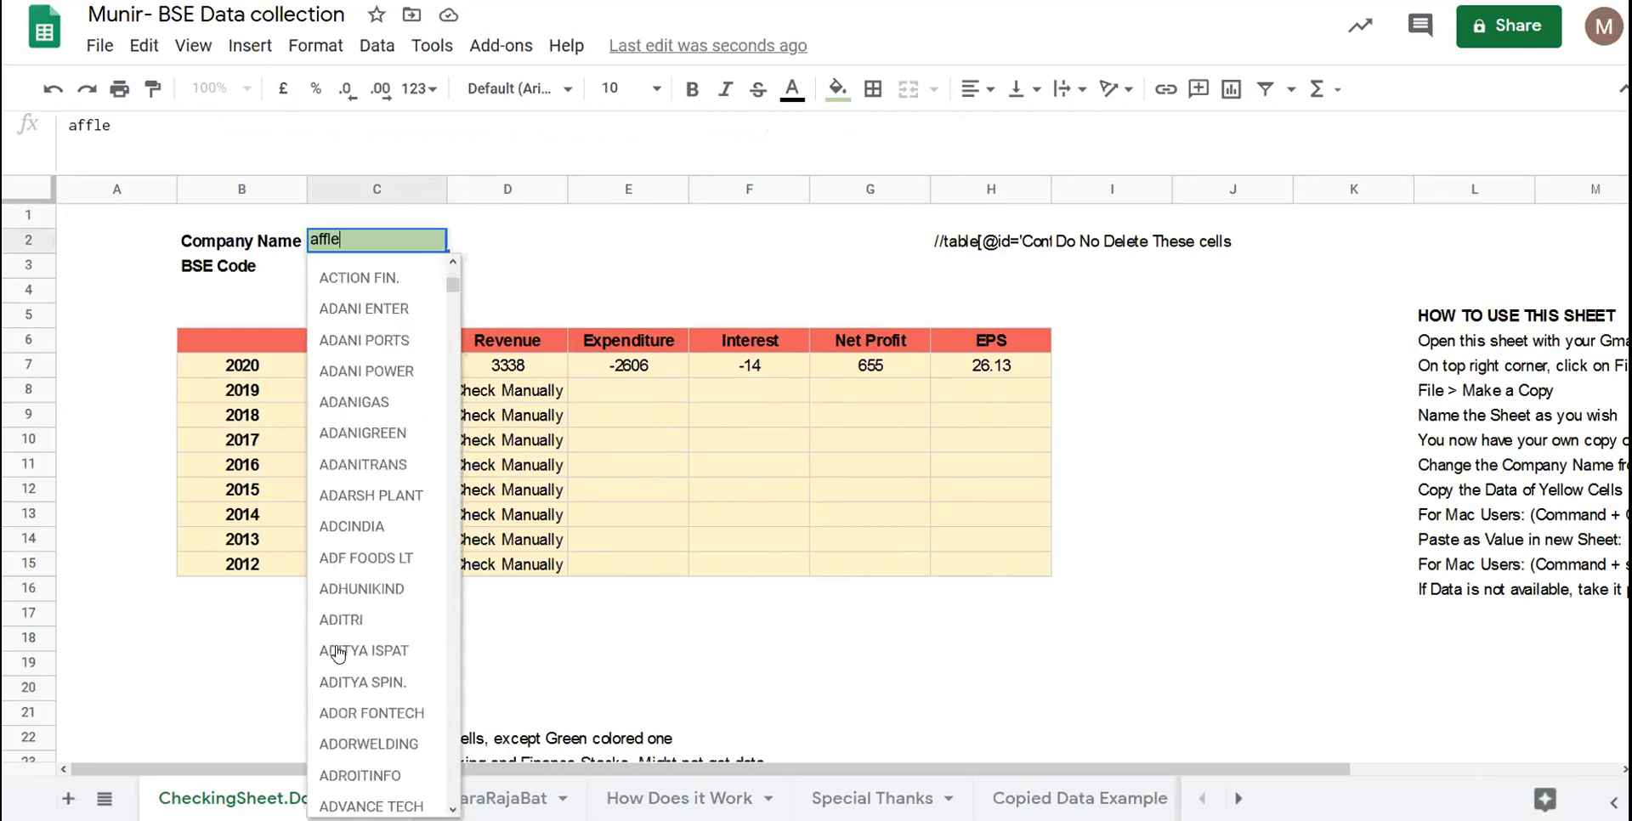
pyautogui.scroll(-10, 338, 653)
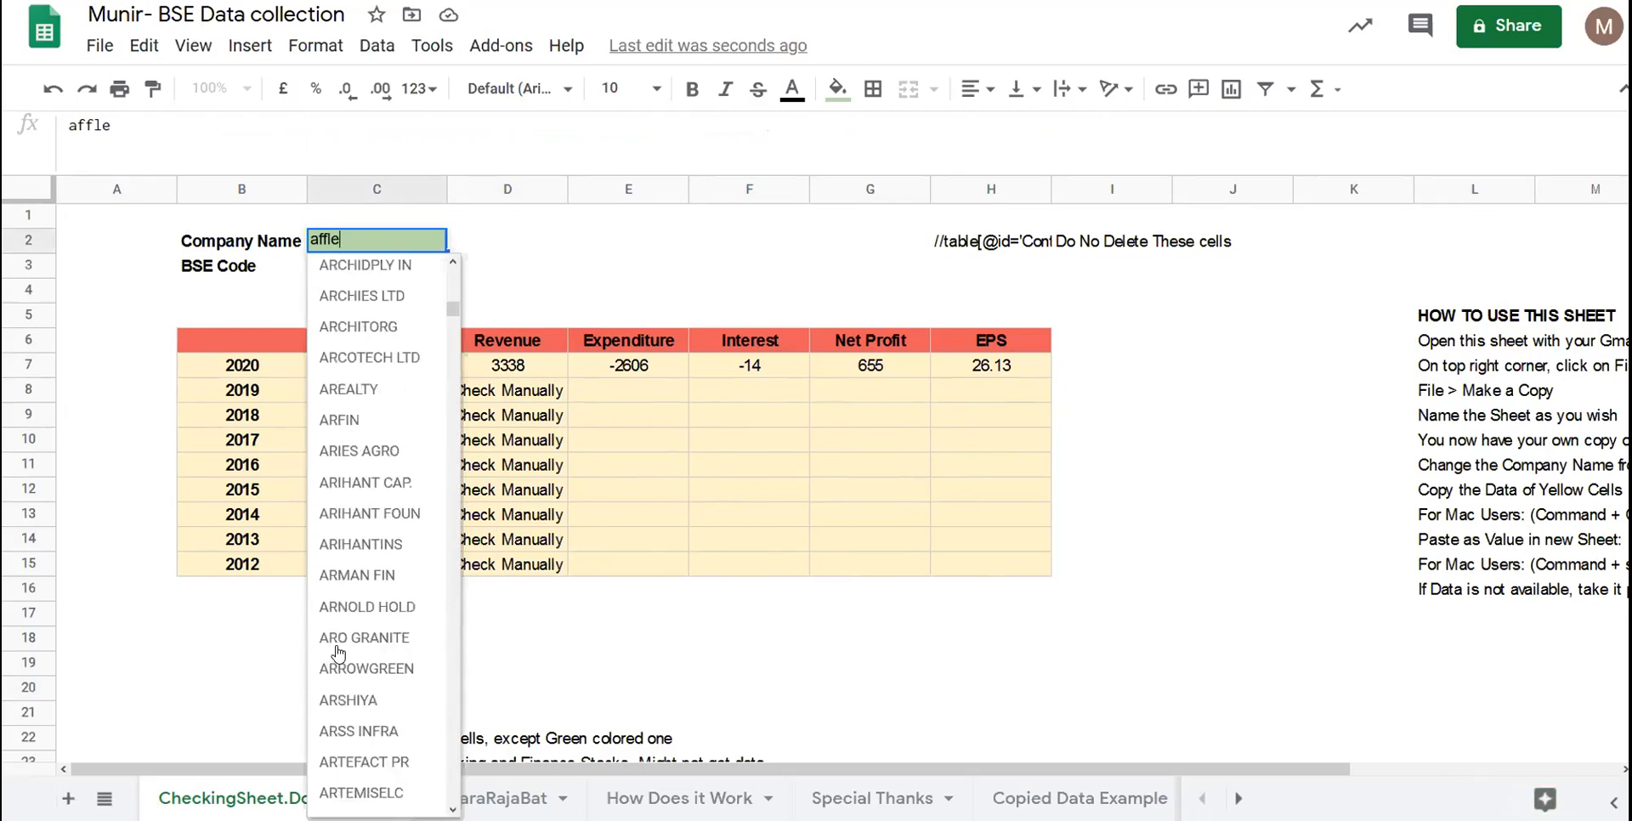
pyautogui.press('BackSpace')
pyautogui.press('BackSpace')
pyautogui.scroll(-2, 337, 653)
pyautogui.press('BackSpace')
pyautogui.press('BackSpace')
pyautogui.press('BackSpace')
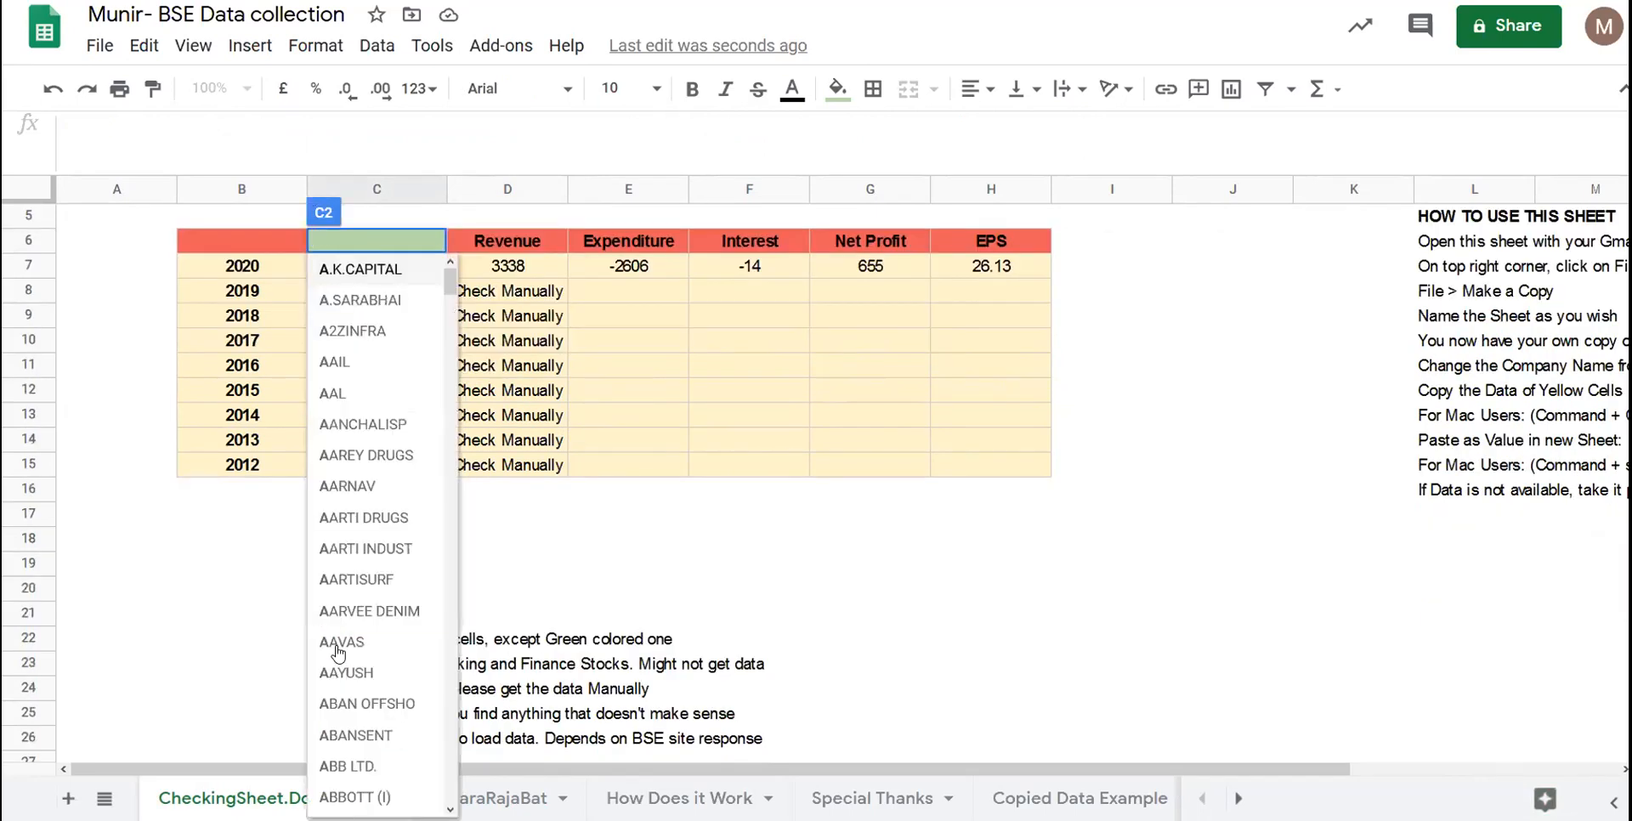
pyautogui.scroll(3, 337, 653)
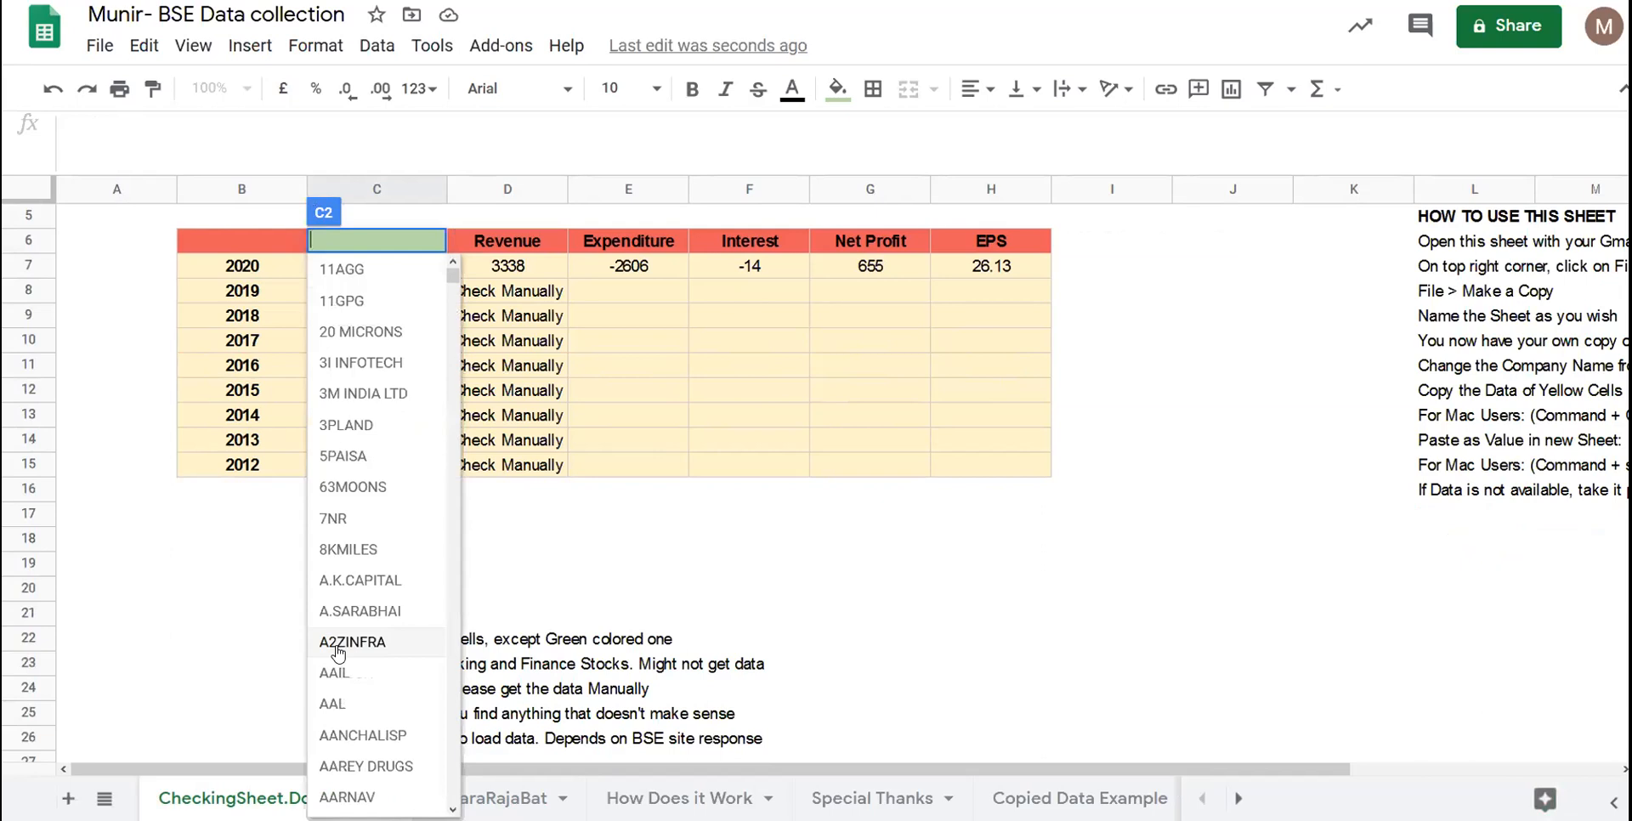
pyautogui.click(632, 644)
# - Check the 2020 year label and 2015 quarter code, now reading Check Manually
pyautogui.click(238, 261)
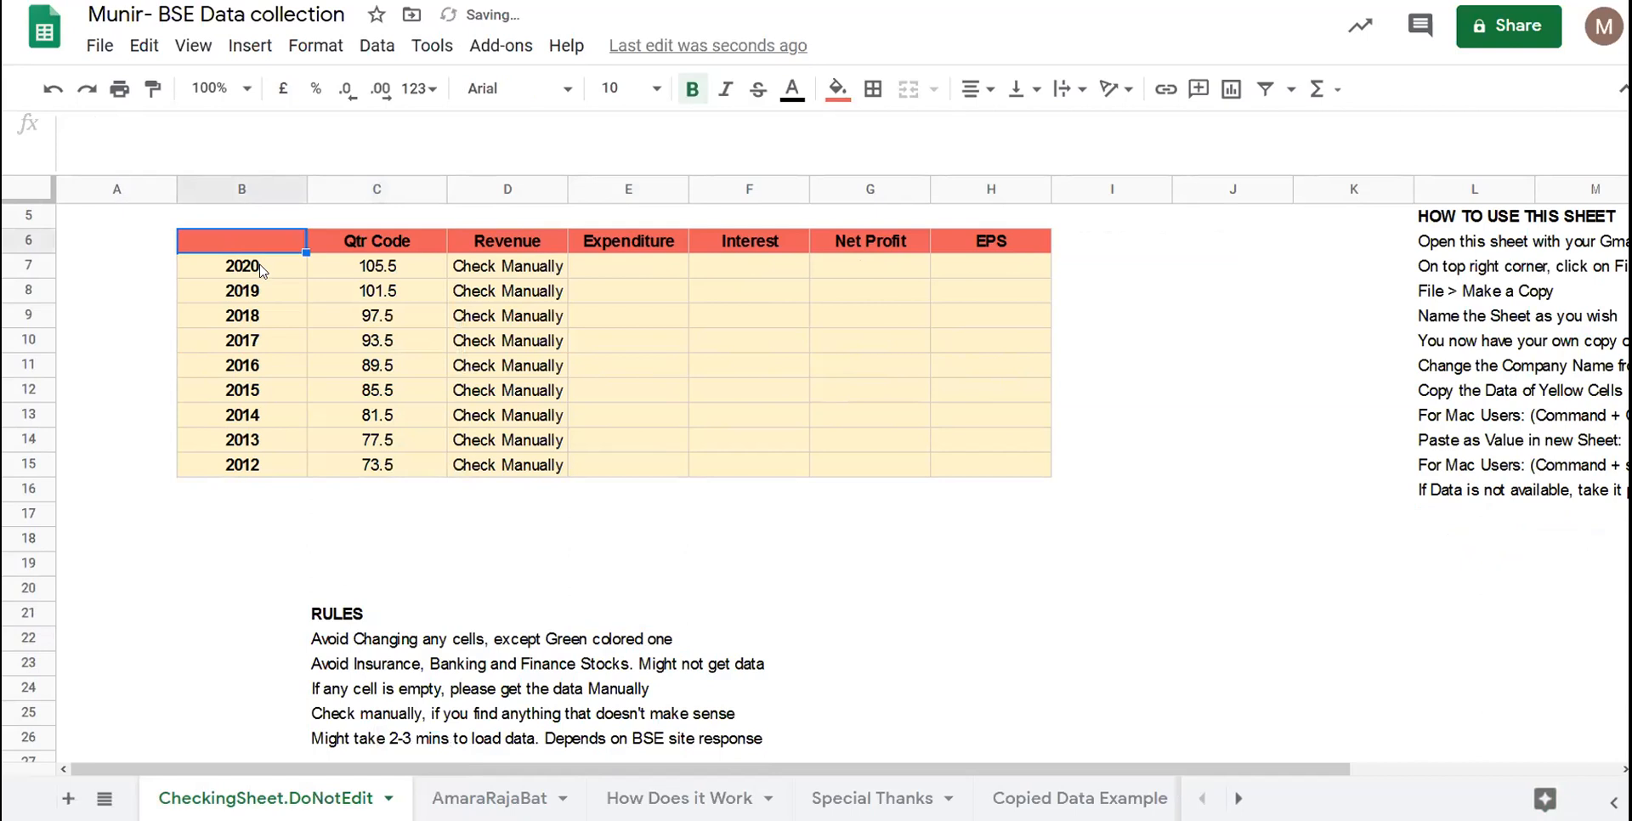
pyautogui.click(328, 390)
pyautogui.scroll(1, 331, 397)
pyautogui.scroll(1, 331, 396)
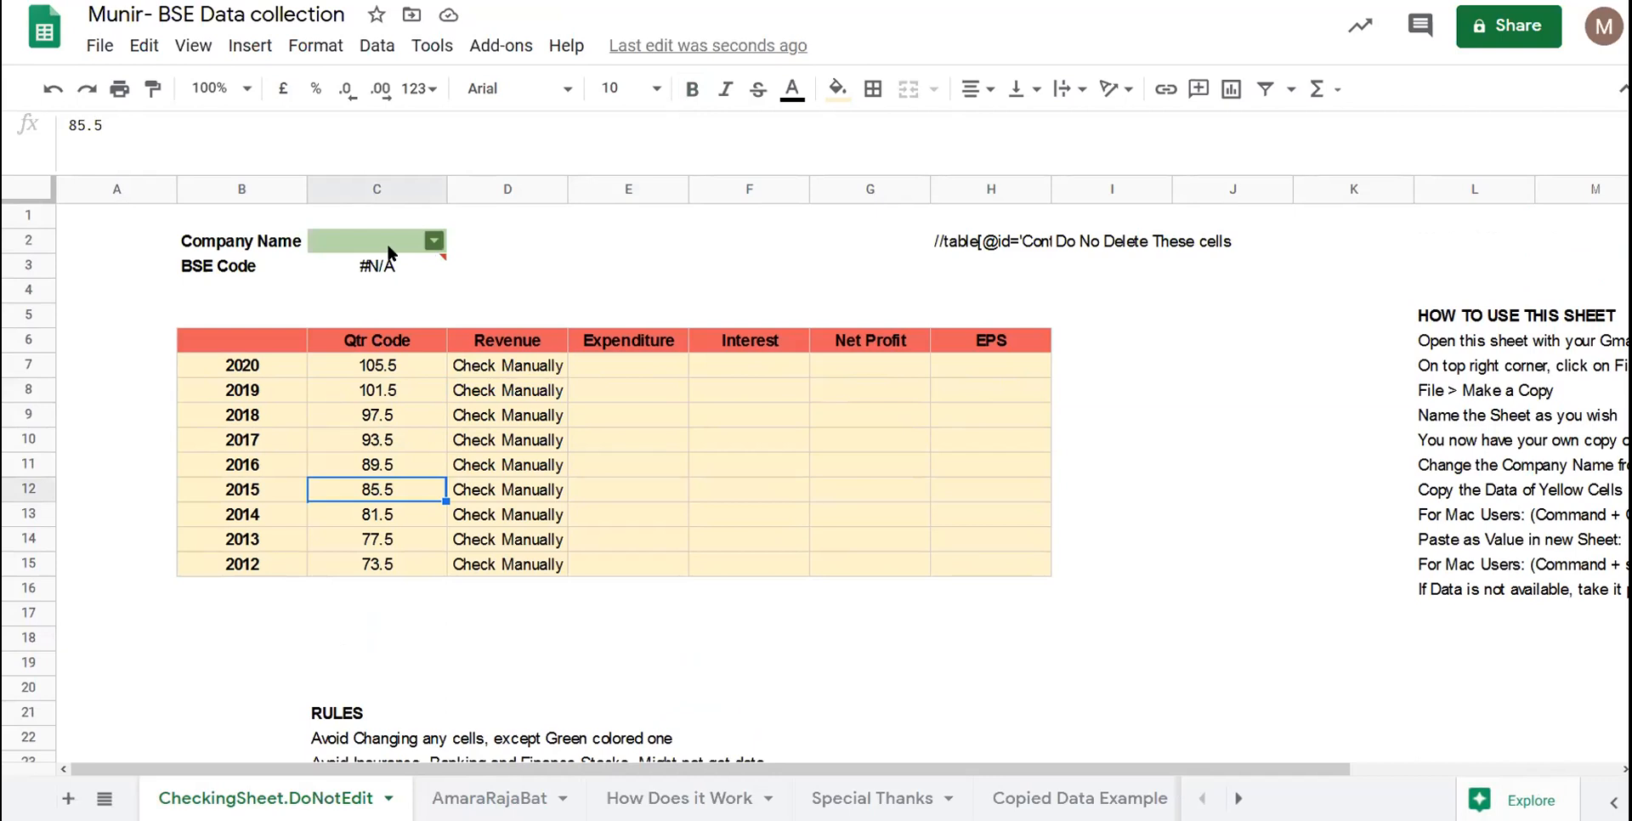
# - Start entering 'siemen' above the company name, then cancel that entry
pyautogui.click(423, 241)
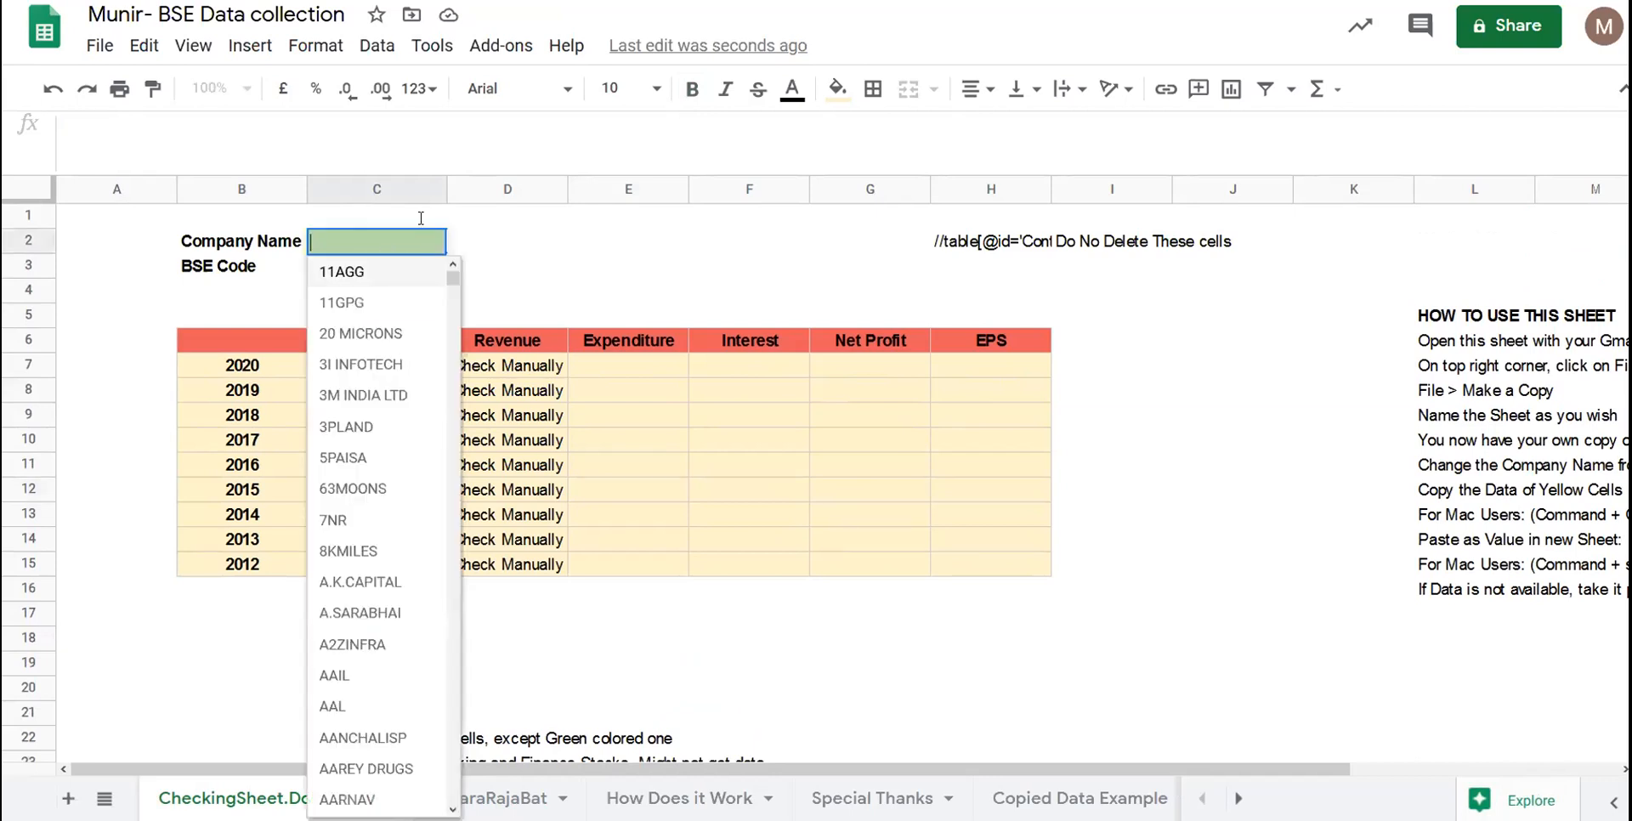
pyautogui.click(413, 226)
pyautogui.write('si')
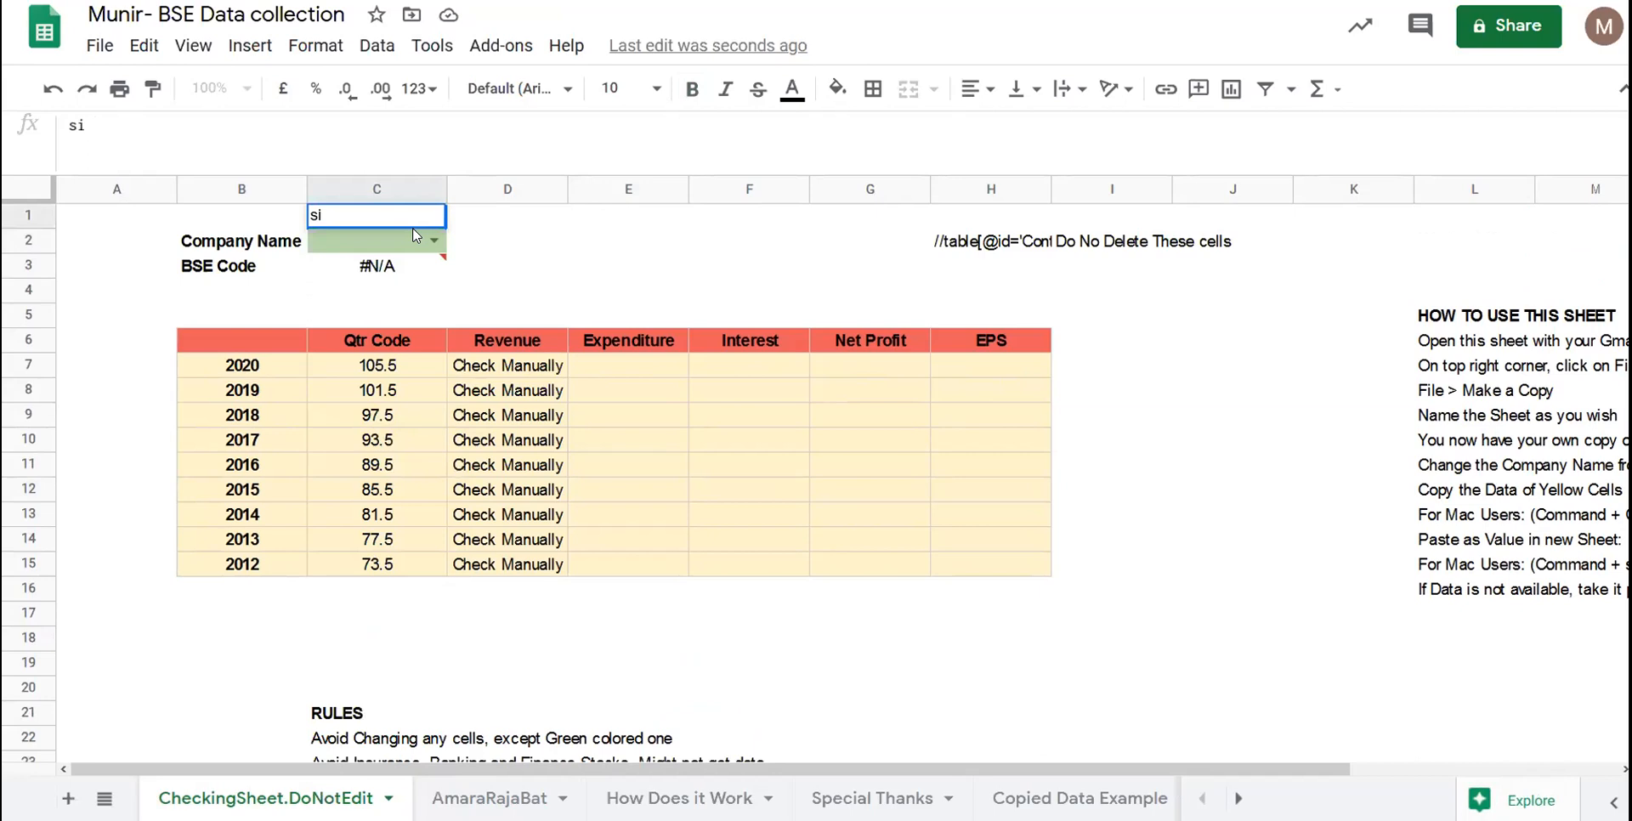
pyautogui.write('emen')
pyautogui.press('Escape')
# - Type 'siem' in C2 and choose SIEMENS LTD. so its yearly Revenue reloads
pyautogui.click(385, 248)
pyautogui.doubleClick(385, 246)
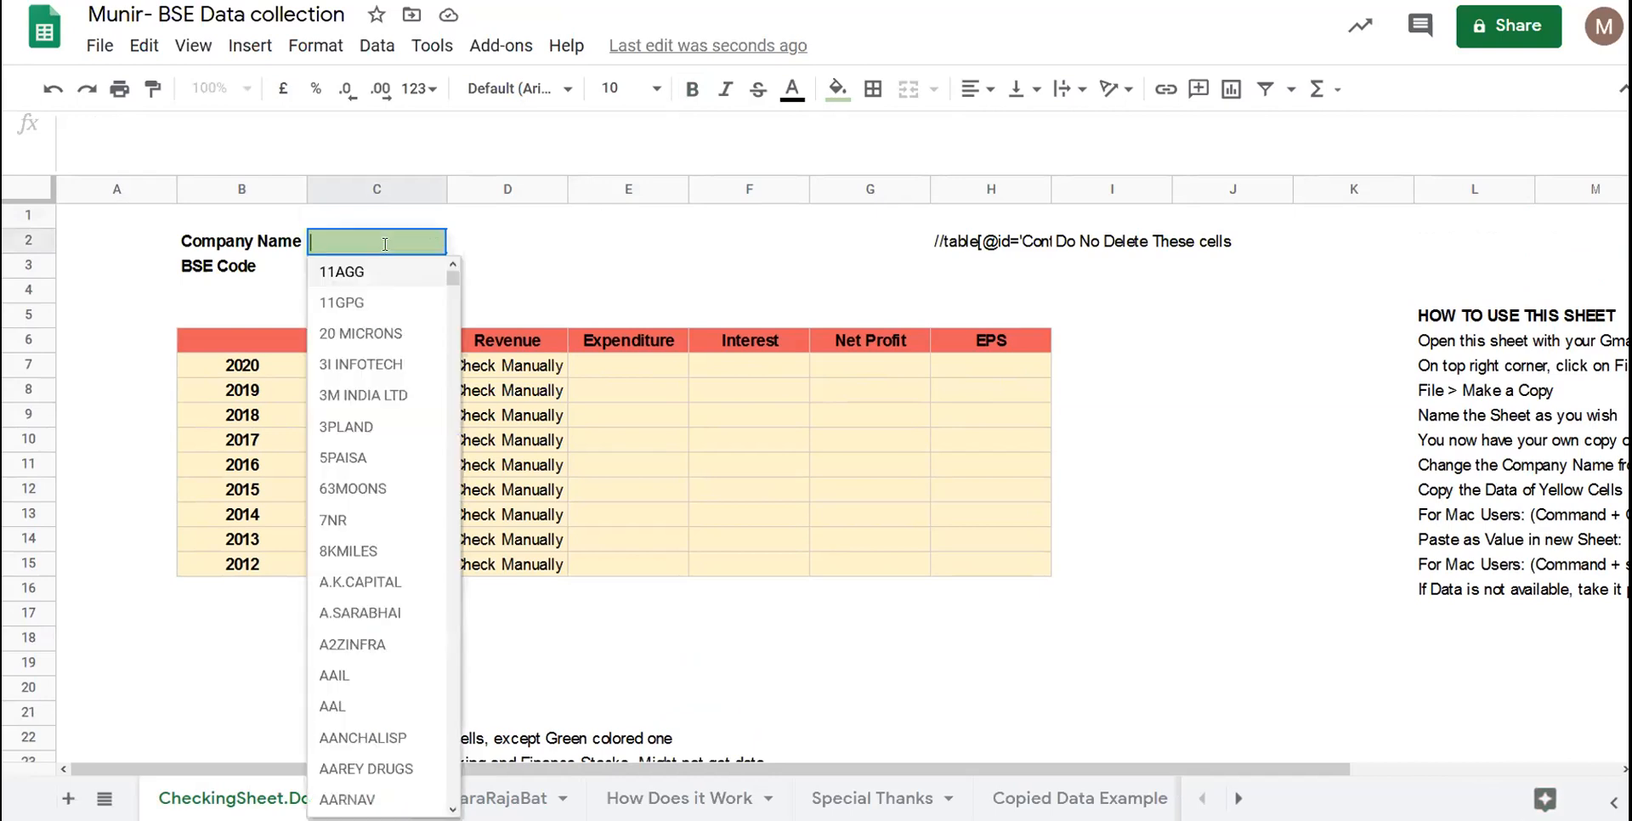
pyautogui.write('siem')
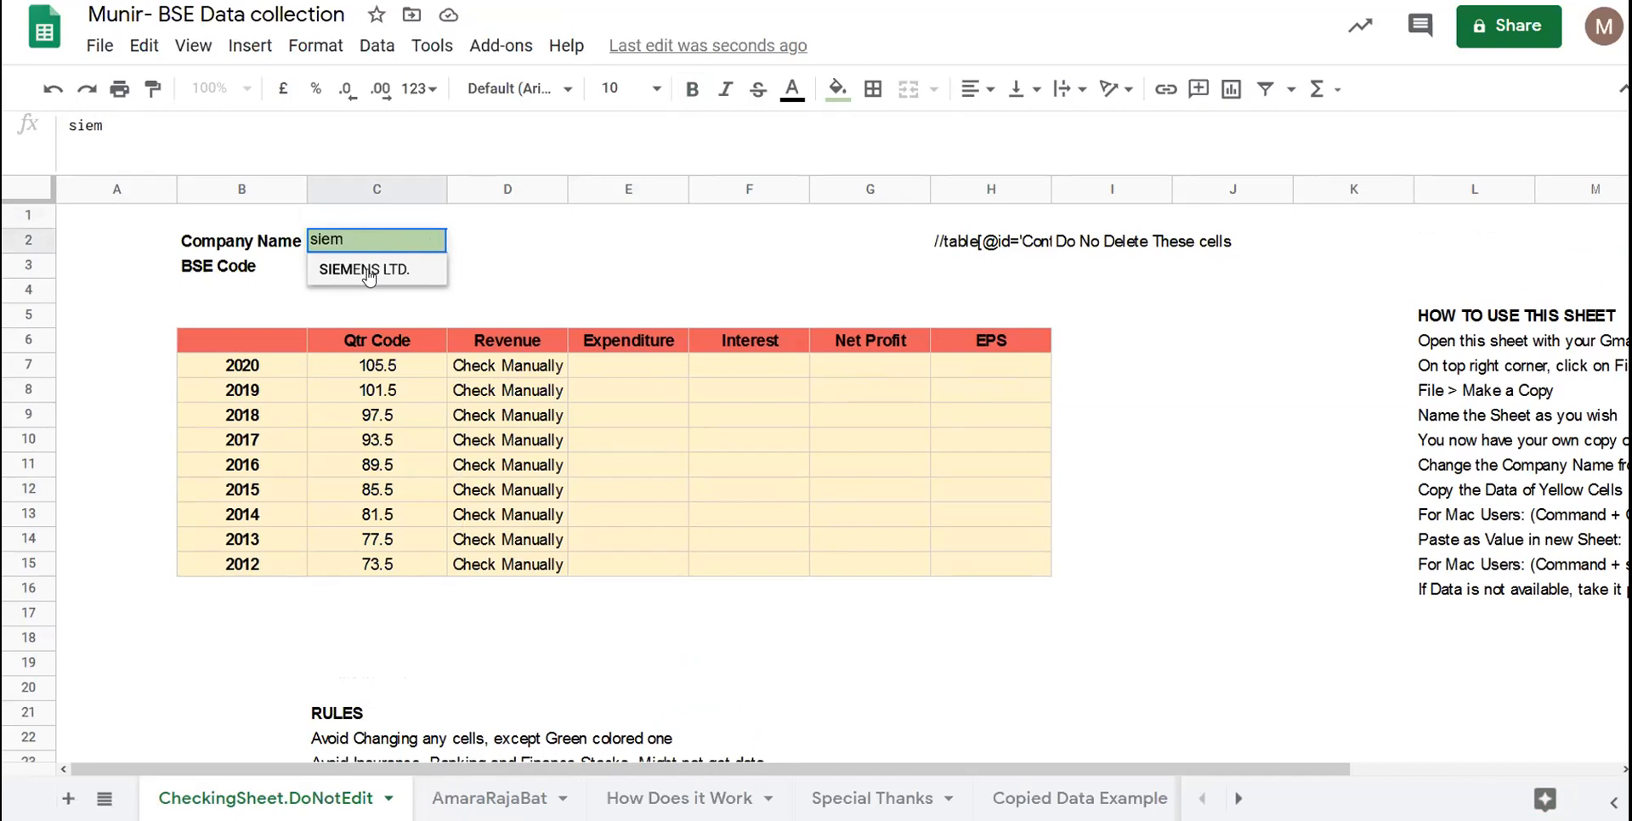
pyautogui.click(337, 278)
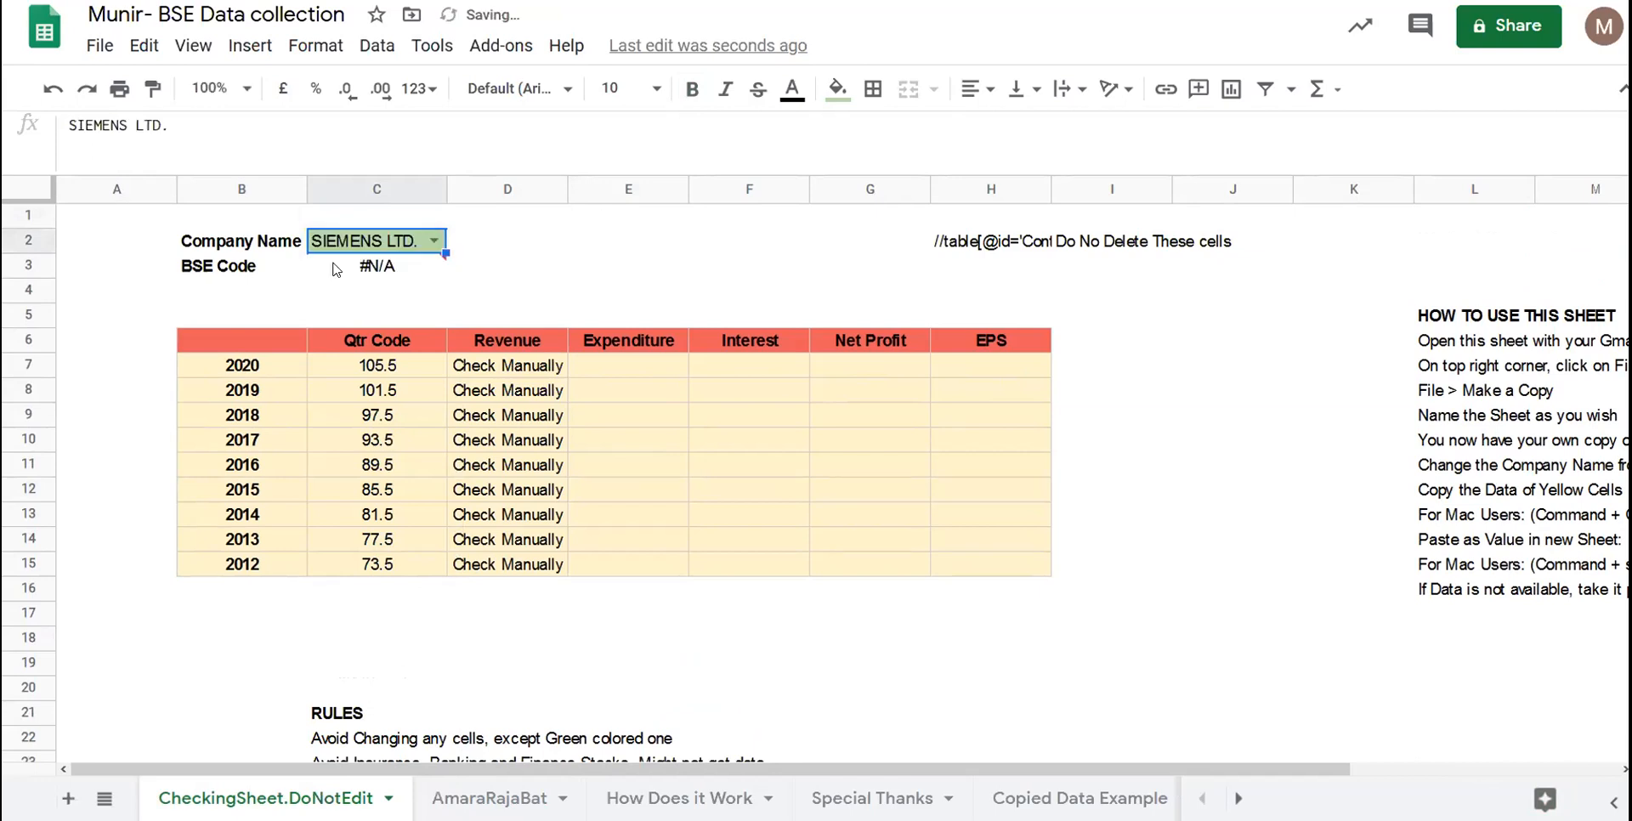
pyautogui.click(337, 274)
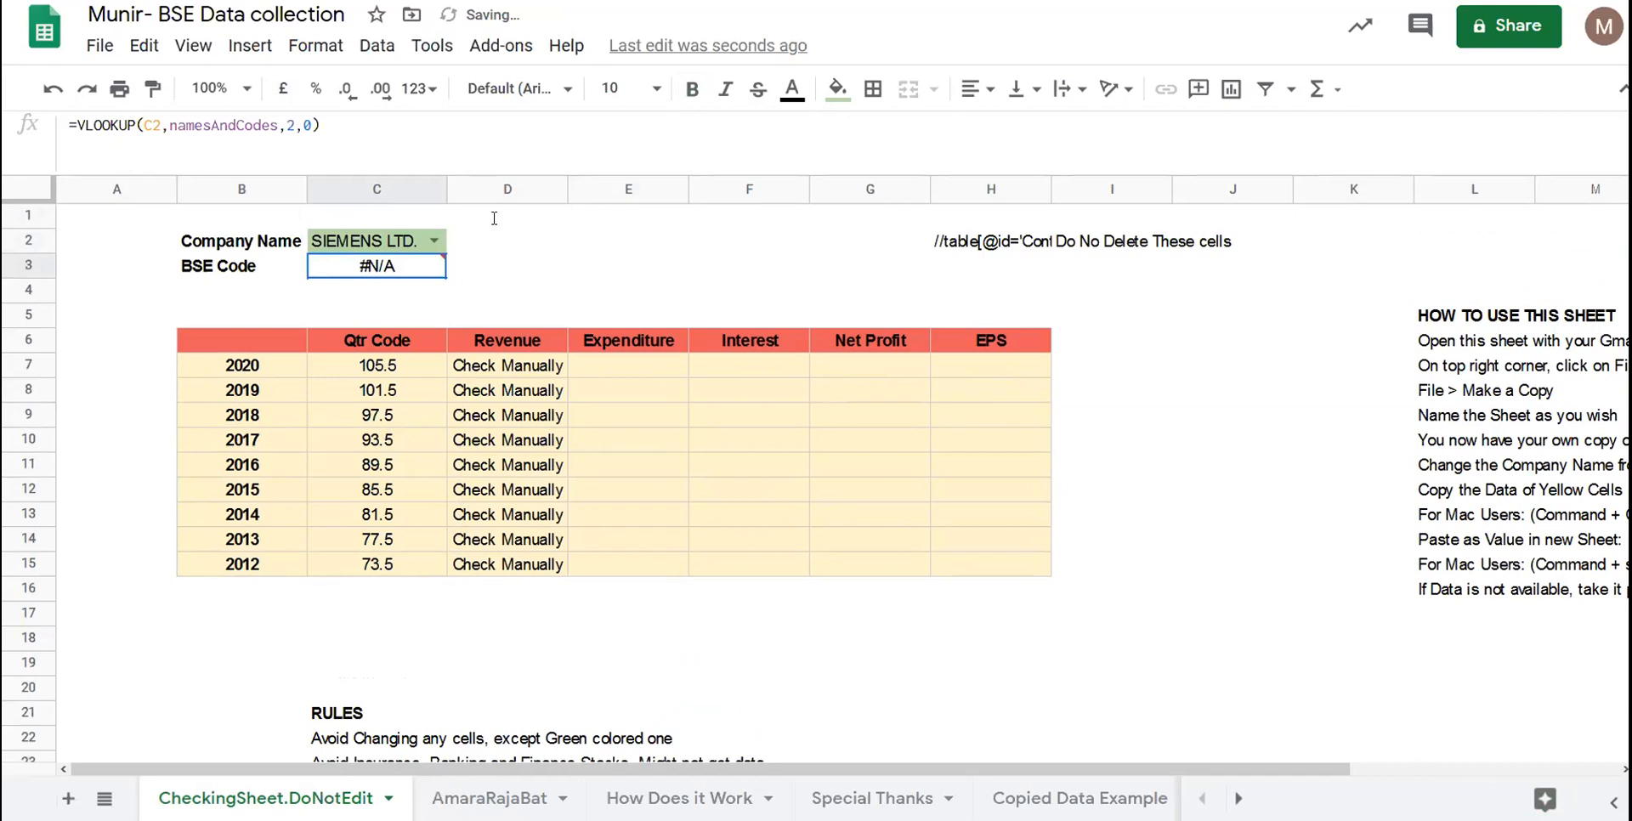
pyautogui.press('Up')
pyautogui.press('Up')
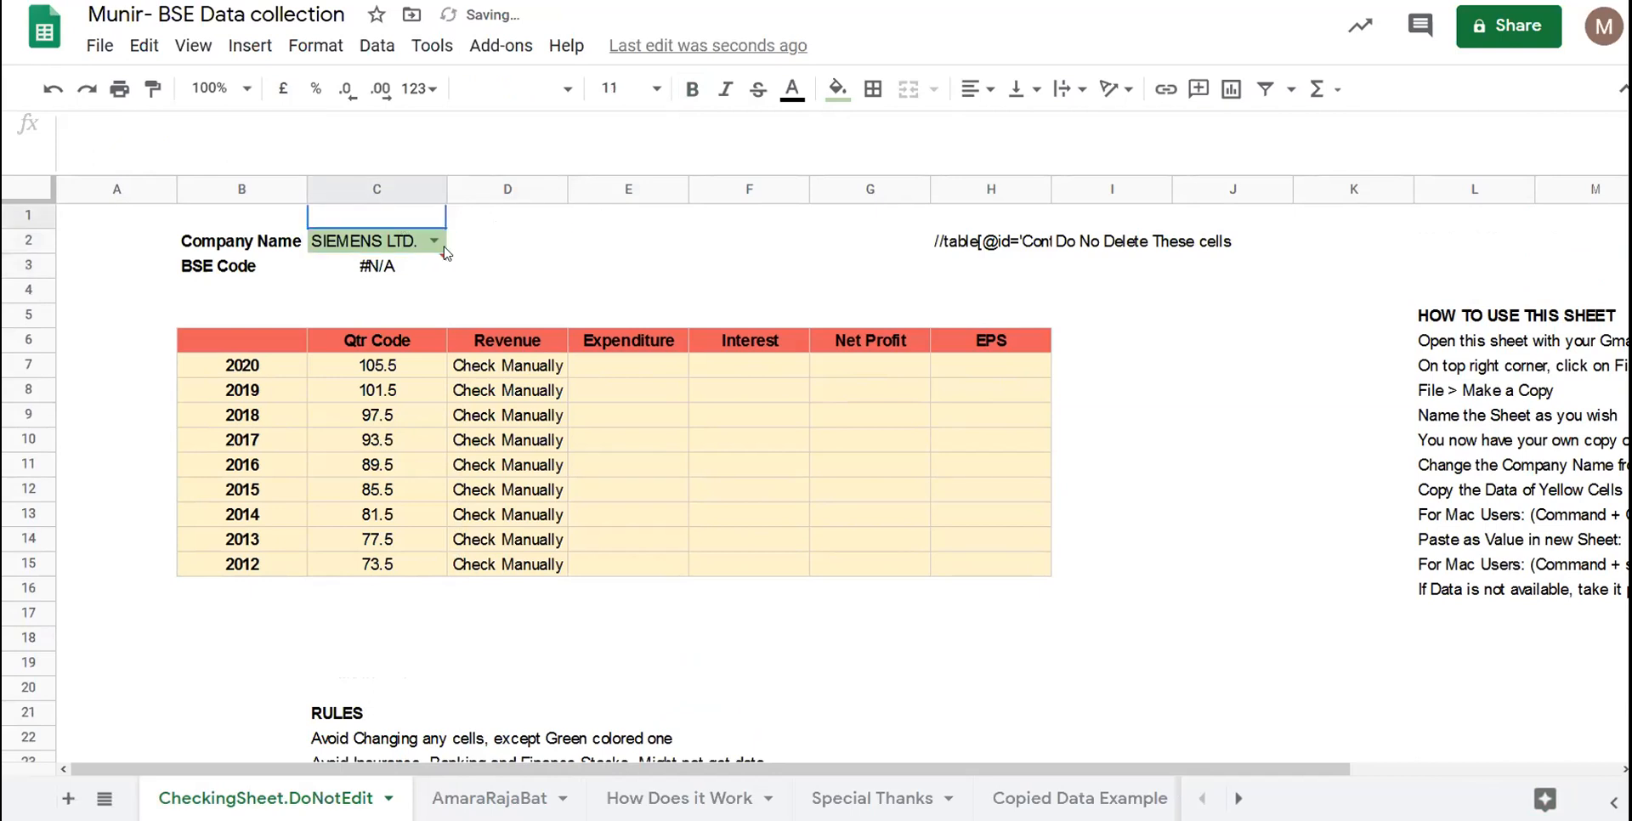
pyautogui.click(437, 245)
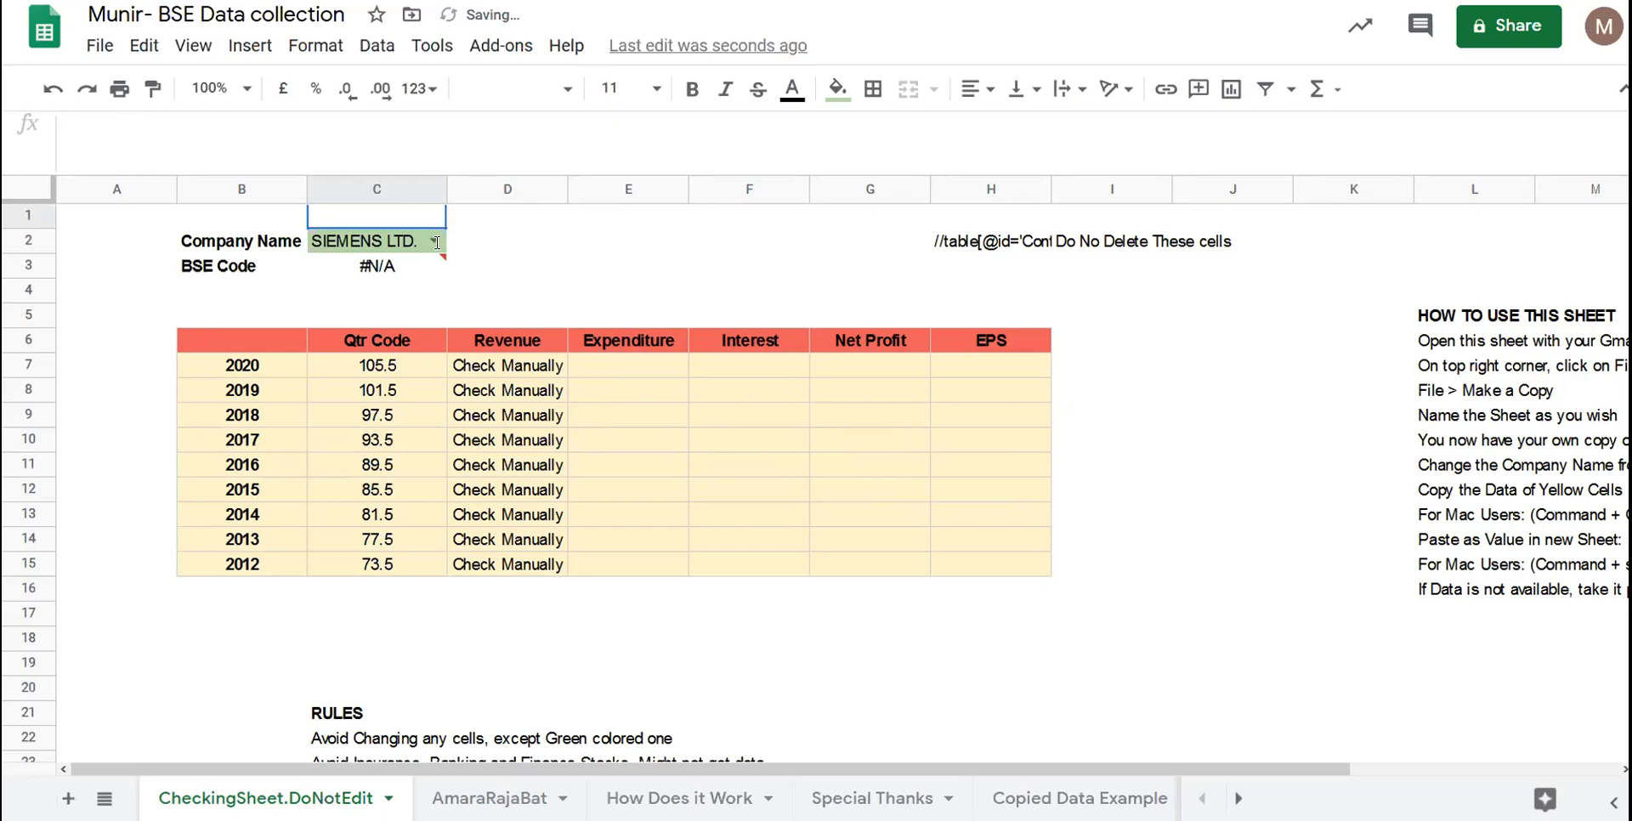
pyautogui.click(546, 266)
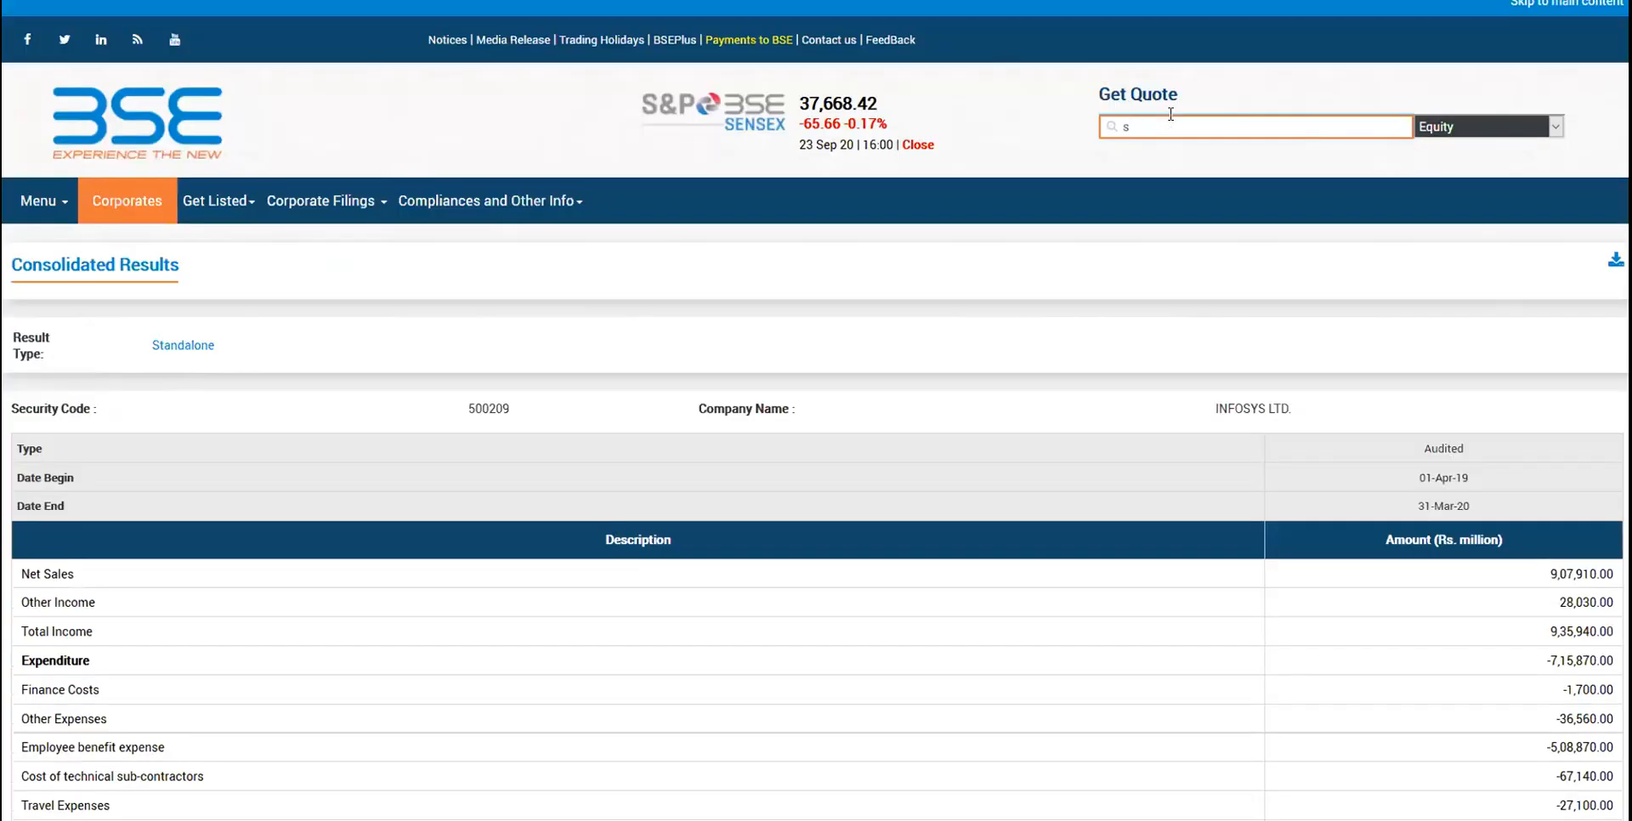
# - Search 'siemen' in Get Quote, open SIEMENS LTD, and go to its Financials Results summary
pyautogui.write('iemen')
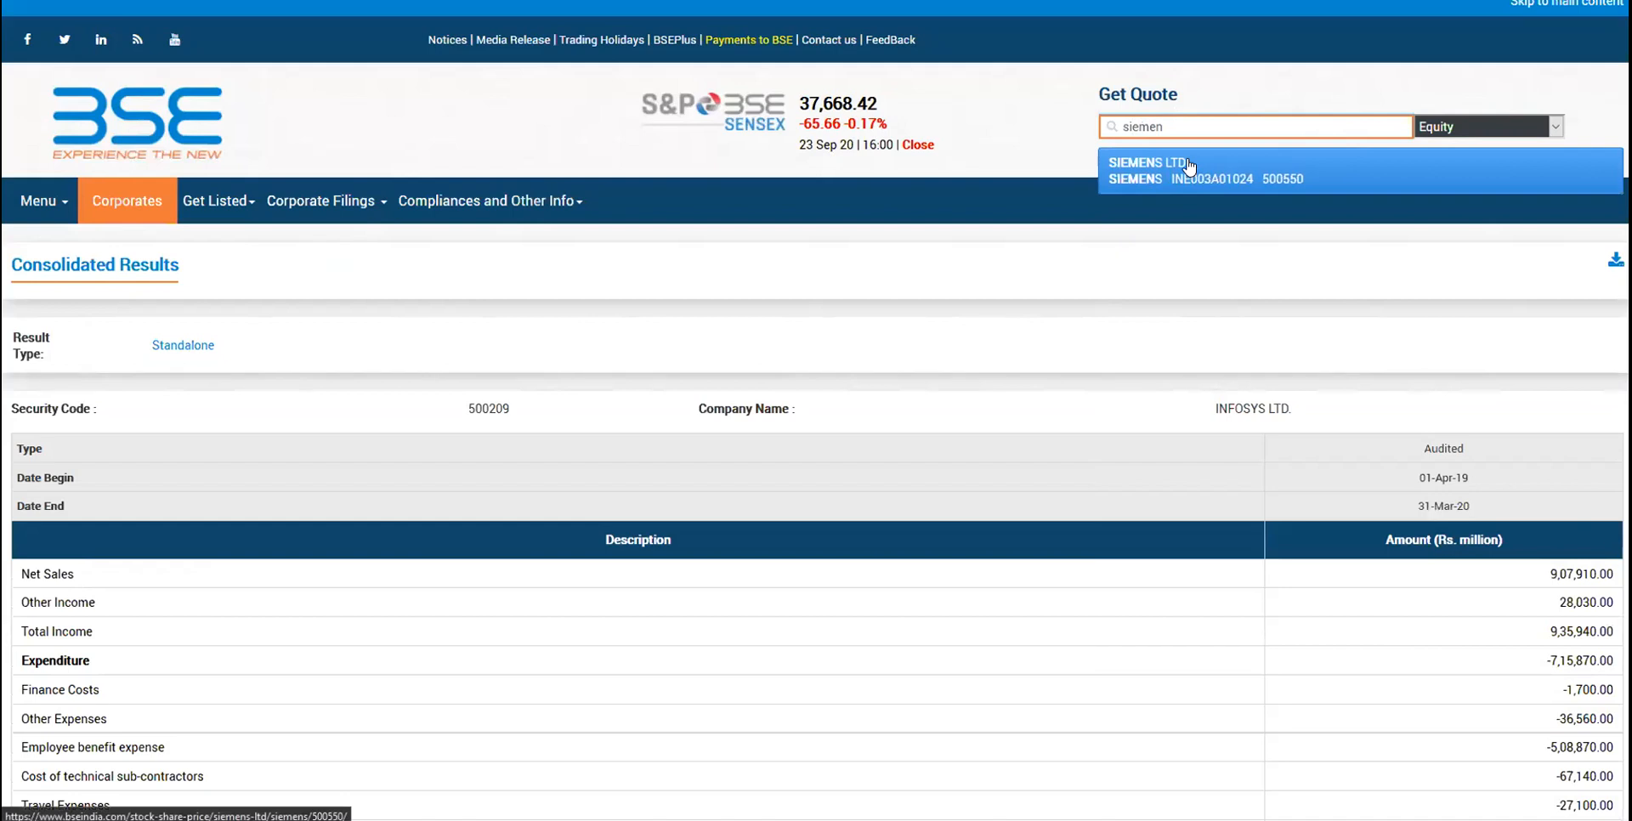
pyautogui.click(1189, 166)
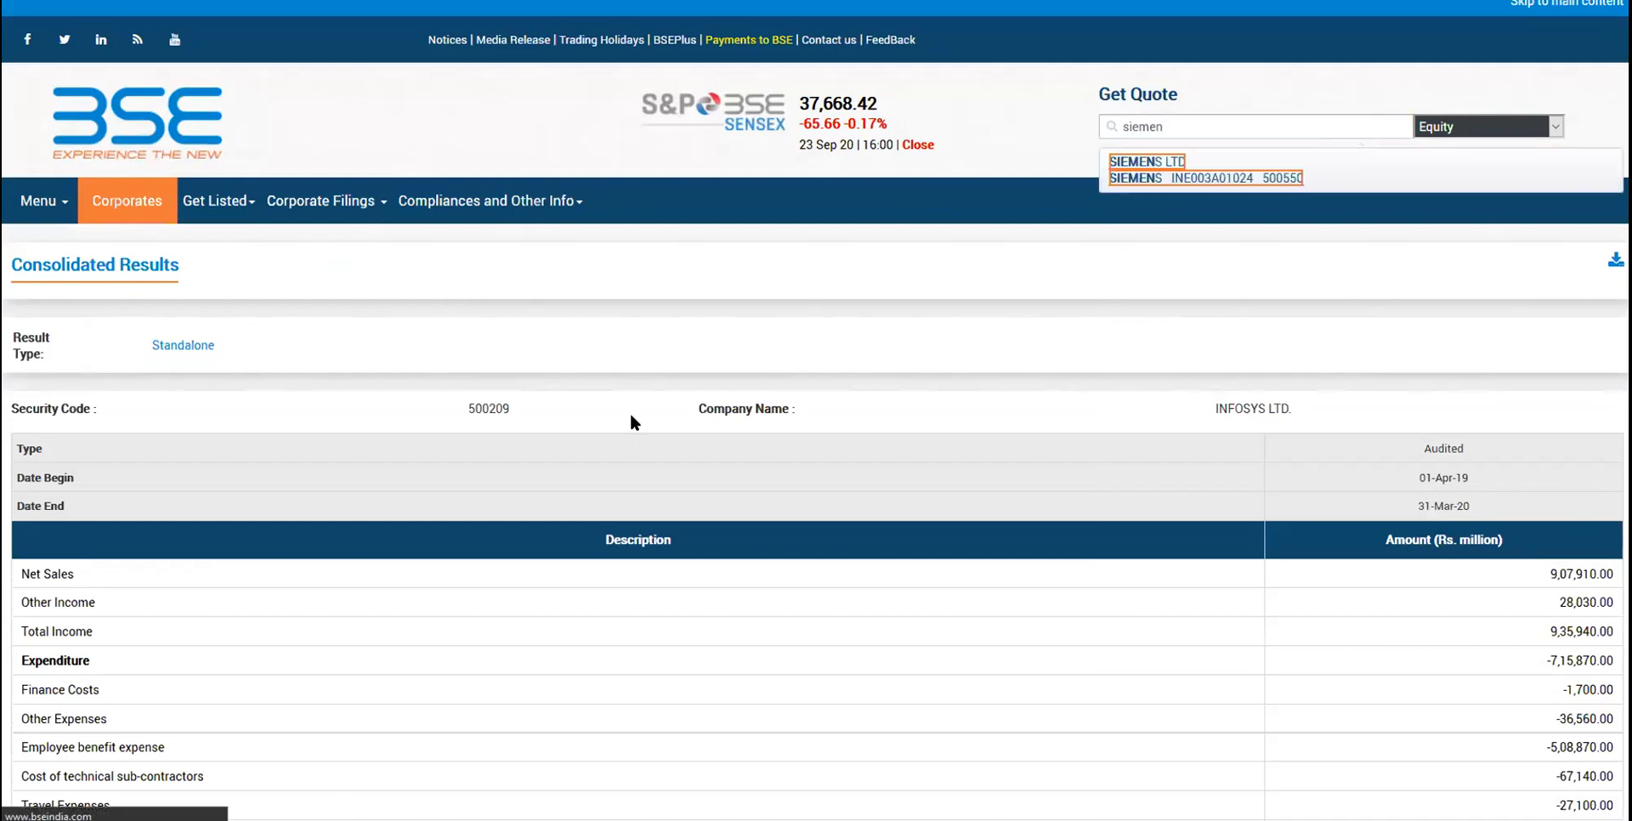
pyautogui.scroll(-2, 631, 423)
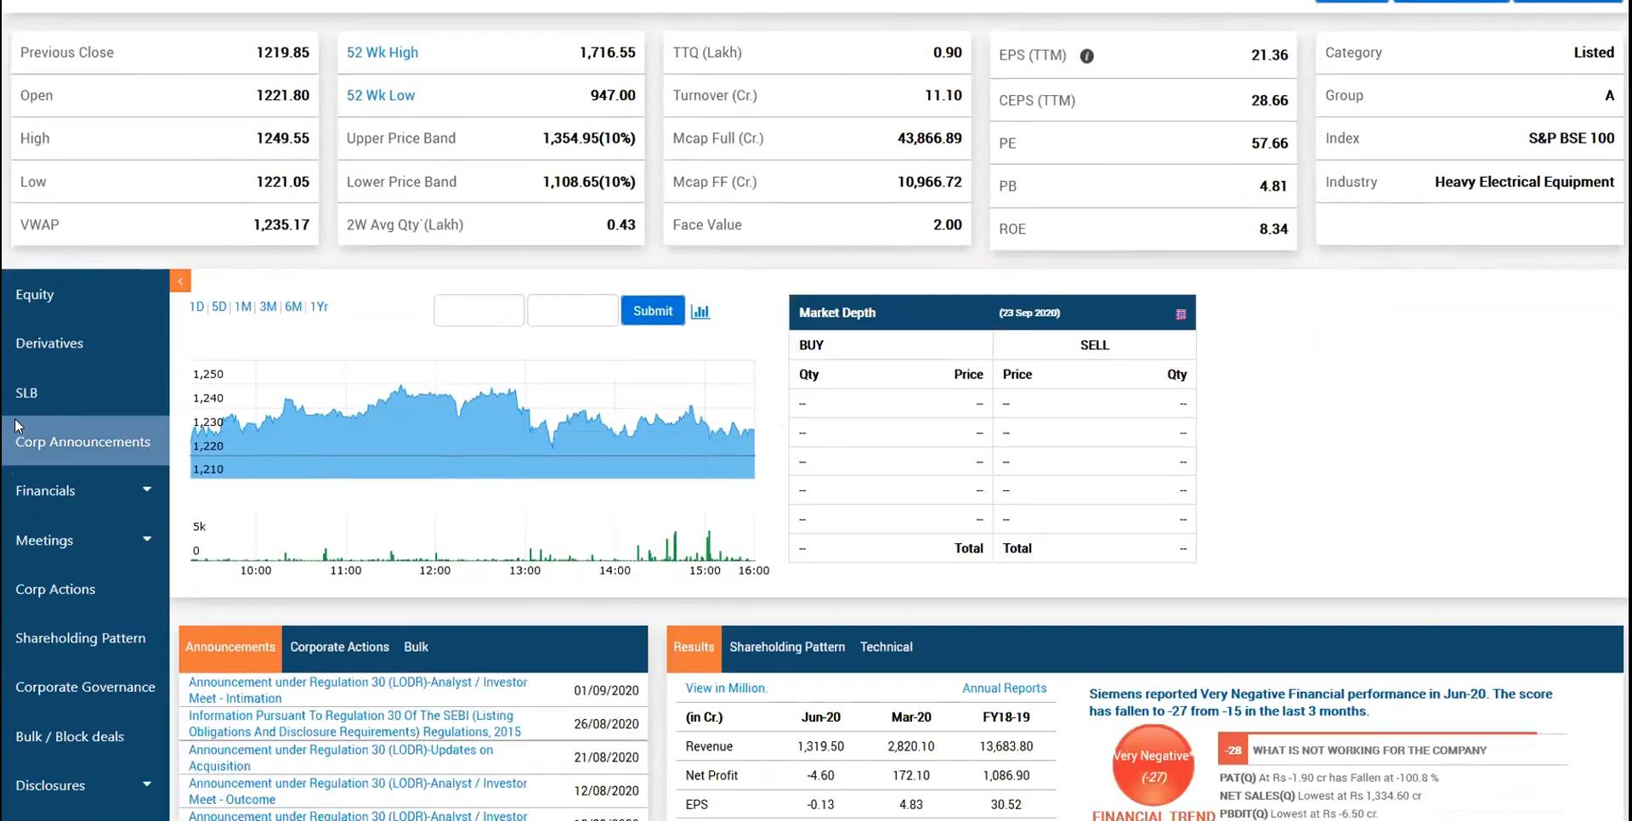
pyautogui.click(65, 492)
pyautogui.click(86, 536)
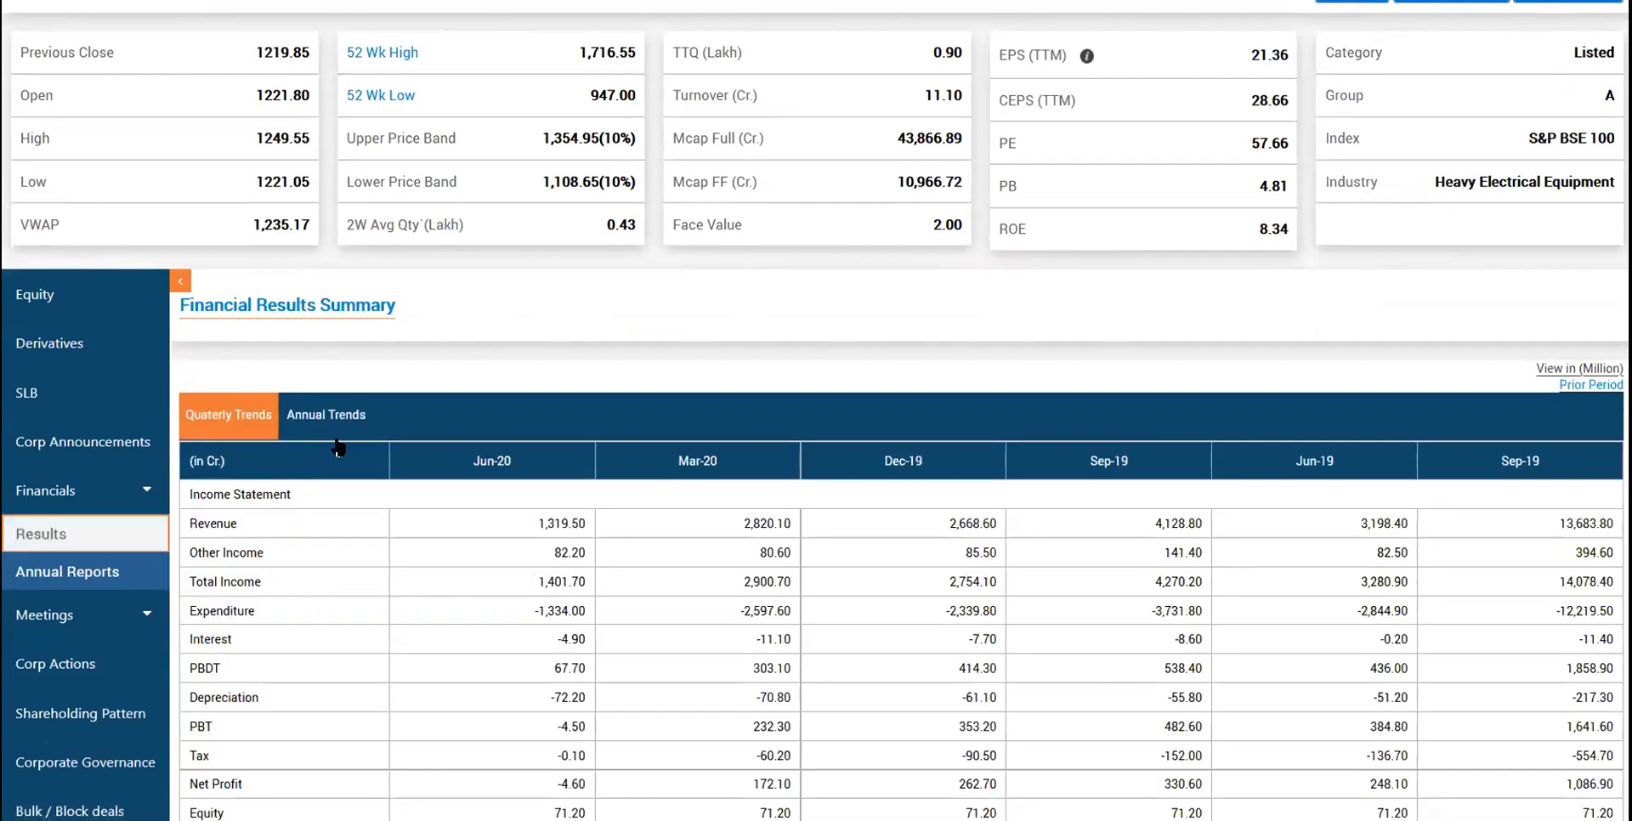
# - Show the Annual Trends of the results and open the 2019 consolidated results
pyautogui.click(332, 417)
pyautogui.scroll(-1, 337, 445)
pyautogui.scroll(-2, 497, 274)
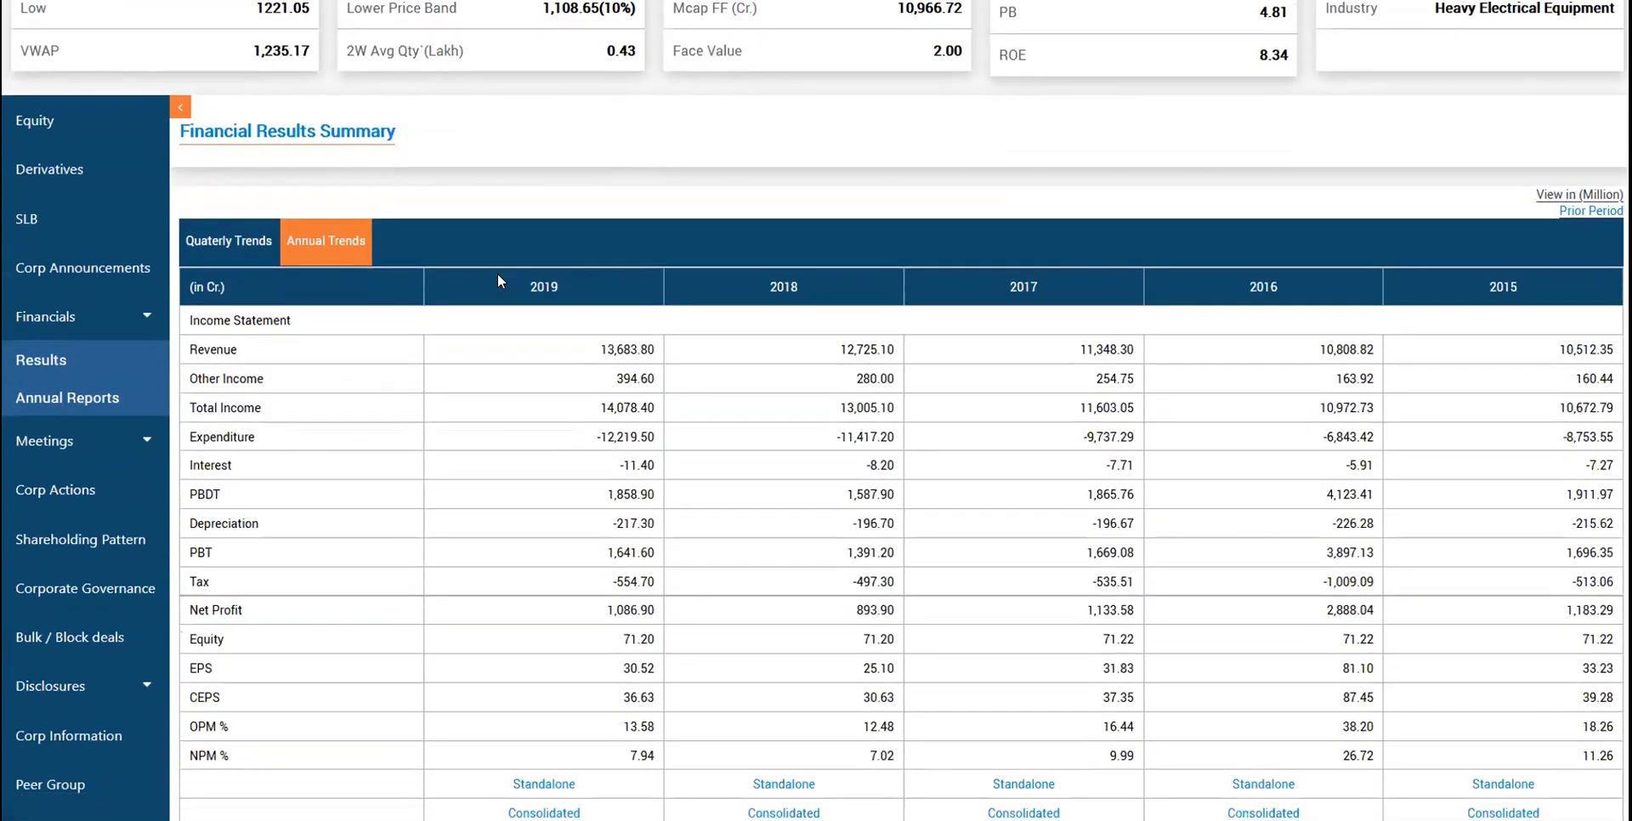
pyautogui.scroll(-2, 499, 277)
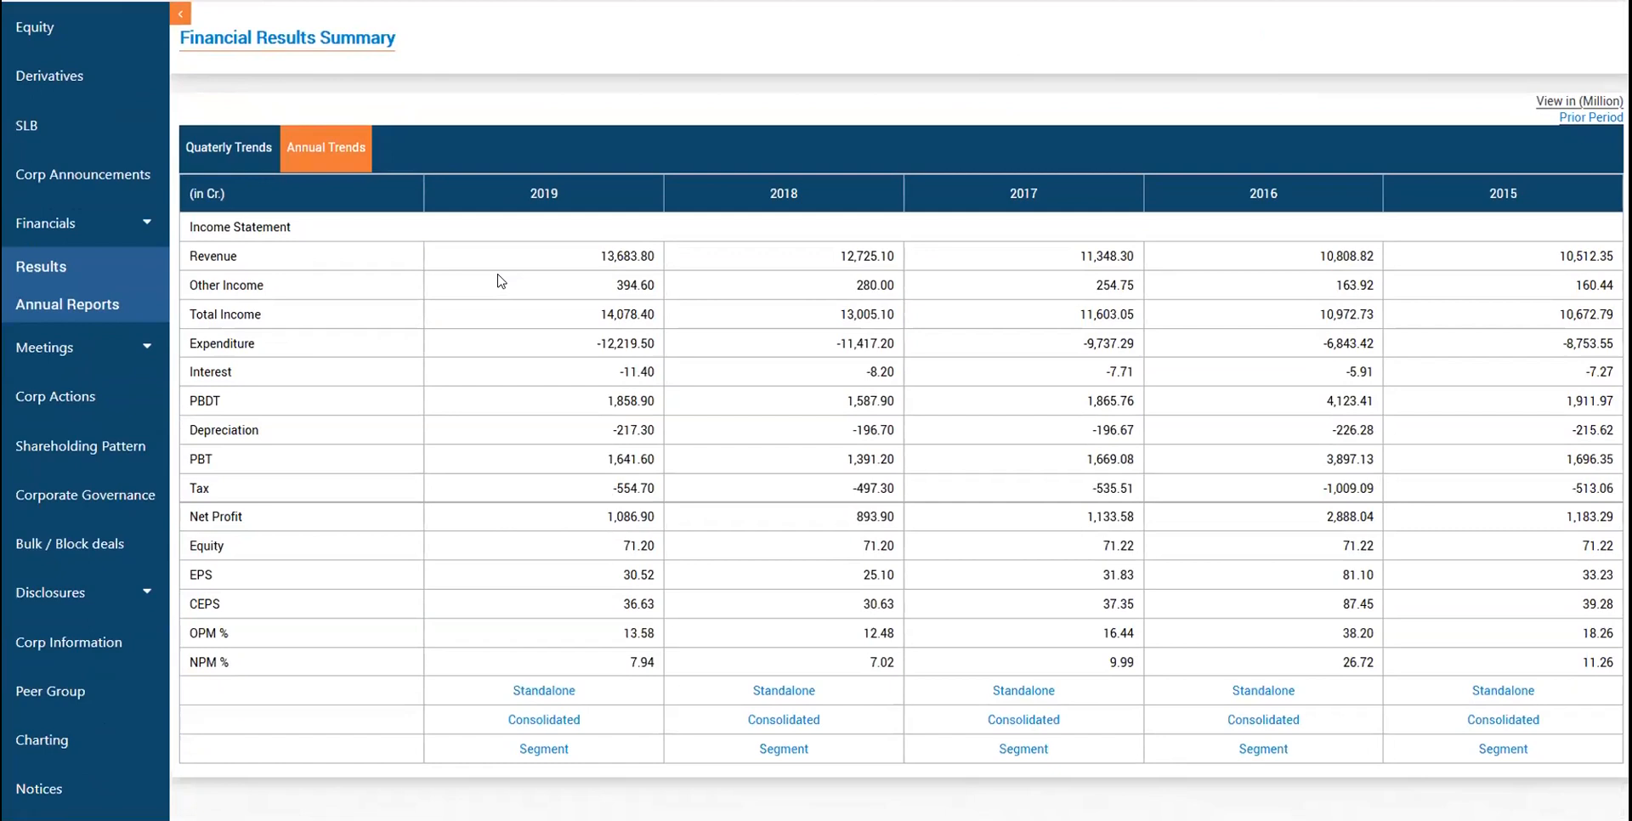
pyautogui.click(559, 715)
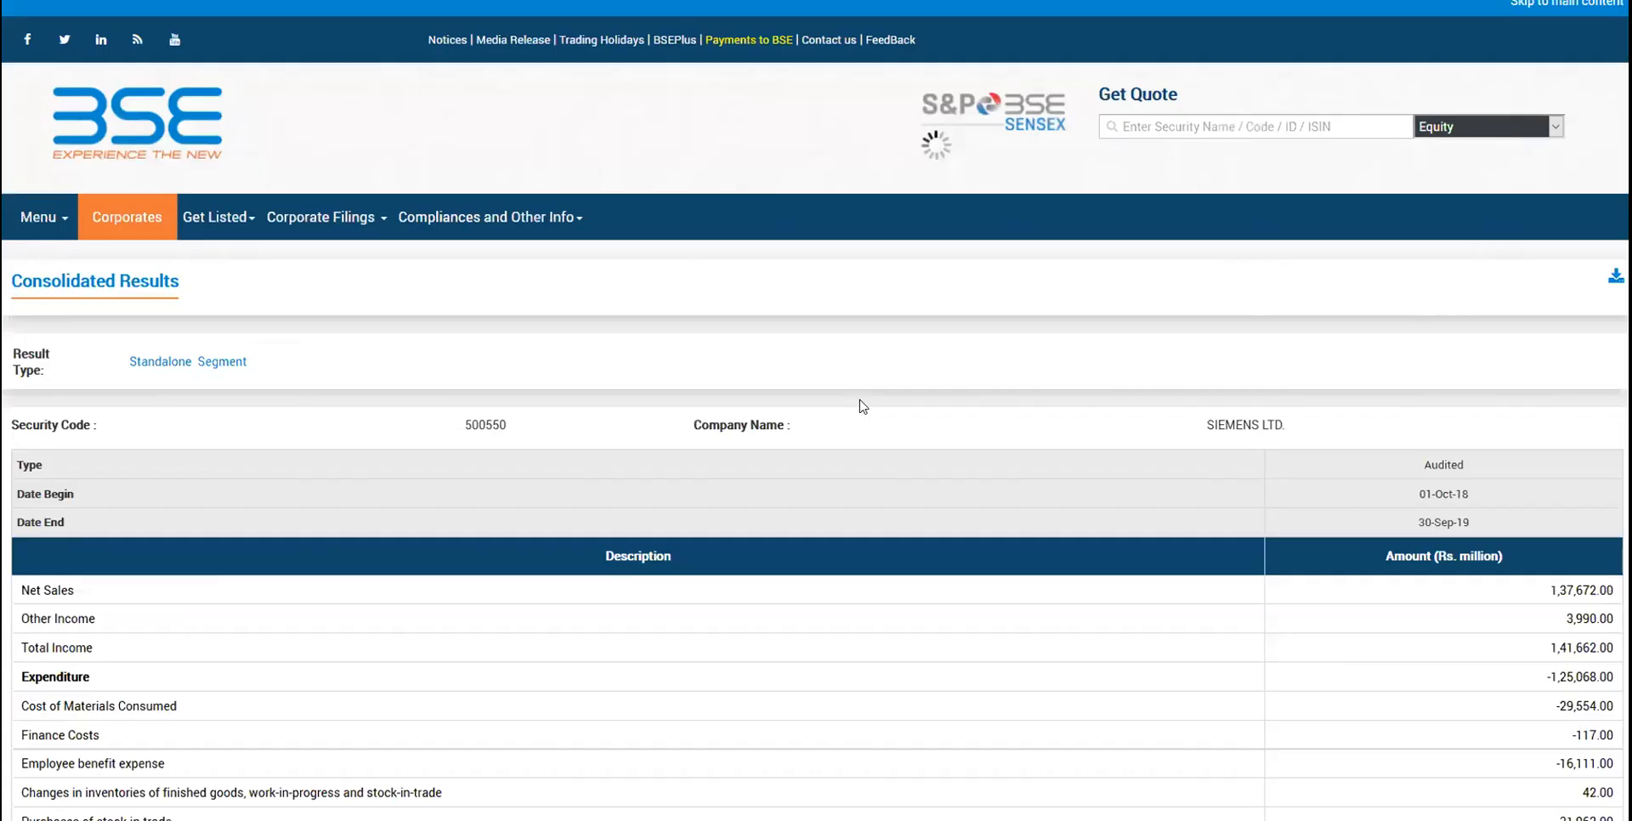
# - Check the 2019 consolidated period end date, 30-Sep-19, then return to the results summary
pyautogui.scroll(-1, 863, 407)
pyautogui.moveTo(1414, 398); pyautogui.dragTo(1464, 427)
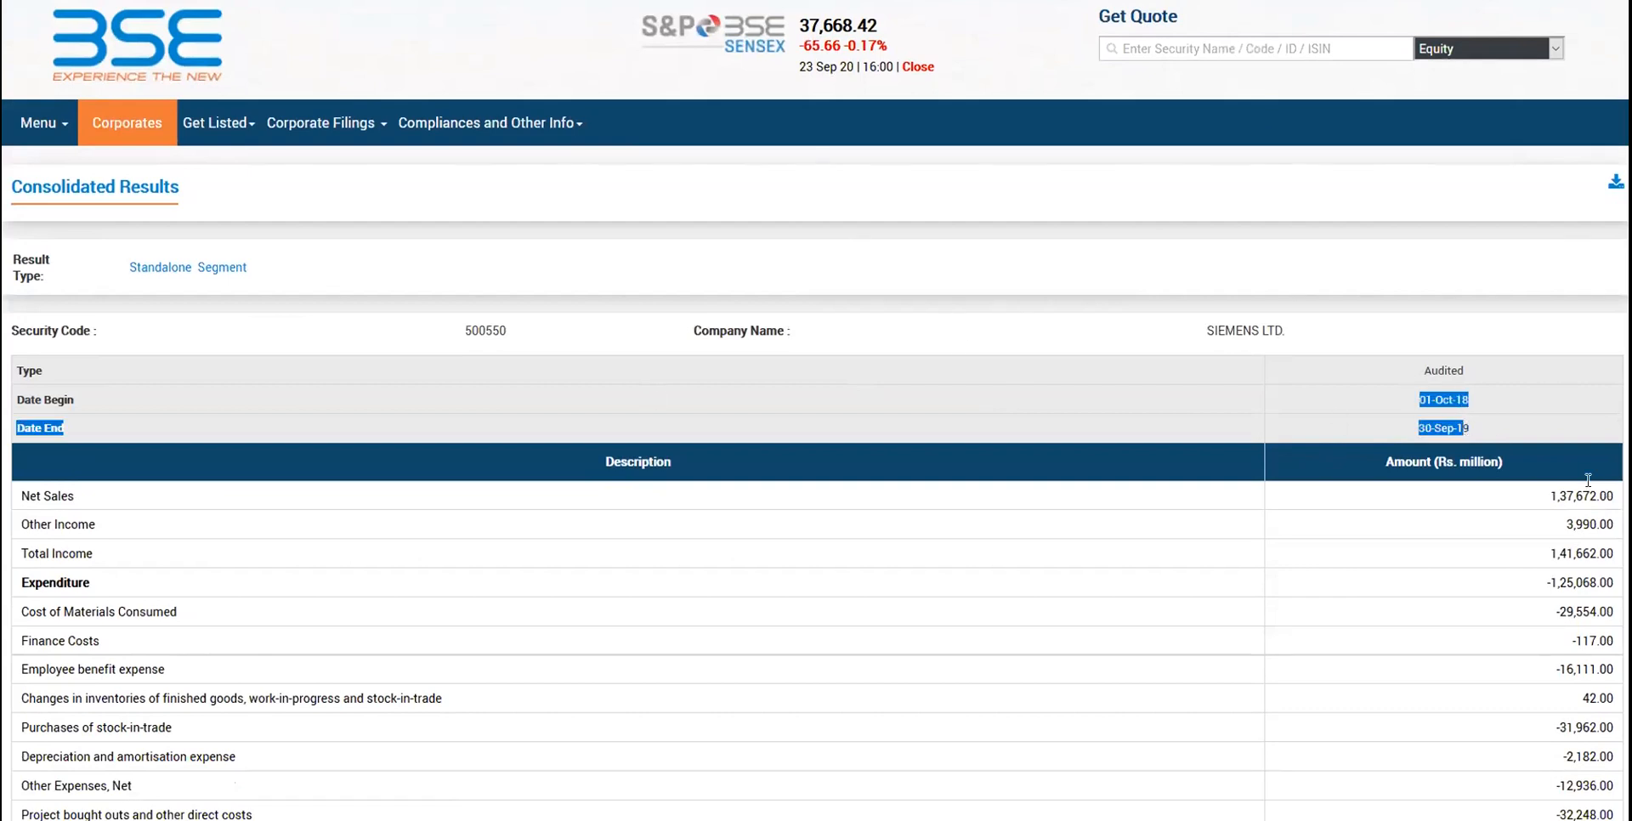
pyautogui.click(1455, 427)
pyautogui.tripleClick(1455, 426)
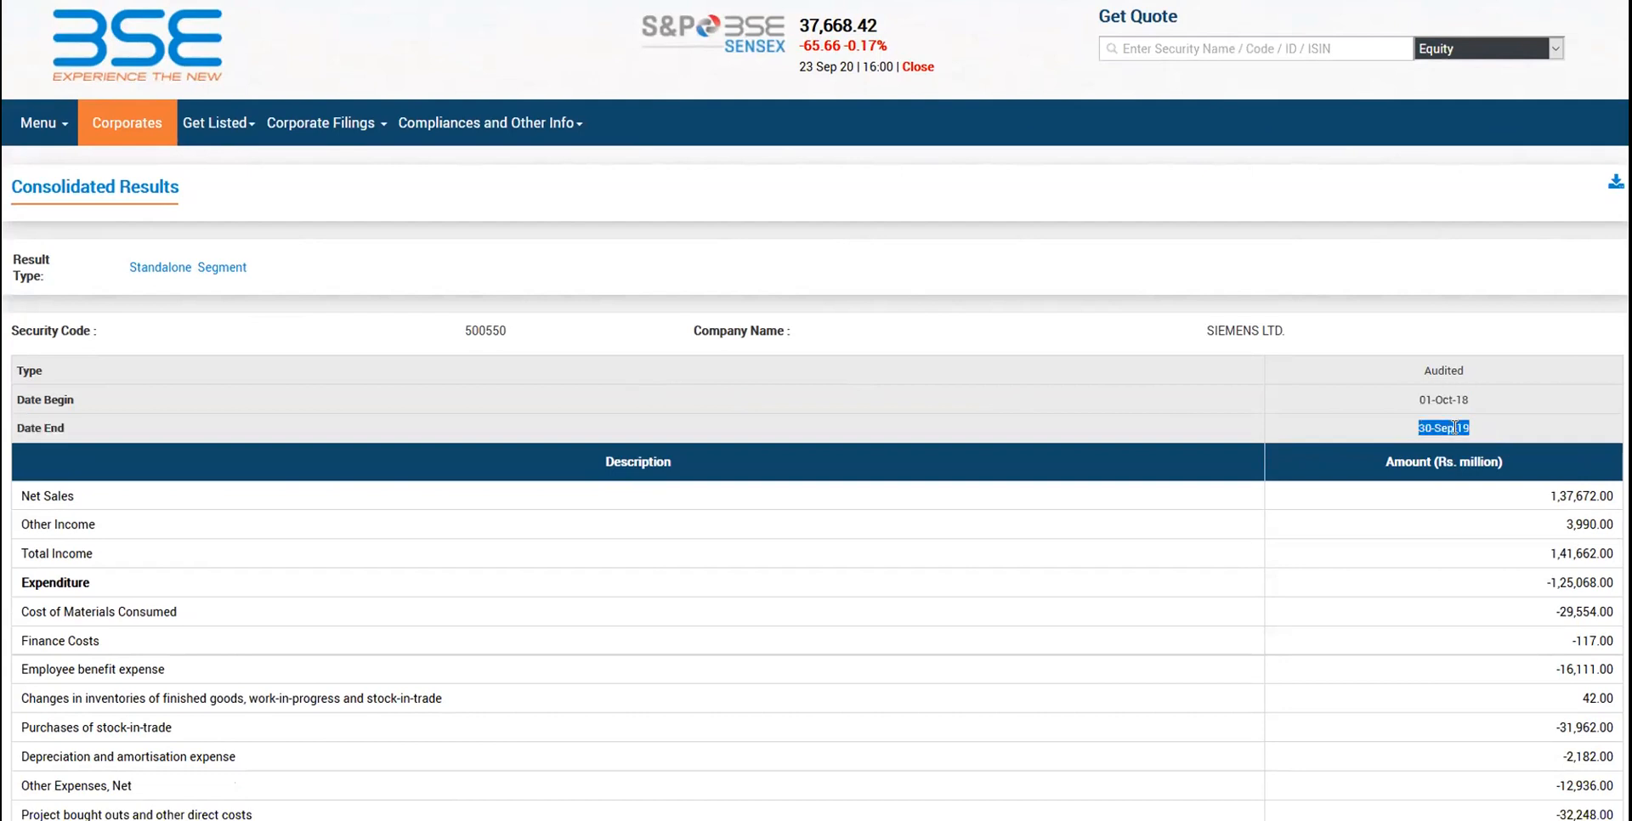
pyautogui.hotkey('ctrl', 'shift', 'Tab')
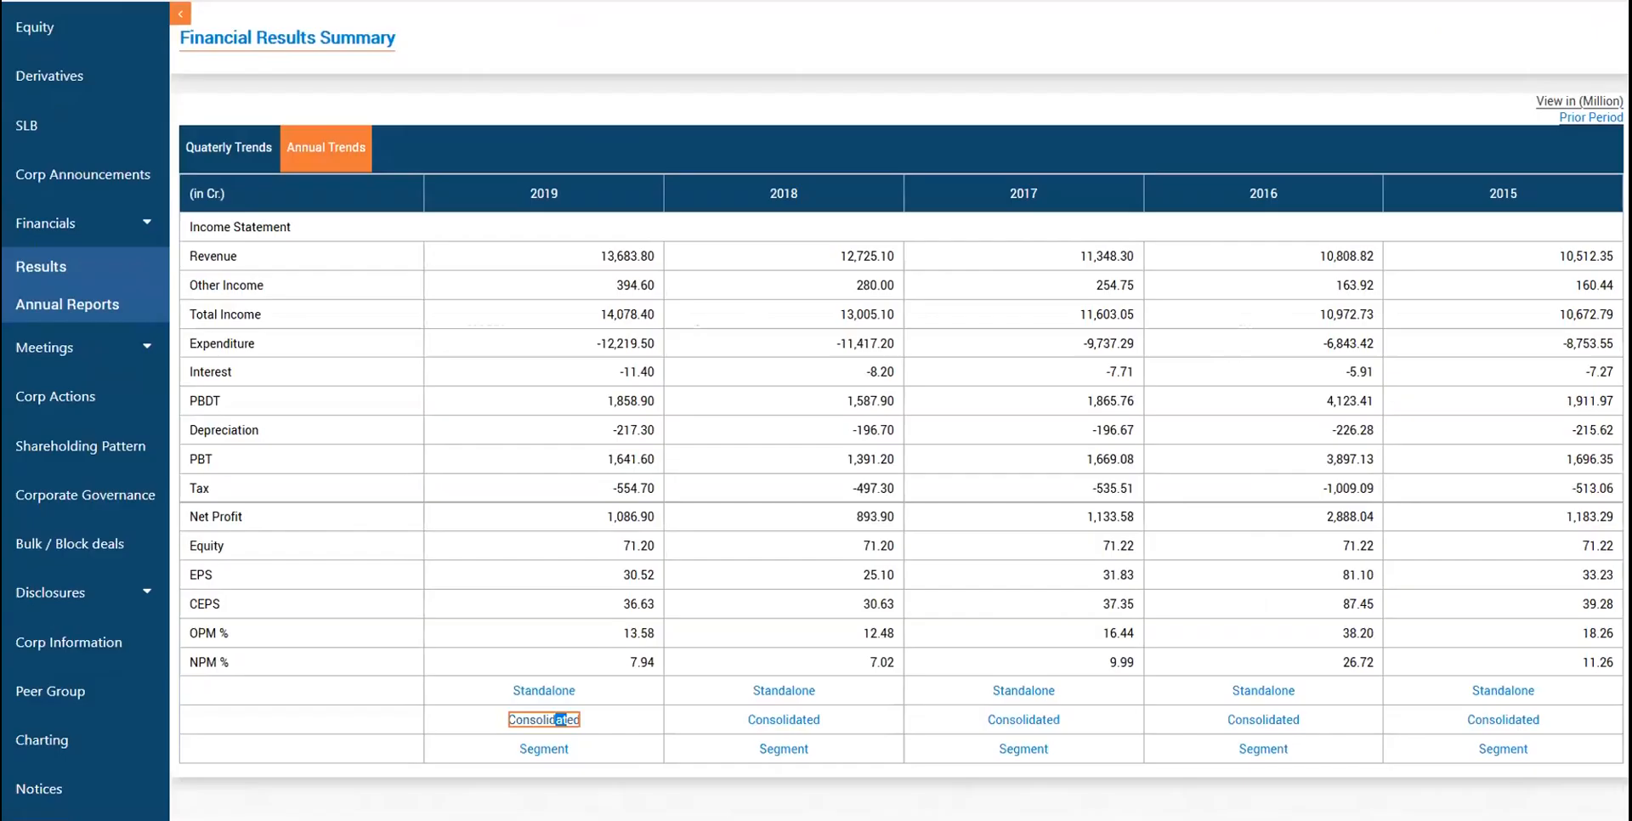
# - Check the 2018 consolidated end date, 30-Sep-18, then return to the MakeCopyOfThis spreadsheet
pyautogui.click(806, 720)
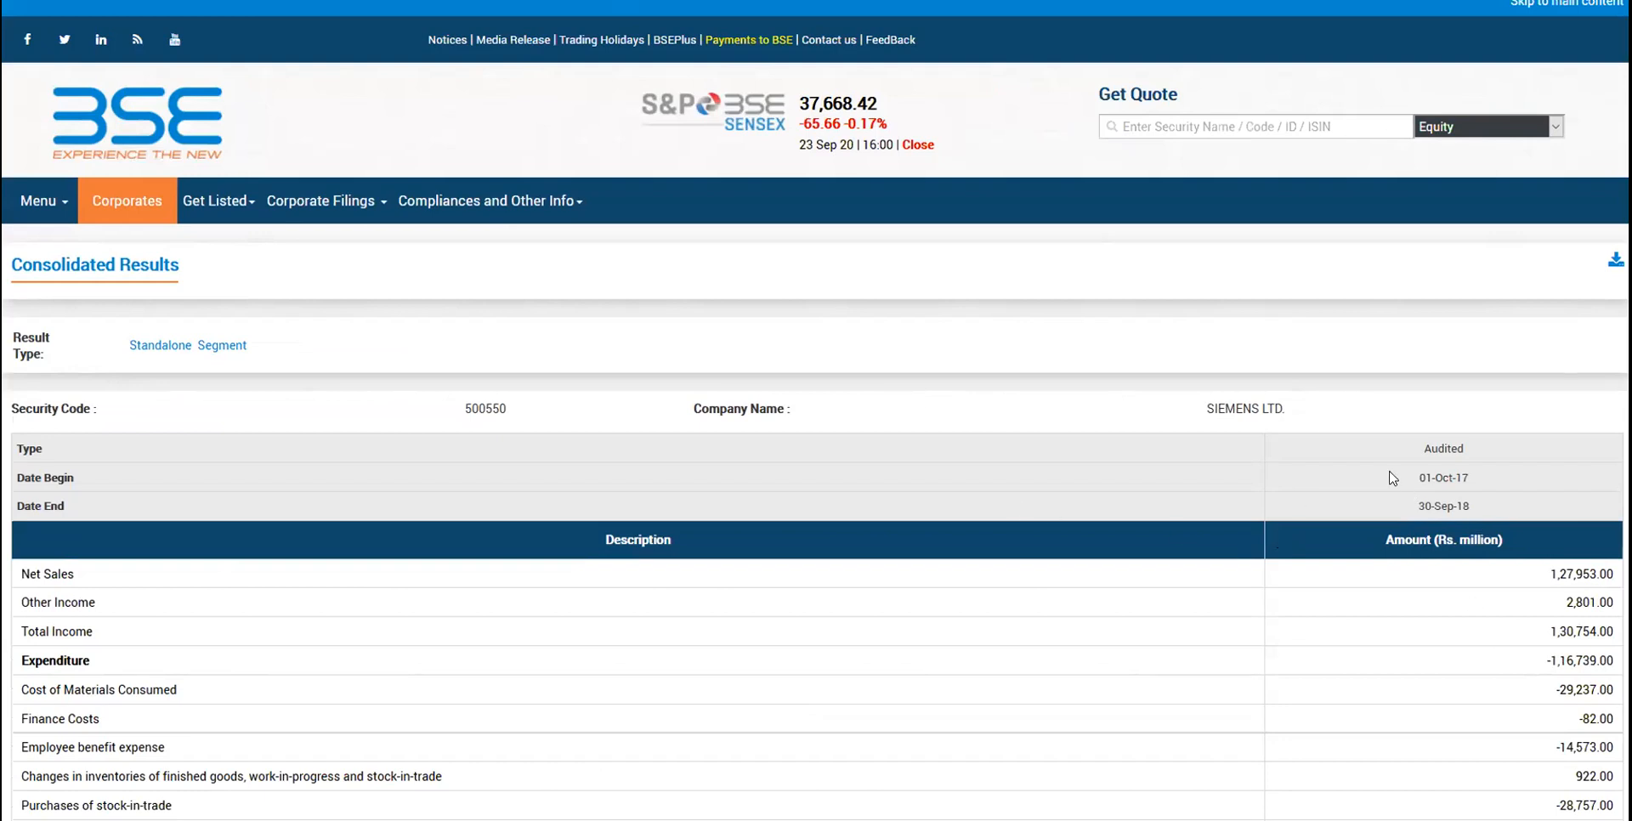
pyautogui.moveTo(1442, 500); pyautogui.dragTo(1481, 534)
pyautogui.click(1482, 533)
pyautogui.doubleClick(1442, 507)
pyautogui.tripleClick(1443, 507)
pyautogui.scroll(-3, 1443, 508)
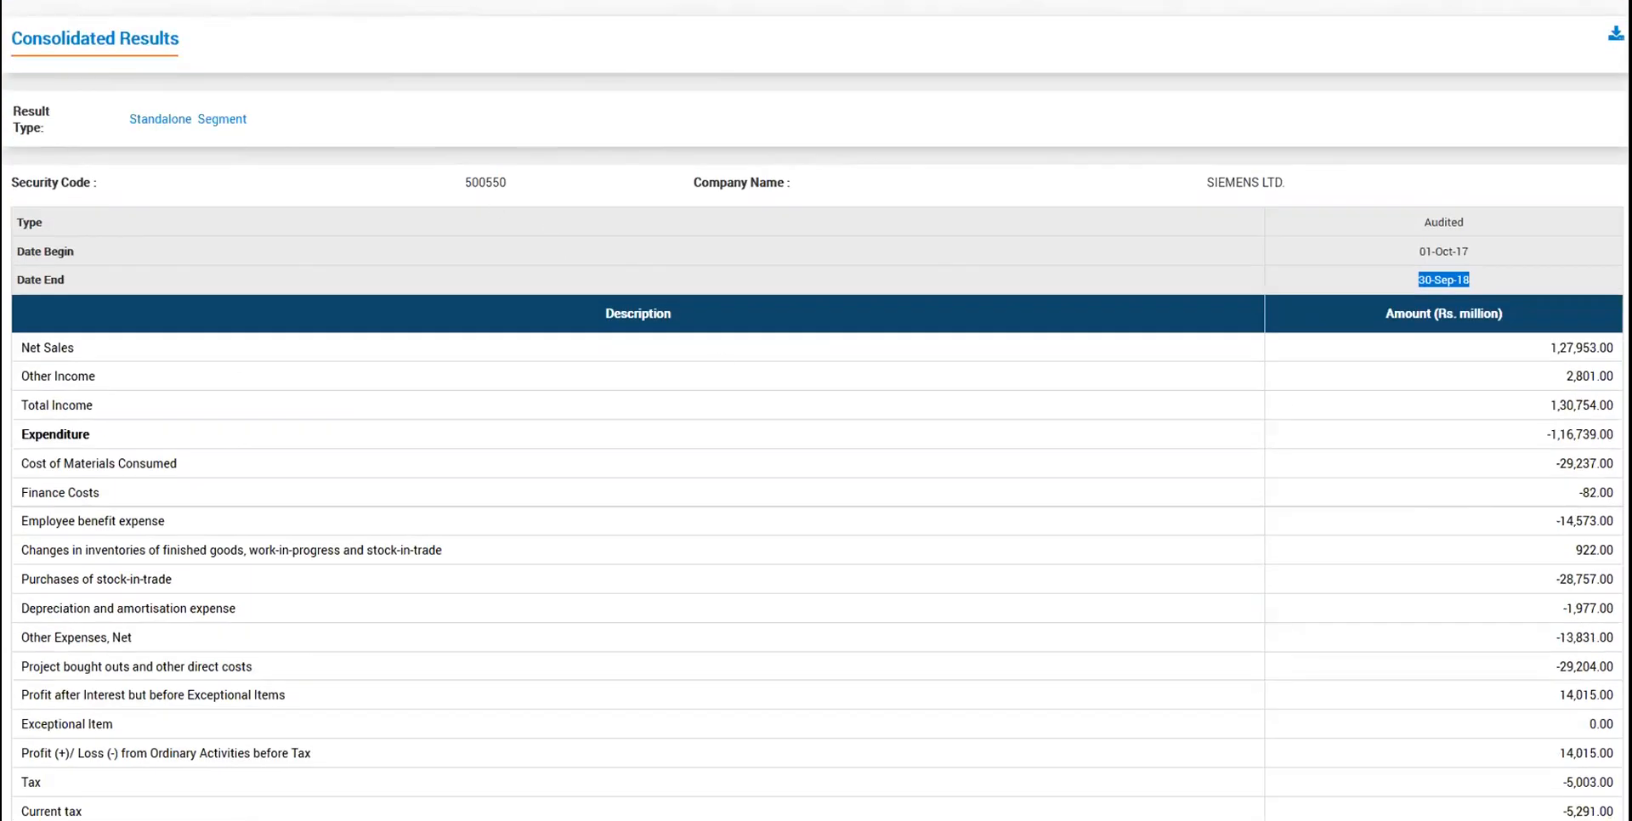
pyautogui.click(459, 1)
pyautogui.hscroll(-3, 693, 341)
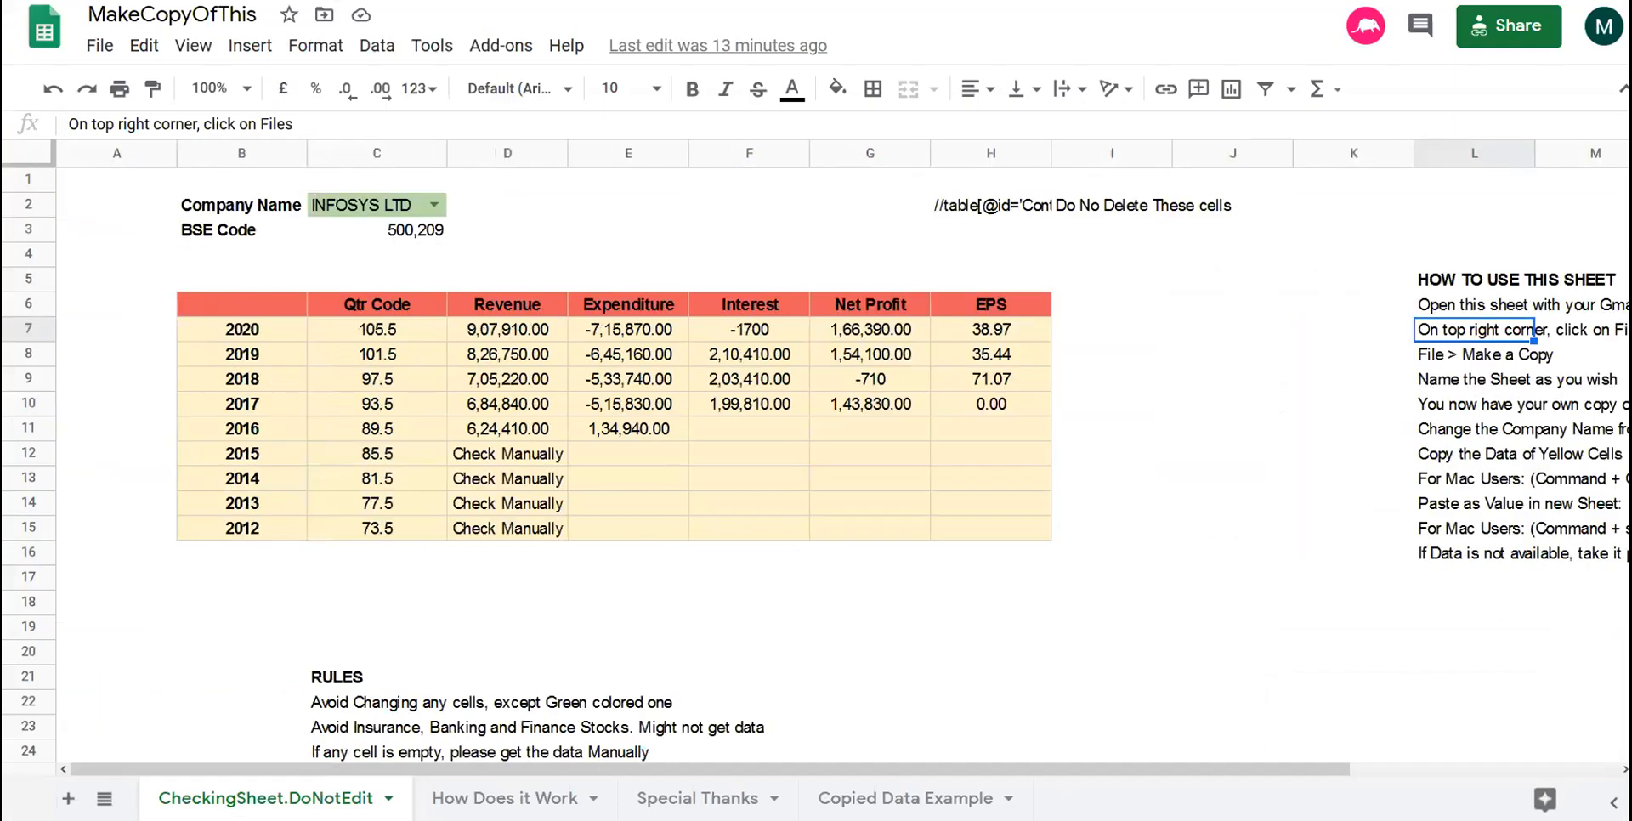
# - Return to the BSE Data collection spreadsheet and inspect the 2020 Revenue IMPORTXML formula in D7
pyautogui.click(255, 1)
pyautogui.click(201, 17)
pyautogui.click(272, 367)
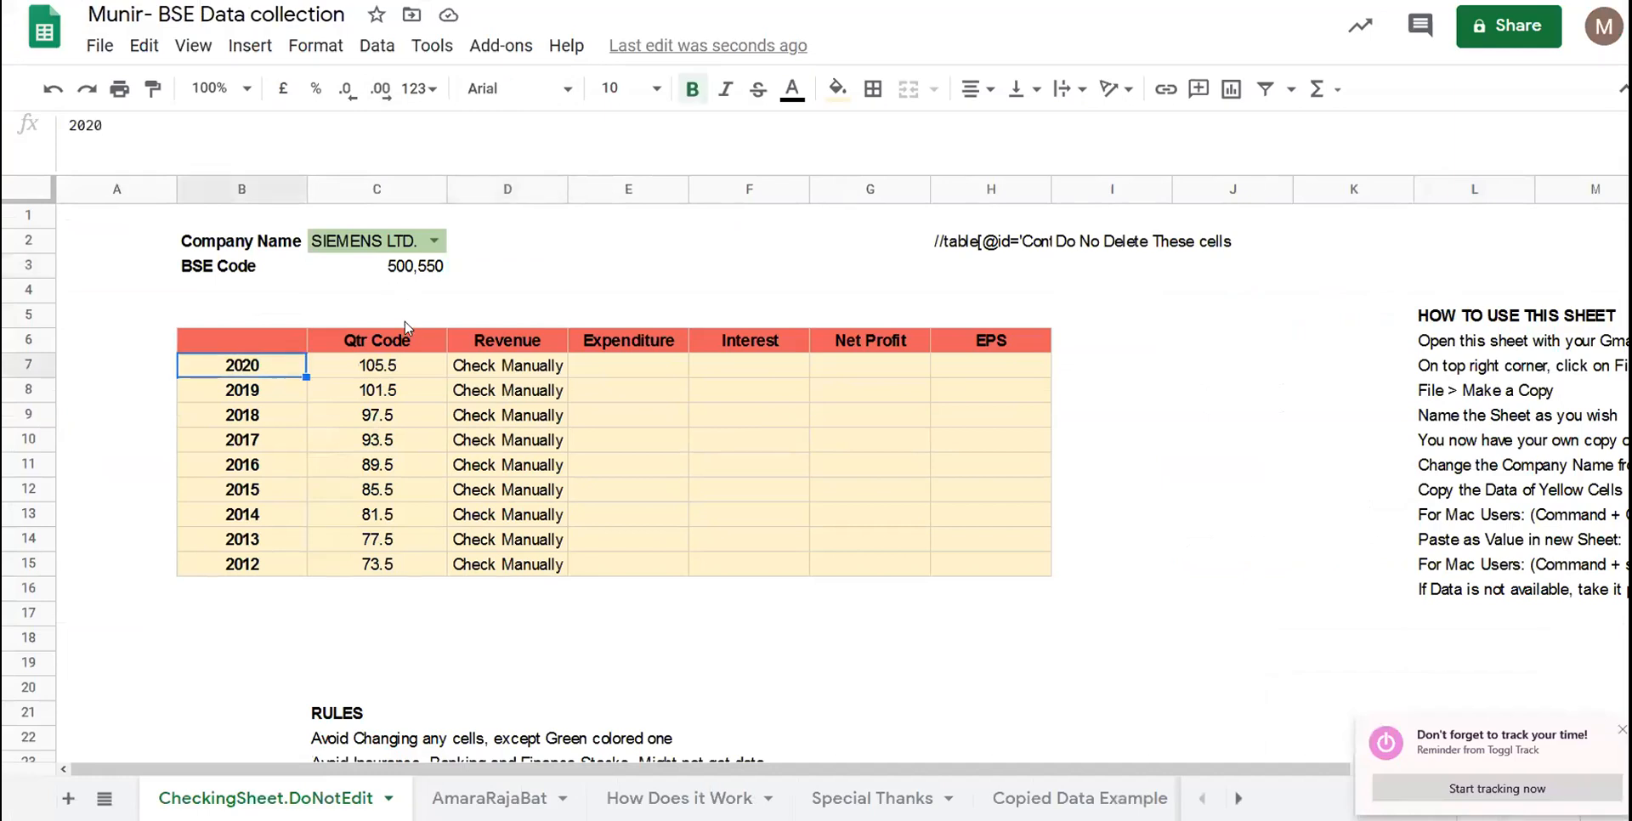
pyautogui.click(472, 365)
# - Select the Revenue cells D7:D16, then select the Revenue header cell D6
pyautogui.keyDown('shift'); pyautogui.click(505, 564); pyautogui.keyUp('shift')
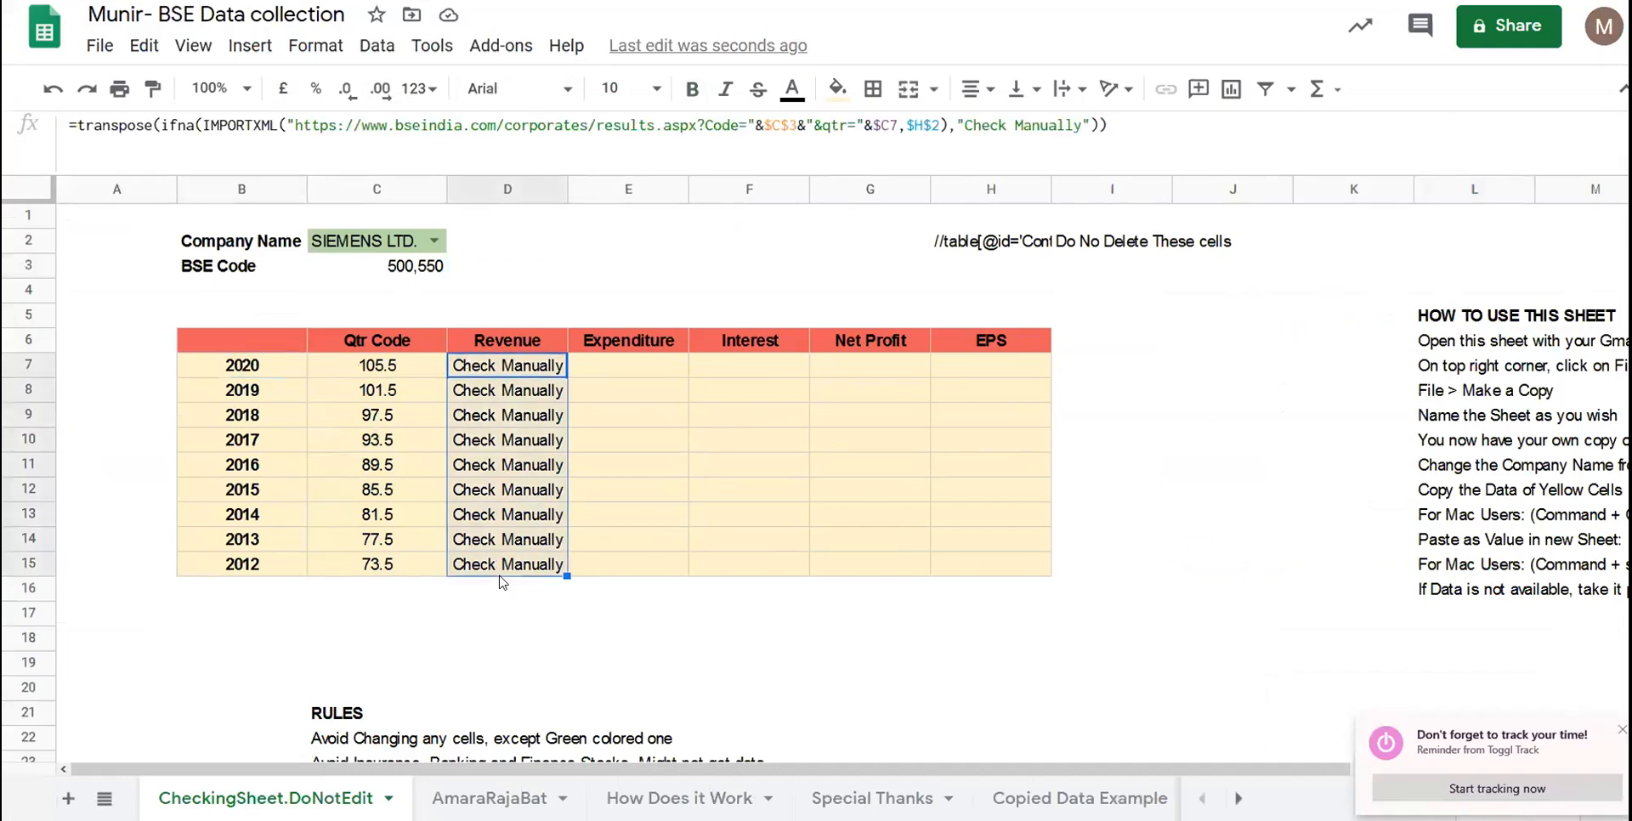
pyautogui.click(541, 368)
pyautogui.moveTo(540, 368); pyautogui.dragTo(508, 587)
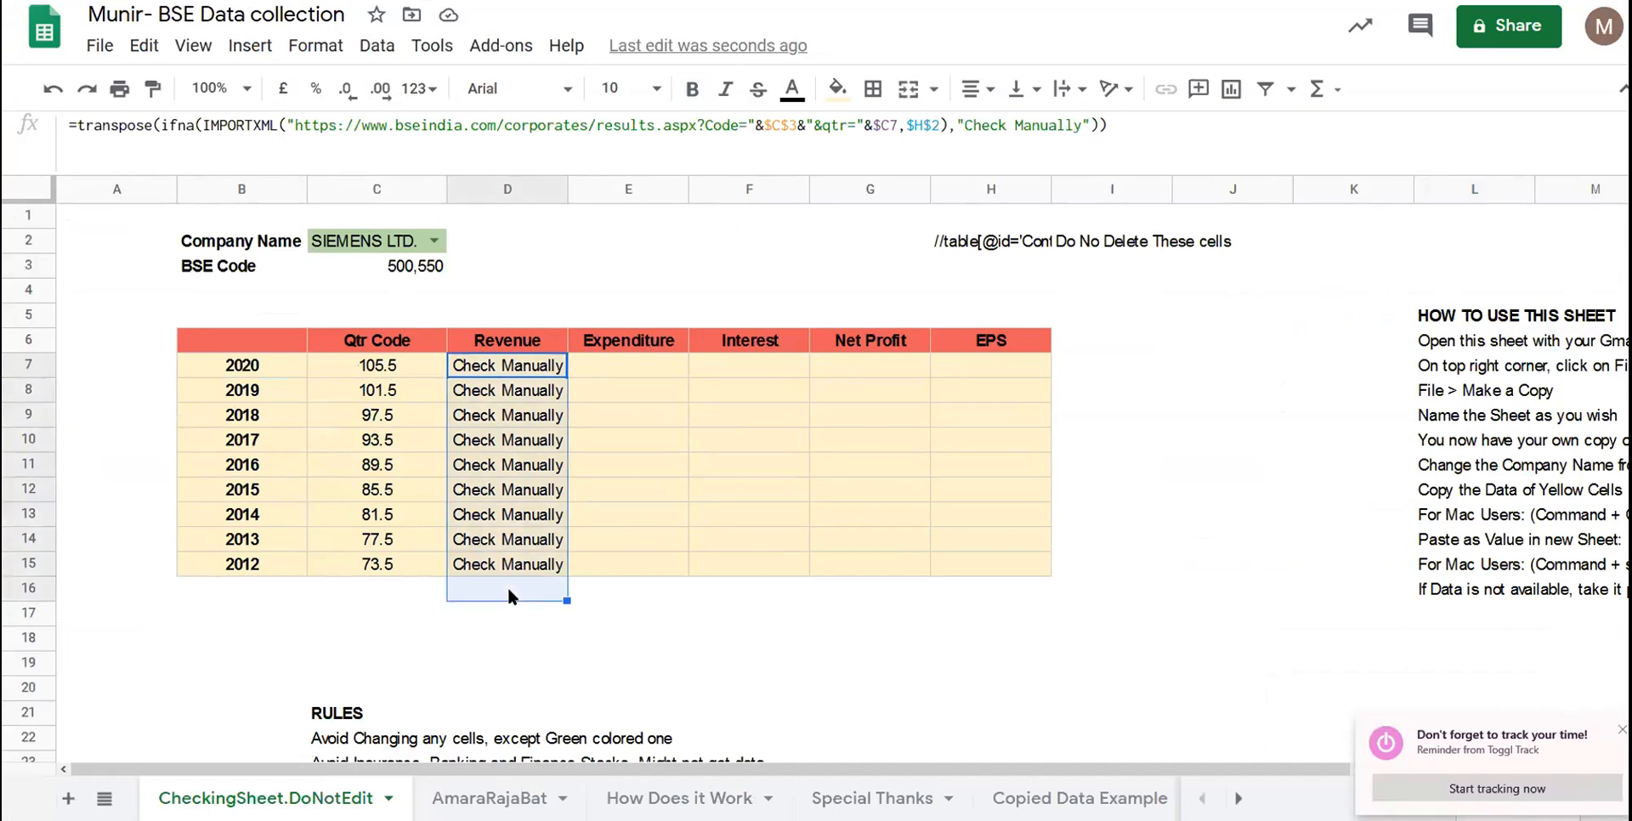
pyautogui.rightClick(509, 596)
pyautogui.click(412, 604)
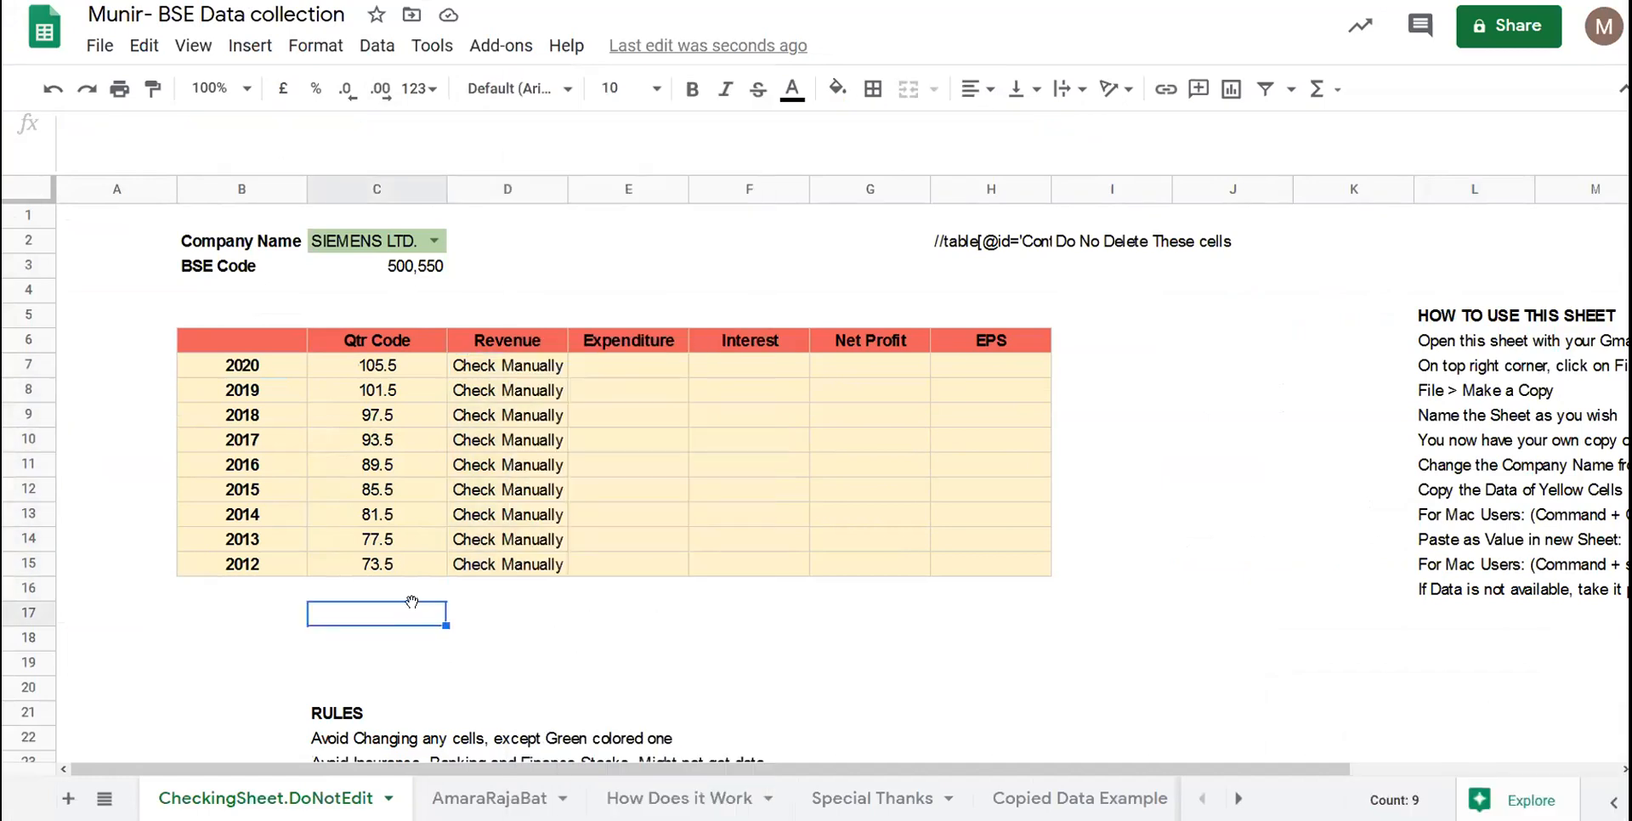
pyautogui.scroll(-4, 417, 608)
pyautogui.scroll(4, 416, 609)
pyautogui.click(519, 322)
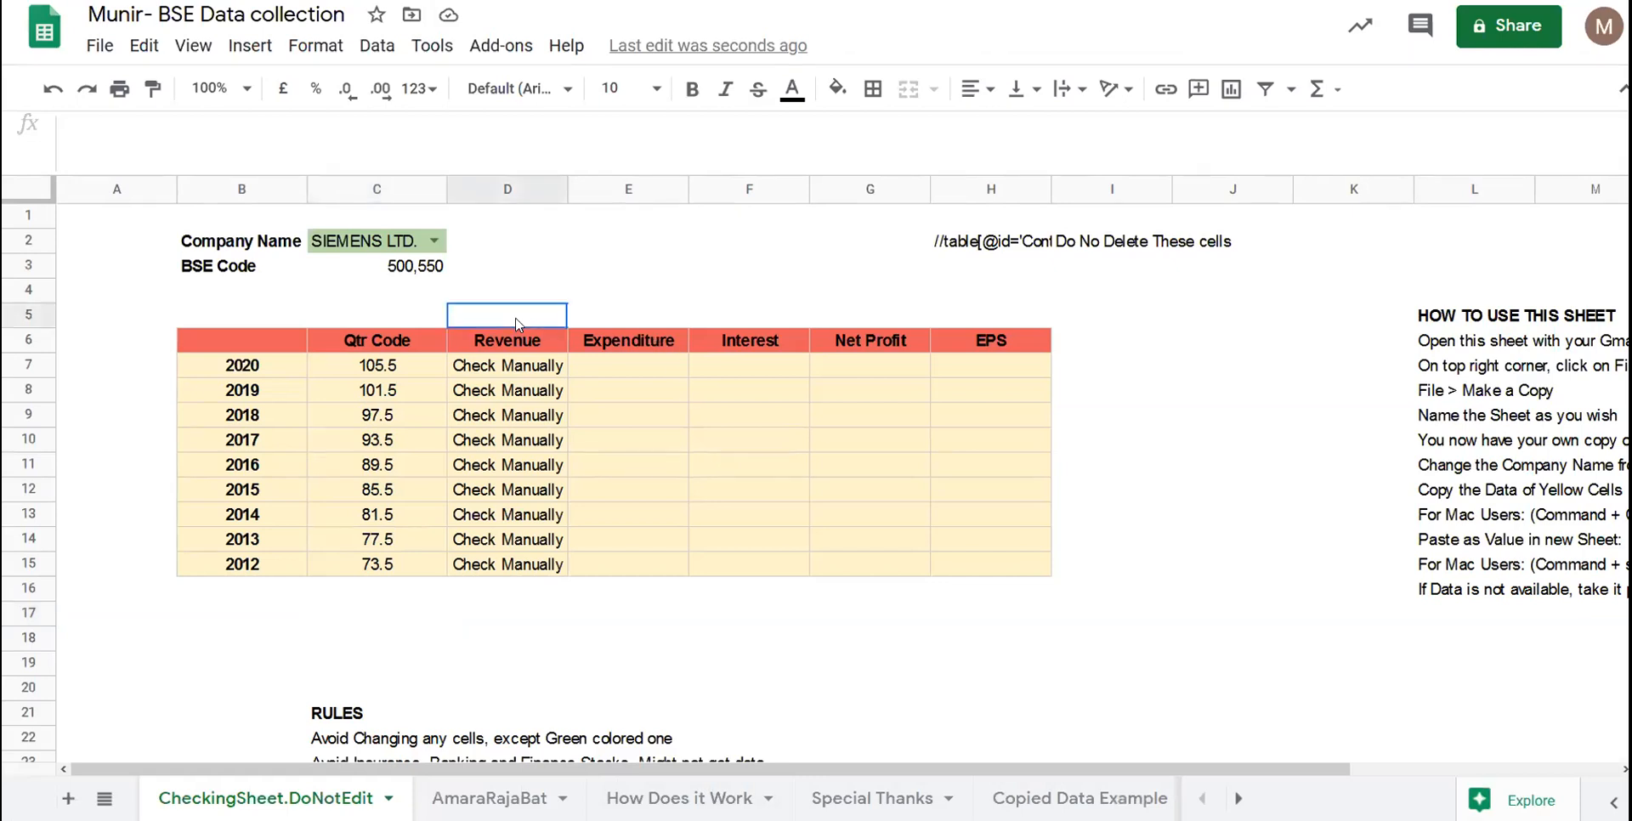
pyautogui.click(453, 334)
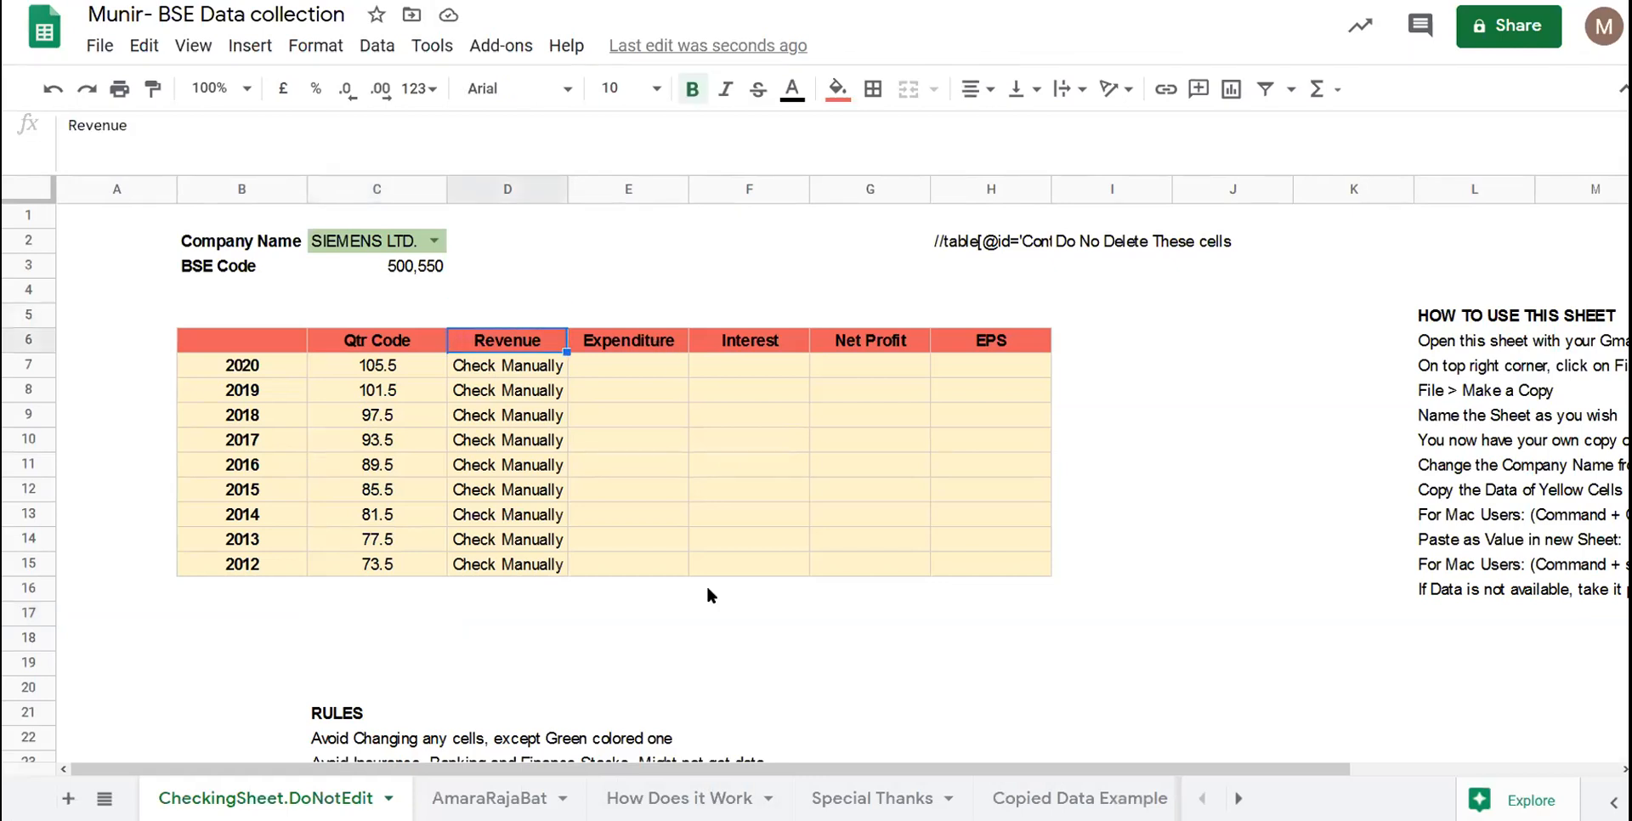